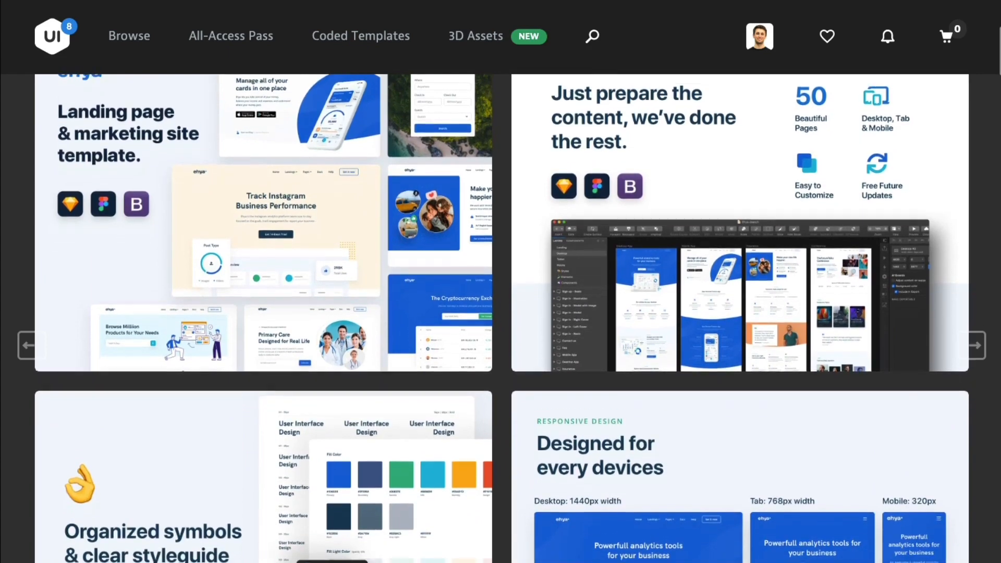
pyautogui.scroll(-5, 503, 318)
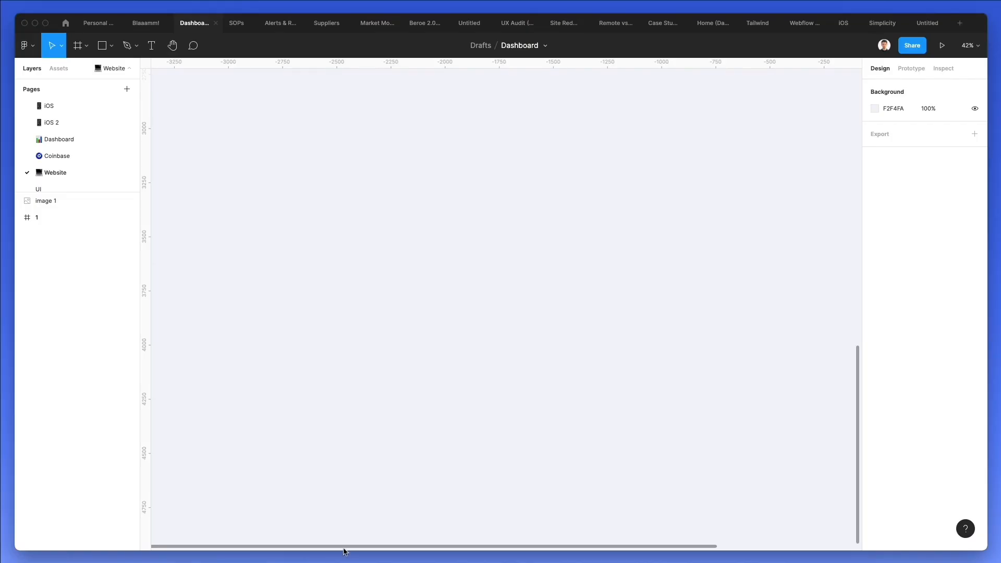
# - Create a 1440 × 1024 Desktop frame on the Website page and rename it 1
pyautogui.click(78, 48)
pyautogui.click(887, 326)
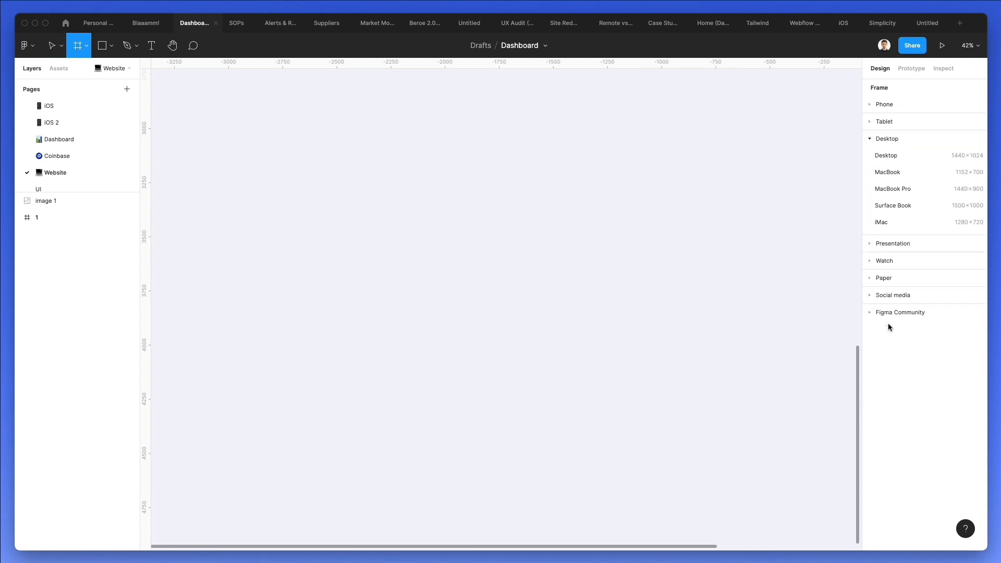
pyautogui.click(884, 158)
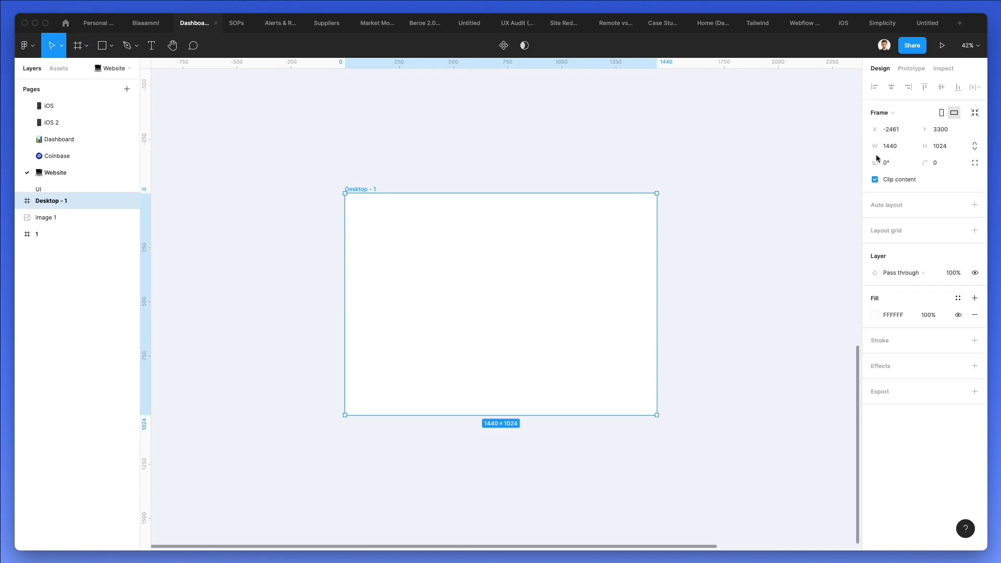
pyautogui.scroll(3, 510, 254)
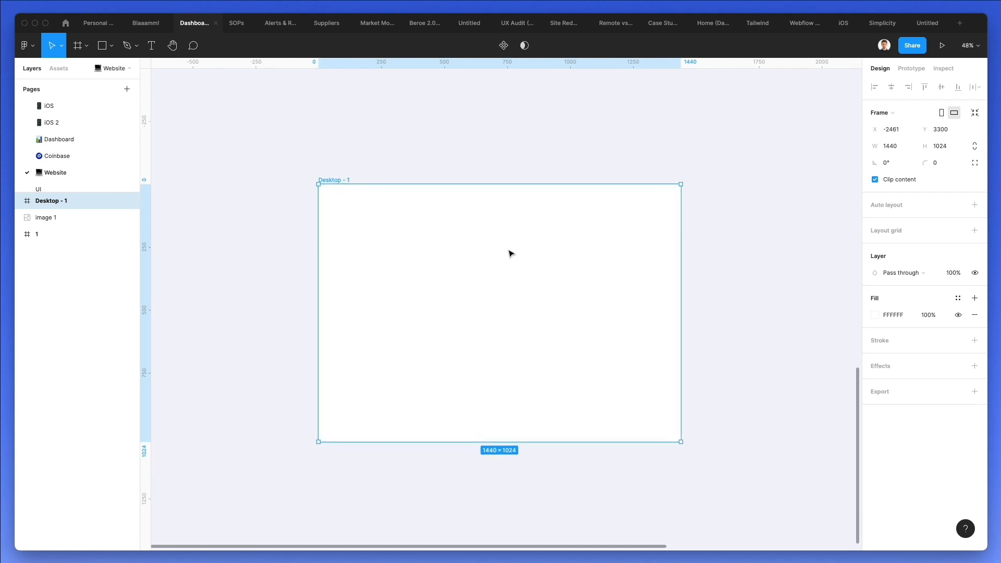
pyautogui.doubleClick(58, 204)
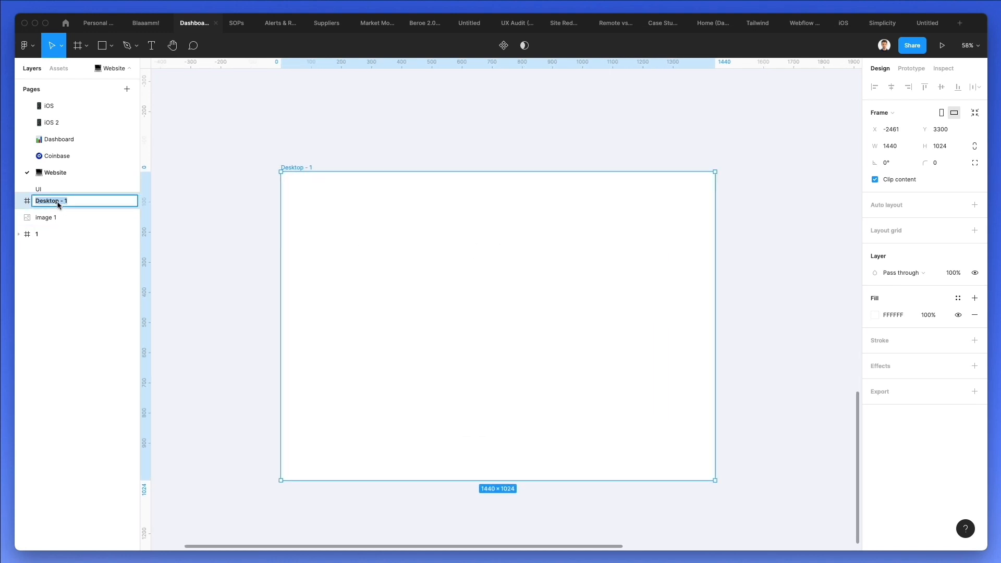
pyautogui.write('1')
pyautogui.press('Return')
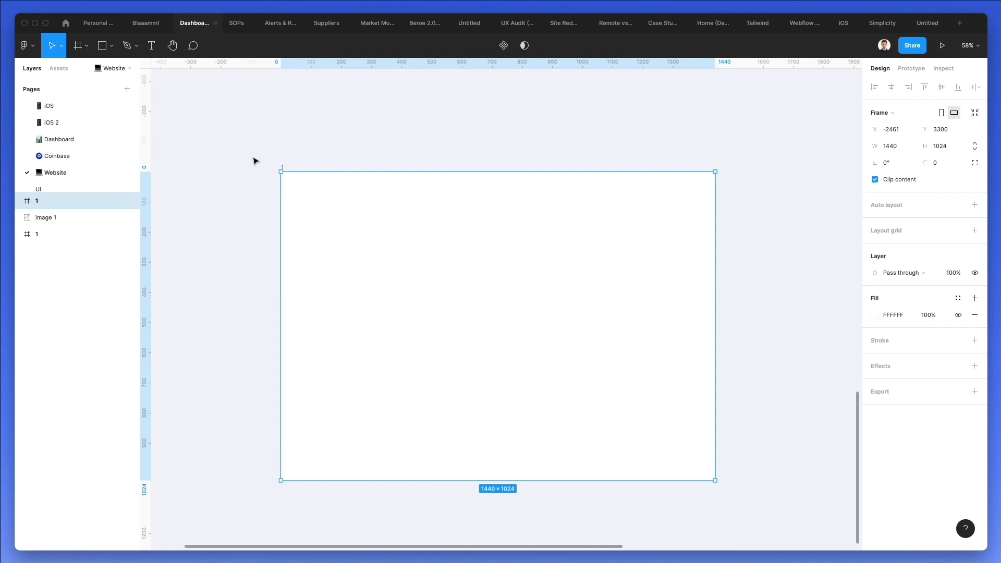
# - Add the text "ehya" near the upper-left corner of the new frame, at about X 55, Y 43
pyautogui.scroll(1, 362, 212)
pyautogui.hscroll(1, 362, 213)
pyautogui.scroll(-1, 362, 213)
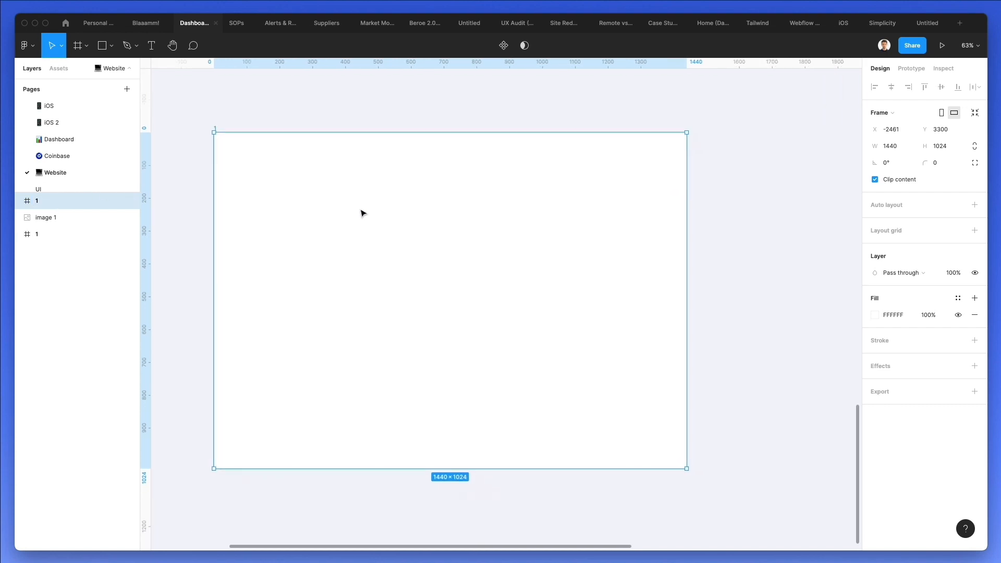
pyautogui.scroll(1, 362, 213)
pyautogui.hscroll(-1, 356, 208)
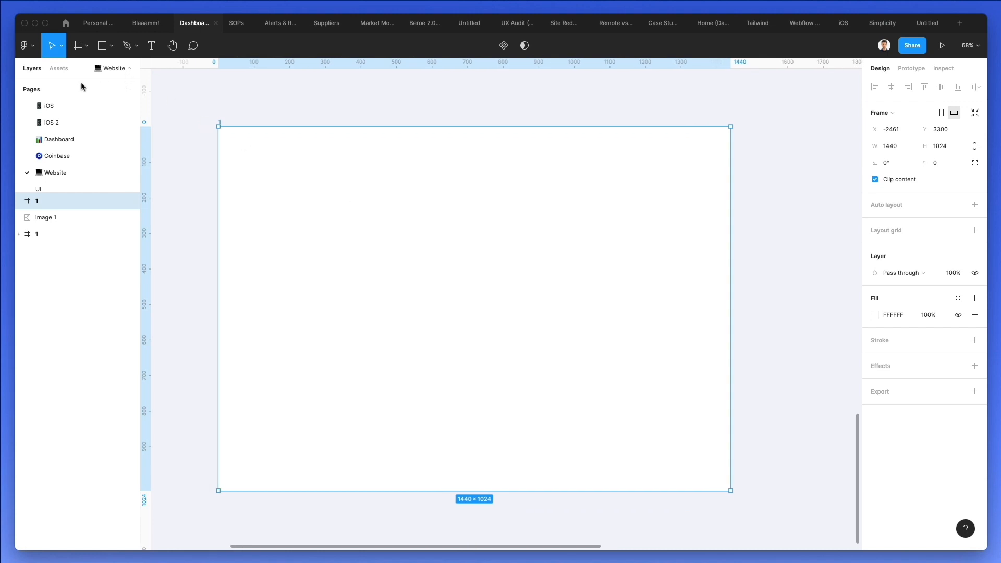
pyautogui.click(152, 49)
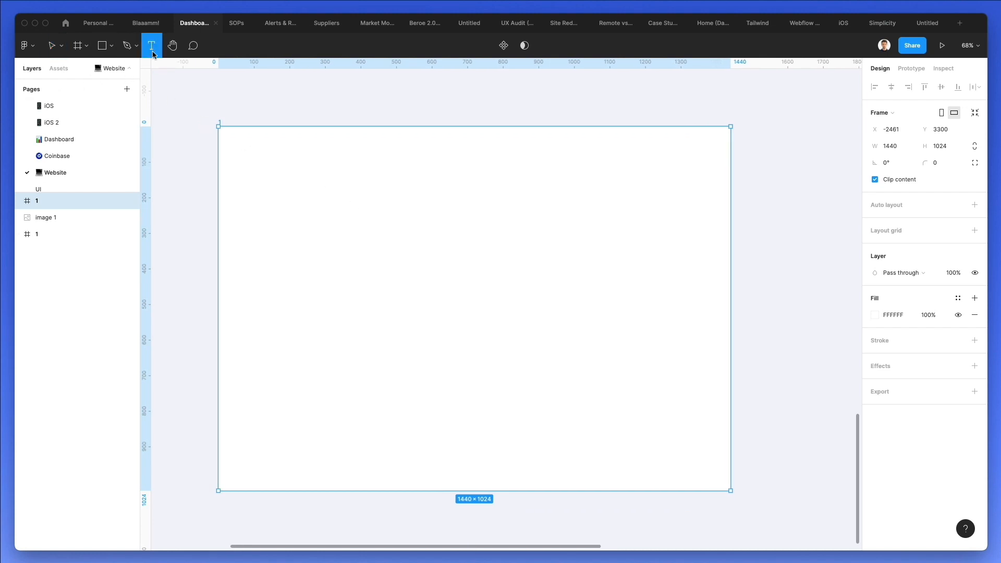
pyautogui.click(236, 144)
pyautogui.scroll(2, 247, 136)
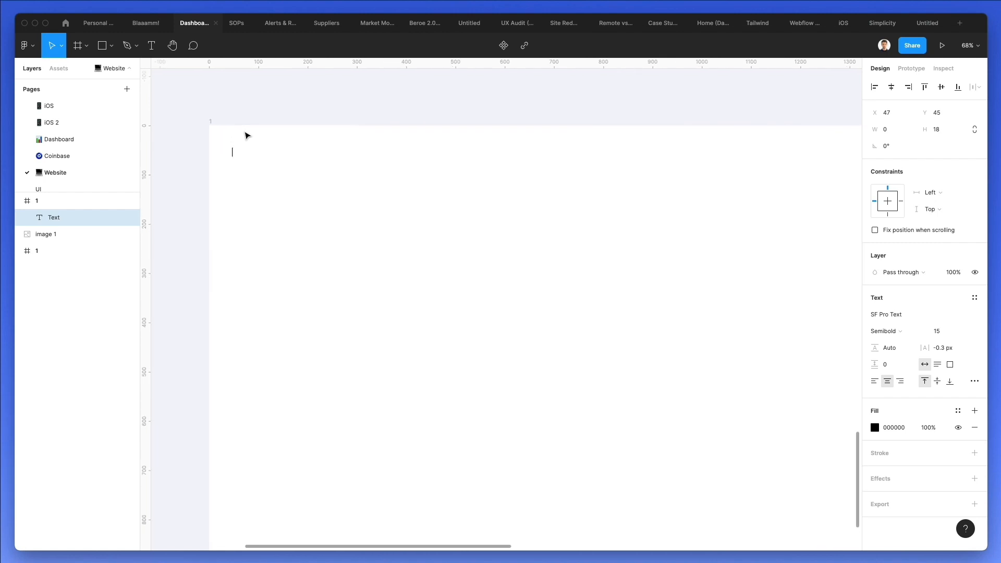
pyautogui.write('ehya')
pyautogui.press('Escape')
pyautogui.moveTo(224, 155); pyautogui.dragTo(236, 154)
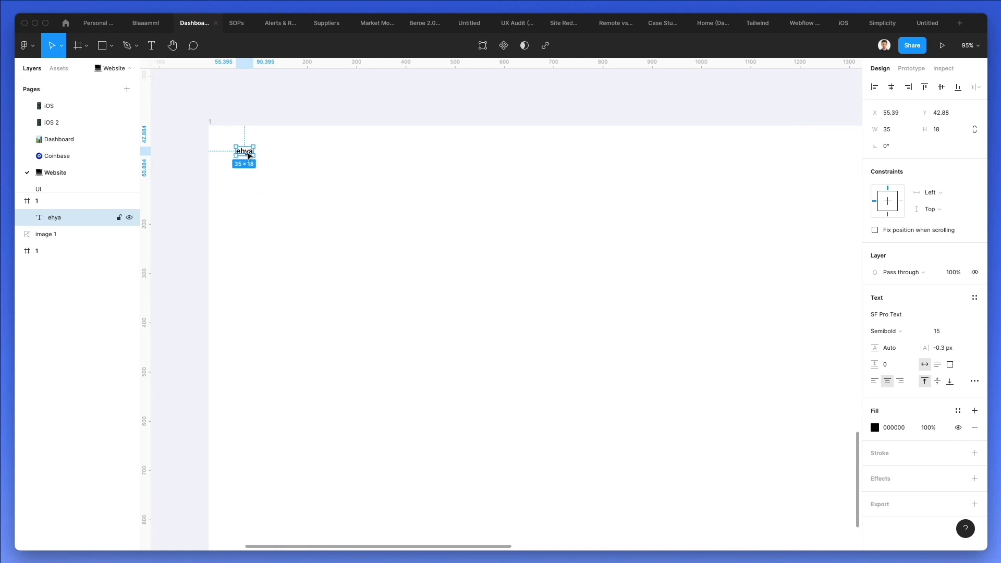
# - Duplicate the "ehya" text and place the copy in the same row, near the middle of the frame
pyautogui.moveTo(249, 155); pyautogui.dragTo(320, 155)
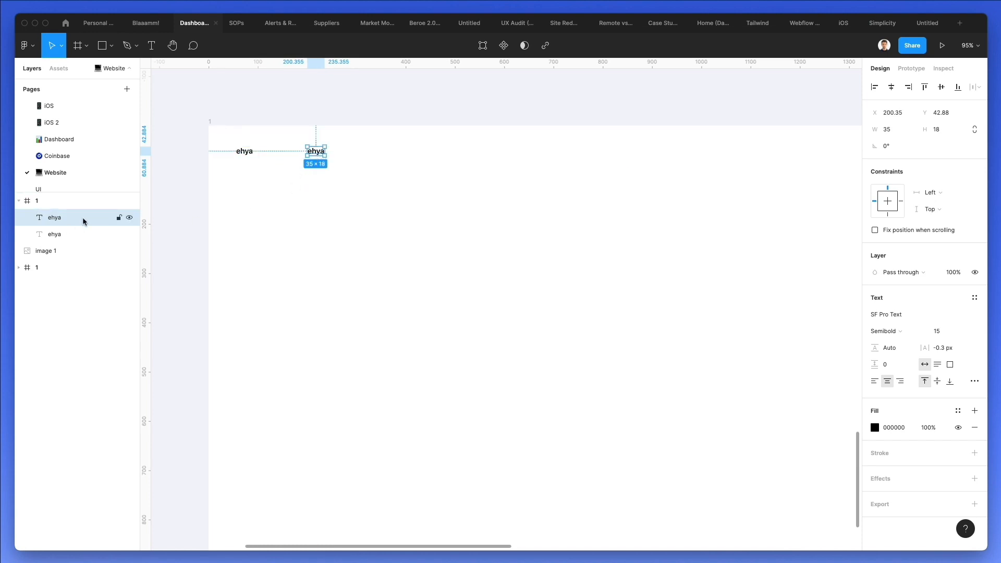
pyautogui.click(244, 152)
pyautogui.moveTo(322, 155); pyautogui.dragTo(527, 163)
# - Restyle the original "ehya" text as a logo with size 35 and Heavy weight, and place it about 60 px from the frame's left edge
pyautogui.click(246, 154)
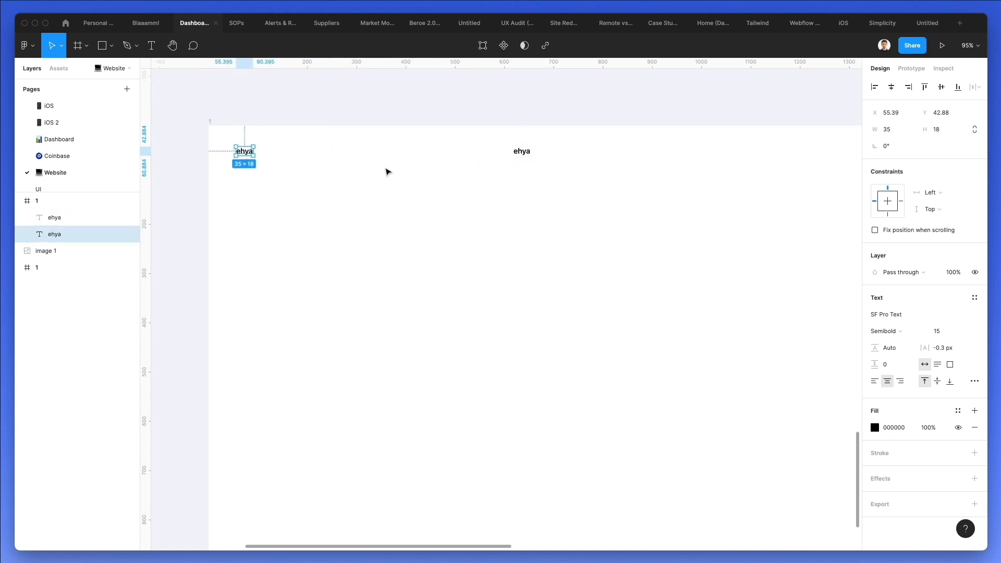
pyautogui.click(939, 331)
pyautogui.write('35')
pyautogui.press('Return')
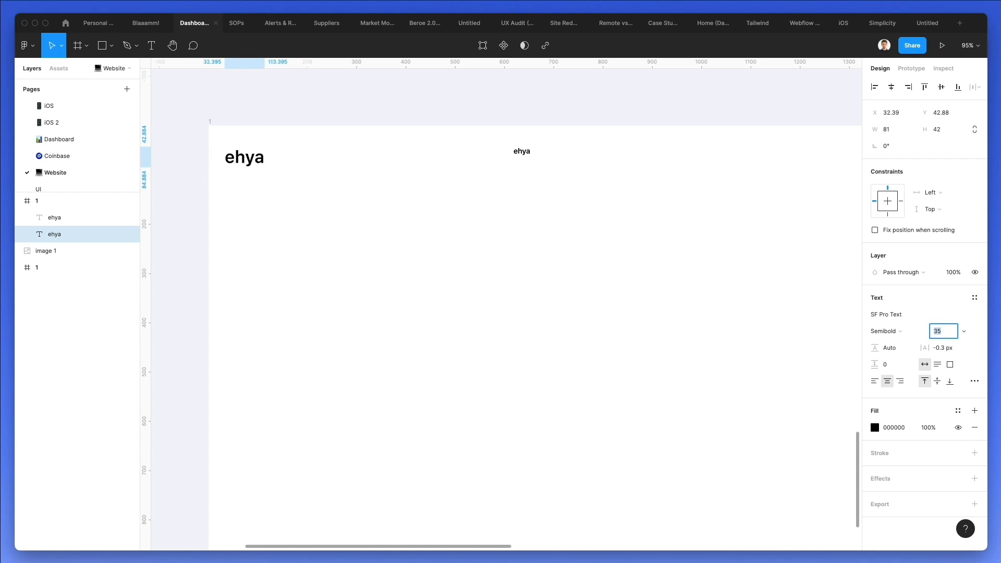
pyautogui.moveTo(243, 159); pyautogui.dragTo(259, 159)
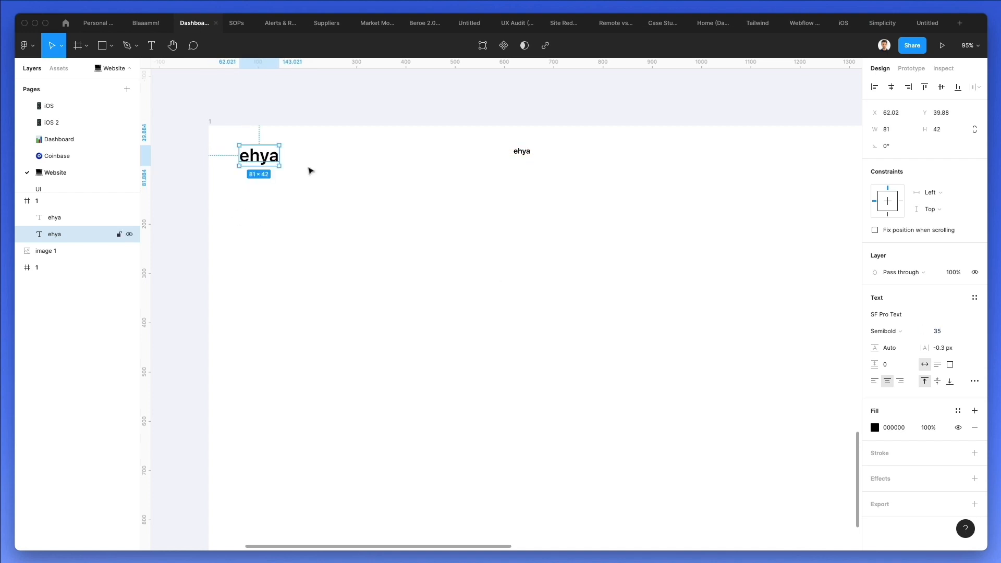
pyautogui.click(892, 332)
pyautogui.click(906, 353)
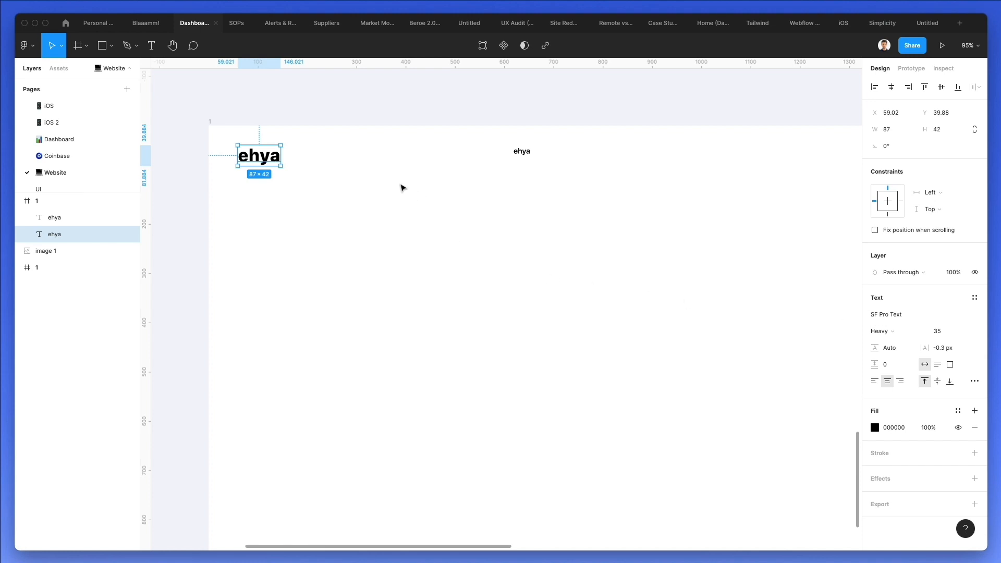
# - Align the small "ehya" copy vertically with the logo and change its text to "Home"
pyautogui.moveTo(526, 155); pyautogui.dragTo(511, 160)
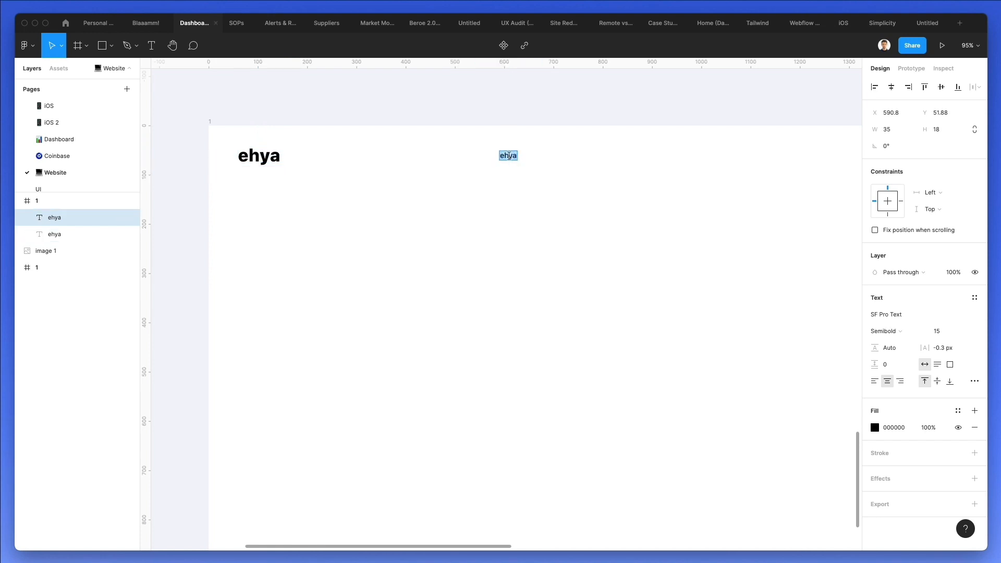
pyautogui.write('Home')
pyautogui.press('Escape')
# - Duplicate the "Home" label four times to form an evenly spaced navigation row extending to the right
pyautogui.moveTo(513, 159); pyautogui.dragTo(568, 161)
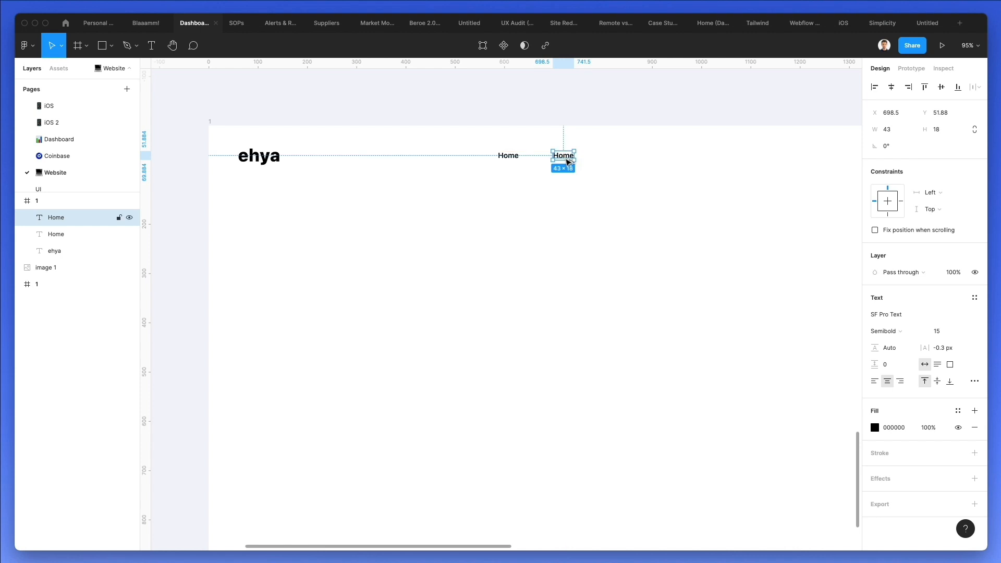
pyautogui.press('super+d')
pyautogui.press('super+d')
pyautogui.press('super+d')
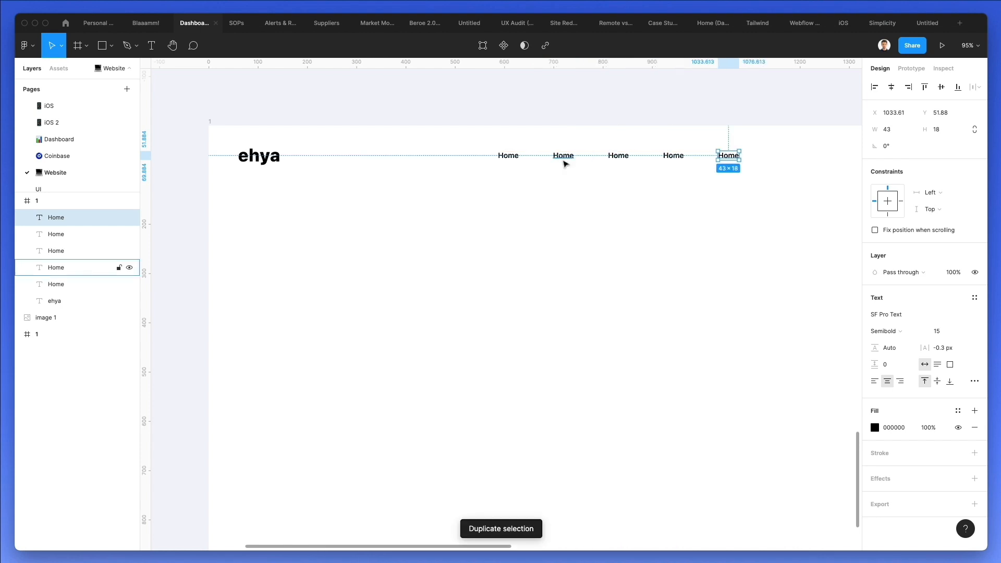
# - Change the four copied navigation labels to "Landings", "Pages", "Docs" and "Help", in that order
pyautogui.doubleClick(560, 156)
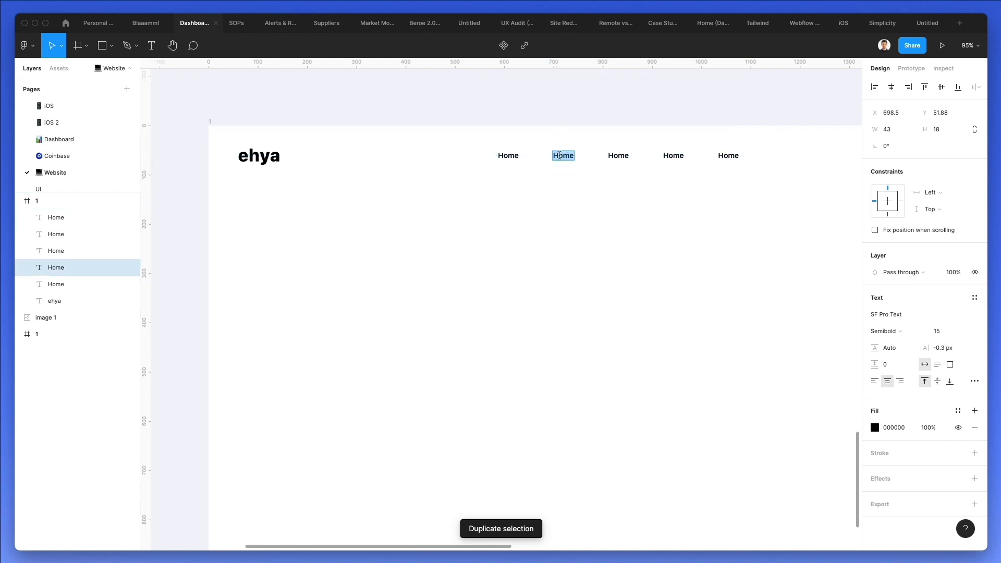
pyautogui.write('Landings')
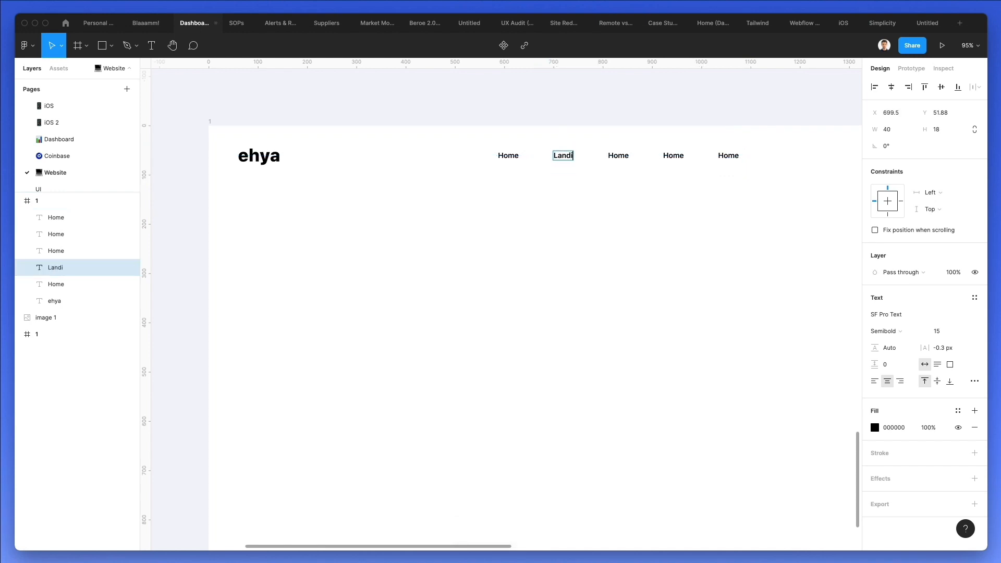
pyautogui.doubleClick(610, 156)
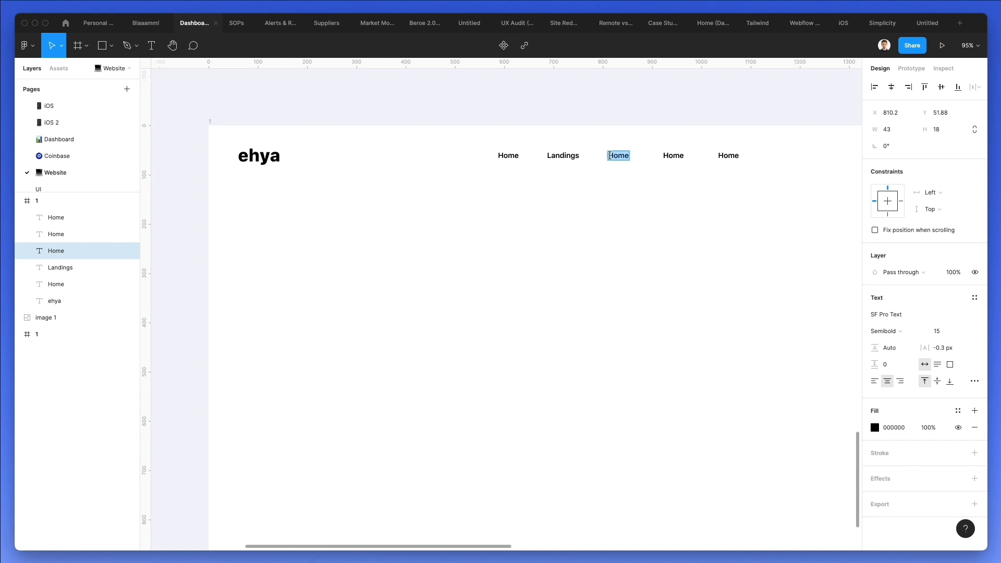
pyautogui.write('Pages')
pyautogui.doubleClick(664, 155)
pyautogui.write('Docs')
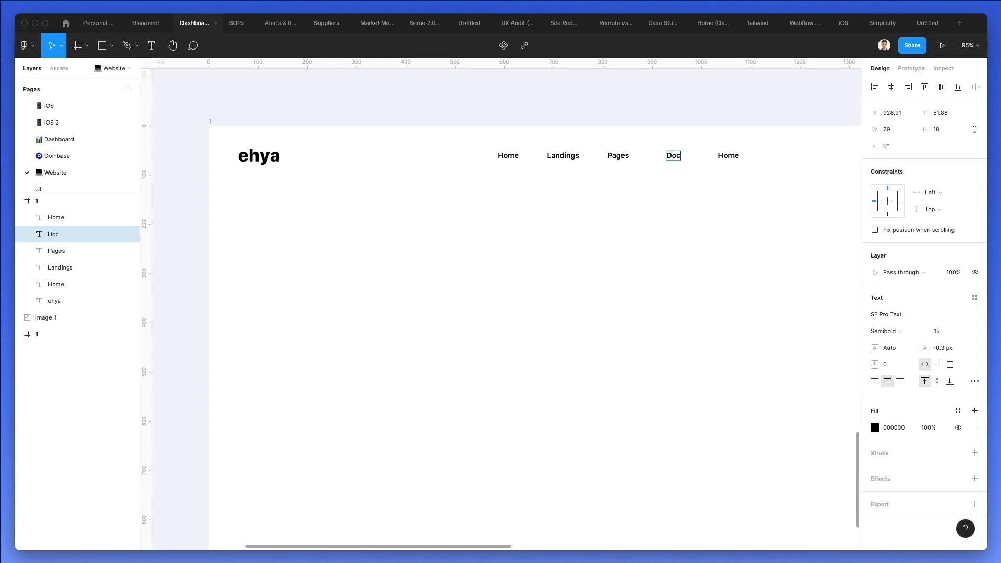
pyautogui.doubleClick(725, 155)
pyautogui.write('Help')
pyautogui.click(614, 204)
# - Duplicate the "Help" label to its right, change the copy to "Get it now" and shift it slightly farther right
pyautogui.hscroll(3, 613, 204)
pyautogui.moveTo(598, 157); pyautogui.dragTo(648, 160)
pyautogui.doubleClick(645, 157)
pyautogui.write('Get it now')
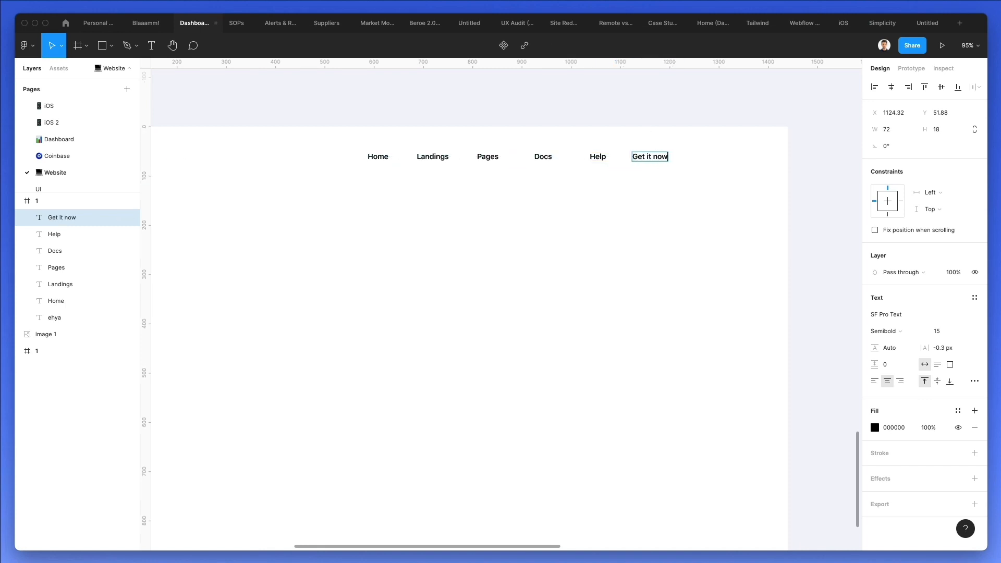
pyautogui.press('Escape')
pyautogui.moveTo(648, 157)
pyautogui.mouseDown()
pyautogui.moveTo(672, 162)
pyautogui.moveTo(662, 163)
pyautogui.mouseUp()
pyautogui.click(677, 146)
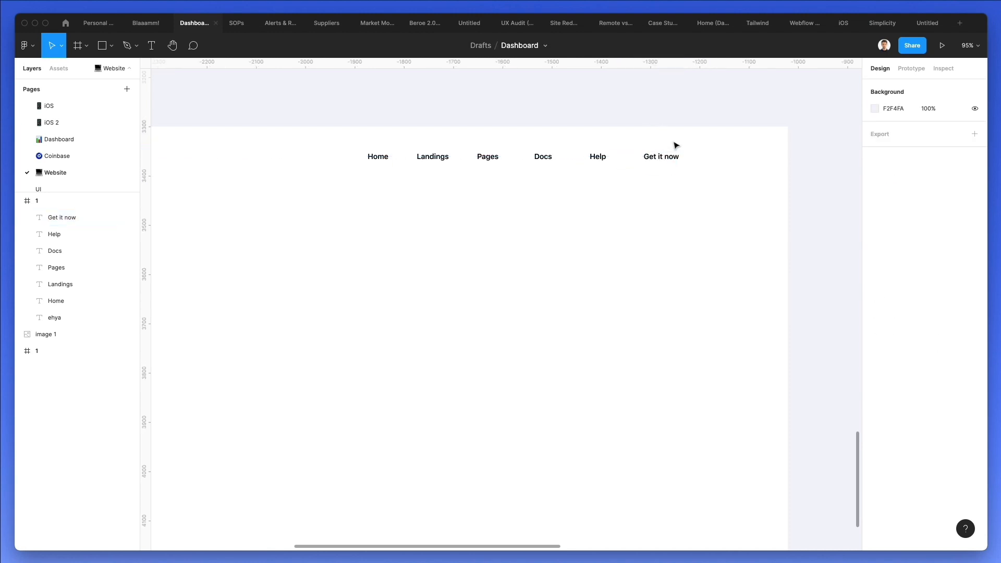
# - Draw a button rectangle of about 138 × 55 around "Get it now", send it behind the label and nudge it up 1 px
pyautogui.press('r')
pyautogui.moveTo(628, 145); pyautogui.dragTo(696, 172)
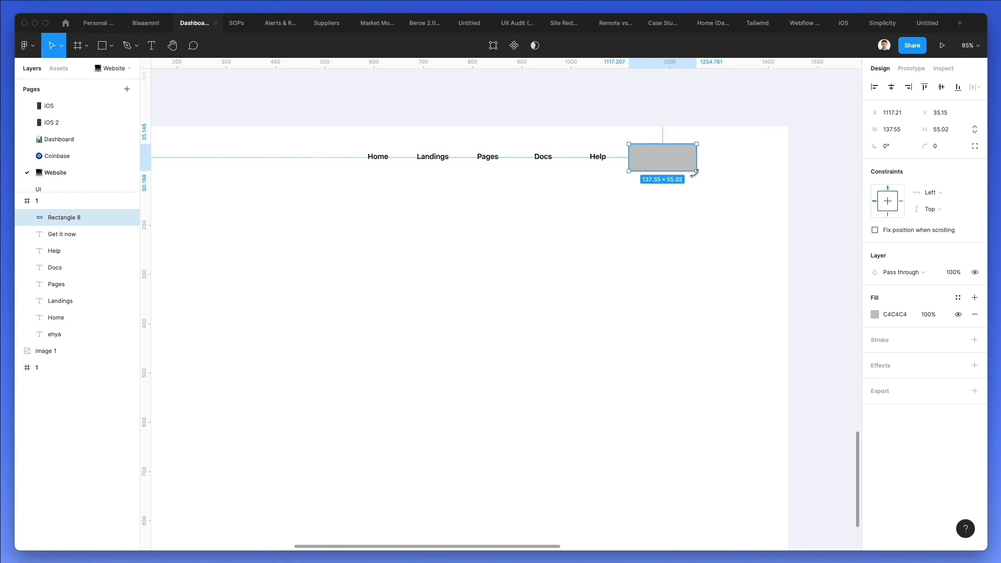
pyautogui.hotkey('ctrl', '[')
pyautogui.hotkey('ctrl', '[')
pyautogui.hotkey('ctrl', '[')
pyautogui.hotkey('ctrl', '[')
pyautogui.hotkey('ctrl', ']')
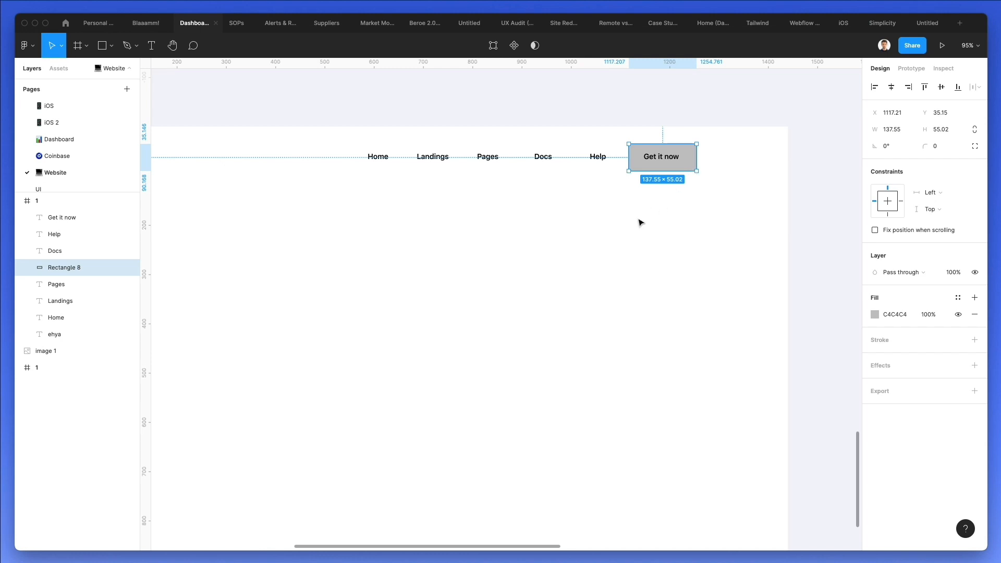
pyautogui.press('Up')
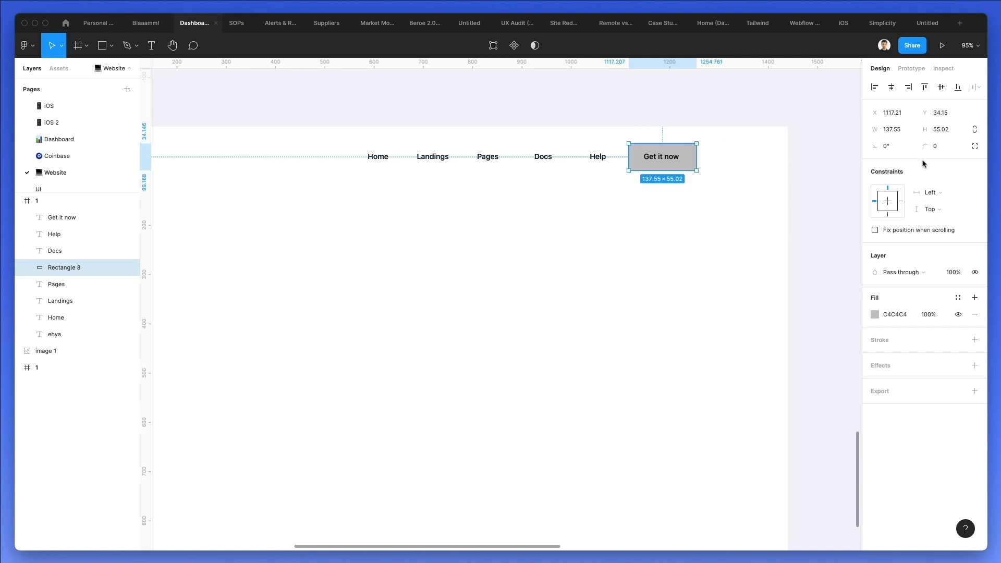
# - Round the button rectangle's corners to a radius of 11 and remove its fill
pyautogui.moveTo(925, 147); pyautogui.dragTo(69, 148)
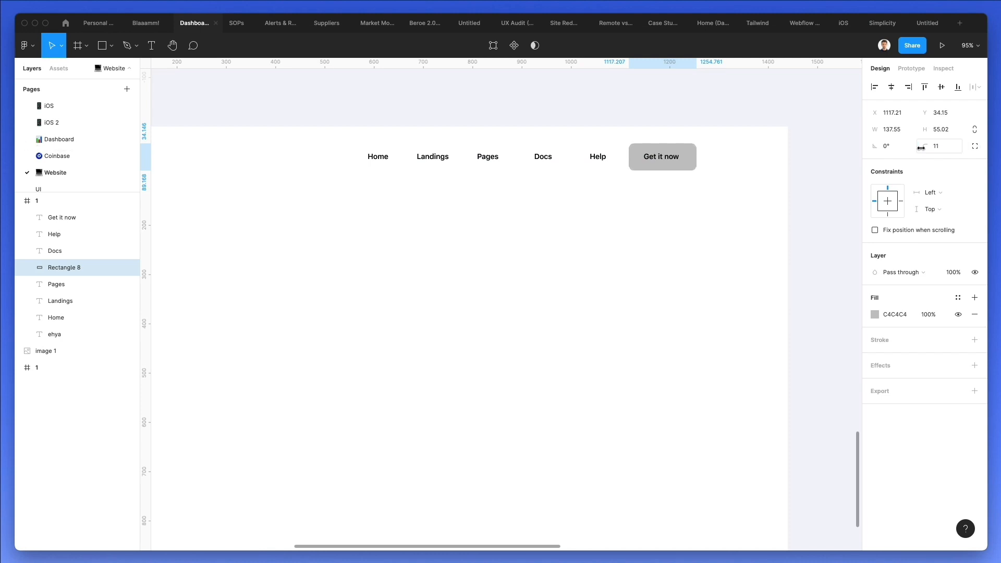
pyautogui.click(876, 316)
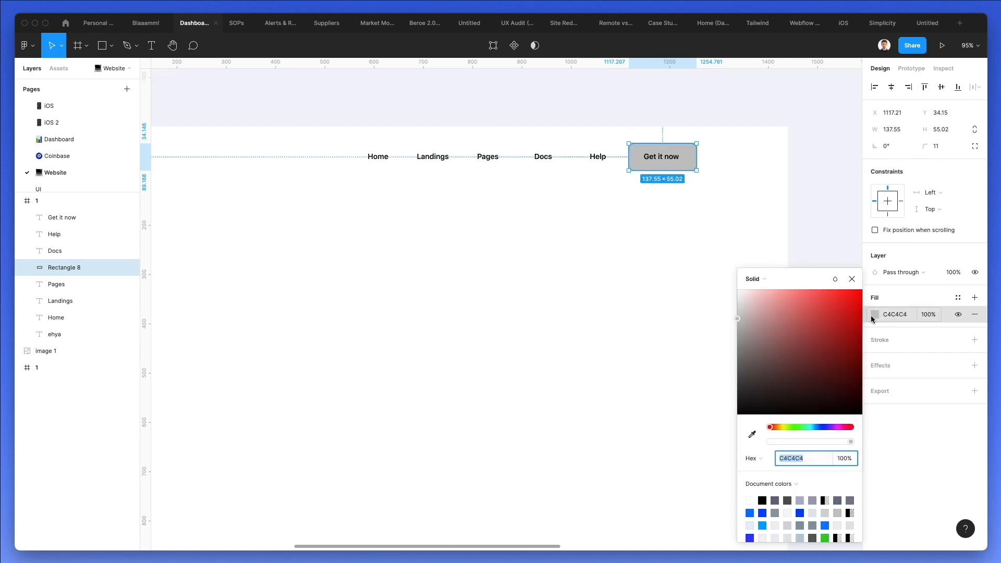
pyautogui.click(974, 314)
# - Add an inside stroke with a thickness of 2 to the button rectangle
pyautogui.click(974, 314)
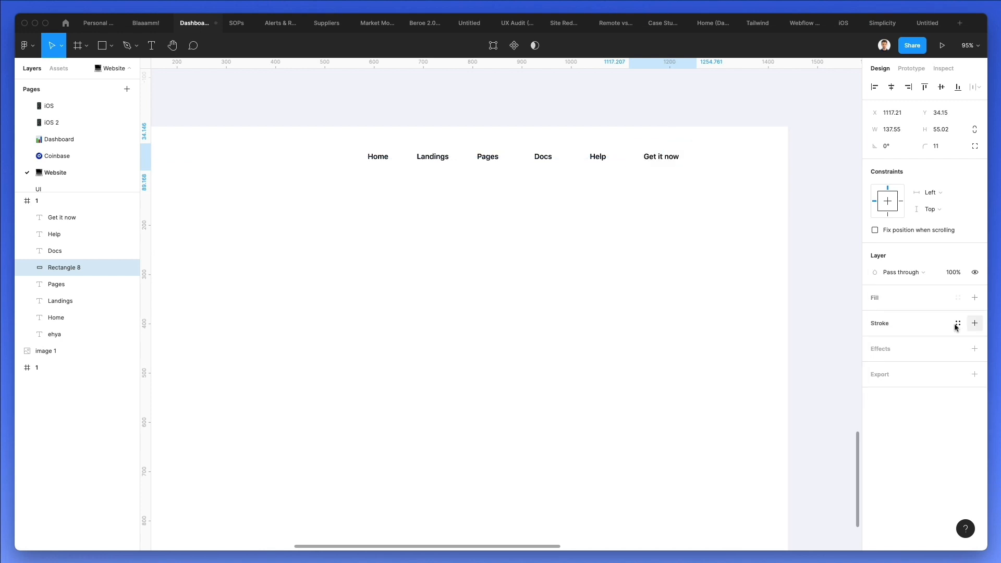
pyautogui.click(876, 324)
pyautogui.click(888, 357)
pyautogui.write('2')
pyautogui.press('Return')
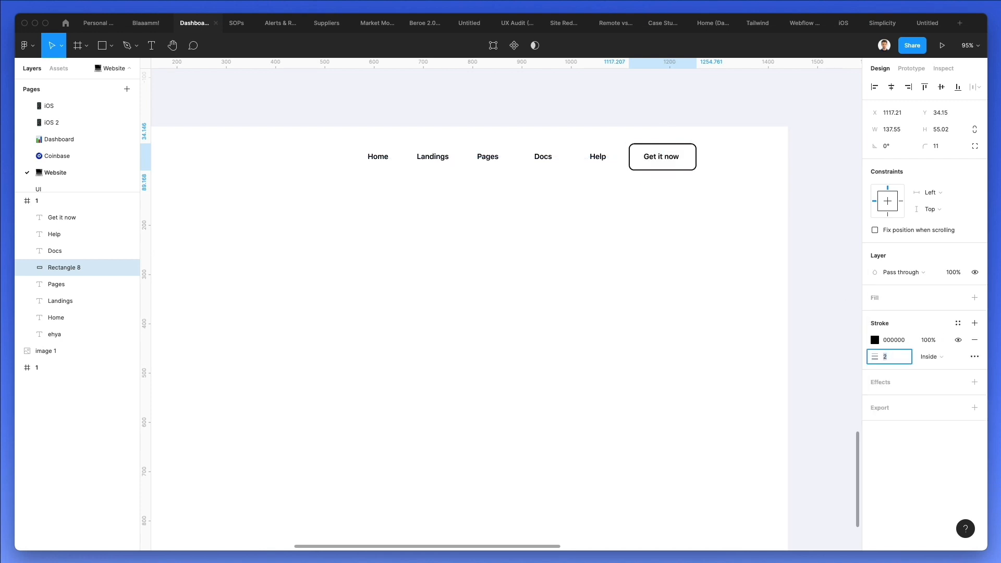
# - Change the stroke color of the "Get it now" button rectangle to 0075FF
pyautogui.click(876, 340)
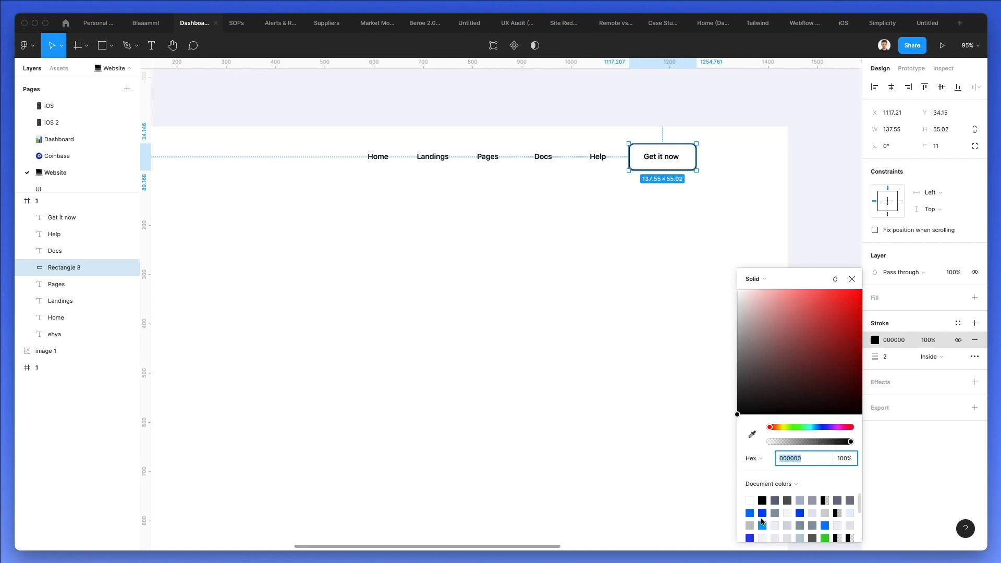
pyautogui.click(752, 515)
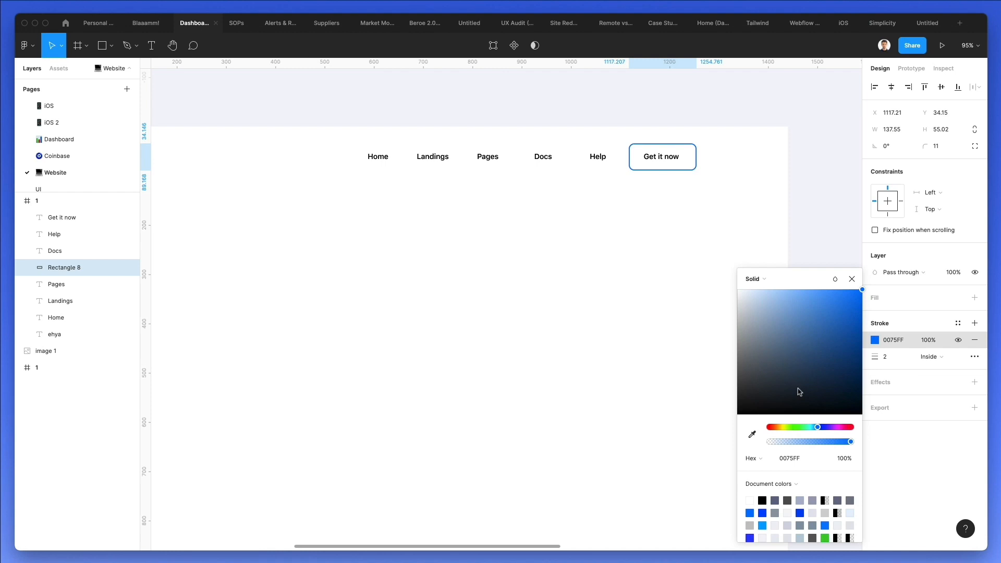
pyautogui.click(784, 460)
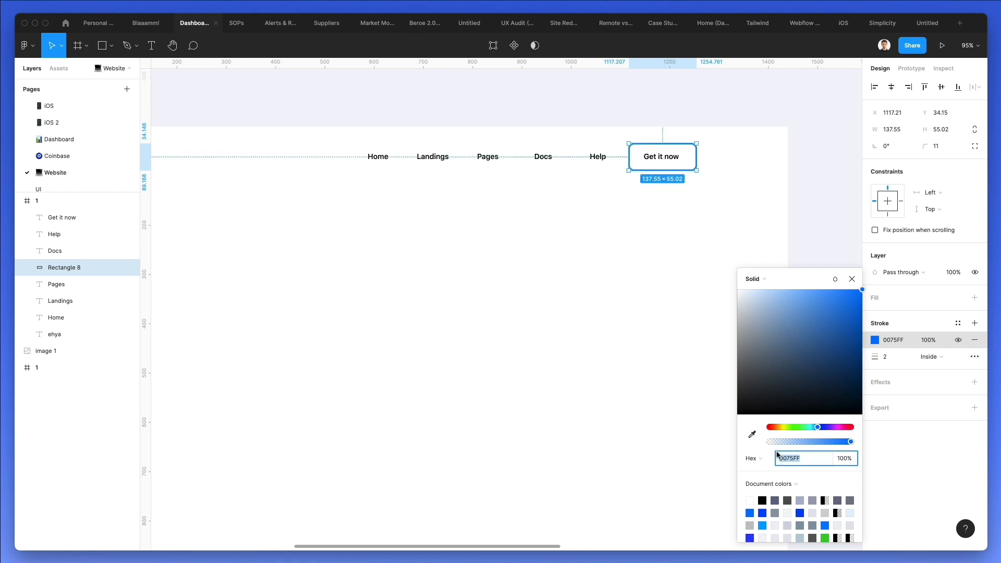
pyautogui.click(752, 195)
# - Shrink the button rectangle proportionally around its center to about 124 × 51
pyautogui.scroll(2, 684, 129)
pyautogui.scroll(3, 685, 128)
pyautogui.click(669, 163)
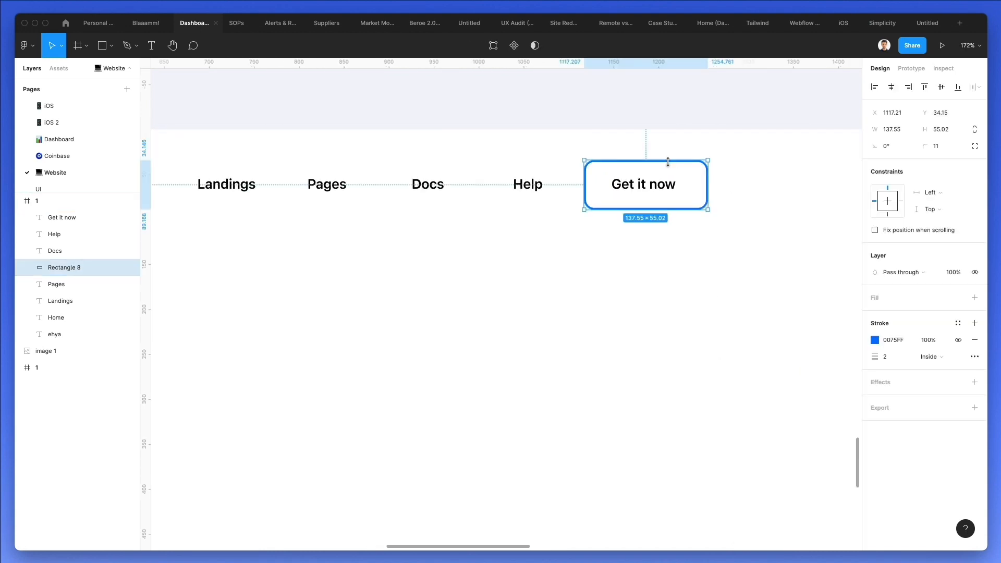
pyautogui.moveTo(710, 186); pyautogui.dragTo(691, 188)
# - Recolor the "Get it now" label with the blue sampled from the button outline
pyautogui.click(667, 186)
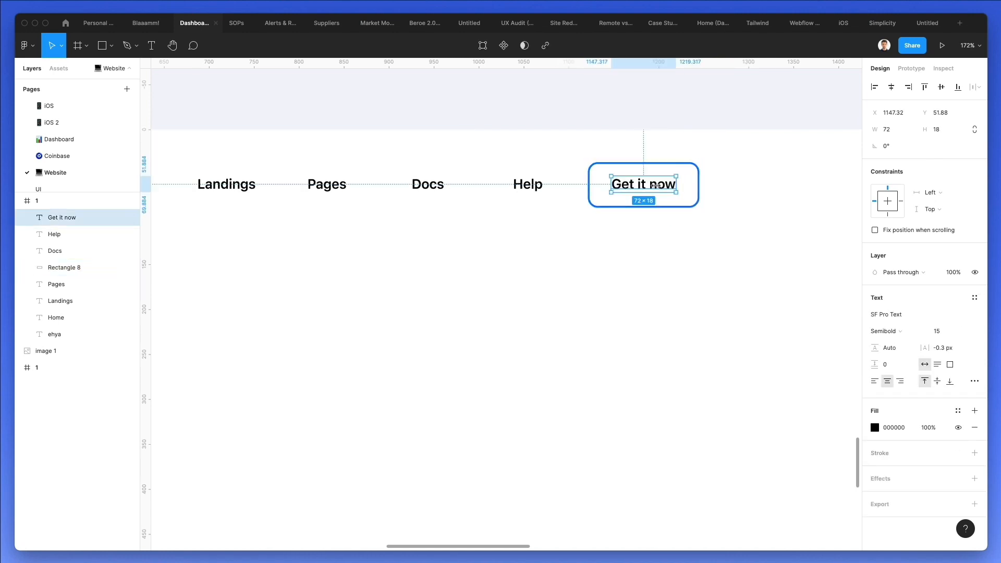
pyautogui.press('i')
pyautogui.click(648, 163)
pyautogui.press('Escape')
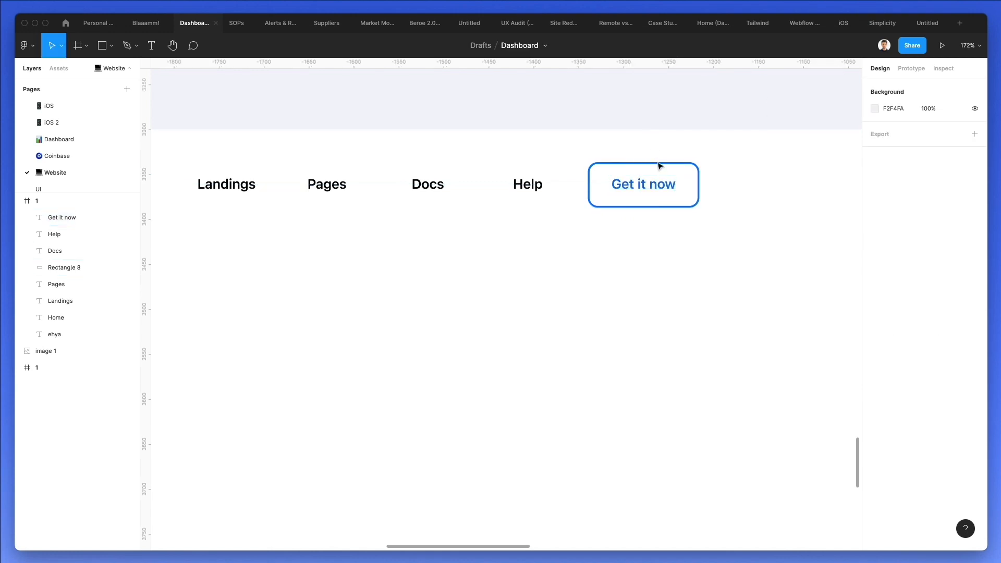
# - Align the "Get it now" label with its button rectangle and nudge both up 1 px
pyautogui.click(658, 162)
pyautogui.keyDown('shift'); pyautogui.click(644, 184); pyautogui.keyUp('shift')
pyautogui.click(927, 87)
pyautogui.click(726, 241)
pyautogui.hscroll(-2, 490, 158)
pyautogui.moveTo(718, 151); pyautogui.dragTo(775, 202)
pyautogui.press('Up')
pyautogui.scroll(-5, 687, 246)
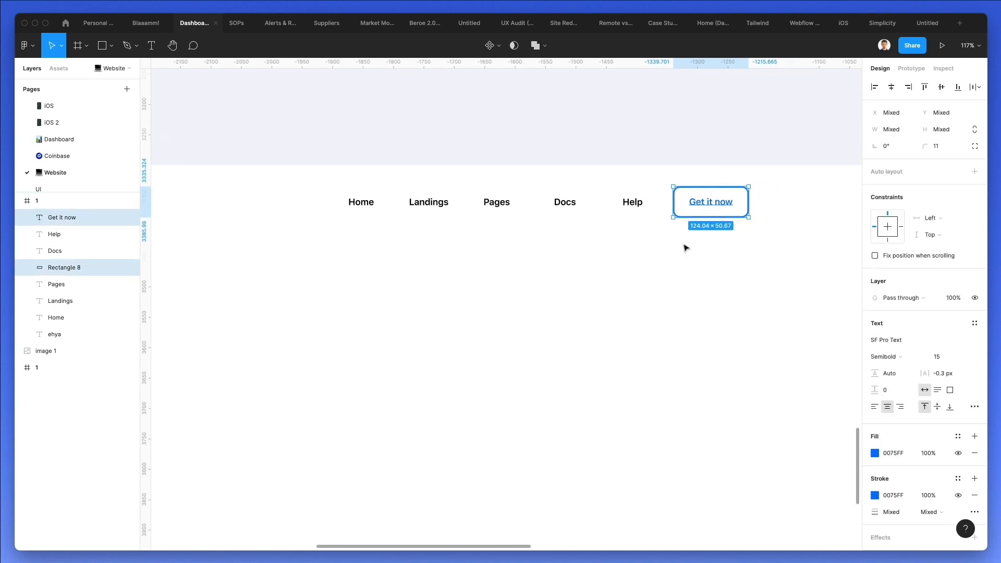
pyautogui.click(685, 249)
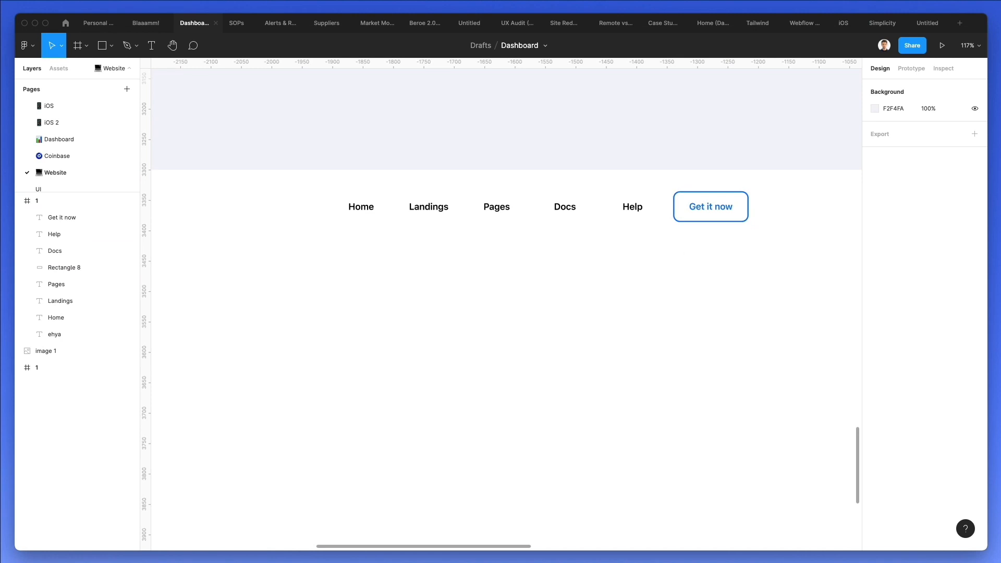
# - Switch to Nucleo, search the glyph icons for "arrow" and place a 24 × 24 downward chevron below "Landings" in the frame
pyautogui.press('super+Tab')
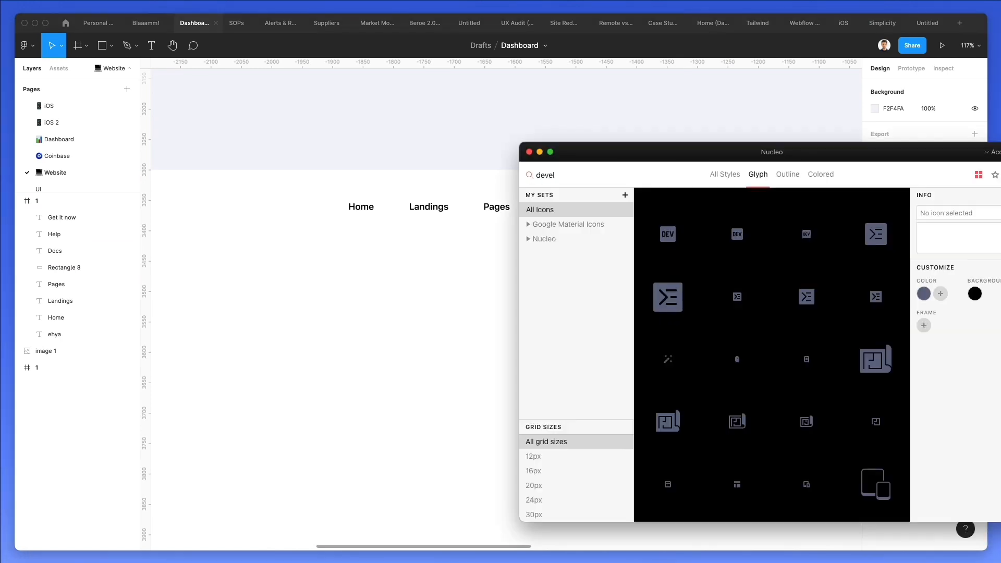
pyautogui.doubleClick(554, 177)
pyautogui.write('arrow')
pyautogui.moveTo(664, 151); pyautogui.dragTo(621, 148)
pyautogui.scroll(-3, 674, 228)
pyautogui.scroll(-10, 676, 230)
pyautogui.scroll(-7, 676, 232)
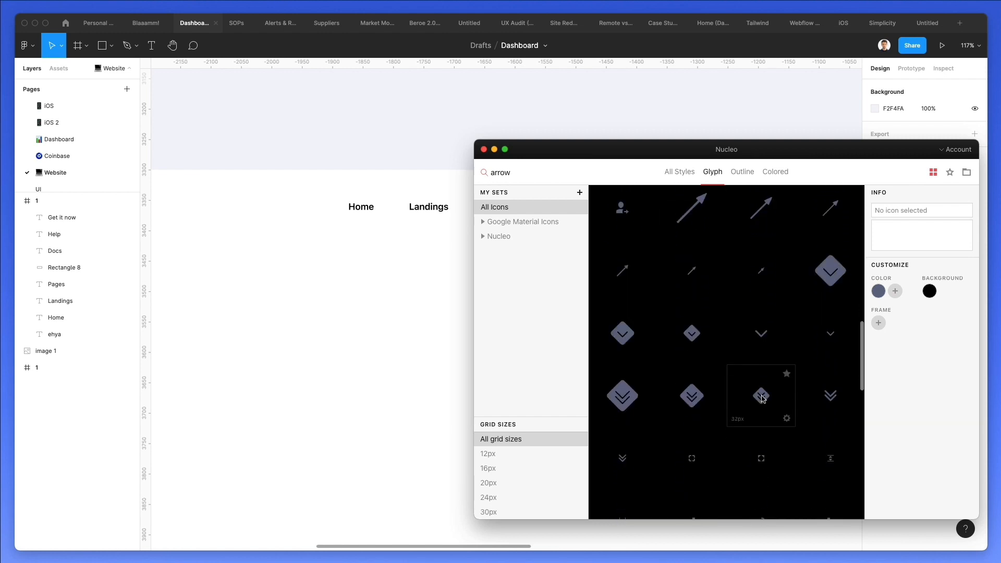
pyautogui.scroll(-3, 763, 399)
pyautogui.moveTo(746, 303); pyautogui.dragTo(420, 232)
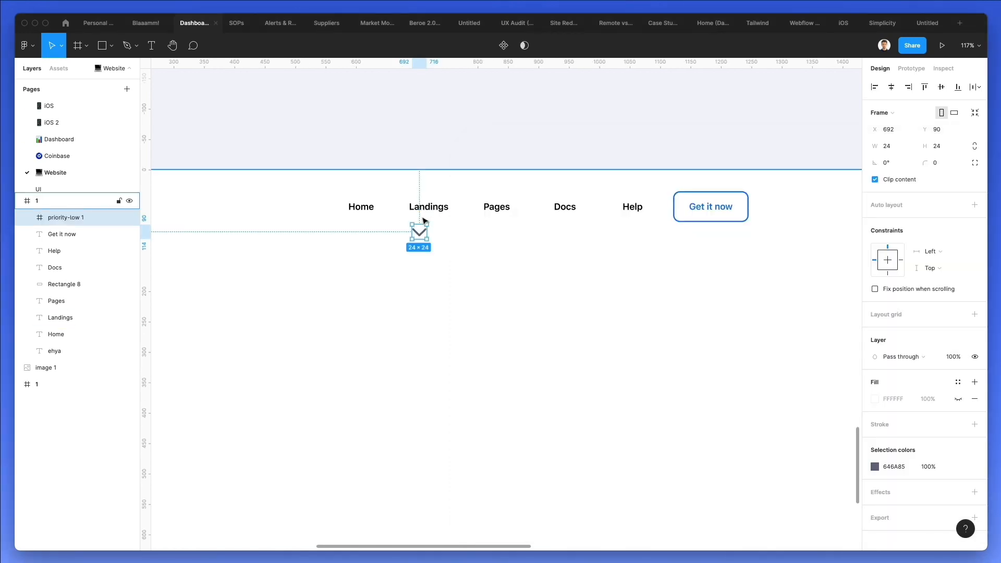
# - Ungroup the chevron icon's frame, scale the chevron to about 10 × 6 and position it just right of "Landings"
pyautogui.scroll(5, 425, 220)
pyautogui.press('shift+super+g')
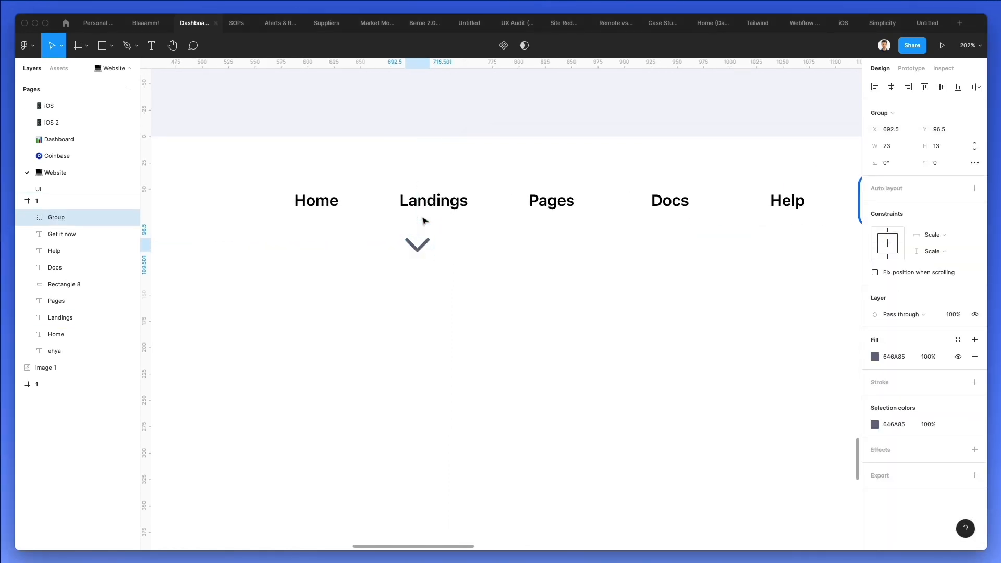
pyautogui.moveTo(429, 239); pyautogui.dragTo(485, 206)
pyautogui.scroll(3, 475, 204)
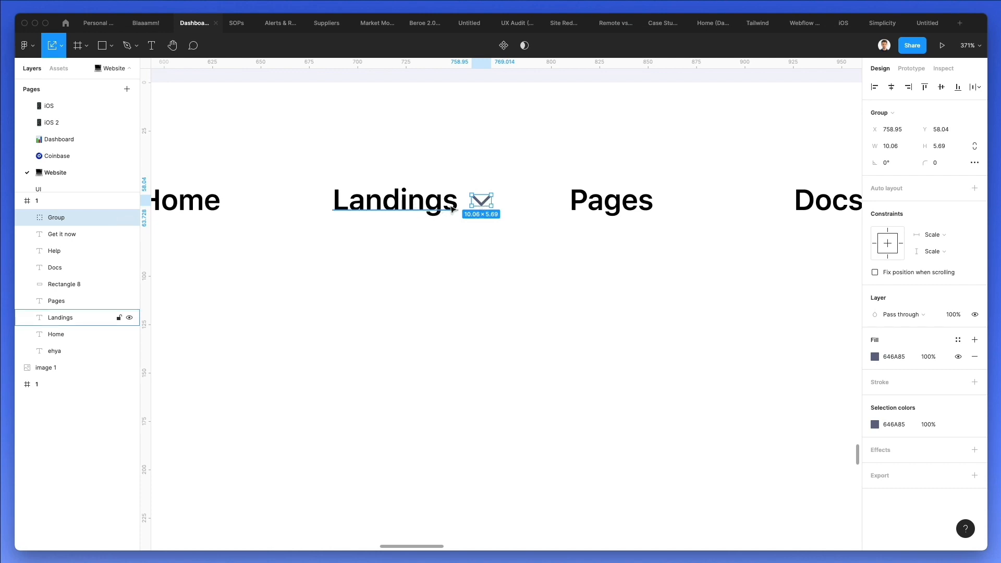
# - Recolor the five navigation labels from "Home" to "Help" with the chevron's color 646A85
pyautogui.scroll(-5, 433, 209)
pyautogui.moveTo(266, 180); pyautogui.dragTo(857, 276)
pyautogui.click(875, 495)
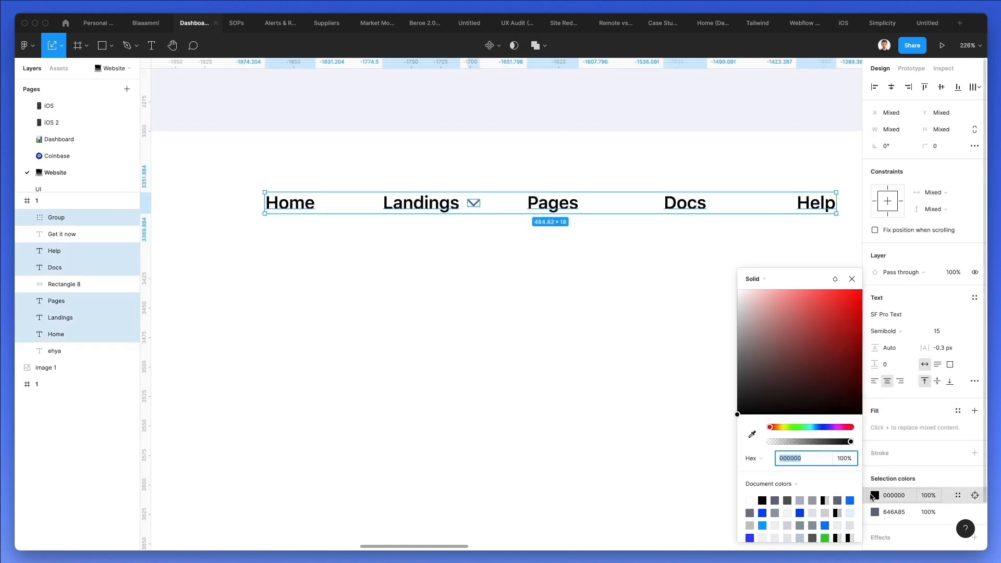
pyautogui.click(892, 514)
pyautogui.press('super+c')
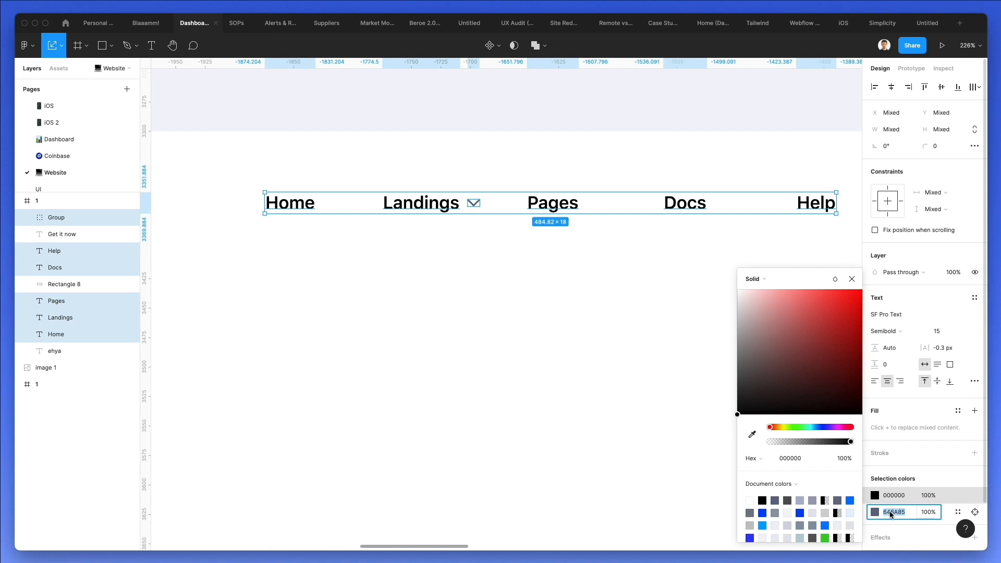
pyautogui.click(791, 459)
pyautogui.press('super+v')
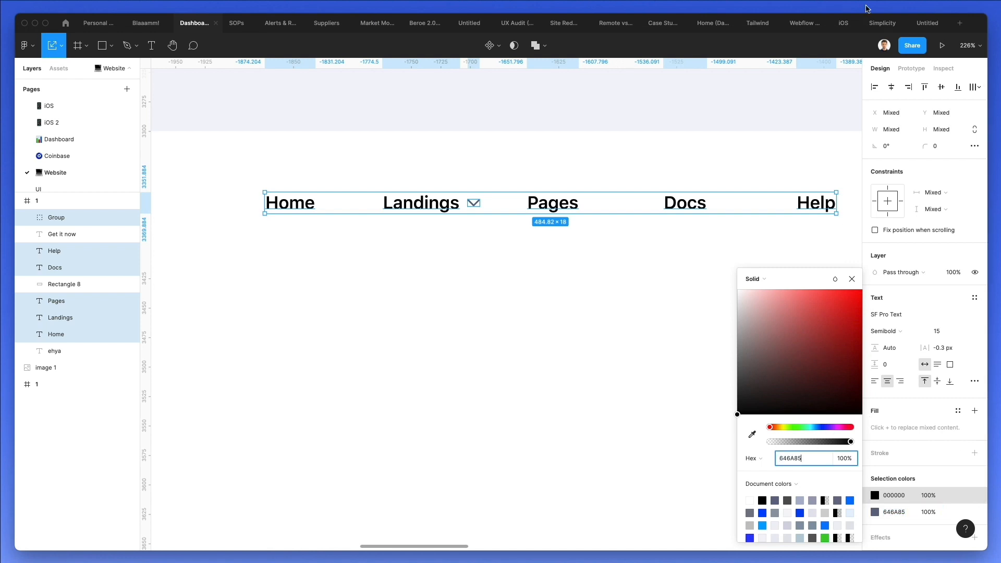
pyautogui.press('Return')
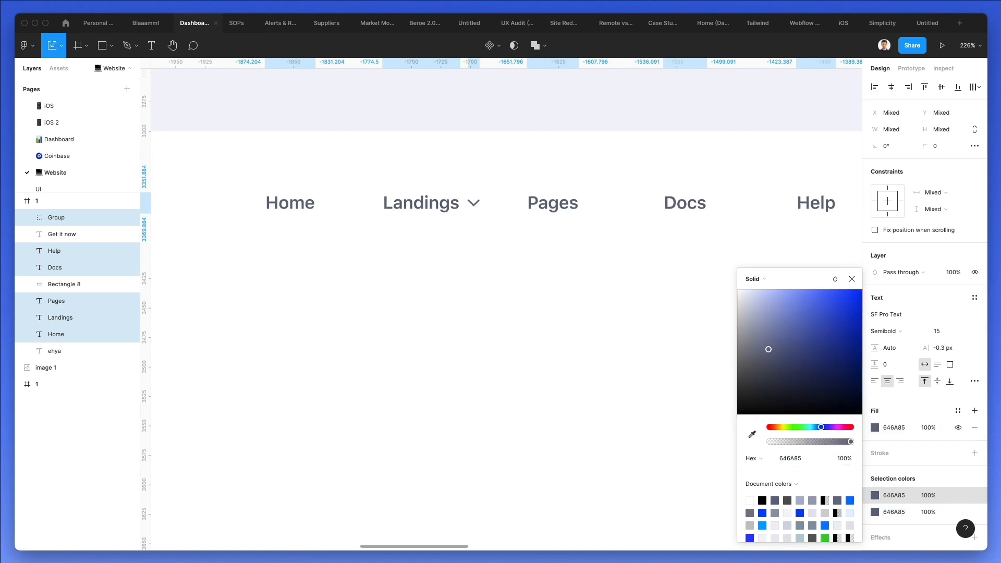
# - Duplicate the chevron to the right of "Pages" and add a centered stroke of thickness 1 to both chevrons
pyautogui.click(555, 237)
pyautogui.moveTo(473, 204); pyautogui.dragTo(593, 210)
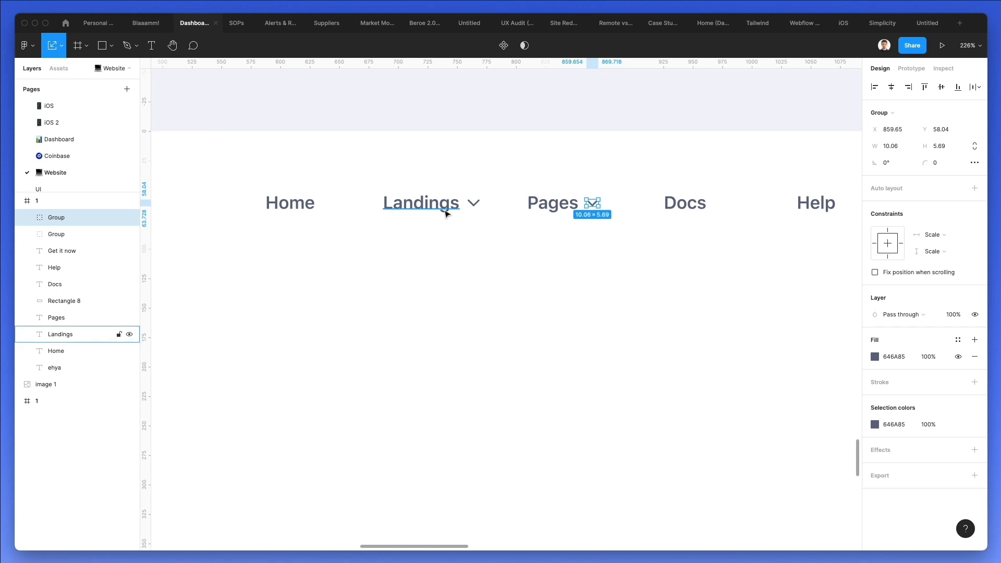
pyautogui.keyDown('shift'); pyautogui.click(474, 205); pyautogui.keyUp('shift')
pyautogui.scroll(5, 474, 207)
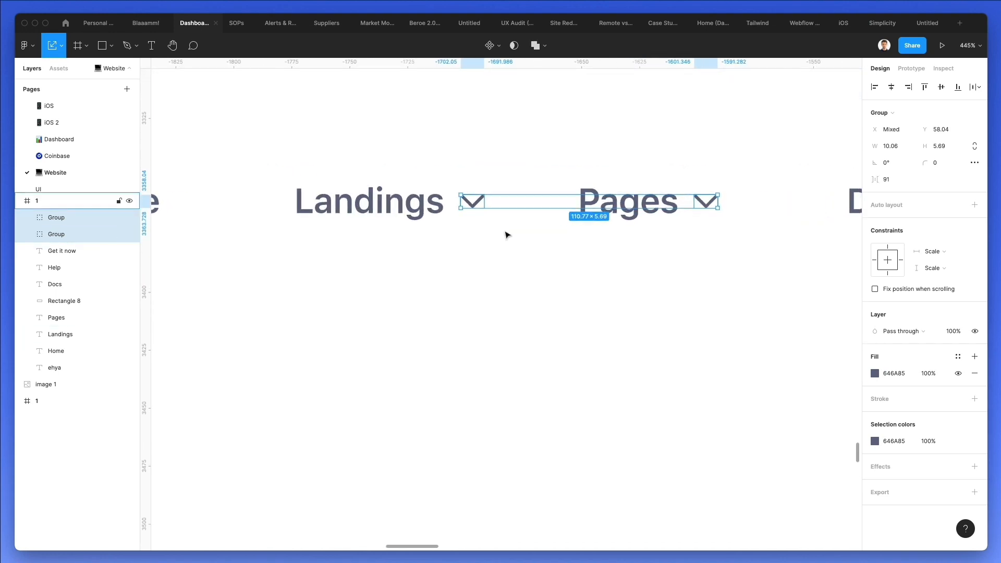
pyautogui.click(877, 400)
pyautogui.click(939, 432)
pyautogui.click(942, 419)
# - Set both chevrons' stroke color to 646A85, sampled from the "Pages" label
pyautogui.press('i')
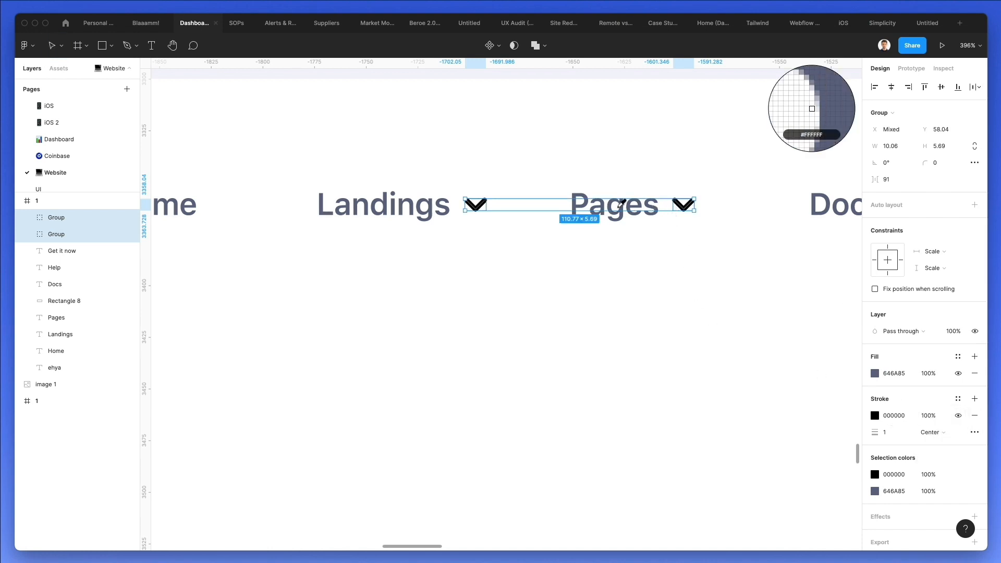
pyautogui.click(619, 207)
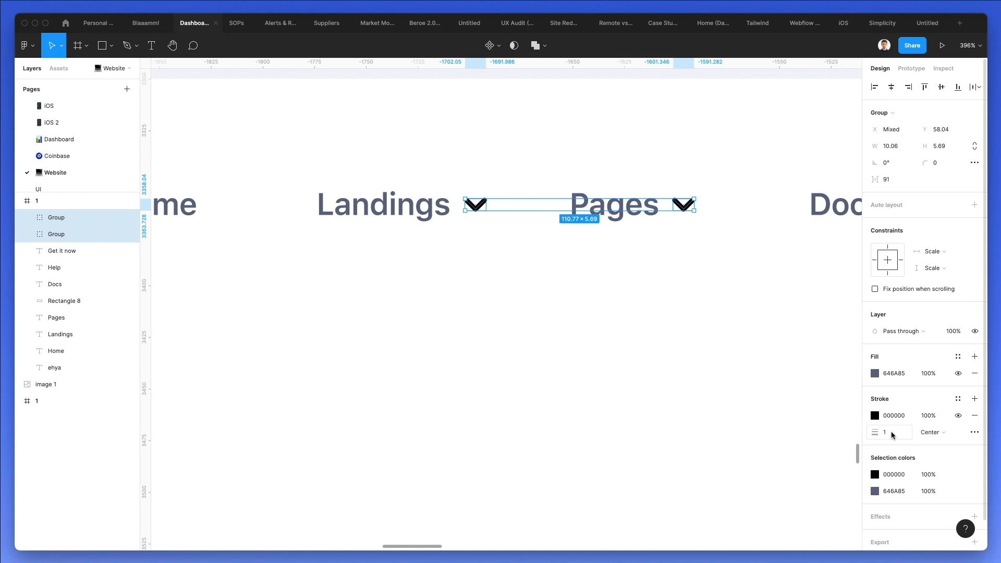
pyautogui.click(875, 415)
pyautogui.press('i')
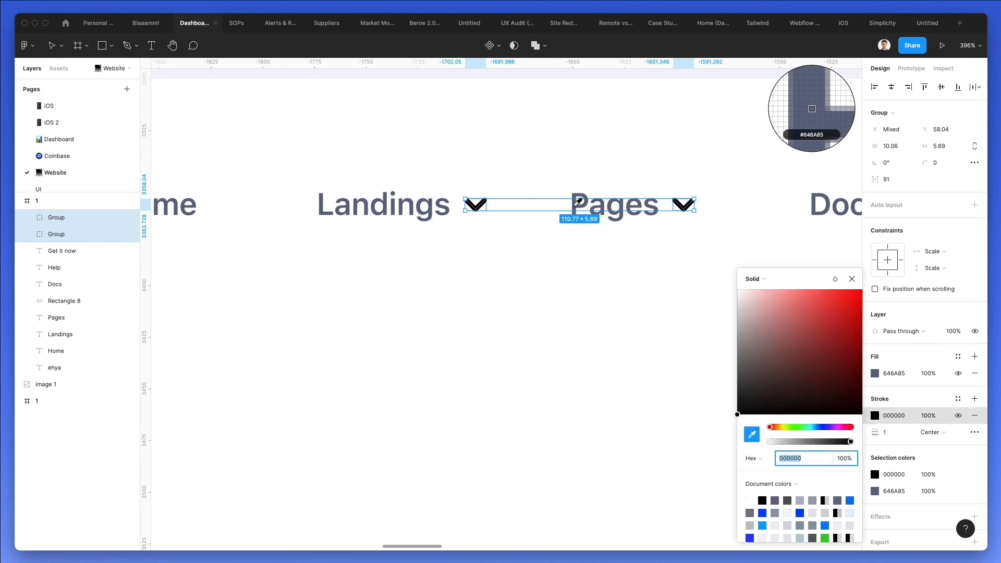
pyautogui.click(577, 204)
pyautogui.click(489, 319)
pyautogui.scroll(-3, 489, 319)
pyautogui.scroll(-3, 489, 319)
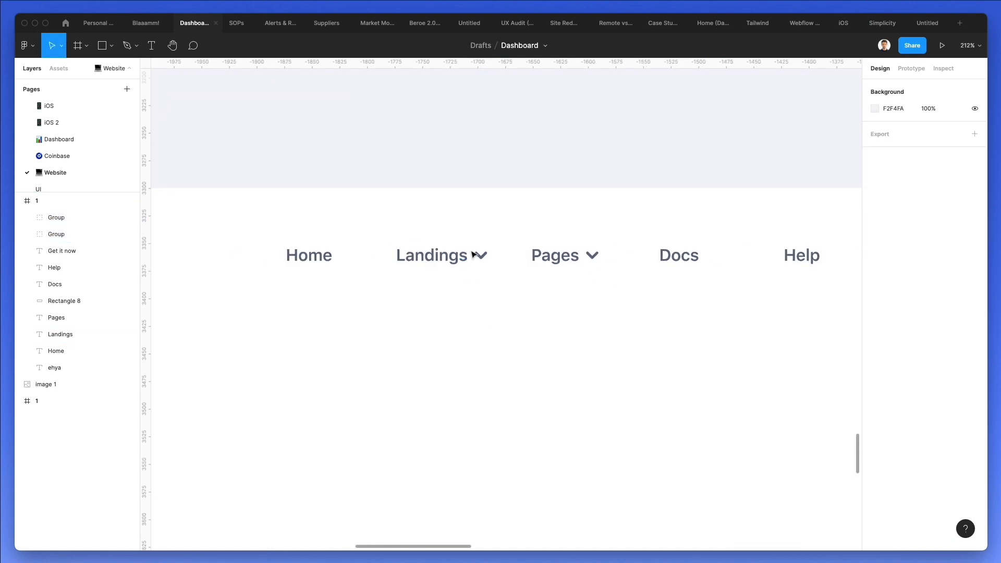
# - Nudge both chevrons 2 px to the right, away from their labels
pyautogui.click(480, 255)
pyautogui.keyDown('shift'); pyautogui.click(592, 256); pyautogui.keyUp('shift')
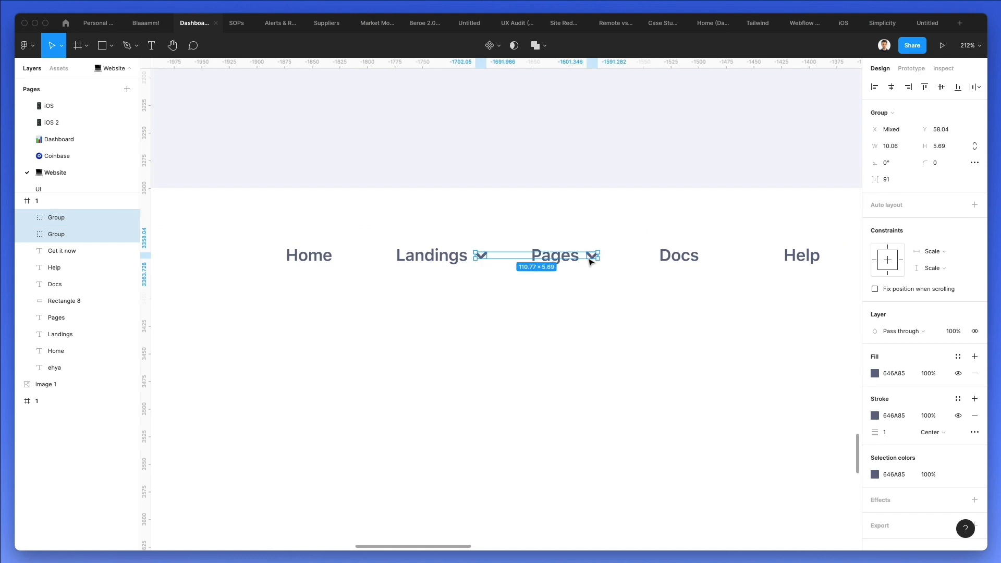
pyautogui.press('Right')
pyautogui.press('Right')
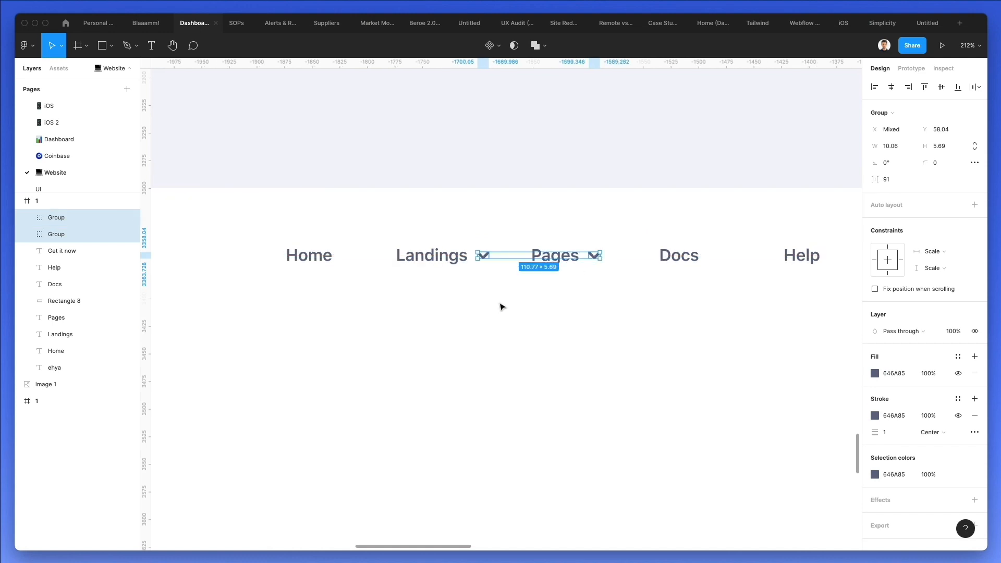
pyautogui.click(501, 306)
pyautogui.scroll(-5, 501, 306)
pyautogui.scroll(-3, 496, 300)
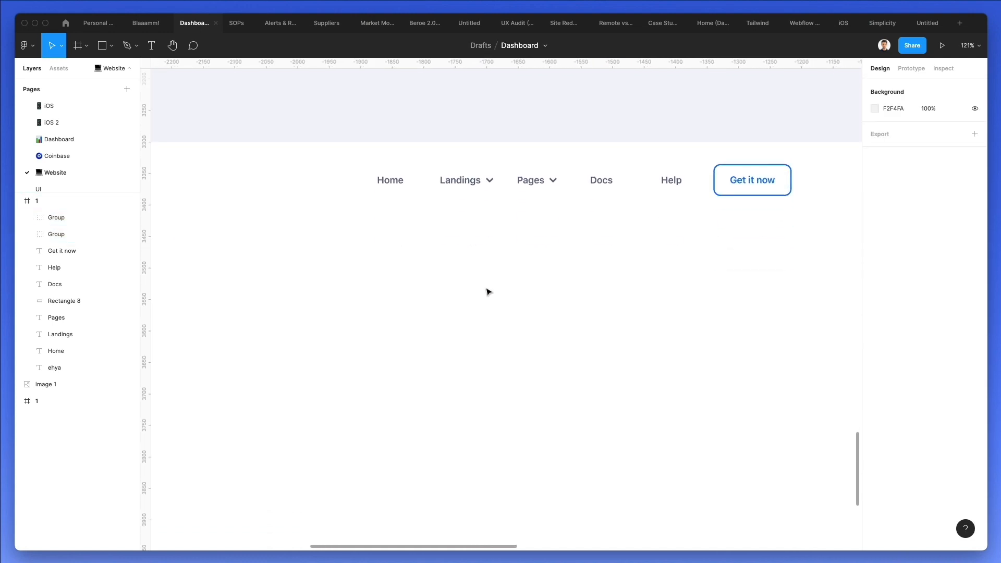
# - Group "Landings" with its chevron, and group "Pages" with its own chevron
pyautogui.moveTo(428, 156); pyautogui.dragTo(501, 214)
pyautogui.press('super+g')
pyautogui.moveTo(516, 164); pyautogui.dragTo(582, 208)
pyautogui.press('super+g')
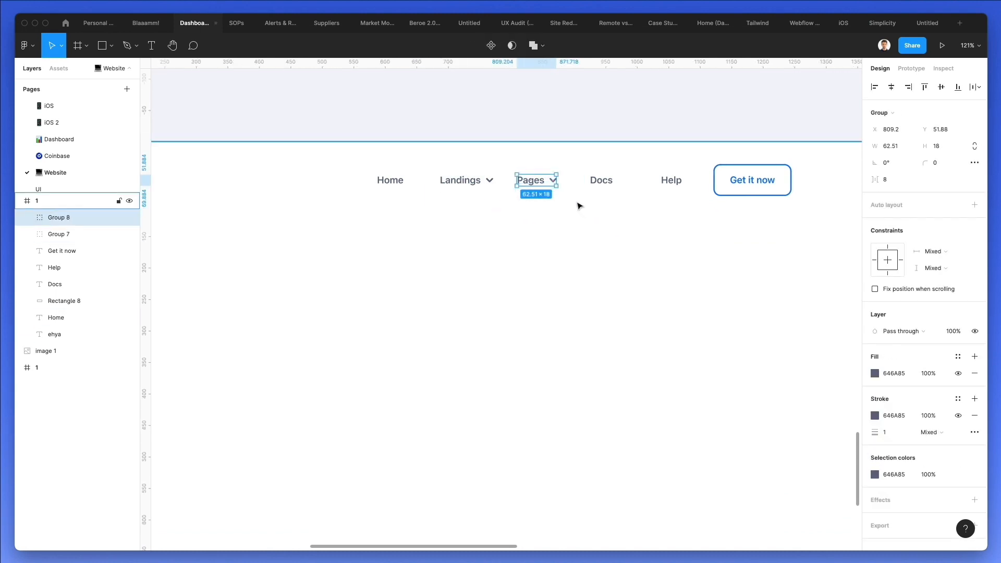
# - Group the "Get it now" label with its button rectangle
pyautogui.moveTo(700, 140); pyautogui.dragTo(813, 217)
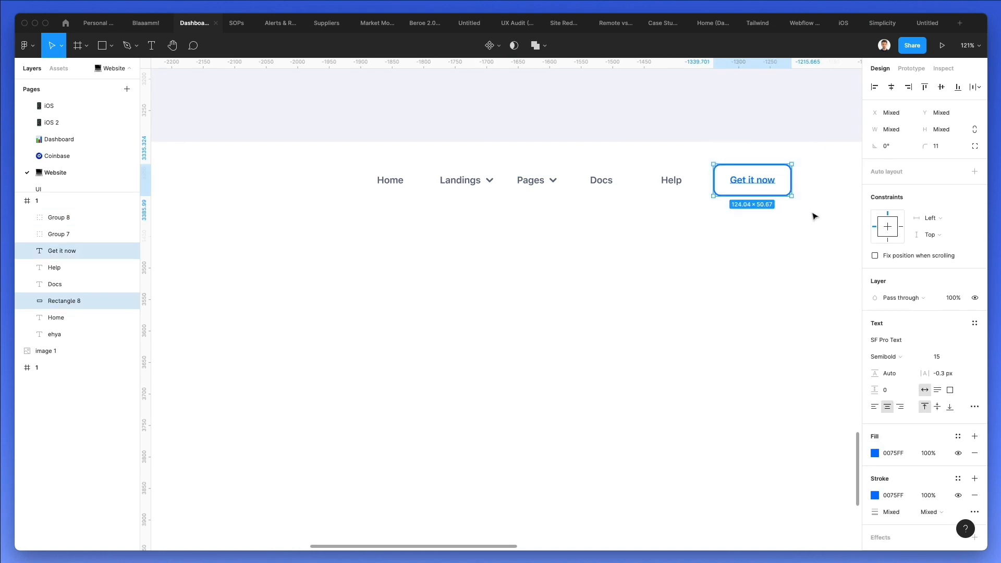
pyautogui.press('Escape')
pyautogui.moveTo(807, 167); pyautogui.dragTo(729, 216)
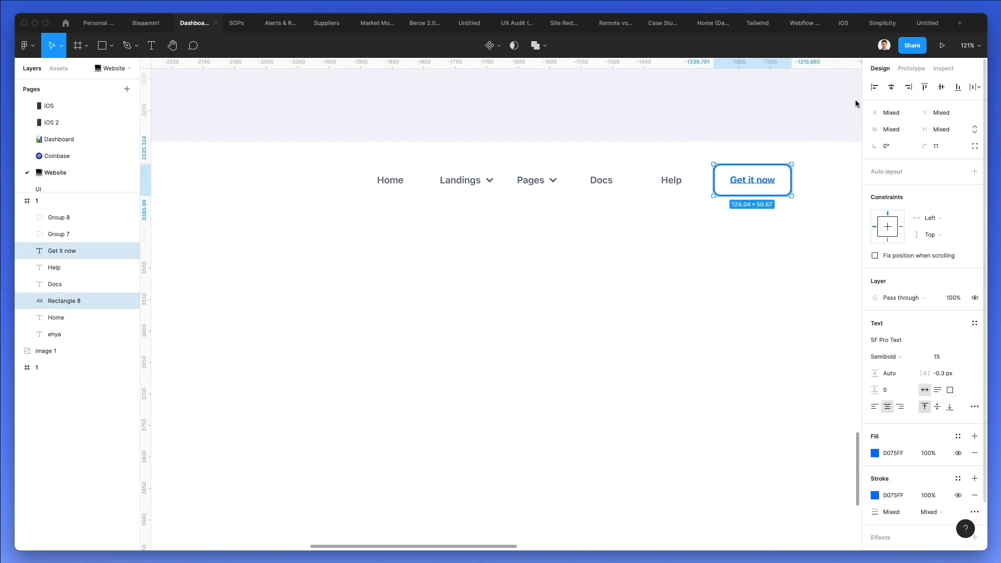
pyautogui.press('super+g')
# - Distribute the horizontal spacing of all navigation items and the button, and move them right toward the frame's edge
pyautogui.moveTo(353, 161); pyautogui.dragTo(830, 234)
pyautogui.click(975, 87)
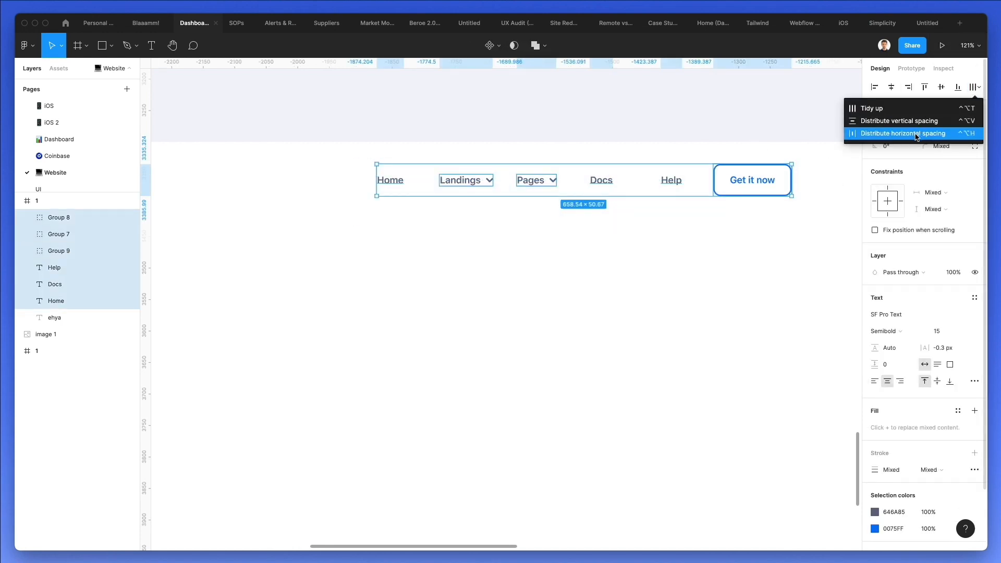
pyautogui.click(917, 134)
pyautogui.scroll(-3, 574, 261)
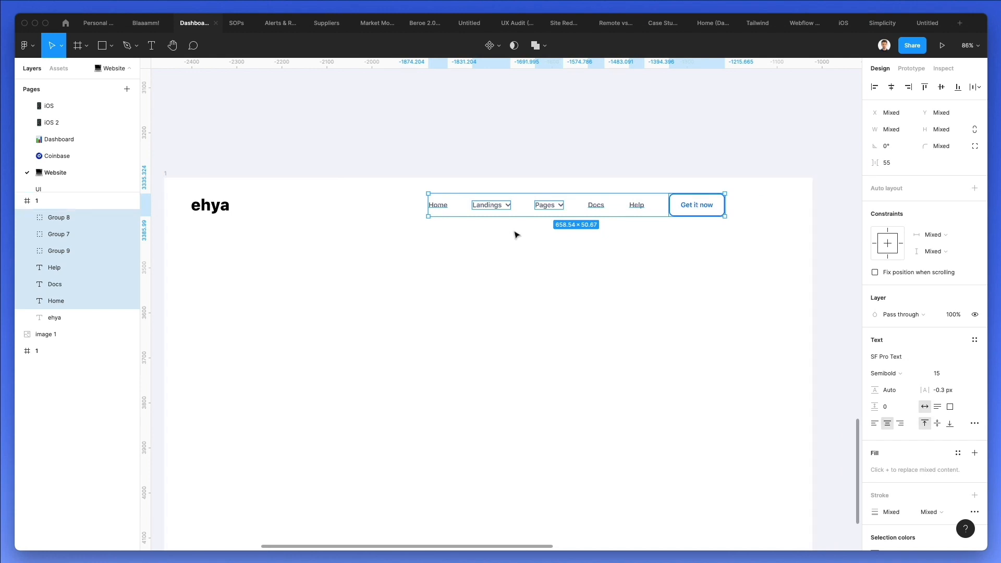
pyautogui.moveTo(498, 209); pyautogui.dragTo(552, 209)
pyautogui.click(559, 249)
pyautogui.scroll(-2, 557, 248)
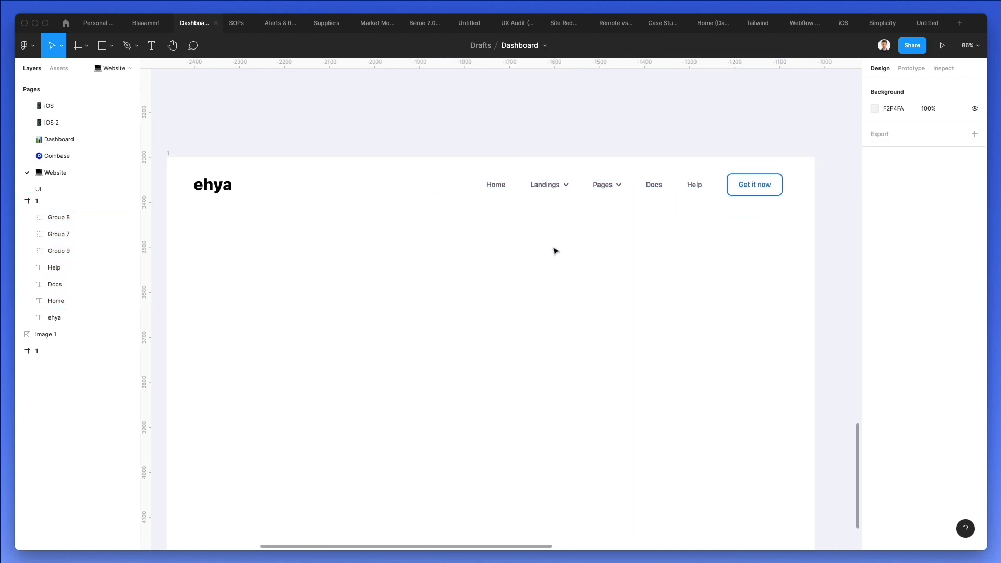
# - Draw a circle of about 8 × 8 just to the right of the "ehya" logo text
pyautogui.scroll(5, 245, 155)
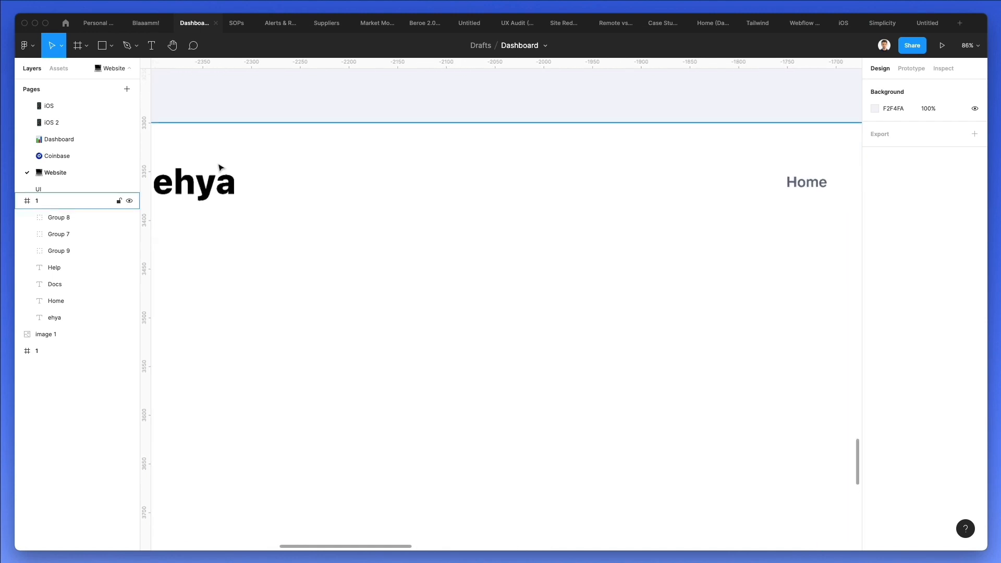
pyautogui.press('o')
pyautogui.scroll(2, 217, 165)
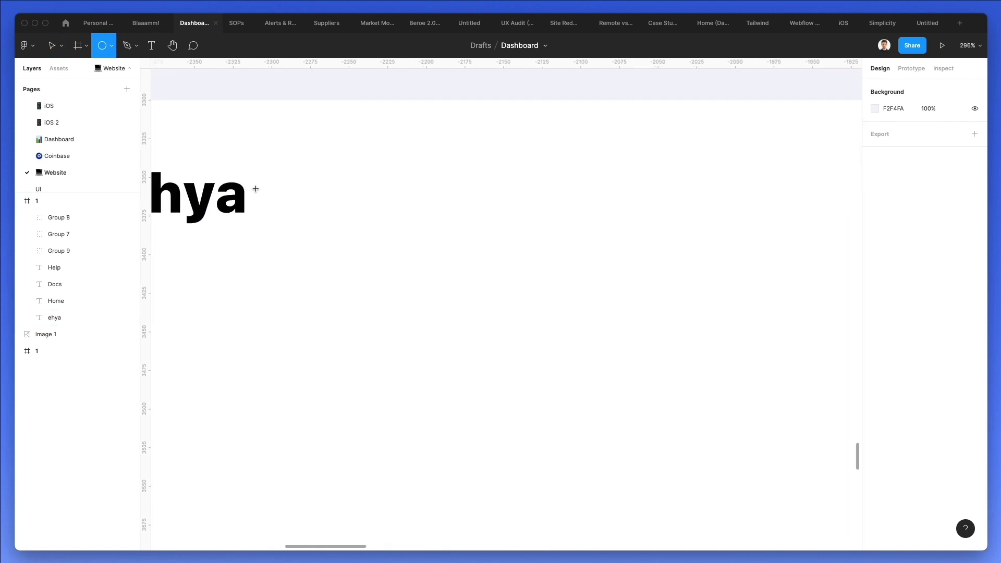
pyautogui.moveTo(253, 183)
pyautogui.mouseDown()
pyautogui.moveTo(270, 200)
pyautogui.moveTo(269, 186)
pyautogui.mouseUp()
pyautogui.scroll(-3, 266, 186)
pyautogui.hscroll(15, 429, 199)
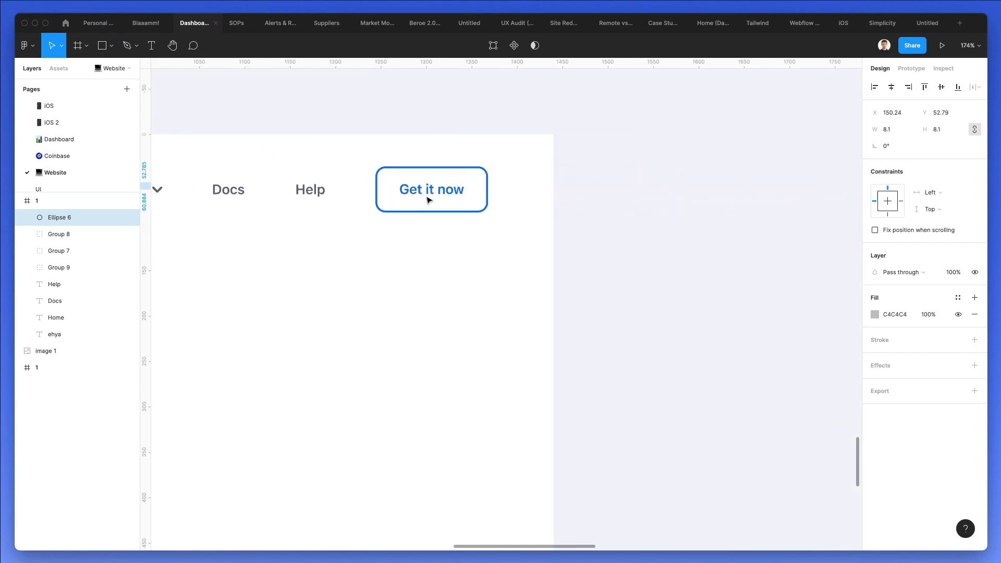
# - Fill the circle beside the "ehya" logo with the button label's blue, #0075FF
pyautogui.press('i')
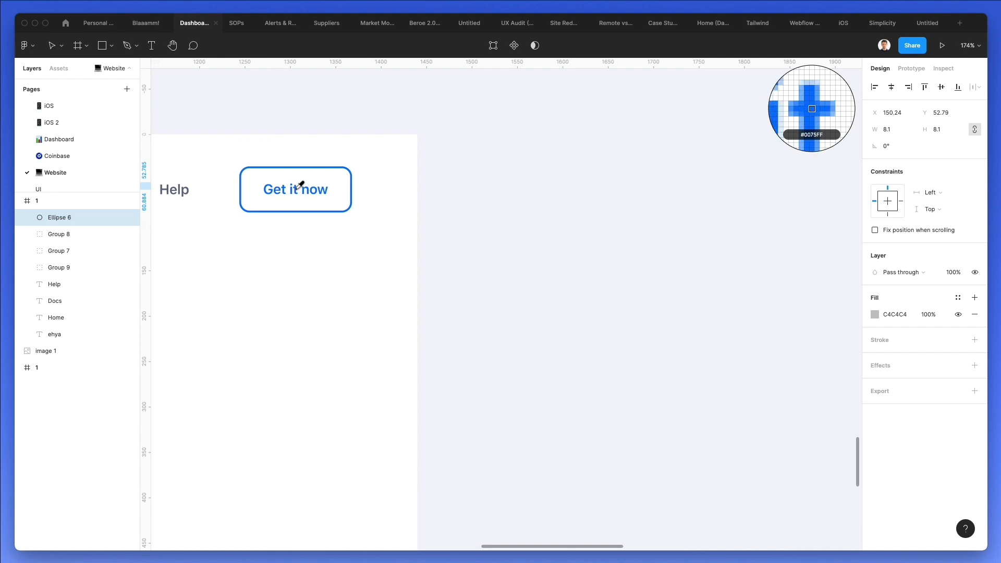
pyautogui.click(299, 191)
pyautogui.click(185, 277)
# - Add a layout grid of type Columns to the desktop frame
pyautogui.hscroll(-15, 186, 277)
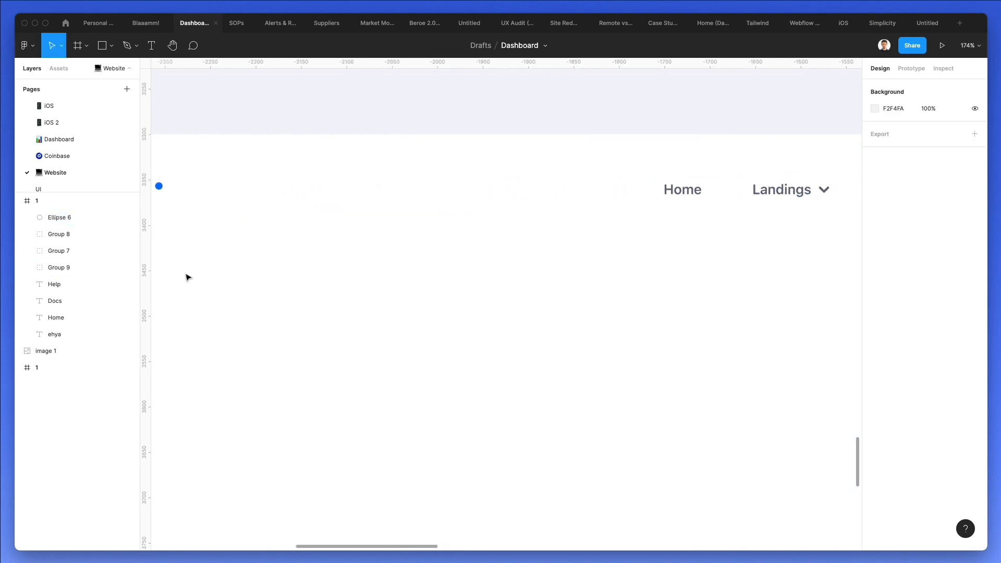
pyautogui.scroll(-4, 186, 277)
pyautogui.hscroll(-3, 188, 277)
pyautogui.scroll(-2, 189, 277)
pyautogui.scroll(-2, 188, 277)
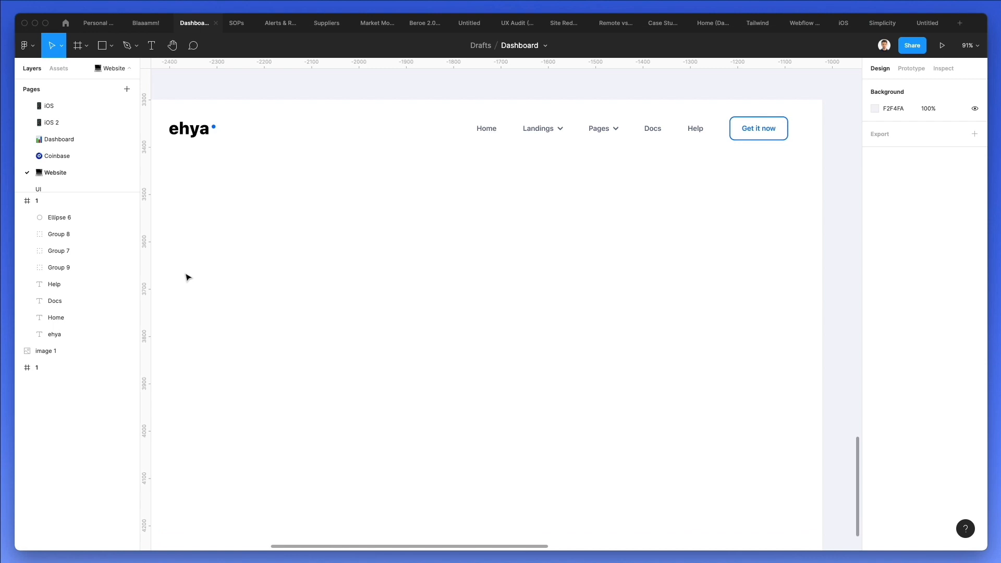
pyautogui.scroll(-2, 188, 276)
pyautogui.hscroll(-1, 186, 277)
pyautogui.click(187, 131)
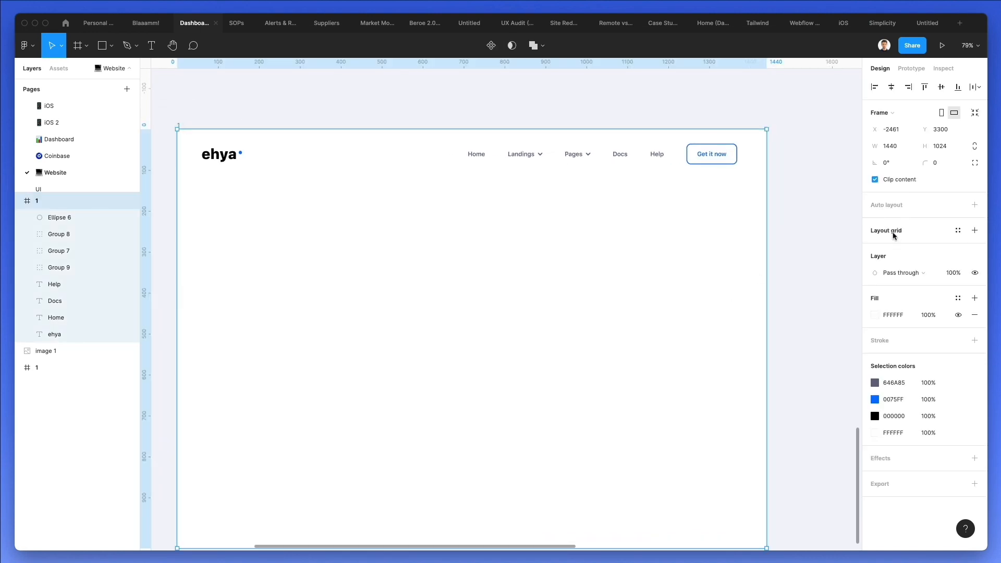
pyautogui.click(894, 230)
pyautogui.click(876, 247)
pyautogui.click(780, 256)
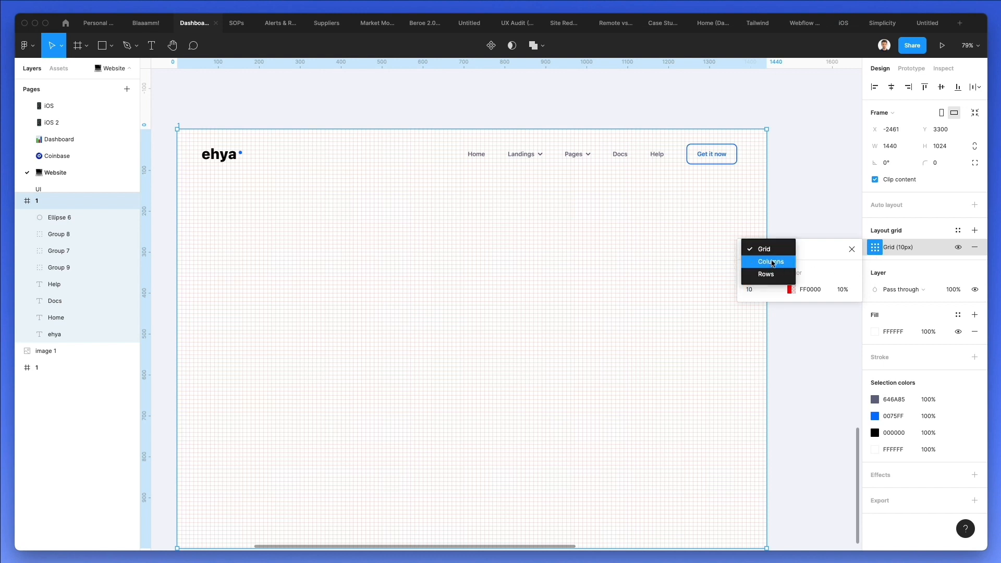
pyautogui.click(776, 261)
# - Set the layout grid to 12 columns with a margin of 60
pyautogui.press('Up')
pyautogui.press('Up')
pyautogui.press('Up')
pyautogui.press('Up')
pyautogui.press('Up')
pyautogui.press('Up')
pyautogui.press('Up')
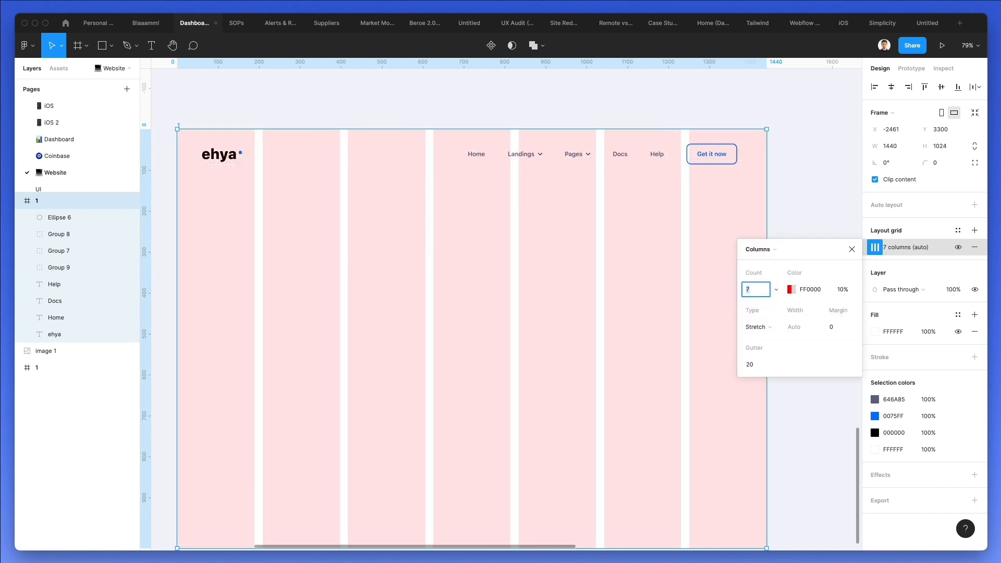
pyautogui.click(835, 327)
pyautogui.hotkey('shift', 'Up')
pyautogui.hotkey('shift', 'Up')
pyautogui.hotkey('shift', 'Up')
pyautogui.hotkey('shift', 'Up')
pyautogui.hotkey('shift', 'Up')
pyautogui.hotkey('shift', 'Up')
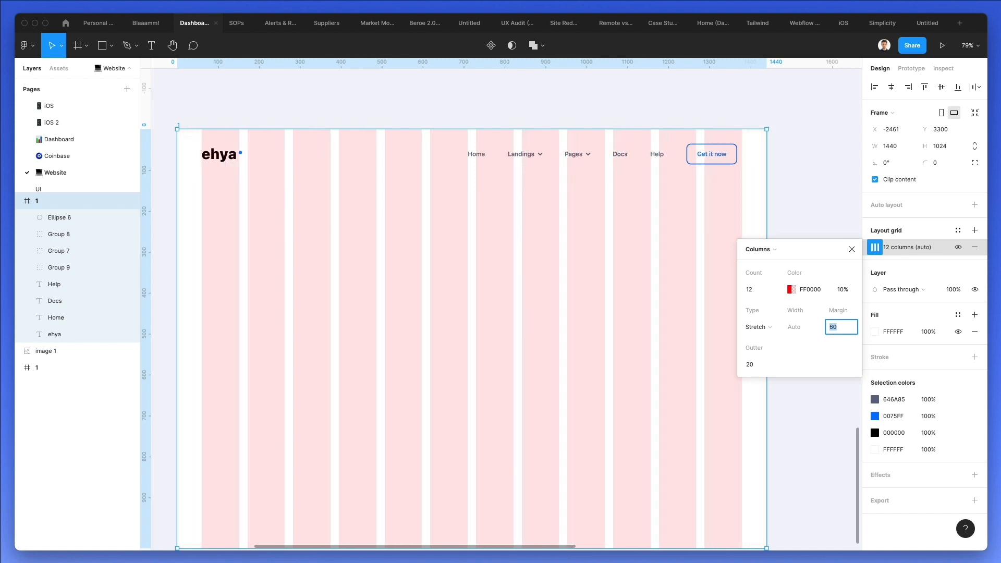
# - Change the layout grid's color from red to a very pale, near-white gray
pyautogui.click(791, 290)
pyautogui.click(612, 291)
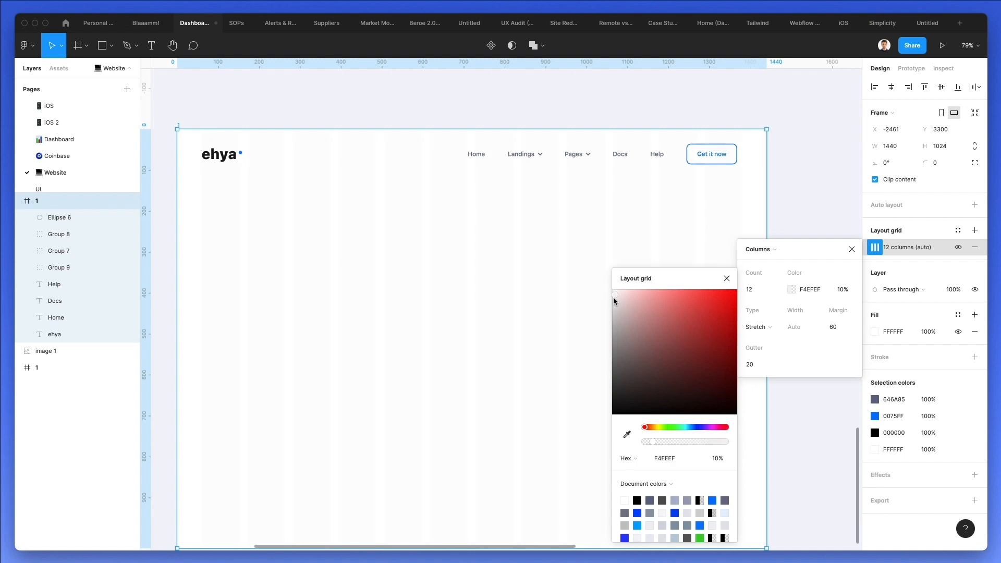
pyautogui.moveTo(613, 297); pyautogui.dragTo(611, 296)
pyautogui.click(466, 265)
# - Nudge all navigation items and the "Get it now" button right so the button's edge meets the last grid column
pyautogui.moveTo(753, 139); pyautogui.dragTo(455, 185)
pyautogui.hotkey('shift', 'Right')
pyautogui.press('Right')
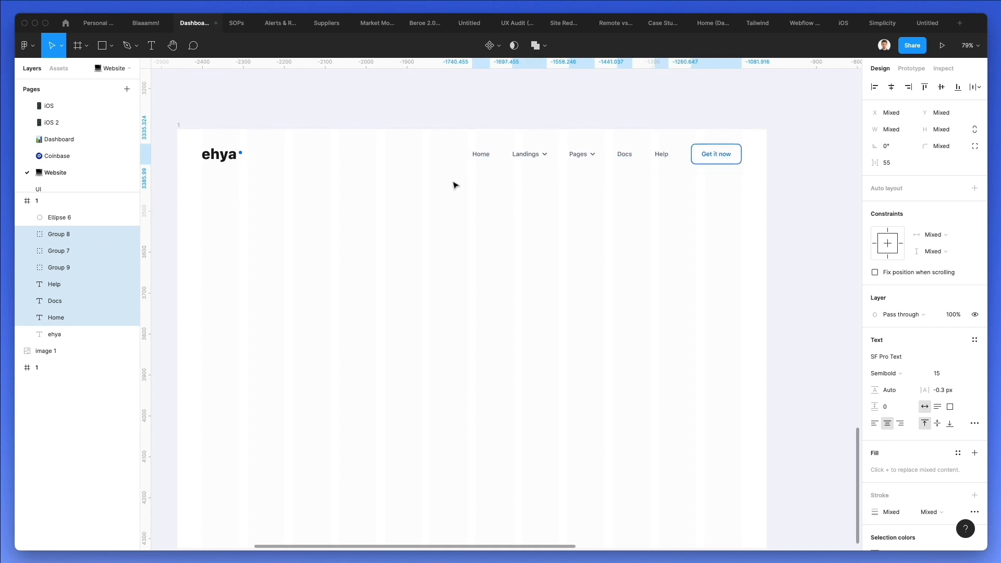
pyautogui.scroll(5, 757, 122)
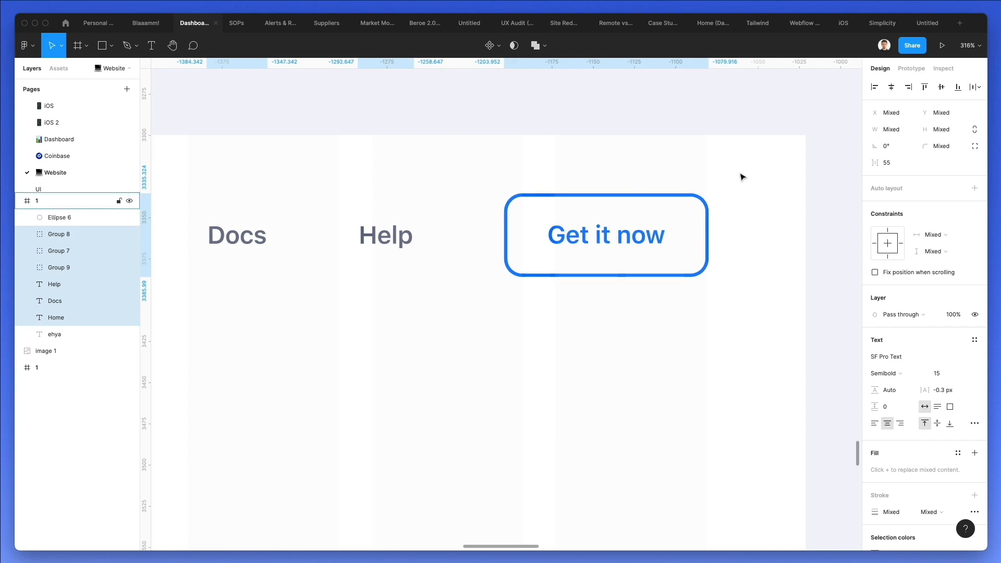
pyautogui.scroll(-5, 742, 174)
pyautogui.click(477, 272)
# - Duplicate the "Home" link below the header and replace its text with "Track Instagram" and "Business Performance" on two lines
pyautogui.scroll(-3, 476, 271)
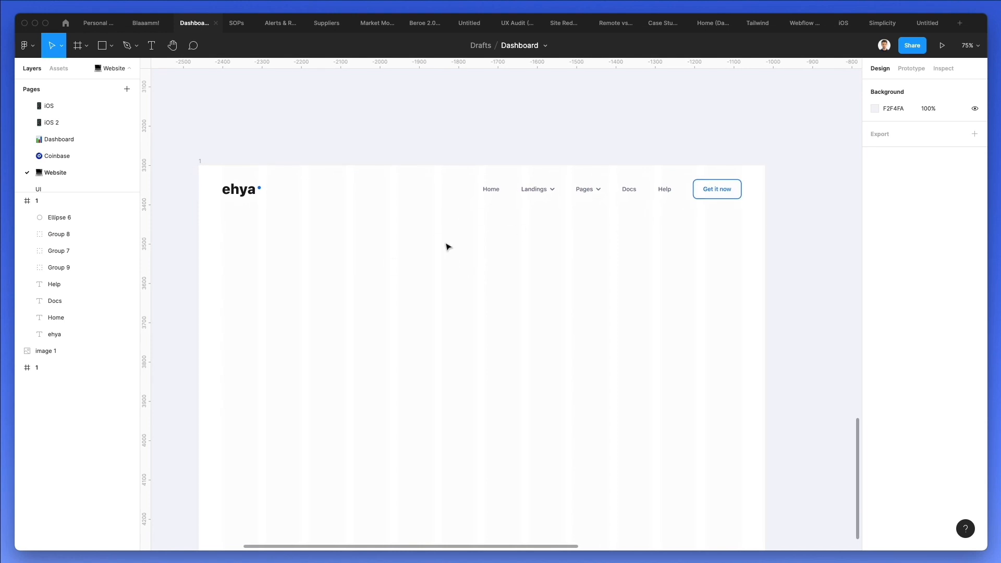
pyautogui.moveTo(491, 189); pyautogui.dragTo(491, 297)
pyautogui.doubleClick(488, 294)
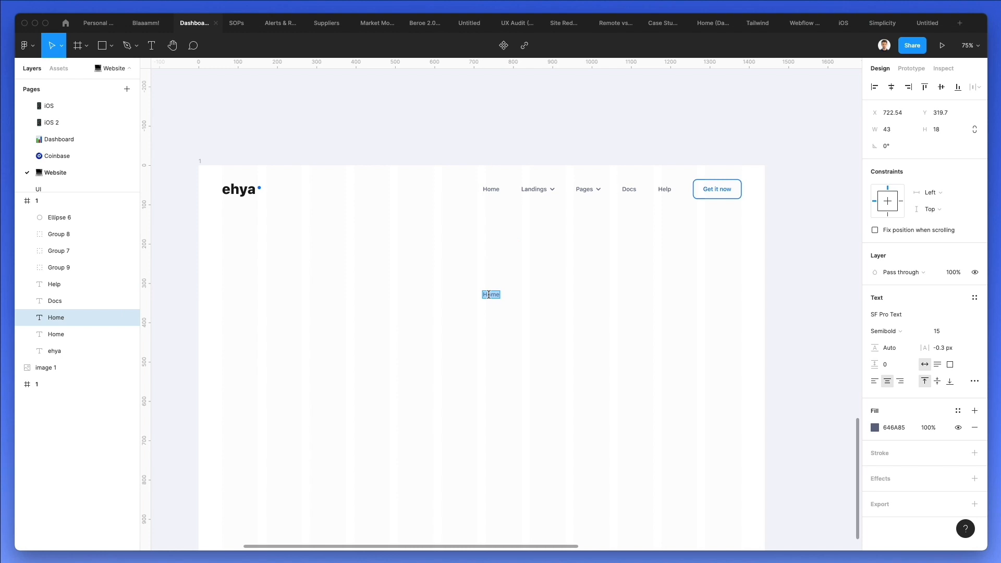
pyautogui.write('Track Instagram')
pyautogui.press('Return')
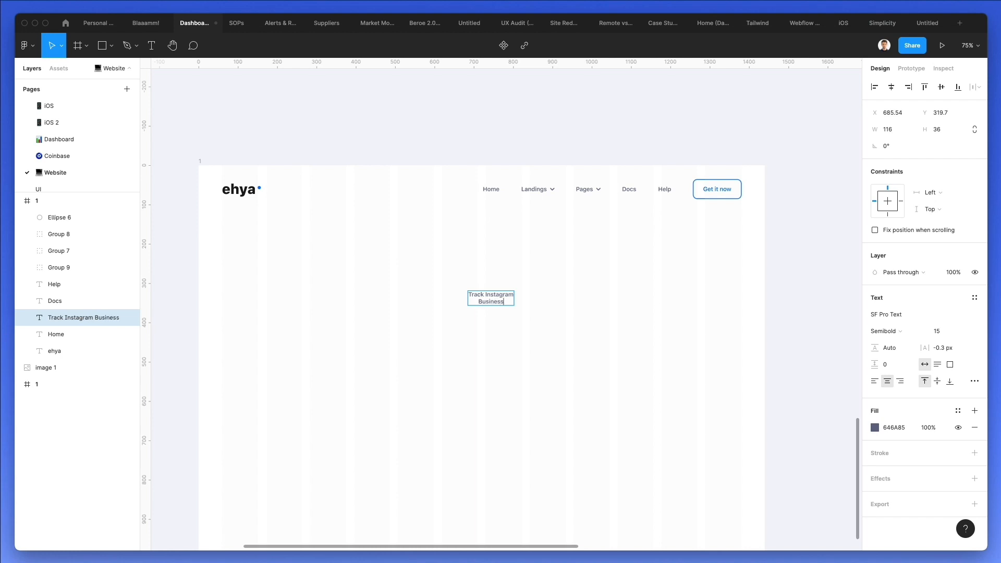
pyautogui.write('Business Performance')
pyautogui.press('Escape')
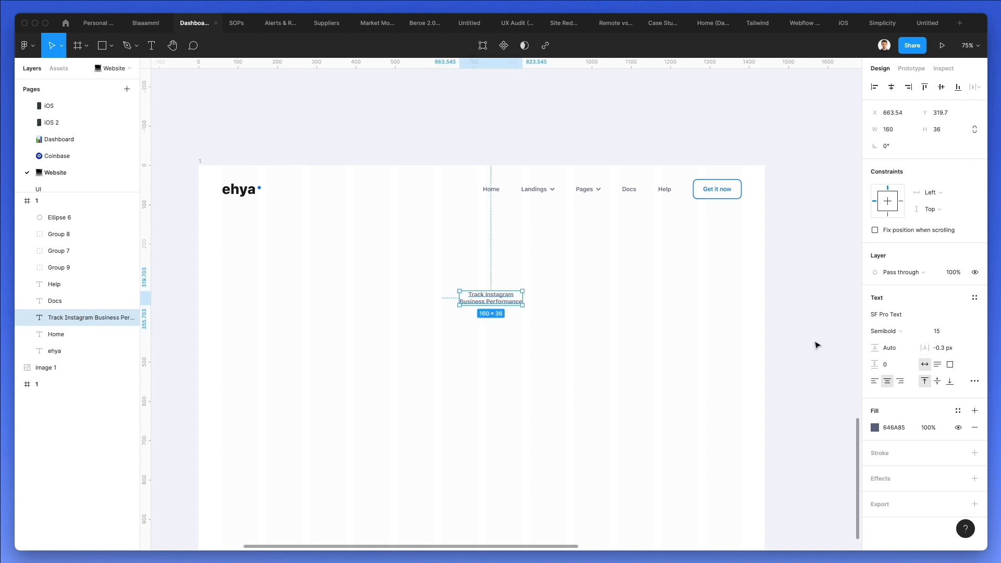
# - Scale the heading proportionally to about 603 × 136 and darken its fill to a near-black navy
pyautogui.press('k')
pyautogui.moveTo(525, 299); pyautogui.dragTo(609, 286)
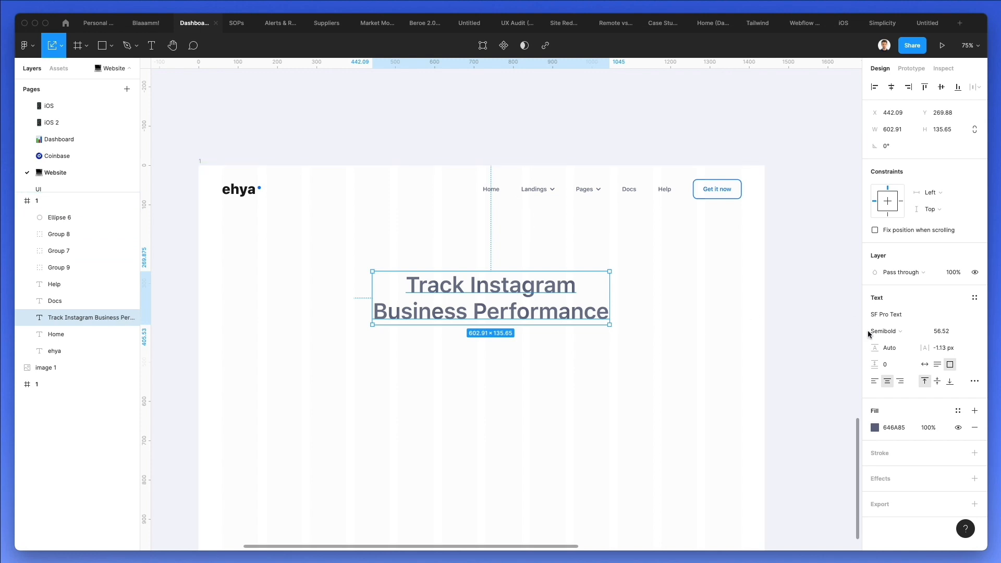
pyautogui.click(876, 429)
pyautogui.moveTo(828, 406); pyautogui.dragTo(801, 398)
# - Copy the heading's dark fill color and apply it to the "ehya" logo text
pyautogui.click(789, 458)
pyautogui.hotkey('ctrl', 'c')
pyautogui.click(240, 190)
pyautogui.click(898, 428)
pyautogui.hotkey('ctrl', 'v')
pyautogui.press('Return')
pyautogui.click(675, 288)
# - Duplicate the "Home" link below the heading and replace its text with "Ehy is the Instagram analytics platform teams use to stay"
pyautogui.scroll(1, 499, 336)
pyautogui.scroll(-2, 499, 337)
pyautogui.moveTo(492, 116); pyautogui.dragTo(482, 278)
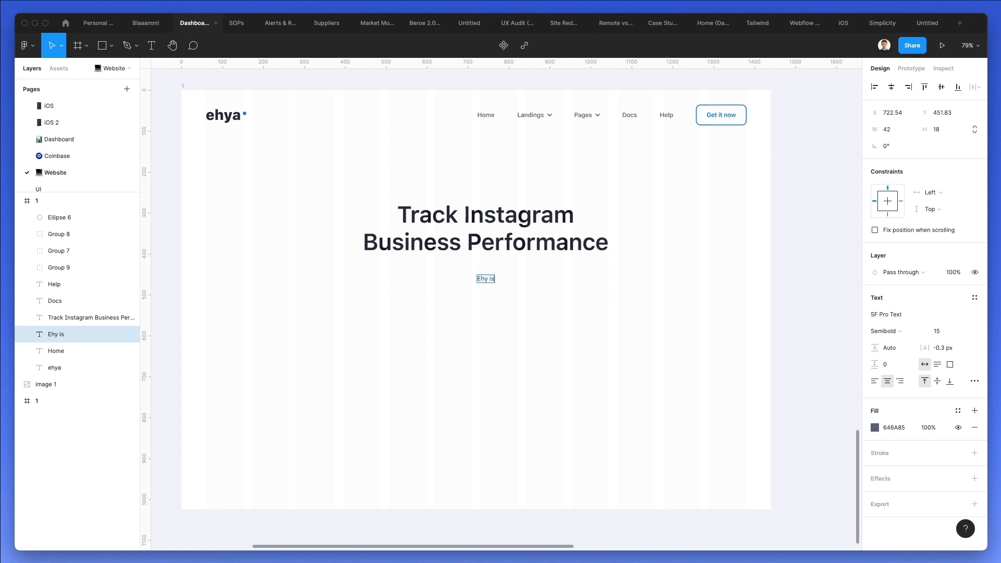
pyautogui.write('stagram analytics platform t')
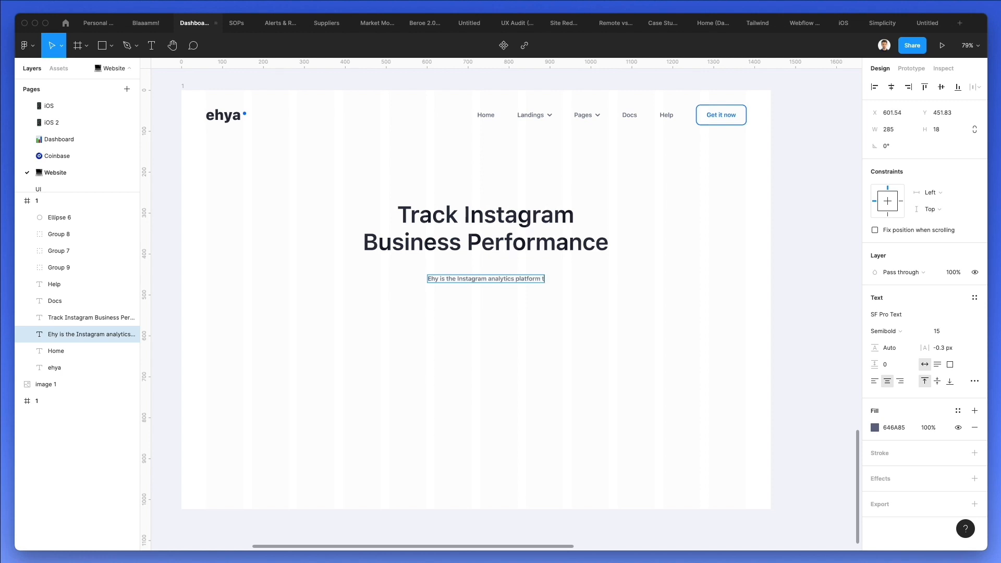
pyautogui.write('eams use to stay')
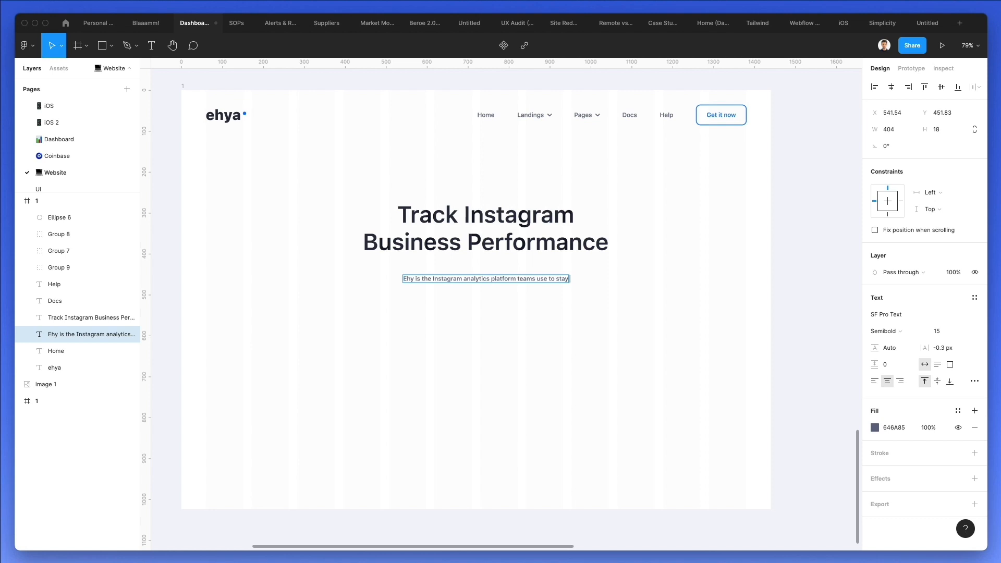
# - Continue the paragraph with "focused on the goals, track enagement for report your business." and break the line before "focused"
pyautogui.write(' focus')
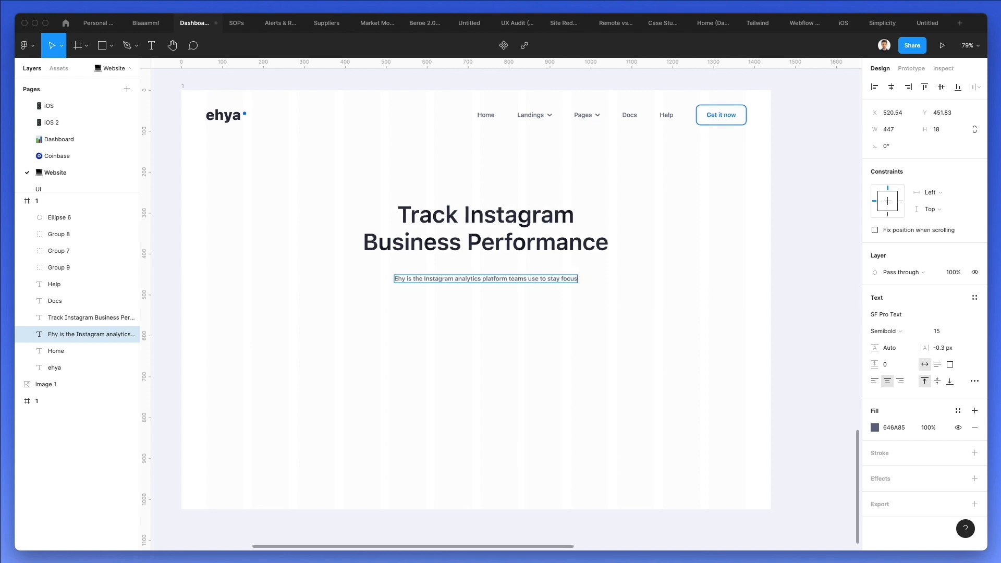
pyautogui.write('ed on the')
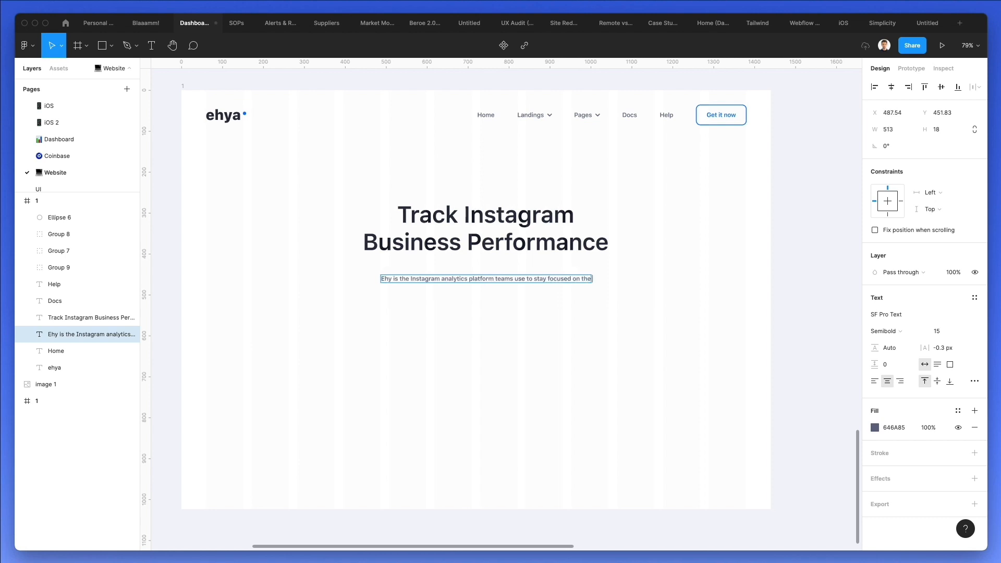
pyautogui.write(' goals, t')
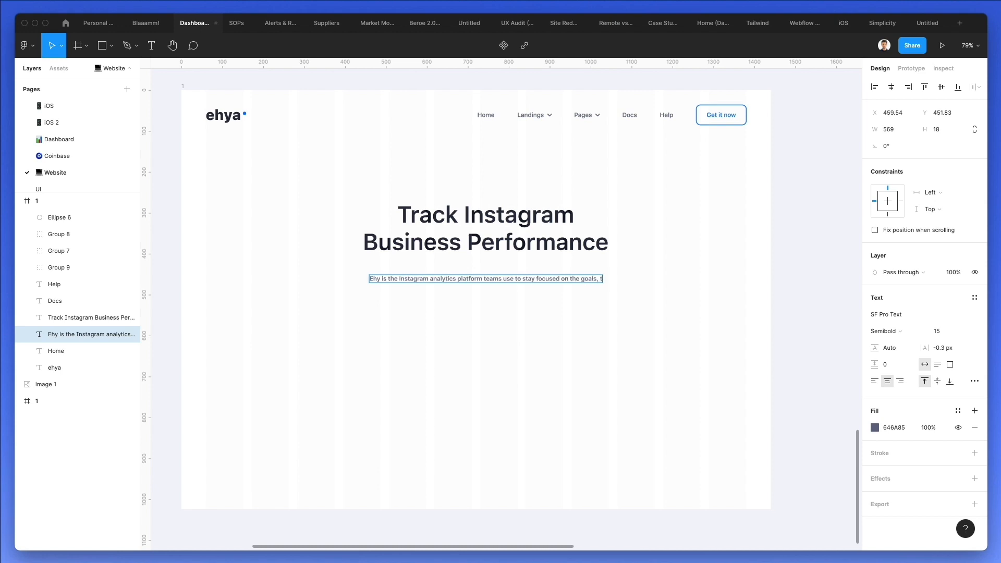
pyautogui.write('rack enag')
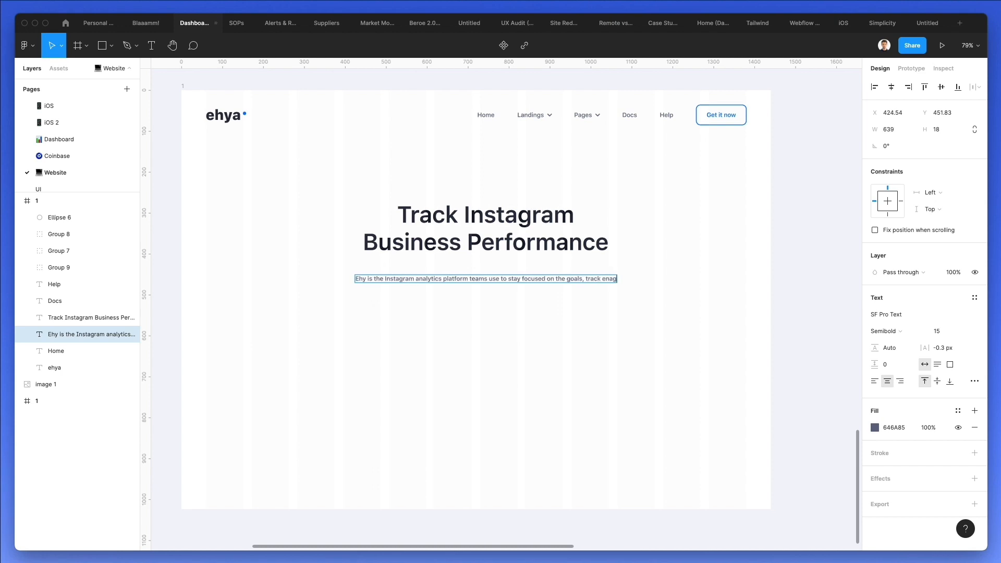
pyautogui.write('ement for report yo')
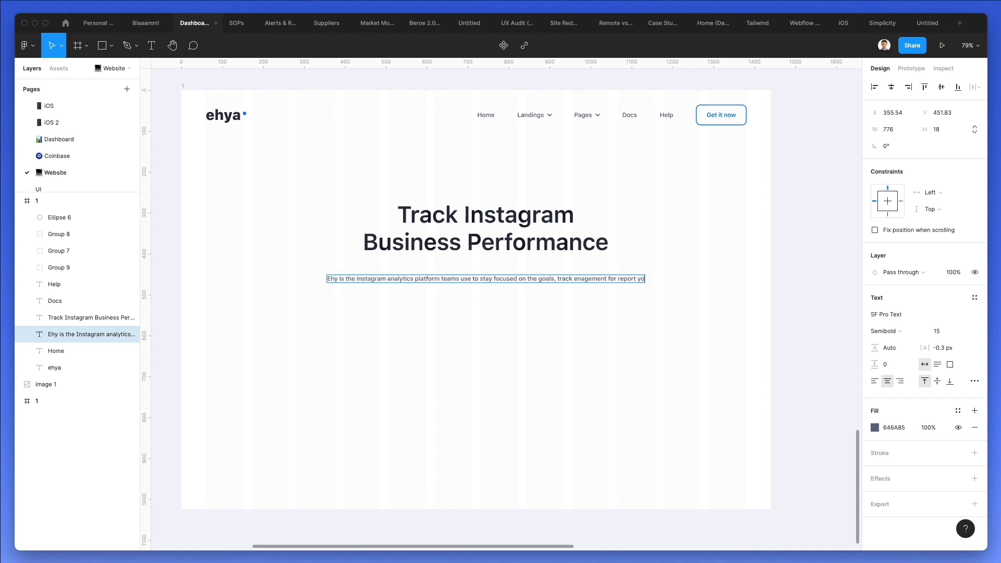
pyautogui.write('ur business.')
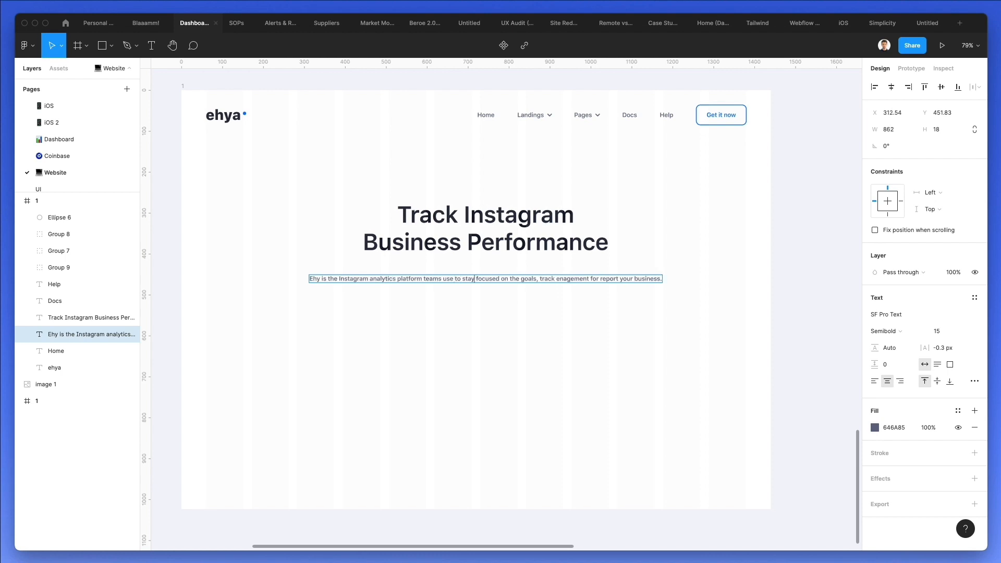
pyautogui.hotkey('alt', 'Left')
pyautogui.press('Return')
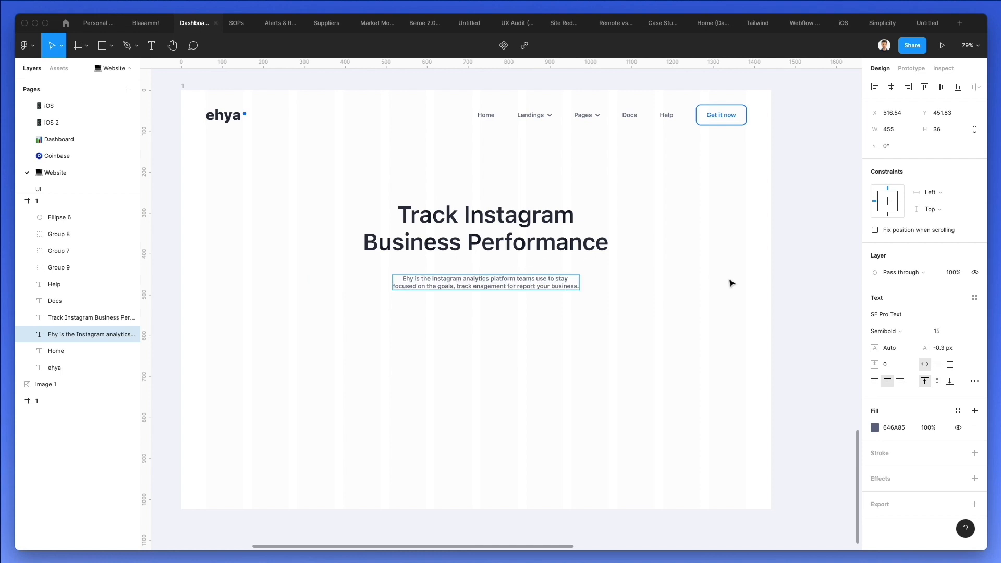
# - Set the paragraph's line height to 200.3% and its font size to 18
pyautogui.press('super+a')
pyautogui.moveTo(875, 348); pyautogui.dragTo(959, 342)
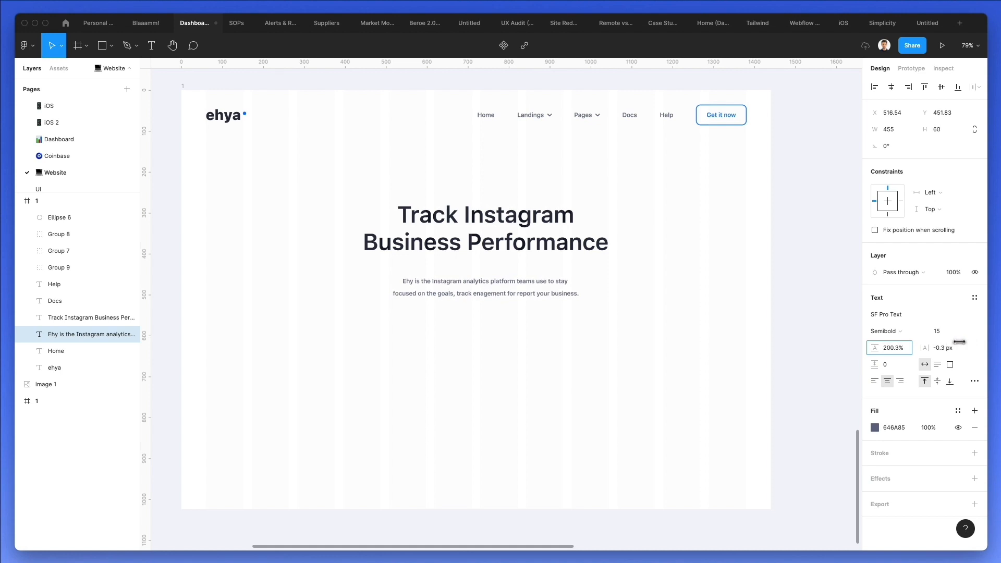
pyautogui.press('Escape')
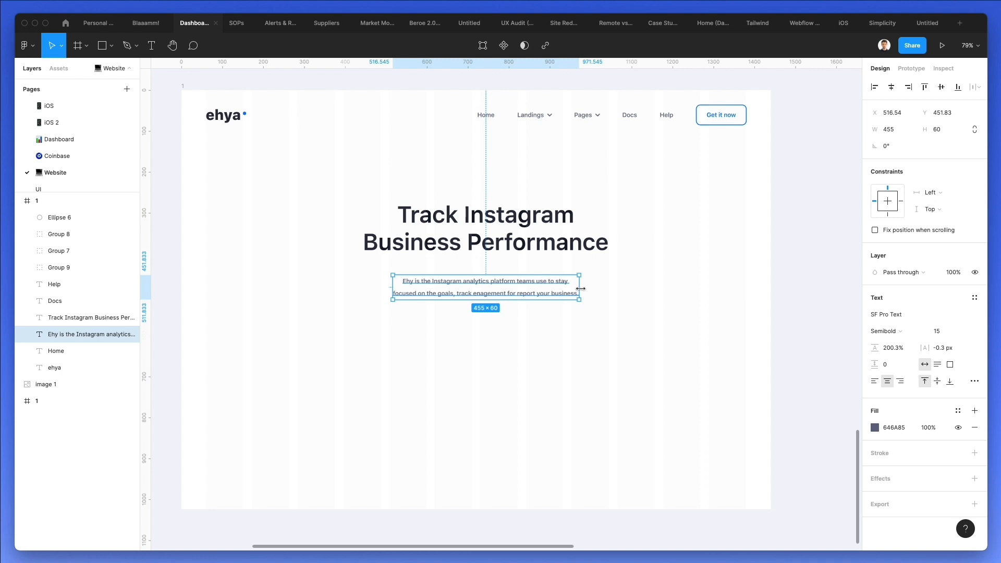
pyautogui.click(933, 331)
pyautogui.press('Up')
pyautogui.press('Up')
pyautogui.press('Up')
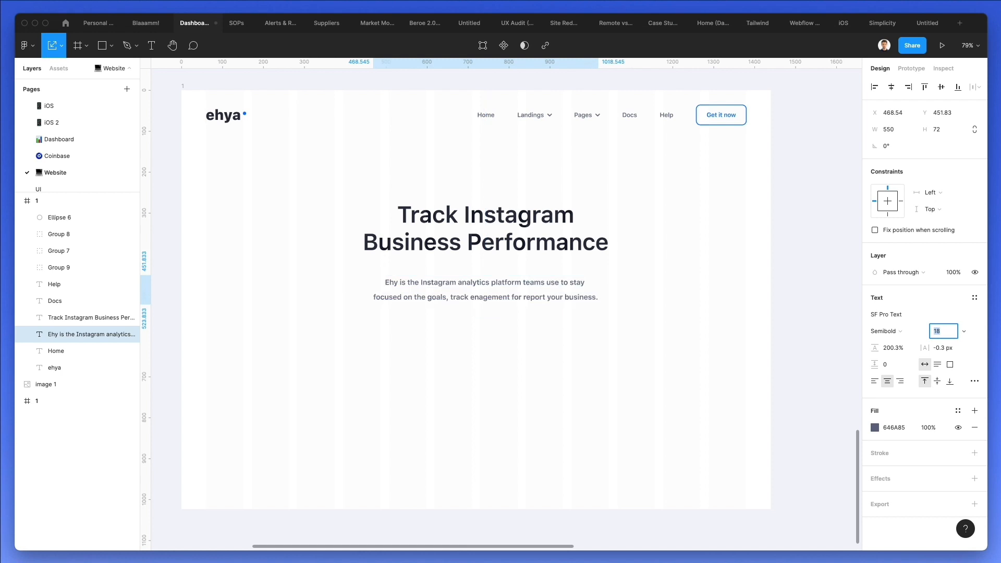
pyautogui.press('Escape')
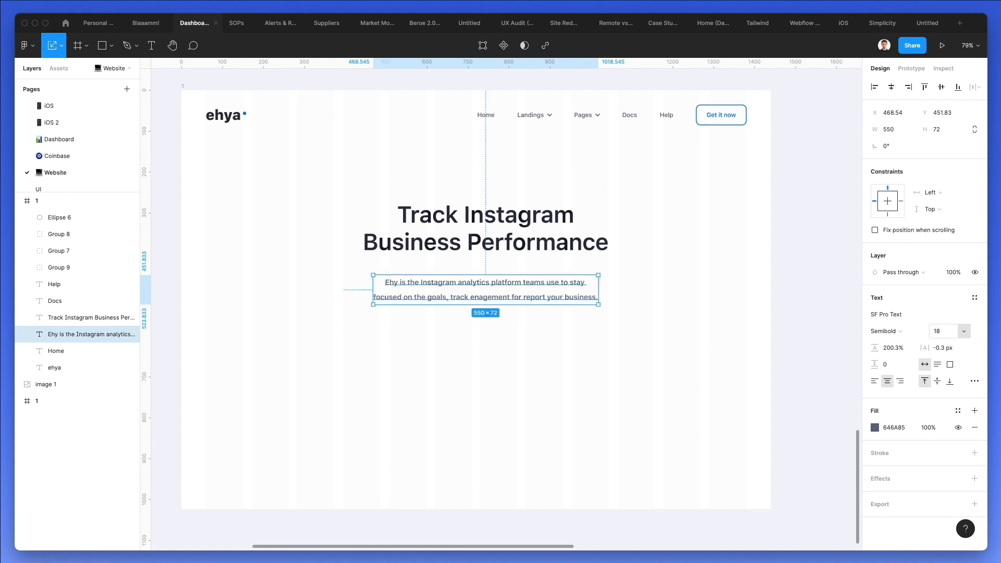
pyautogui.click(505, 330)
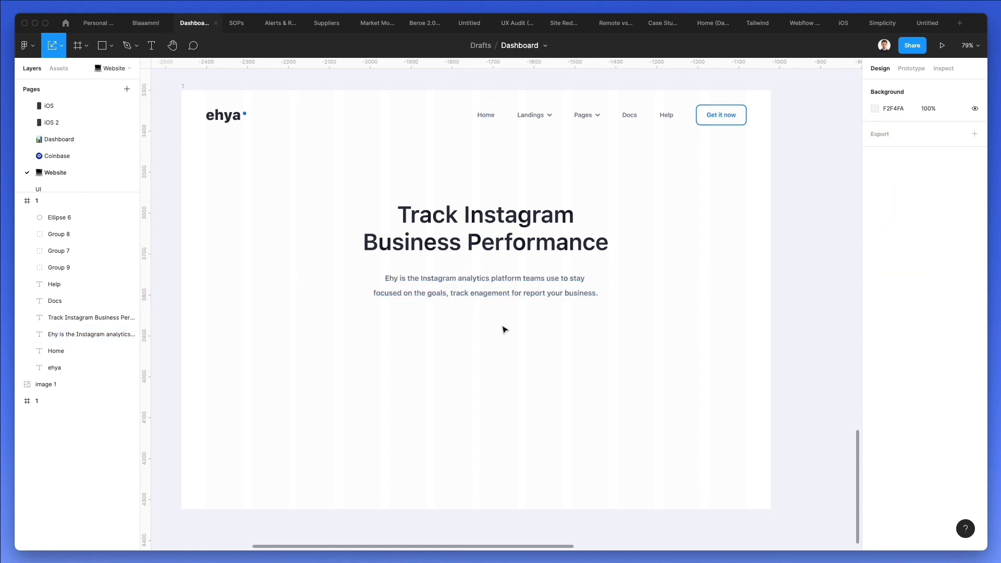
# - Duplicate the header's "Get it now" button and place the copy centered in the frame below the paragraph
pyautogui.scroll(3, 504, 329)
pyautogui.moveTo(768, 119); pyautogui.dragTo(471, 366)
pyautogui.doubleClick(471, 367)
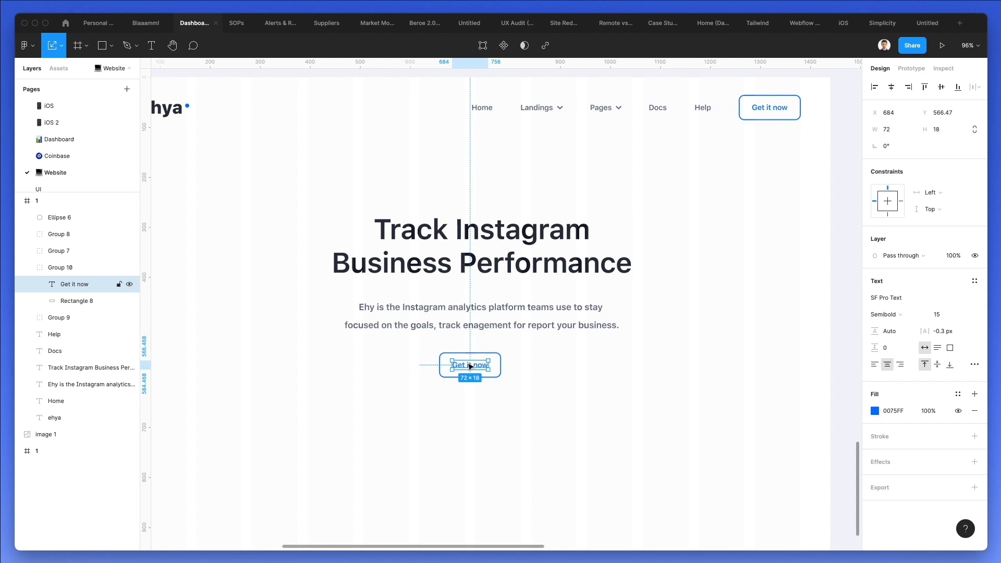
# - Ungroup the copied "Get it now" button below the paragraph and convert its text and rectangle into an auto layout frame
pyautogui.moveTo(574, 350); pyautogui.dragTo(429, 403)
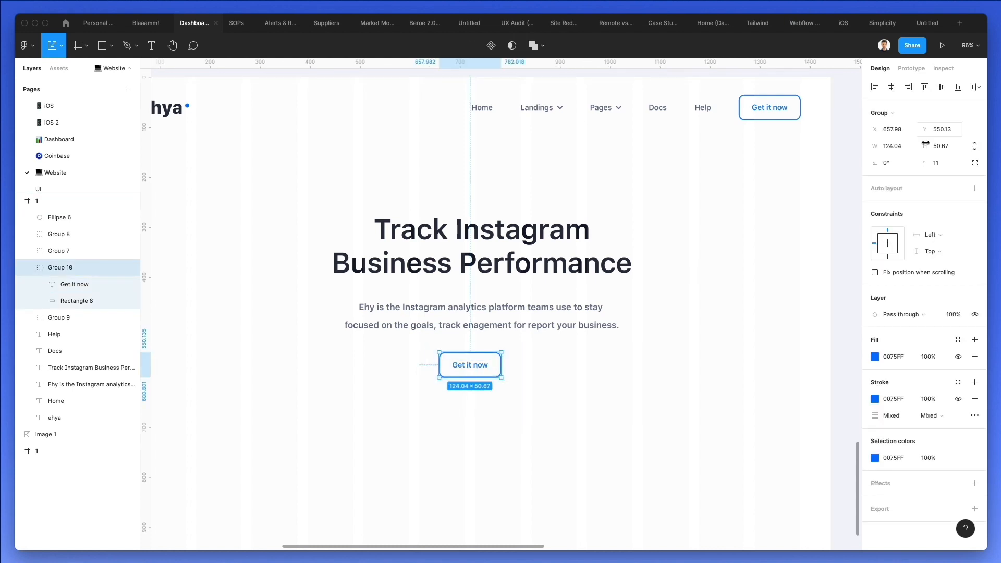
pyautogui.moveTo(565, 348); pyautogui.dragTo(413, 405)
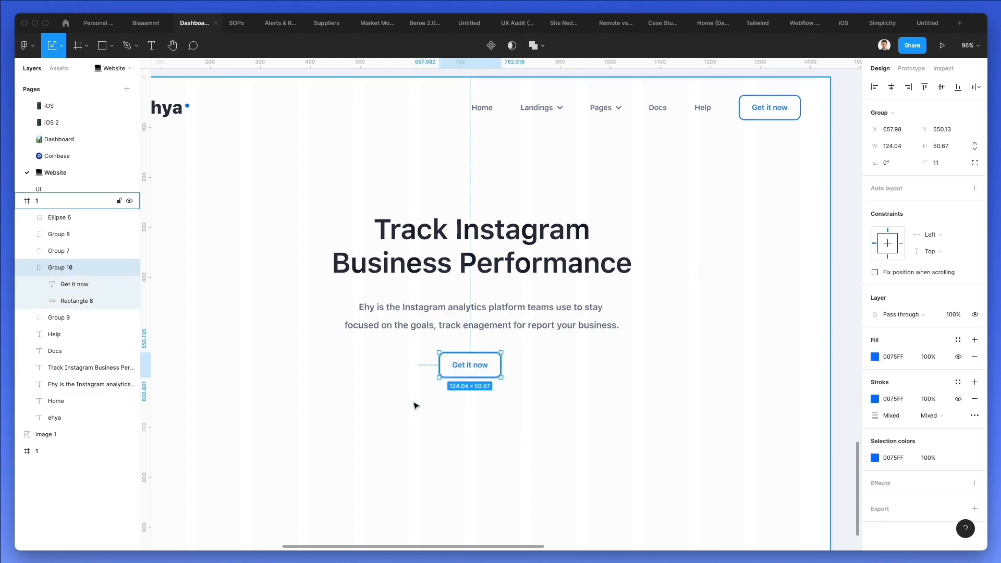
pyautogui.hotkey('ctrl', 'shift', 'g')
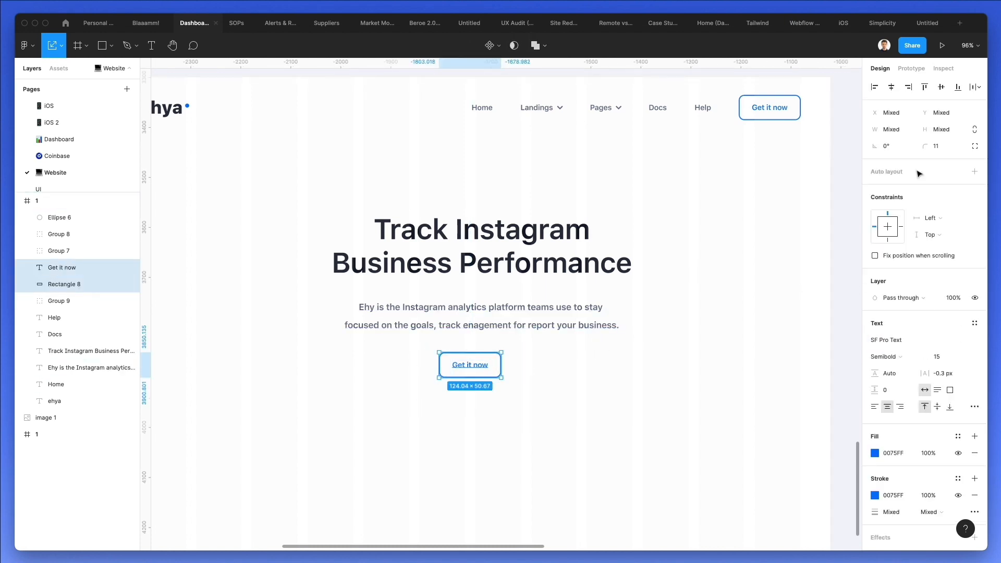
pyautogui.click(975, 172)
# - Replace the copied button's label with "Get 14-Days Trial" and center the button horizontally in the page frame
pyautogui.doubleClick(461, 371)
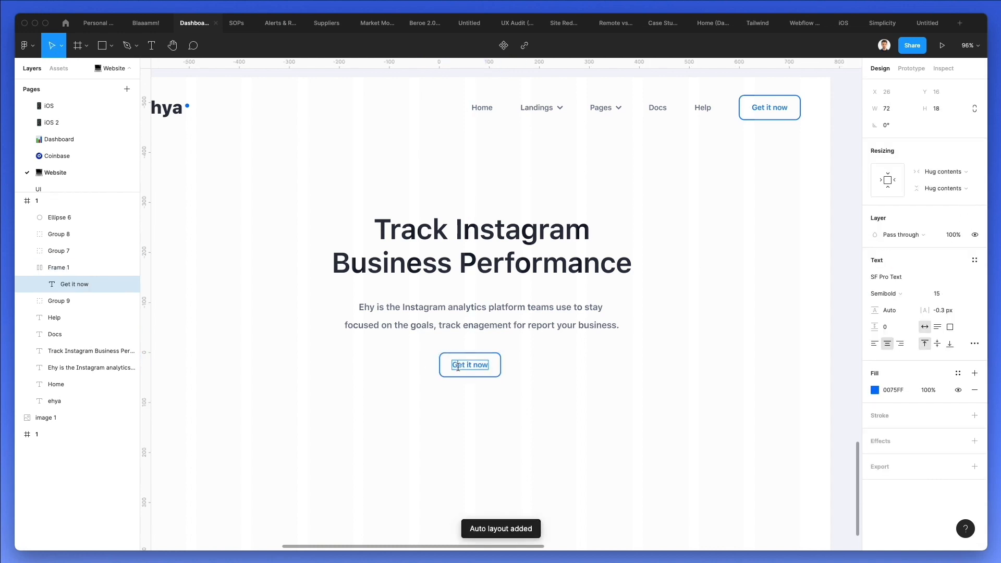
pyautogui.write('Get 14-Days Trial')
pyautogui.click(581, 391)
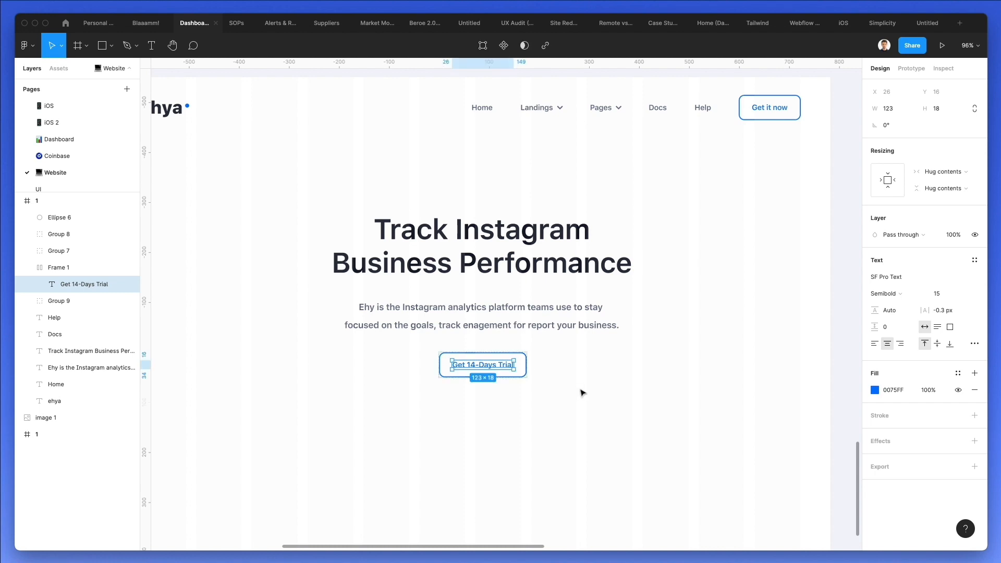
pyautogui.click(582, 392)
pyautogui.click(496, 373)
pyautogui.click(893, 89)
# - Recolor the "Get 14-Days Trial" label white by sampling the color from the canvas
pyautogui.doubleClick(490, 371)
pyautogui.press('i')
pyautogui.click(526, 366)
pyautogui.click(524, 360)
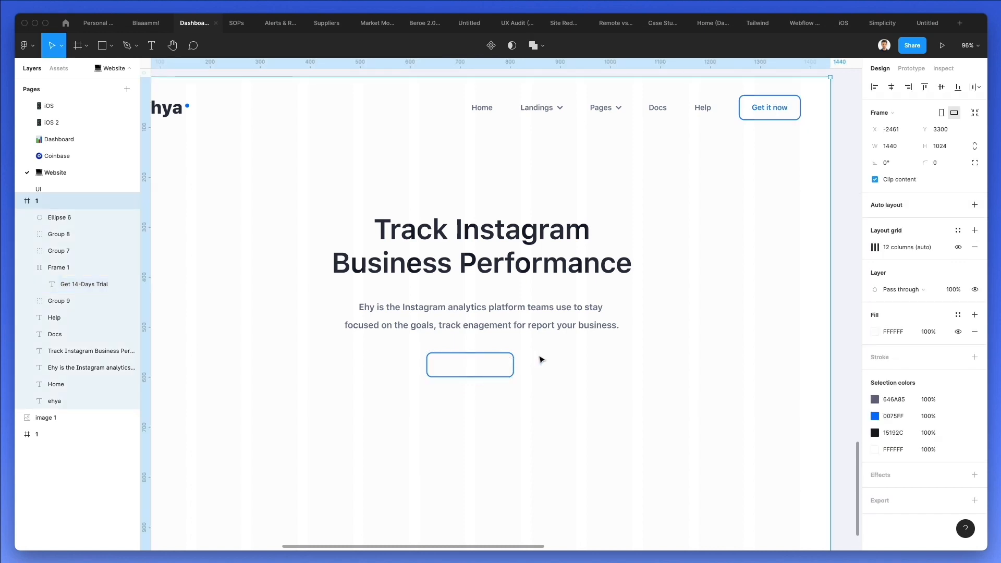
# - Fill the "Get 14-Days Trial" button with dark navy 222B59 and remove its stroke
pyautogui.click(429, 358)
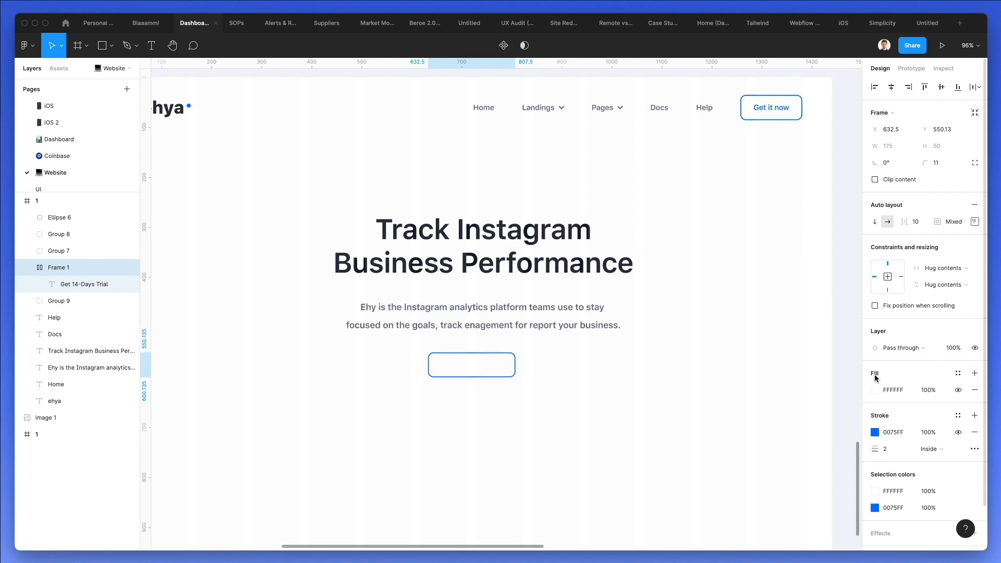
pyautogui.click(875, 390)
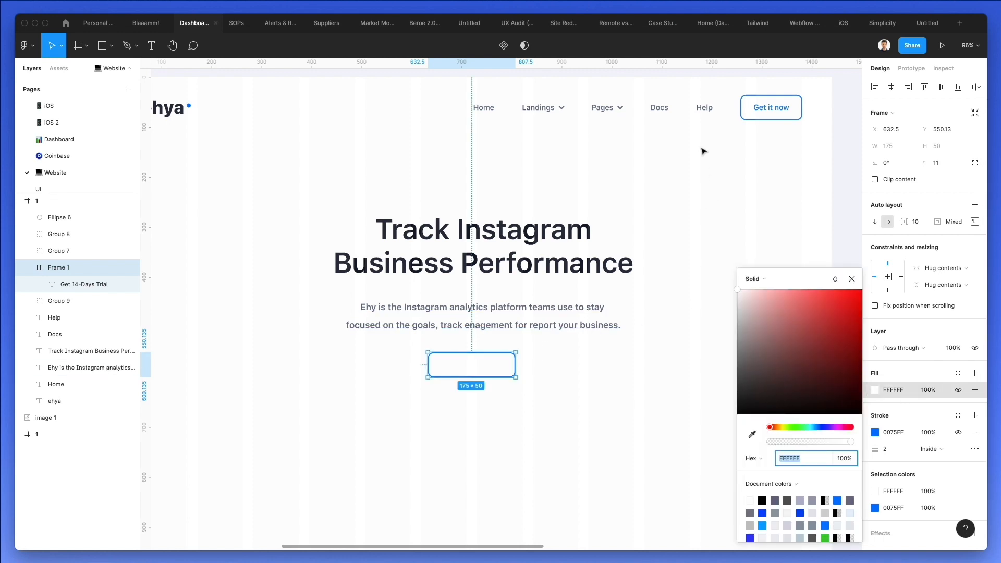
pyautogui.hotkey('ctrl', 'c')
pyautogui.click(525, 260)
pyautogui.moveTo(772, 327)
pyautogui.mouseDown()
pyautogui.moveTo(861, 331)
pyautogui.moveTo(851, 374)
pyautogui.moveTo(813, 376)
pyautogui.mouseUp()
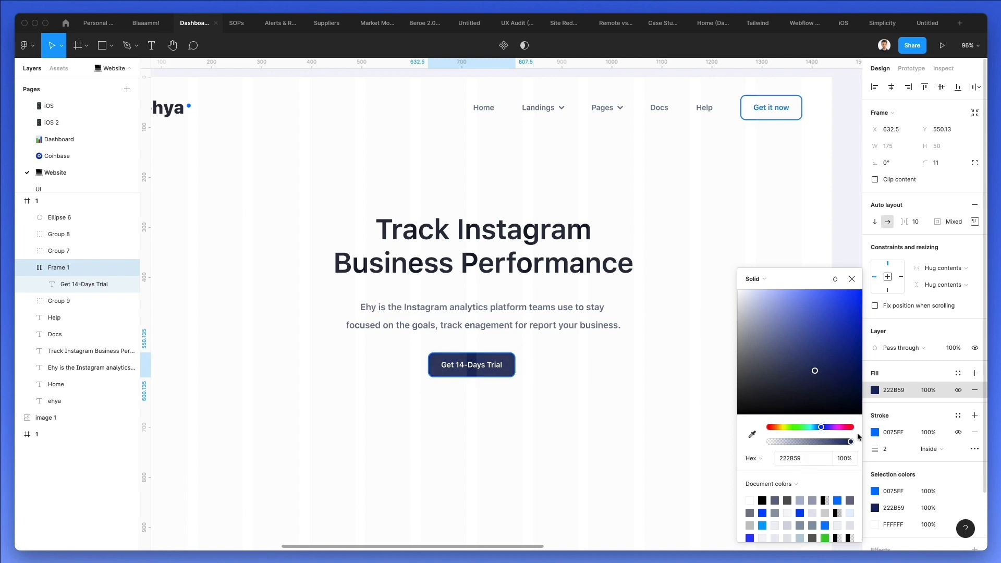
pyautogui.click(973, 433)
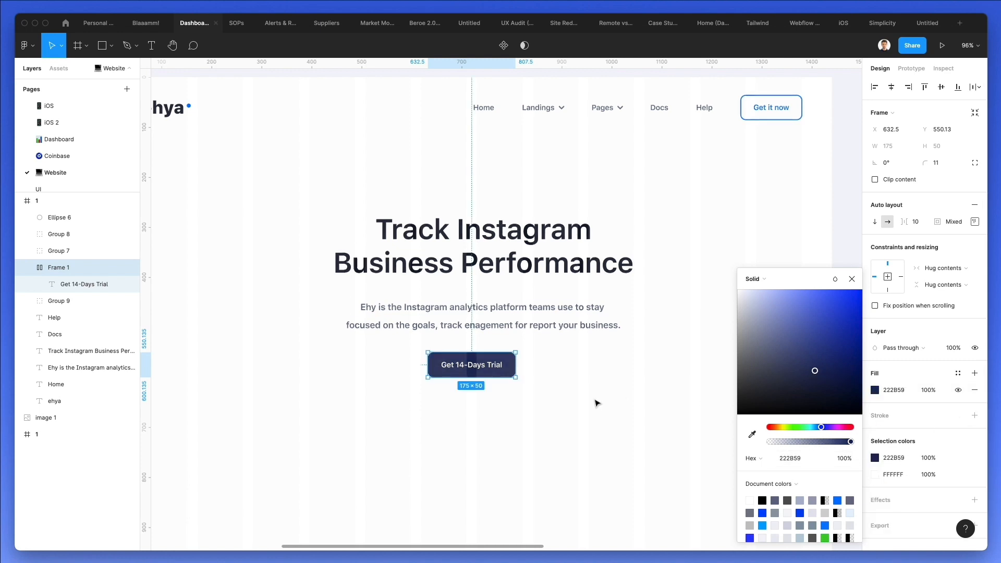
pyautogui.click(597, 403)
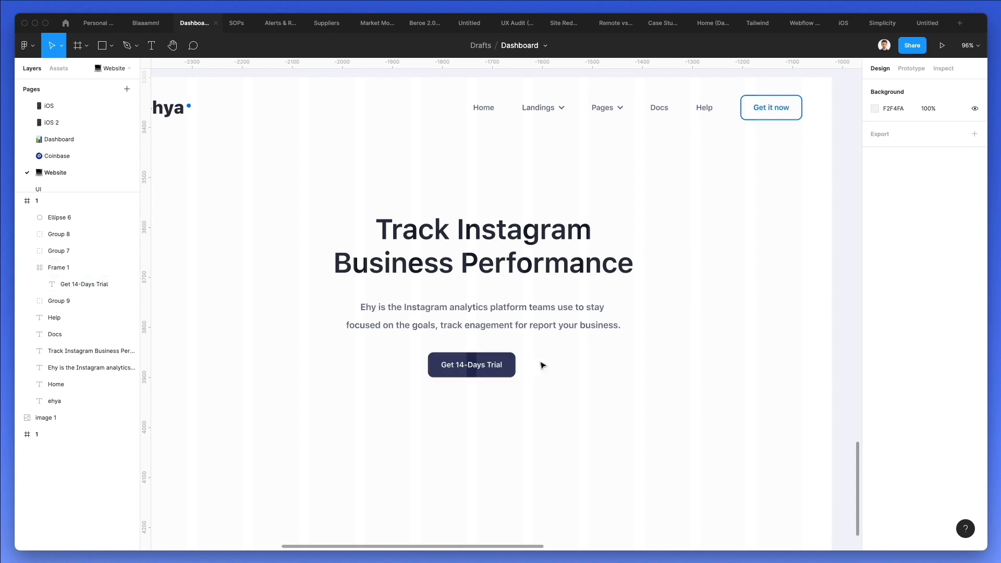
pyautogui.click(487, 366)
pyautogui.click(576, 372)
pyautogui.scroll(-1, 569, 372)
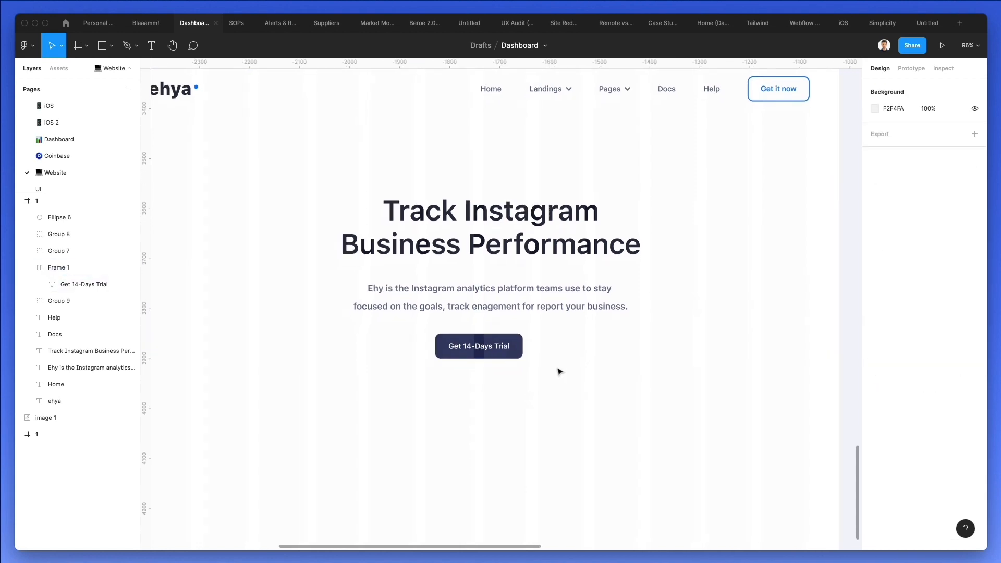
pyautogui.scroll(-1, 560, 372)
pyautogui.click(485, 333)
pyautogui.click(601, 380)
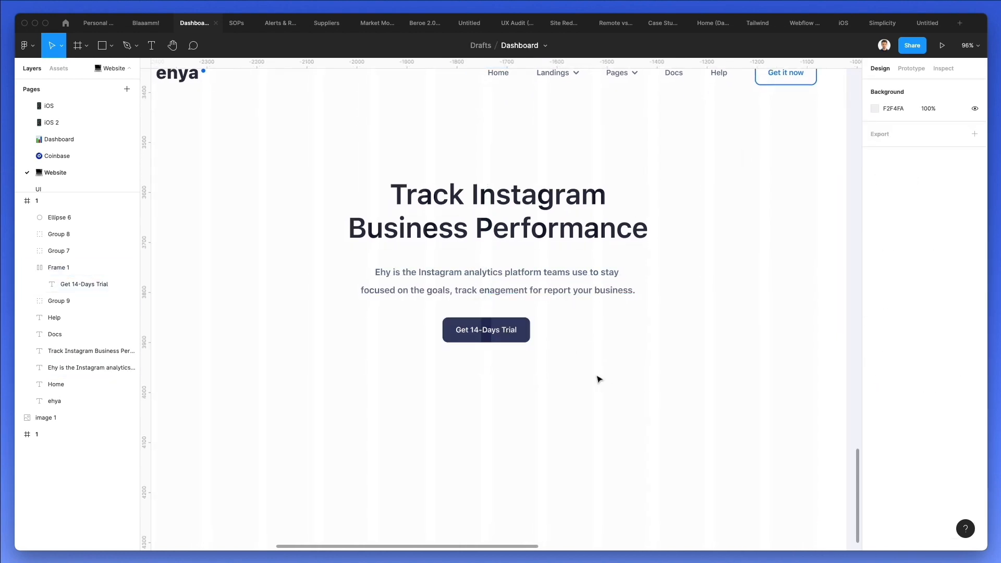
# - Set the corner radius of the whole page frame to 16
pyautogui.scroll(-3, 599, 379)
pyautogui.hscroll(2, 600, 375)
pyautogui.hscroll(-1, 602, 370)
pyautogui.click(228, 135)
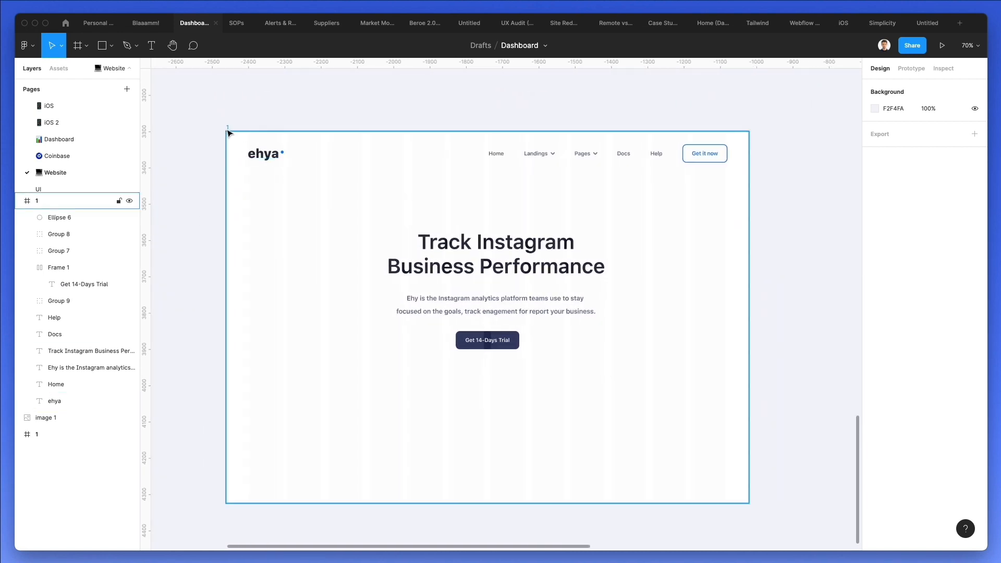
pyautogui.moveTo(924, 162); pyautogui.dragTo(116, 161)
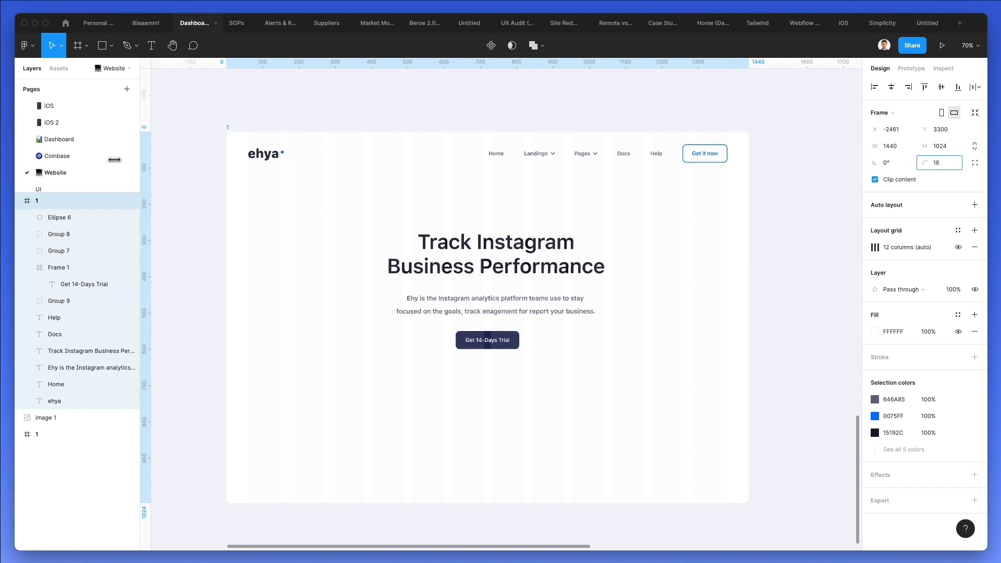
# - Change the page frame's white fill to a pale beige
pyautogui.click(875, 333)
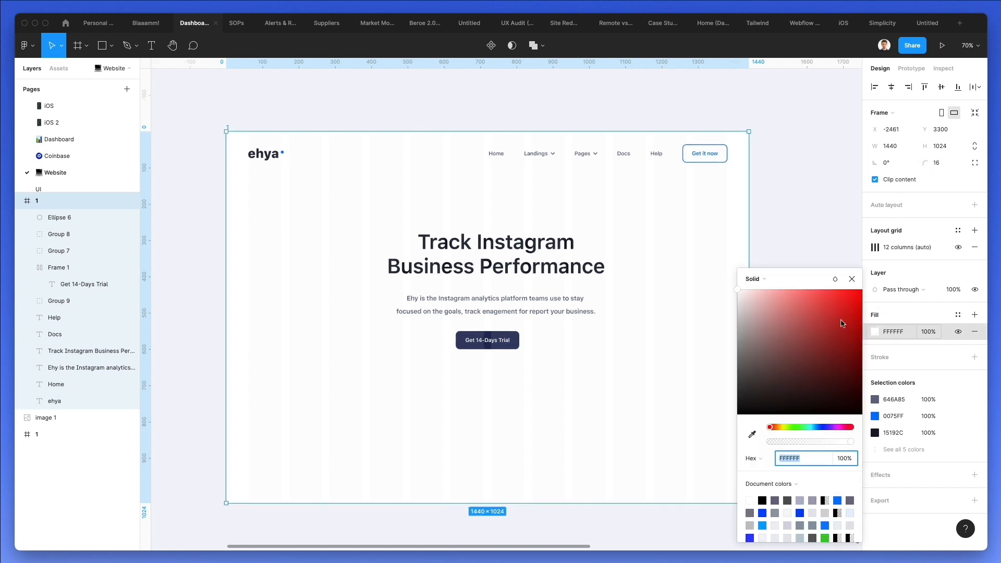
pyautogui.click(781, 428)
pyautogui.moveTo(740, 290); pyautogui.dragTo(742, 289)
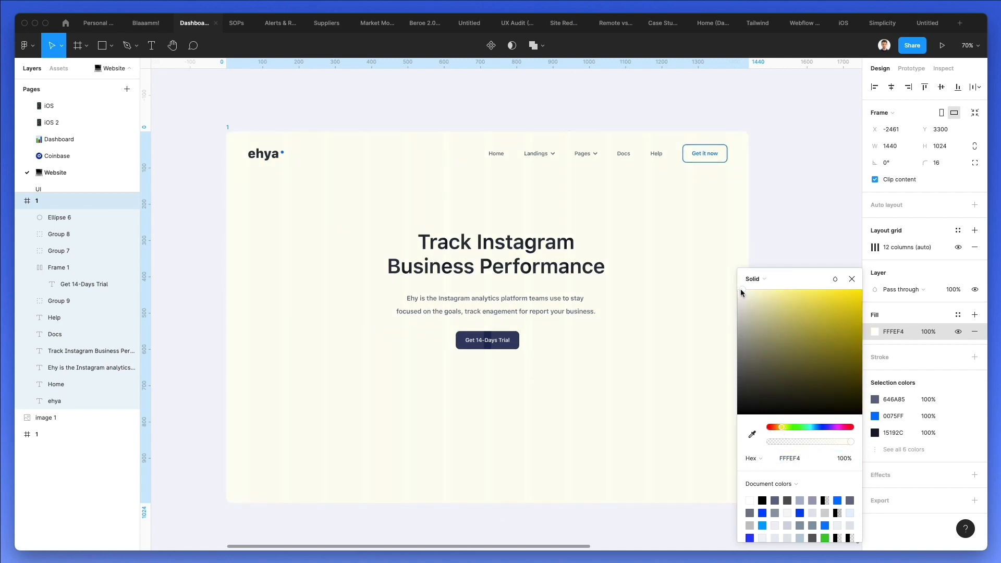
pyautogui.moveTo(739, 292); pyautogui.dragTo(740, 296)
pyautogui.click(647, 401)
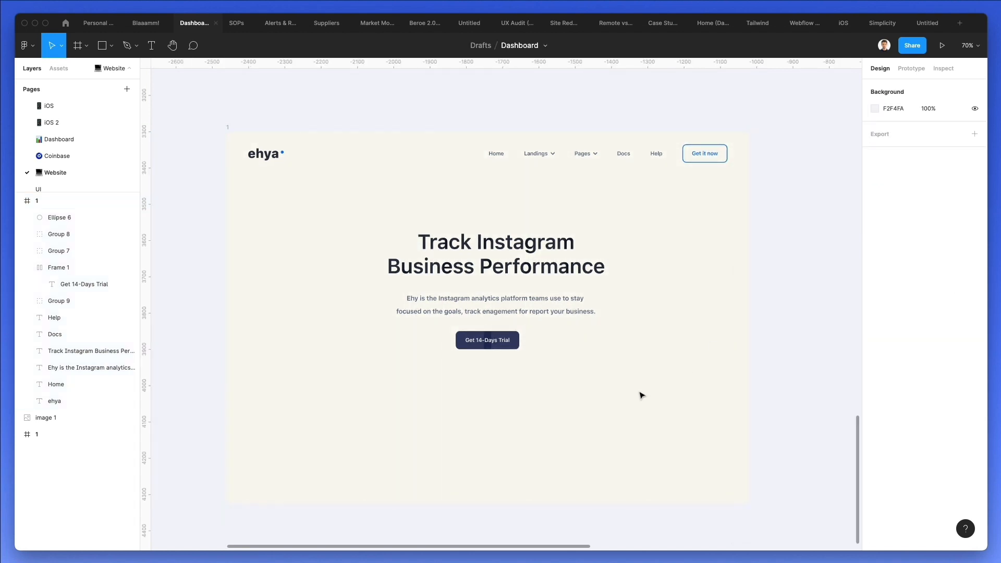
# - Draw a rectangle about 278 × 318 in the lower-left part of the frame, with its left edge at X 172
pyautogui.scroll(2, 585, 374)
pyautogui.scroll(-1, 586, 373)
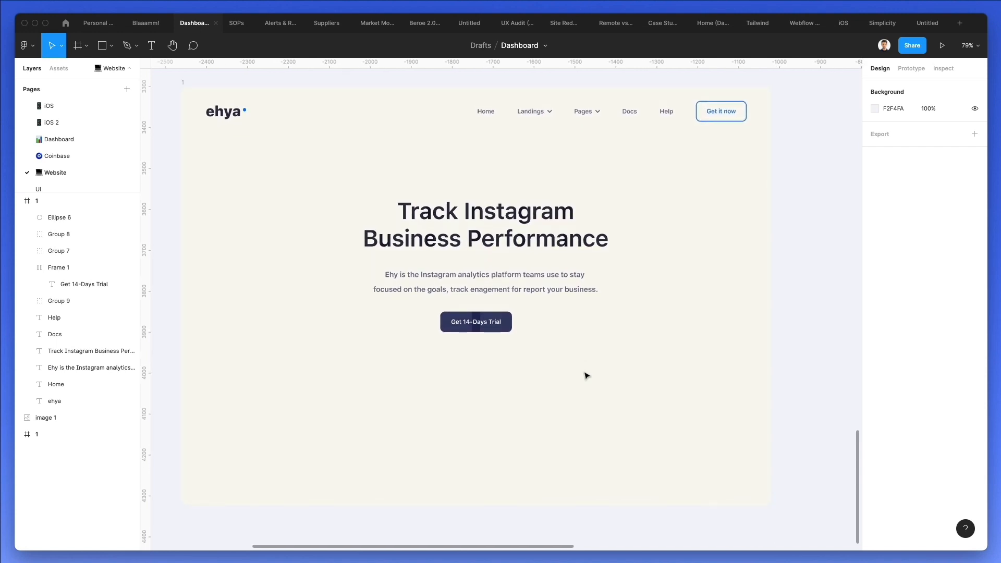
pyautogui.press('r')
pyautogui.moveTo(257, 372); pyautogui.dragTo(352, 481)
pyautogui.moveTo(307, 430)
pyautogui.mouseDown()
pyautogui.moveTo(290, 424)
pyautogui.moveTo(301, 425)
pyautogui.mouseUp()
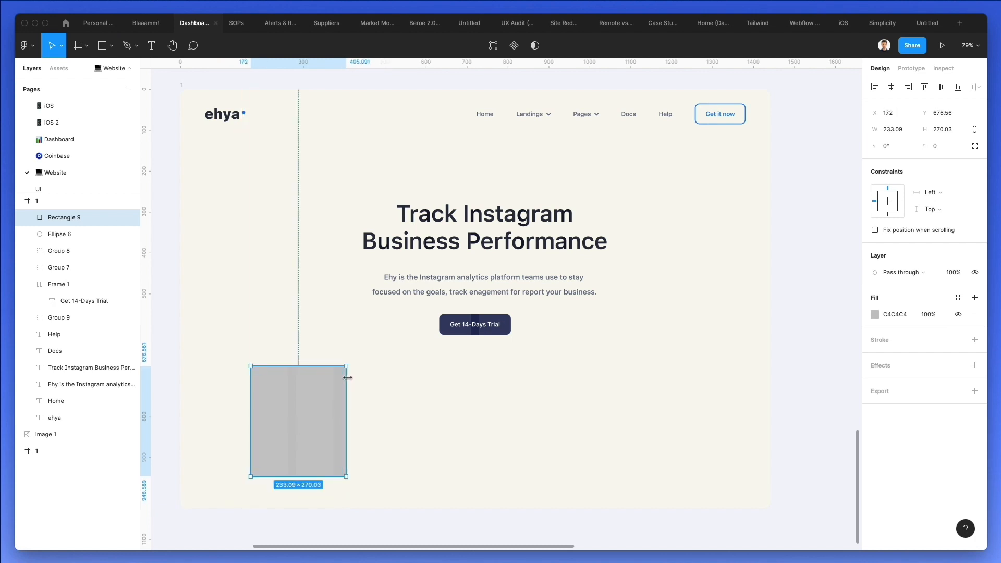
pyautogui.moveTo(347, 365); pyautogui.dragTo(365, 340)
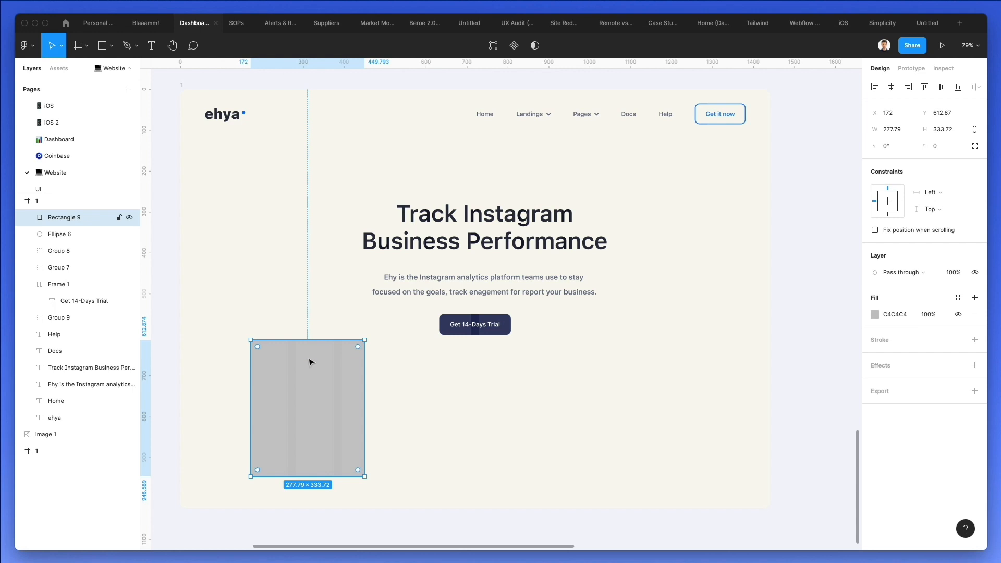
pyautogui.moveTo(305, 342); pyautogui.dragTo(307, 346)
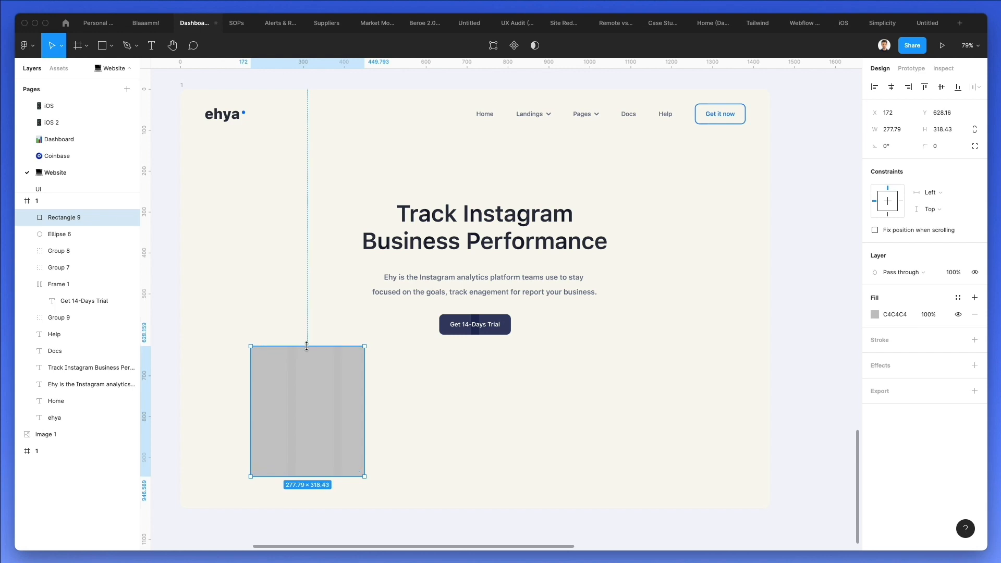
# - Fill the new rectangle with white FFFFFF and set its corner radius to 18
pyautogui.click(875, 314)
pyautogui.moveTo(768, 359); pyautogui.dragTo(593, 164)
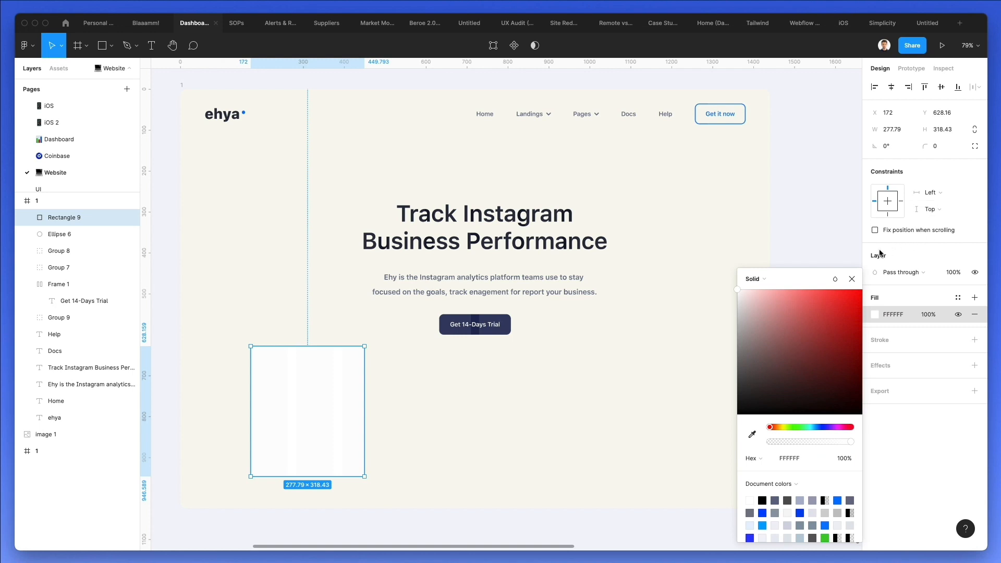
pyautogui.click(939, 146)
pyautogui.write('18')
pyautogui.press('Return')
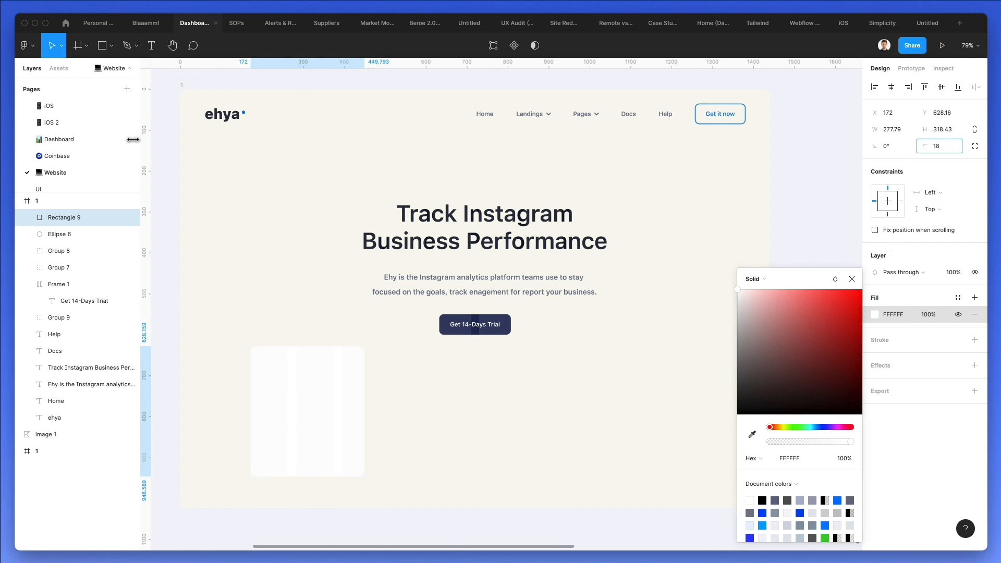
# - Add a drop shadow to the white card with a blur of 74
pyautogui.click(877, 364)
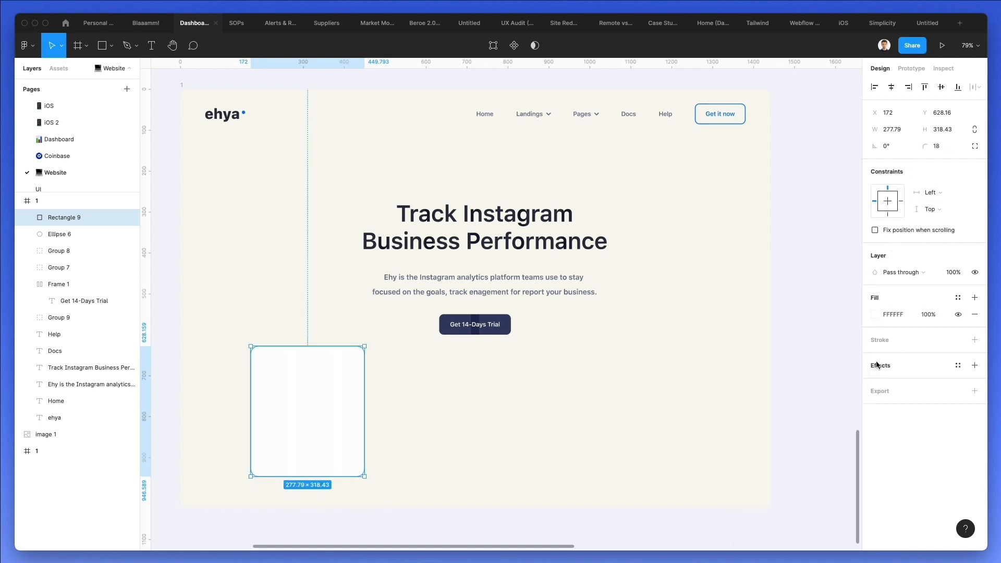
pyautogui.click(877, 365)
pyautogui.click(876, 384)
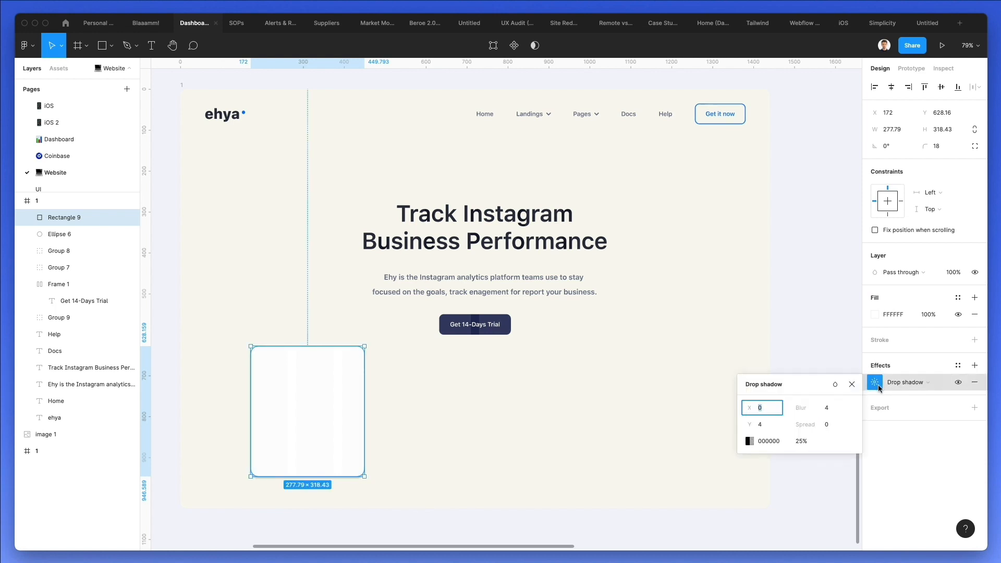
pyautogui.click(824, 408)
pyautogui.write('14')
pyautogui.press('Return')
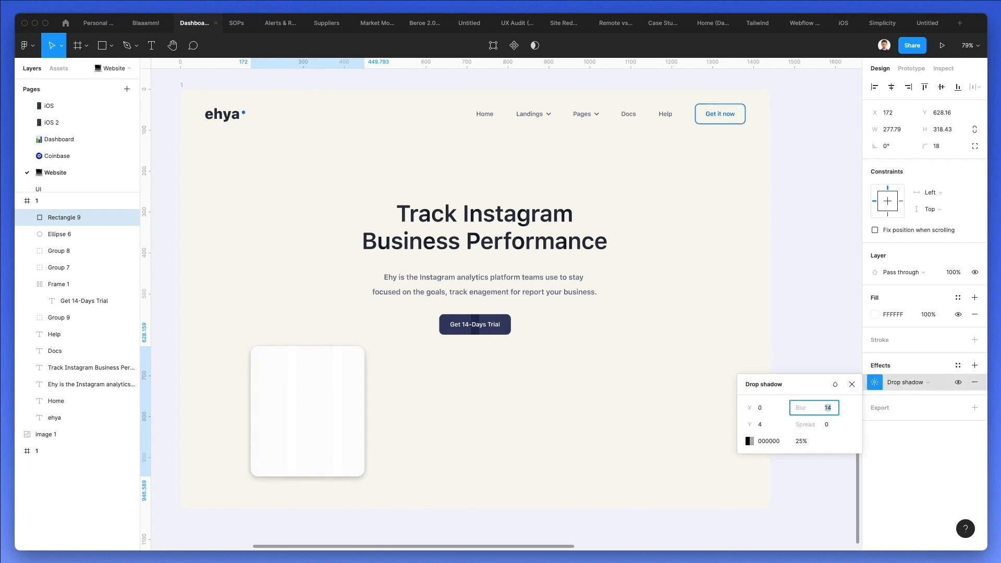
pyautogui.hotkey('shift', 'Up')
pyautogui.hotkey('shift', 'Up')
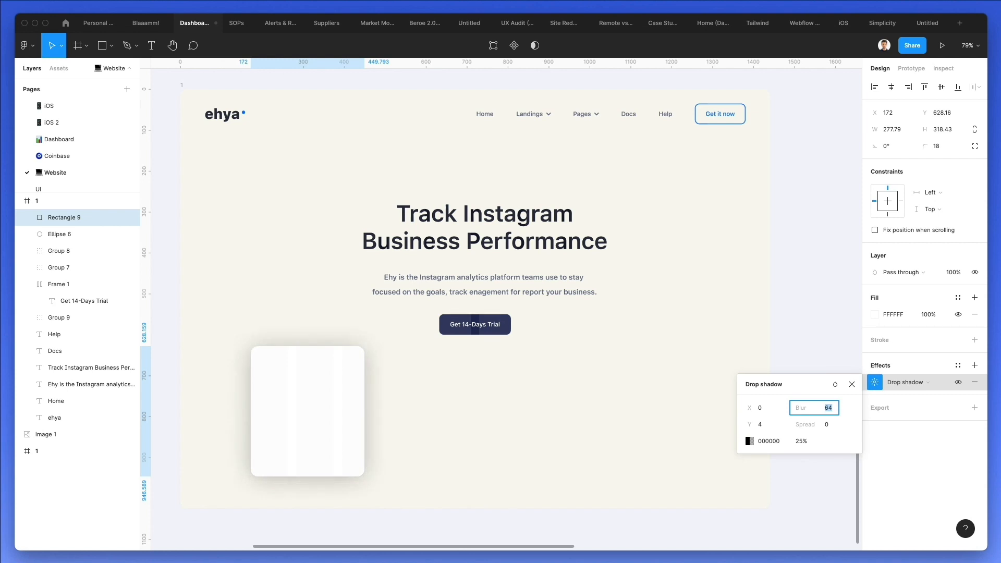
# - Set the card's drop shadow opacity to 4%
pyautogui.click(800, 441)
pyautogui.write('1')
pyautogui.press('Return')
pyautogui.write('3')
pyautogui.press('Return')
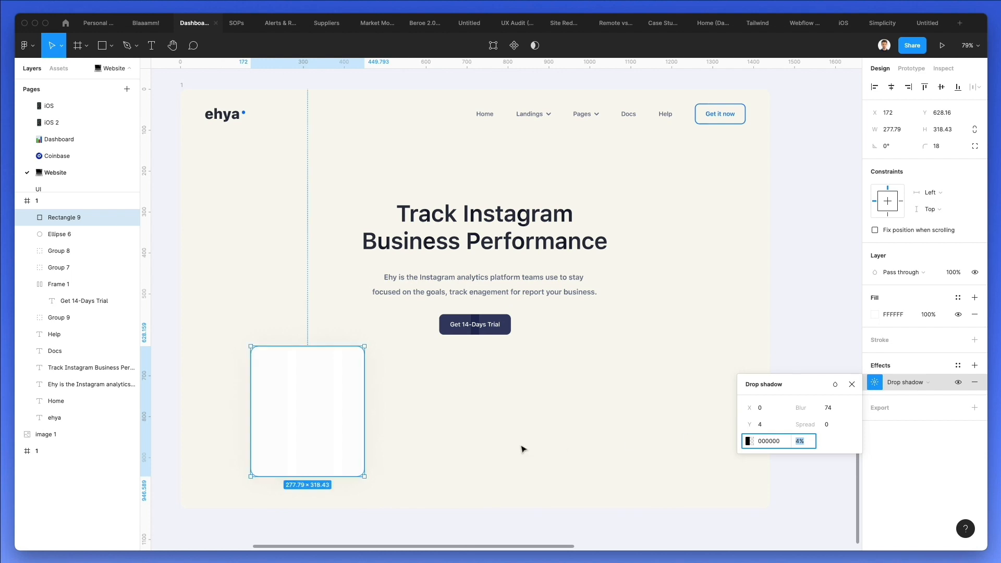
pyautogui.click(437, 429)
# - Duplicate the card down and to the right, widen the copy to about 1022, and send it behind the original
pyautogui.click(305, 390)
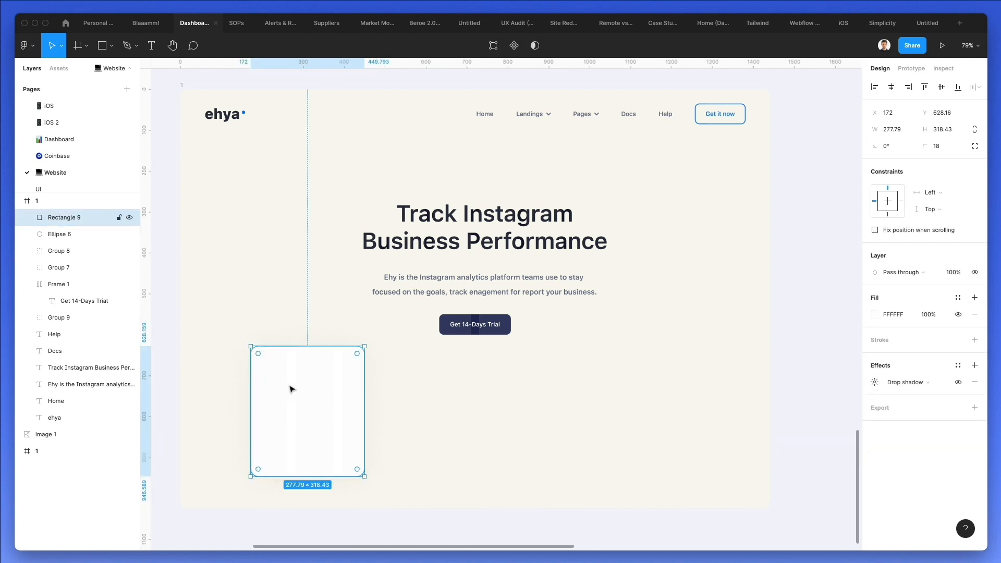
pyautogui.moveTo(297, 396); pyautogui.dragTo(327, 436)
pyautogui.moveTo(394, 434); pyautogui.dragTo(697, 434)
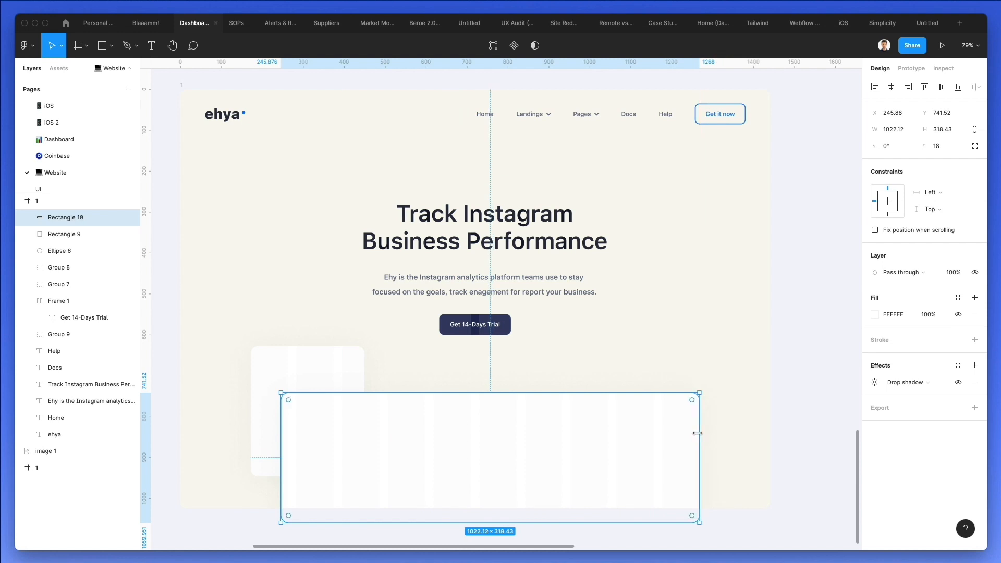
pyautogui.press('super+bracketleft')
pyautogui.press('super+bracketleft')
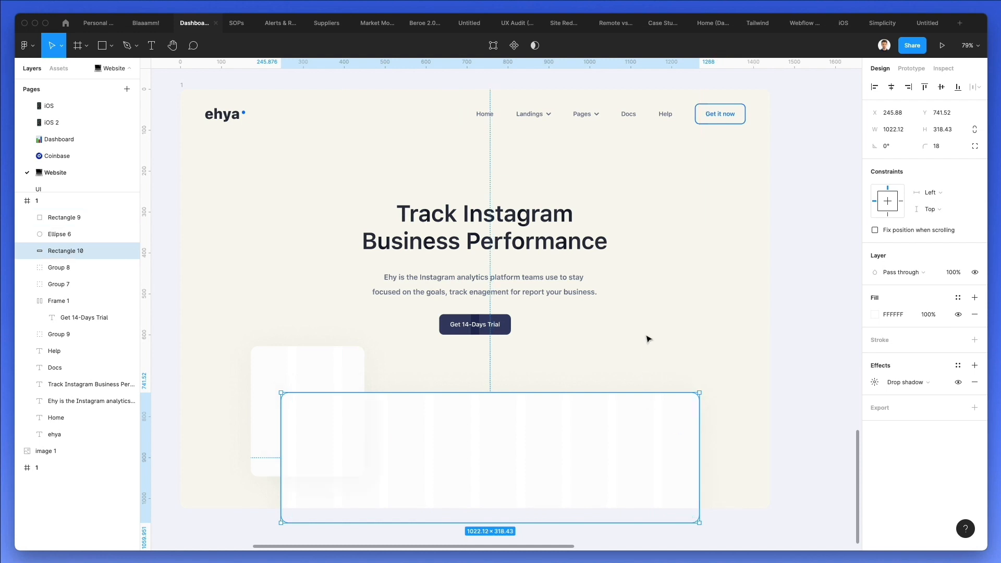
pyautogui.click(648, 340)
# - Place a copy of the wide card, about 1535 wide, across the frame's bottom edge and center it horizontally
pyautogui.click(495, 431)
pyautogui.press('super+v')
pyautogui.moveTo(496, 432); pyautogui.dragTo(425, 471)
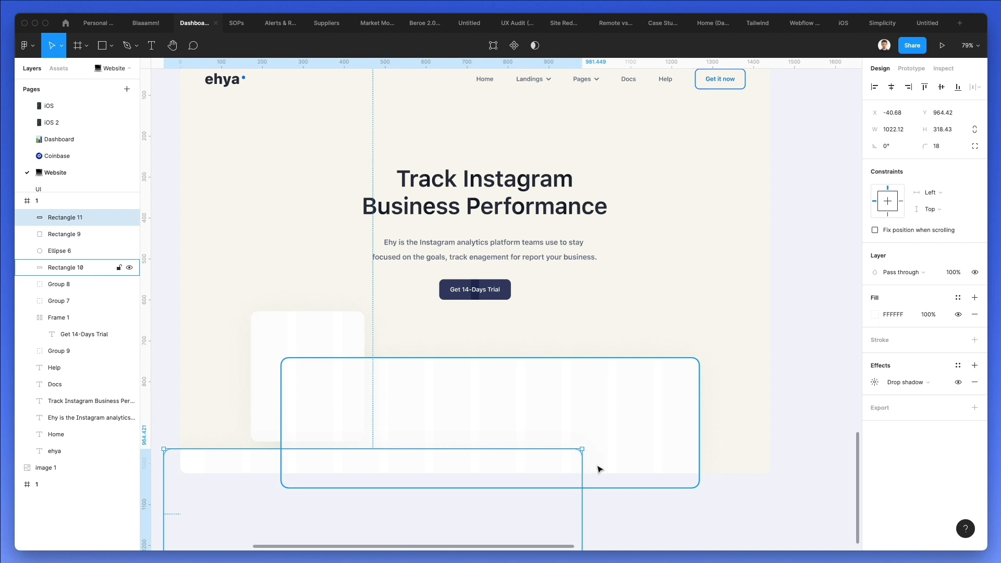
pyautogui.moveTo(582, 470); pyautogui.dragTo(791, 469)
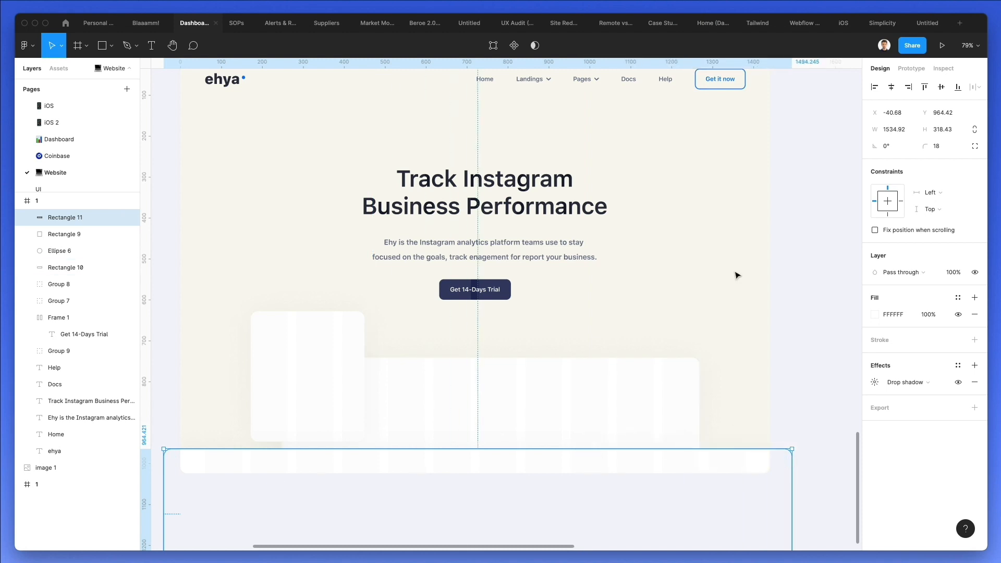
pyautogui.click(891, 87)
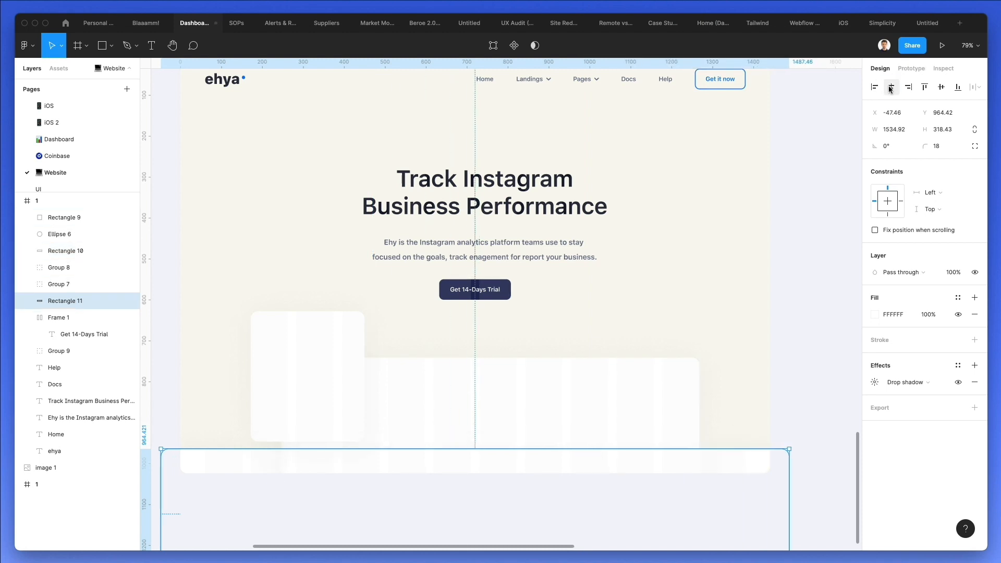
# - Nudge the left card up slightly and place a smaller copy, about 303 × 163, overlapping the wide card's right end
pyautogui.click(699, 299)
pyautogui.click(292, 359)
pyautogui.press('Up')
pyautogui.press('Up')
pyautogui.press('Up')
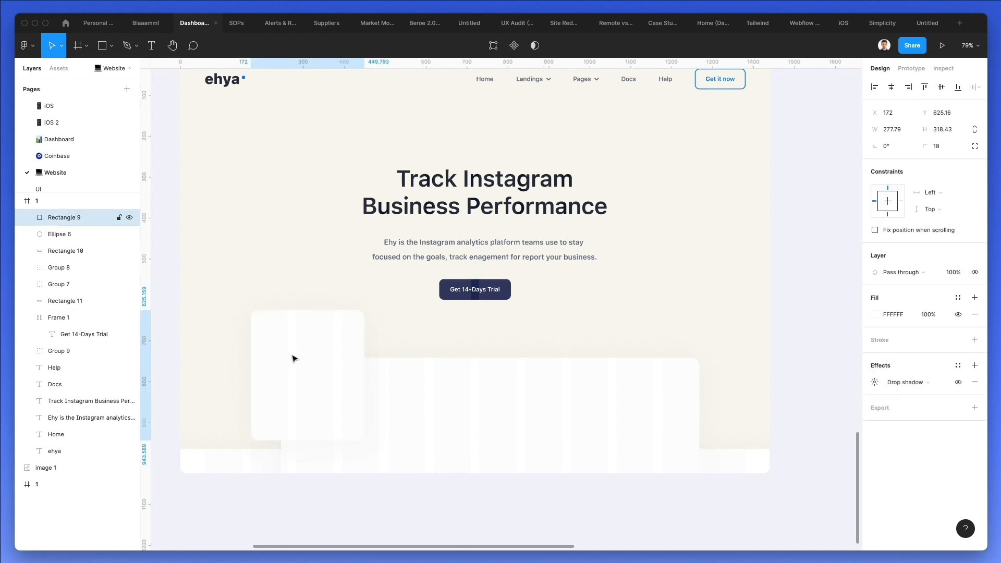
pyautogui.moveTo(294, 358); pyautogui.dragTo(658, 350)
pyautogui.moveTo(616, 300); pyautogui.dragTo(602, 362)
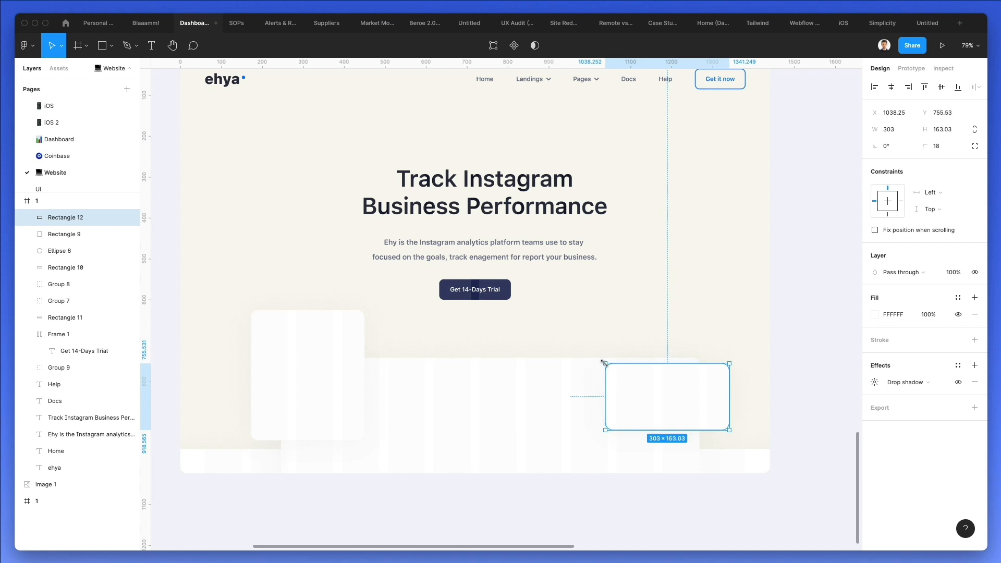
# - Extend the wide card upward by its upper edge to a height of about 373
pyautogui.click(452, 388)
pyautogui.moveTo(453, 358); pyautogui.dragTo(452, 334)
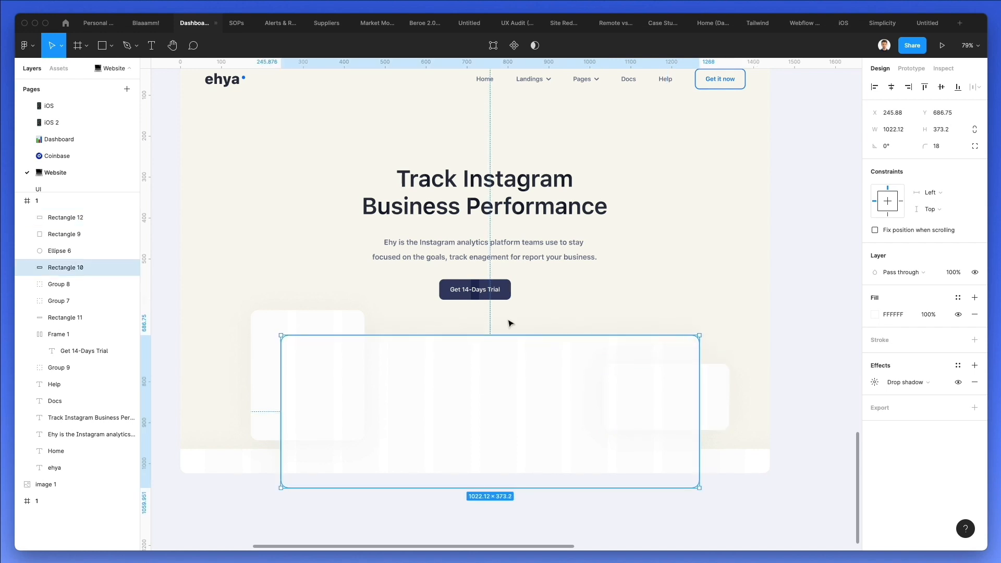
pyautogui.click(582, 311)
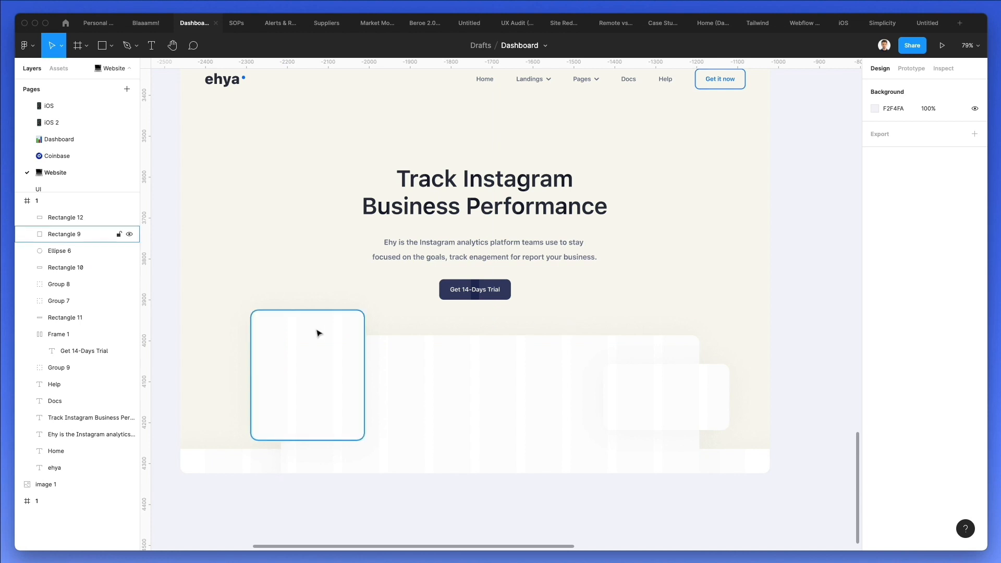
# - Paste a copy of the wide card in place and shorten it to a strip about 54 high along its upper edge
pyautogui.scroll(2, 319, 333)
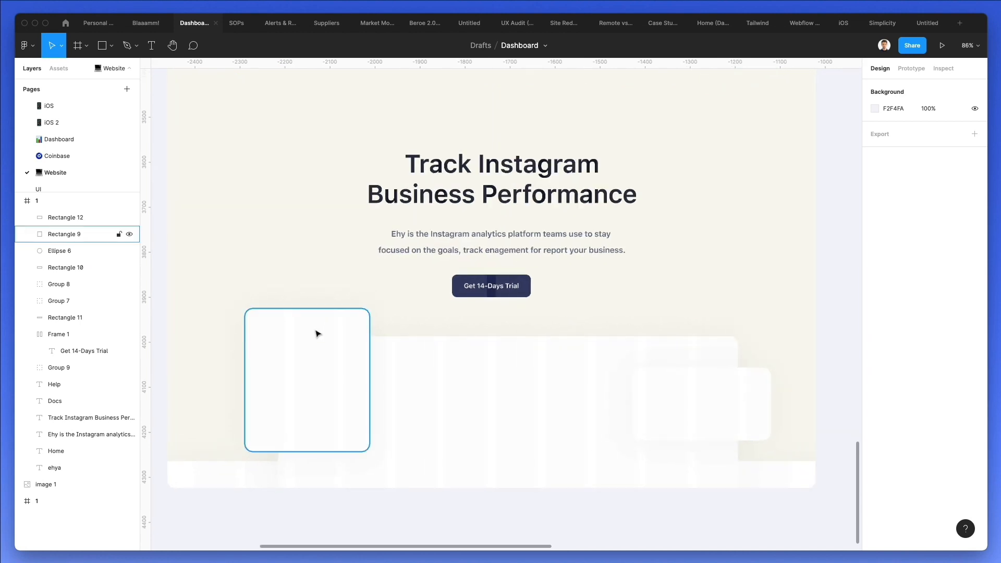
pyautogui.click(475, 384)
pyautogui.press('super+v')
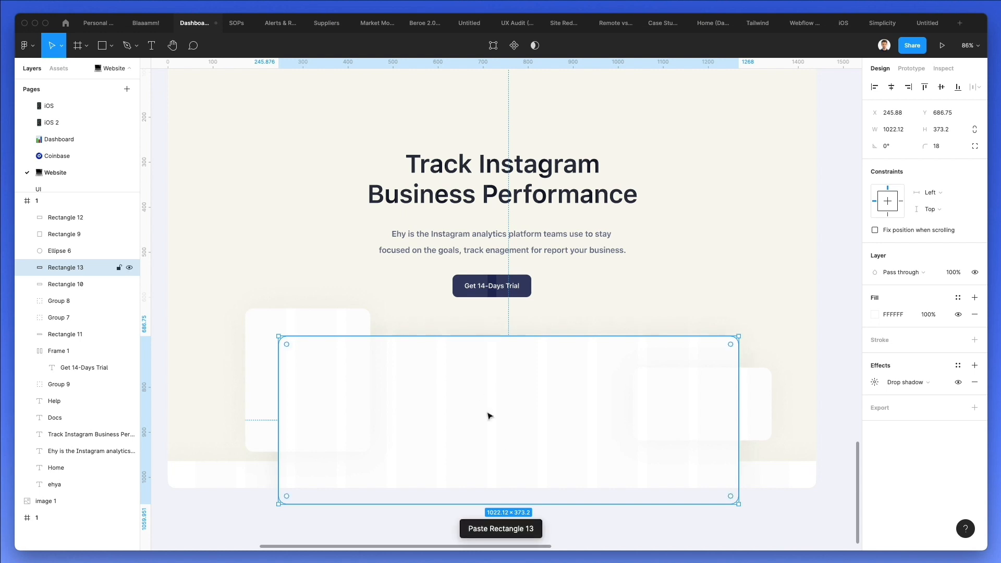
pyautogui.moveTo(503, 505); pyautogui.dragTo(529, 361)
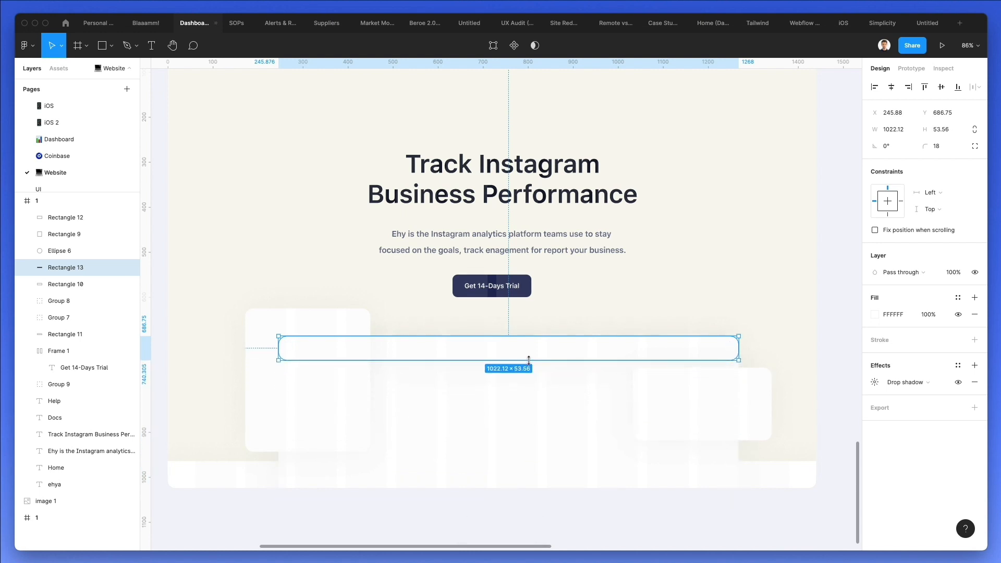
# - Square off the strip's two lower corners by setting their corner radius to 0
pyautogui.doubleClick(666, 349)
pyautogui.moveTo(761, 352); pyautogui.dragTo(253, 398)
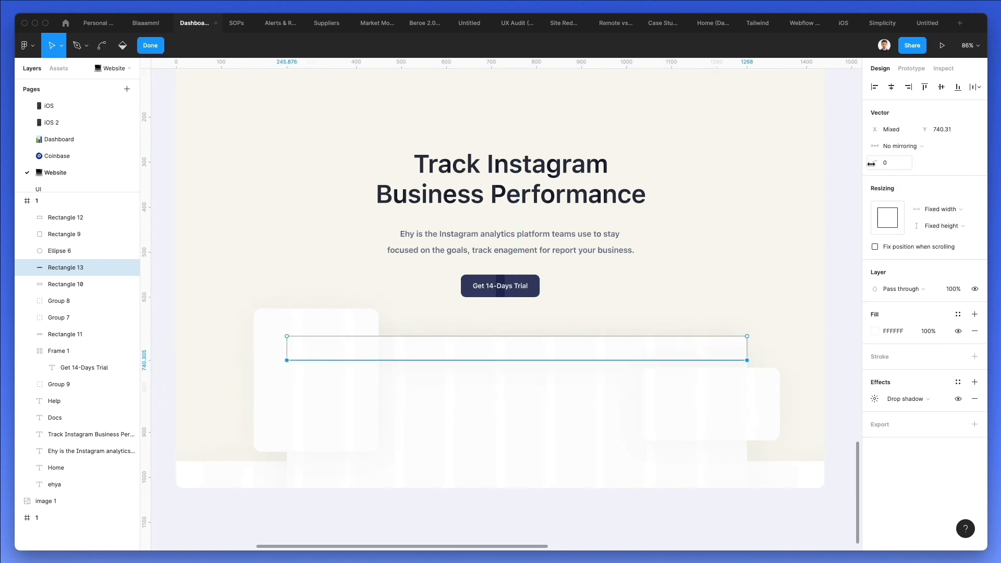
pyautogui.press('Escape')
# - Fill the wide card behind the strip with a pale blue-gray, F7FAFB, starting from the trial button's sampled navy
pyautogui.click(437, 415)
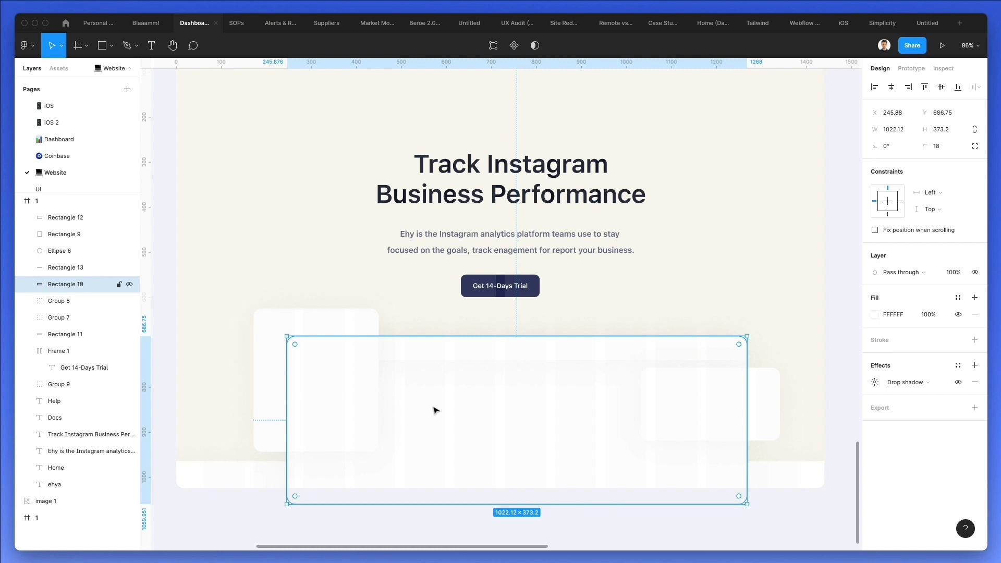
pyautogui.click(869, 315)
pyautogui.press('i')
pyautogui.click(524, 282)
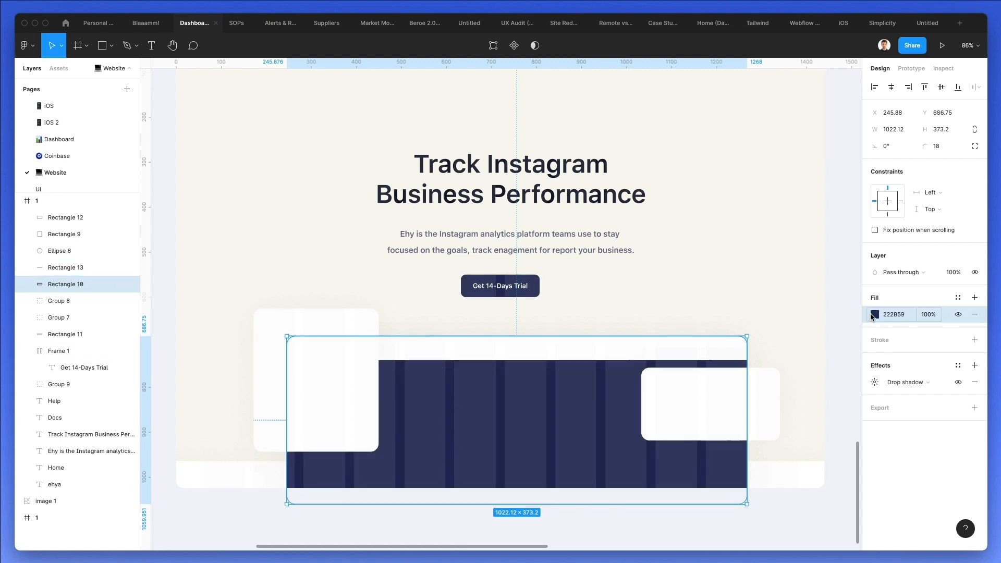
pyautogui.click(875, 315)
pyautogui.moveTo(750, 312); pyautogui.dragTo(737, 294)
pyautogui.moveTo(821, 427); pyautogui.dragTo(815, 428)
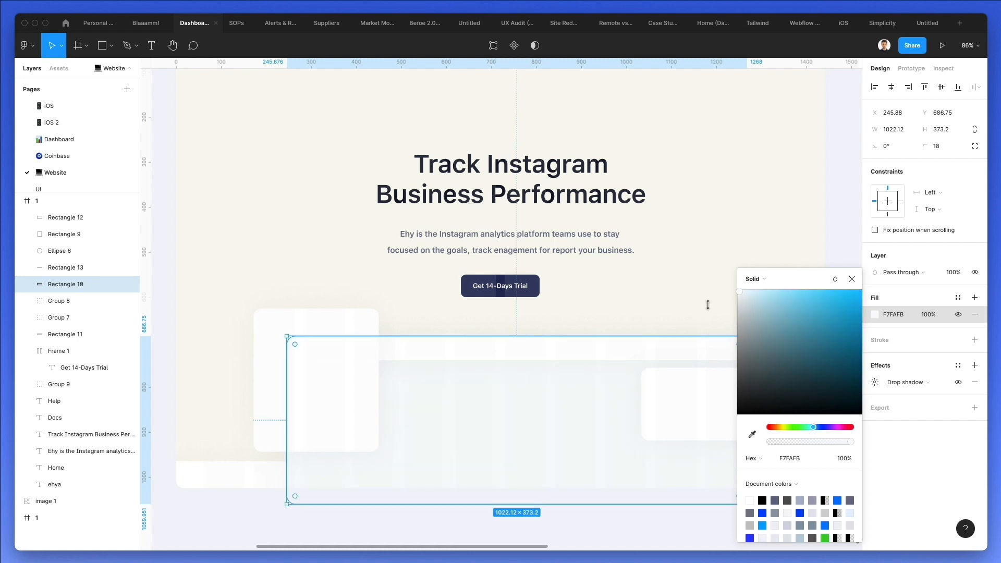
pyautogui.click(713, 299)
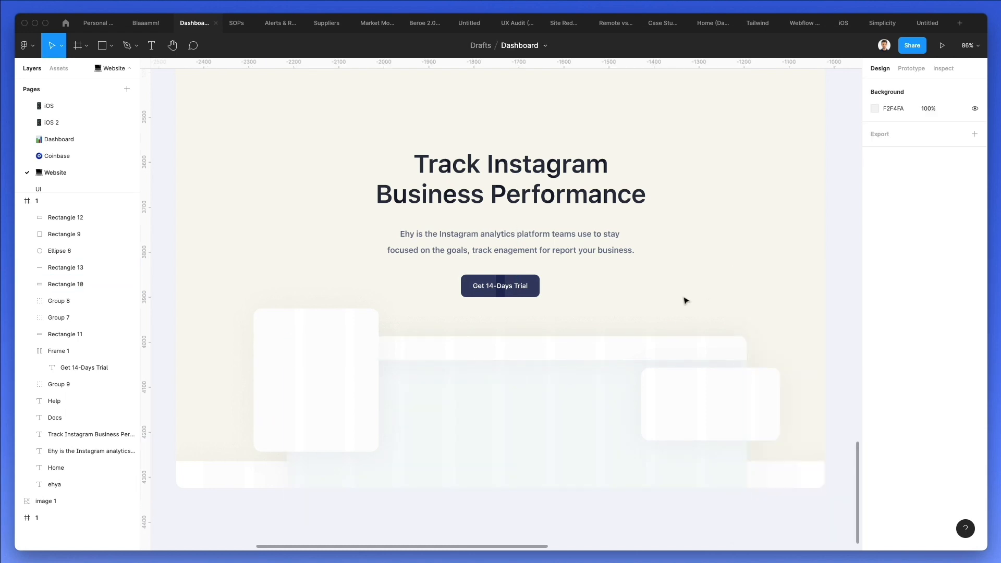
# - Group all the card rectangles at the frame's lower part and lock the group
pyautogui.hscroll(3, 686, 301)
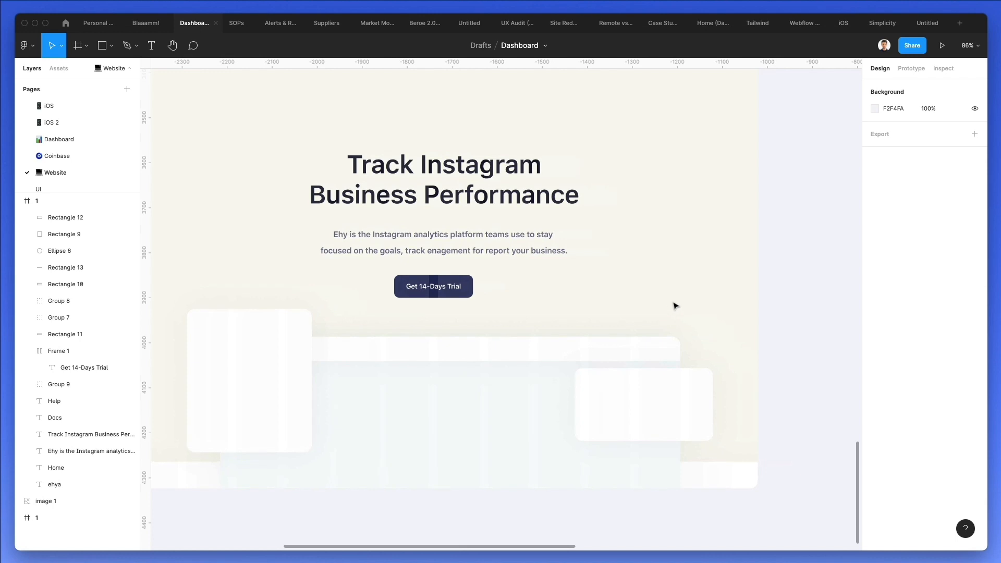
pyautogui.scroll(2, 673, 302)
pyautogui.hscroll(-1, 673, 303)
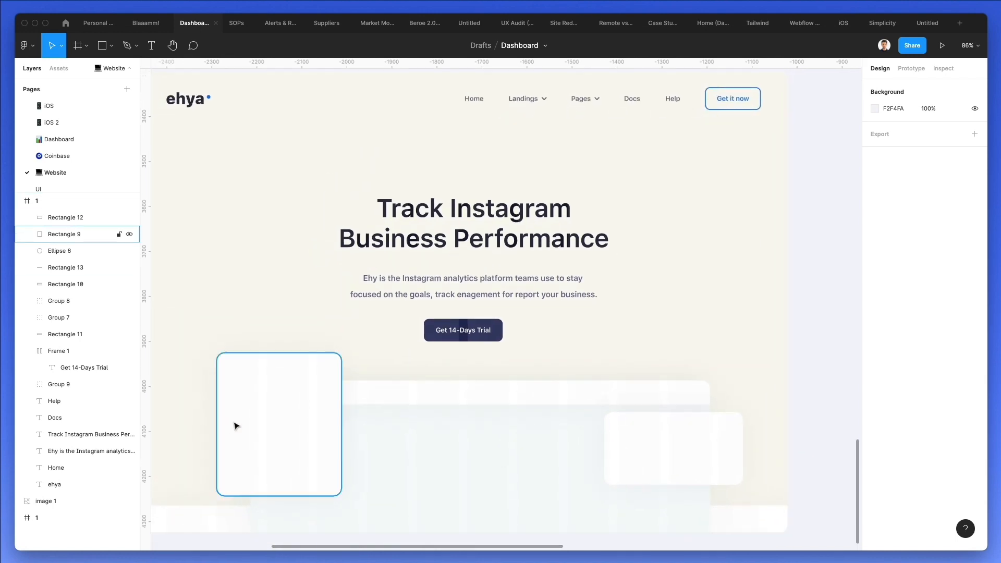
pyautogui.scroll(2, 236, 426)
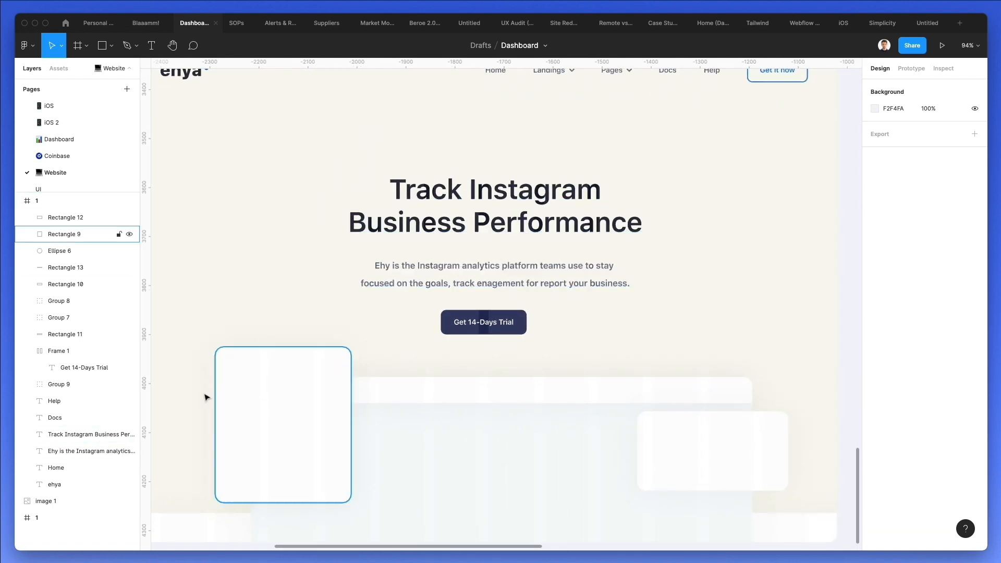
pyautogui.scroll(-2, 207, 398)
pyautogui.hscroll(-1, 206, 366)
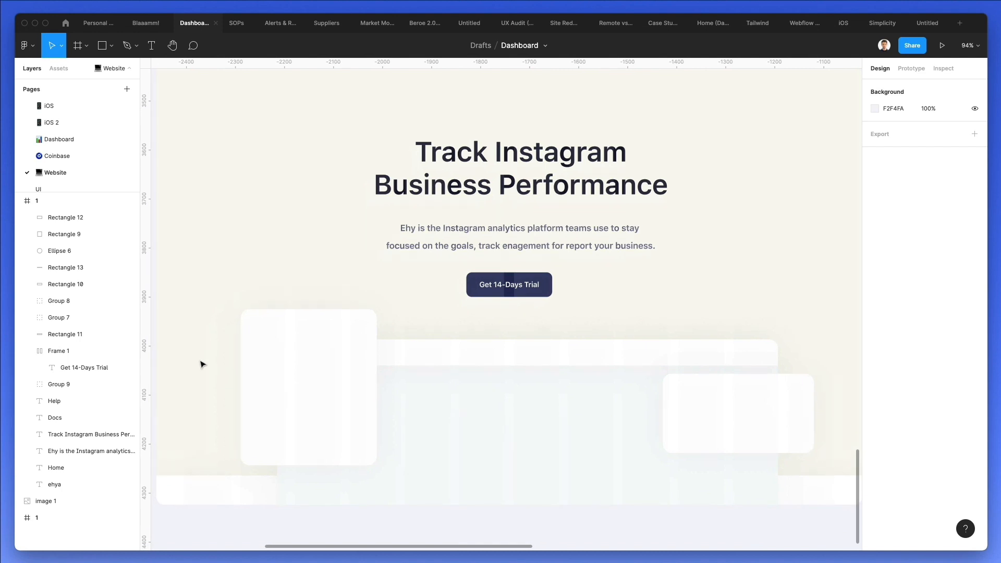
pyautogui.moveTo(203, 364); pyautogui.dragTo(729, 508)
pyautogui.press('super+g')
pyautogui.rightClick(464, 427)
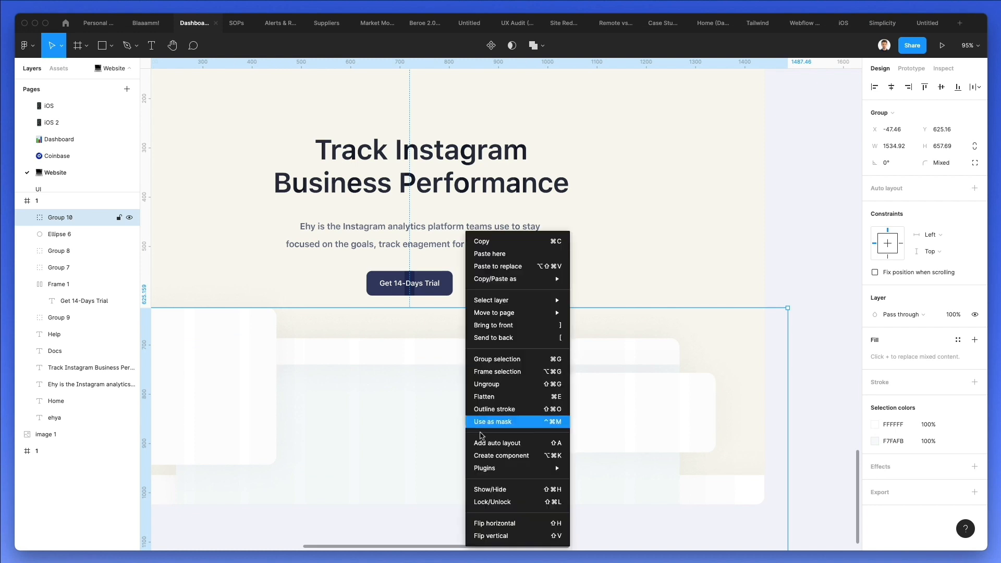
pyautogui.click(499, 502)
pyautogui.hscroll(-5, 427, 398)
pyautogui.click(447, 273)
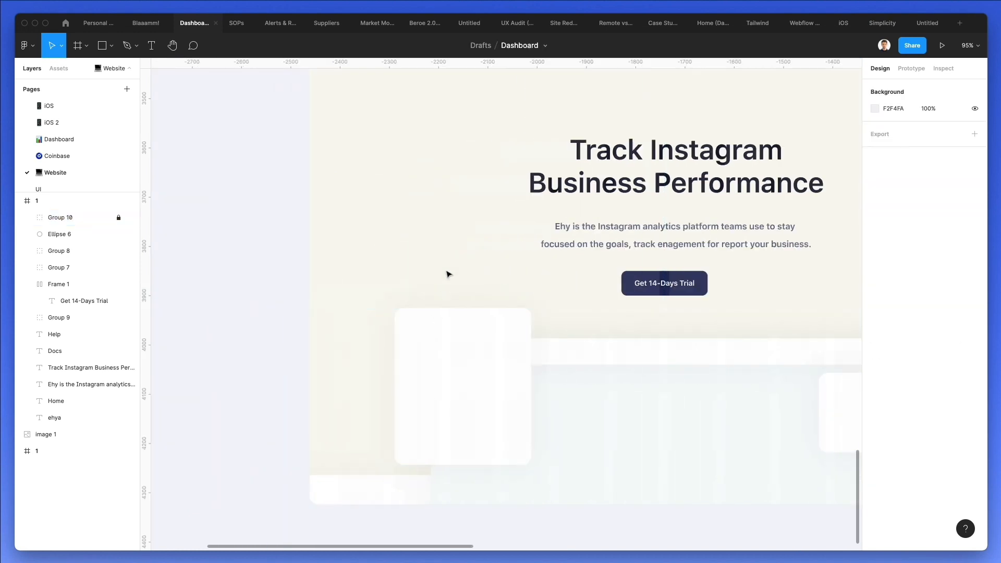
# - Duplicate the hero paragraph onto the left card and bring the copy in front of the card group
pyautogui.hscroll(3, 448, 274)
pyautogui.click(471, 229)
pyautogui.moveTo(471, 230); pyautogui.dragTo(312, 348)
pyautogui.press('super+bracketright')
pyautogui.press('super+bracketright')
pyautogui.press('super+bracketright')
pyautogui.press('super+bracketright')
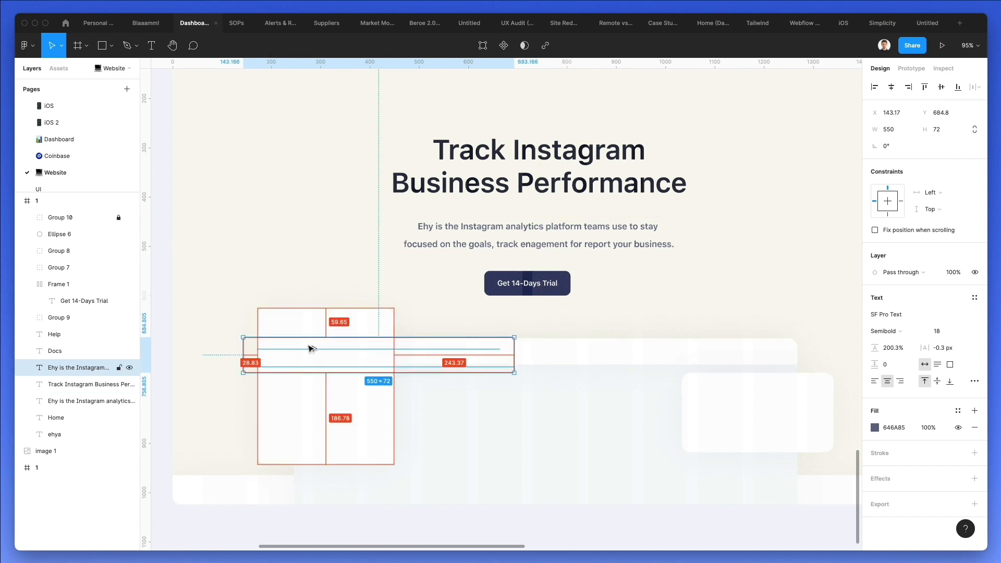
# - Change the copied text to "Post Type" and center it near the left card's upper edge
pyautogui.press('Return')
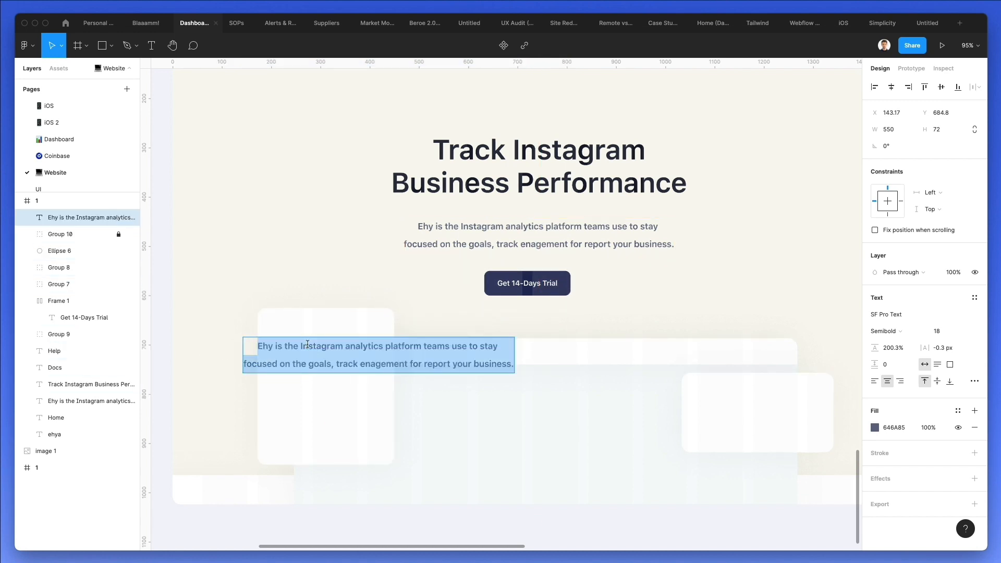
pyautogui.write('Post Type')
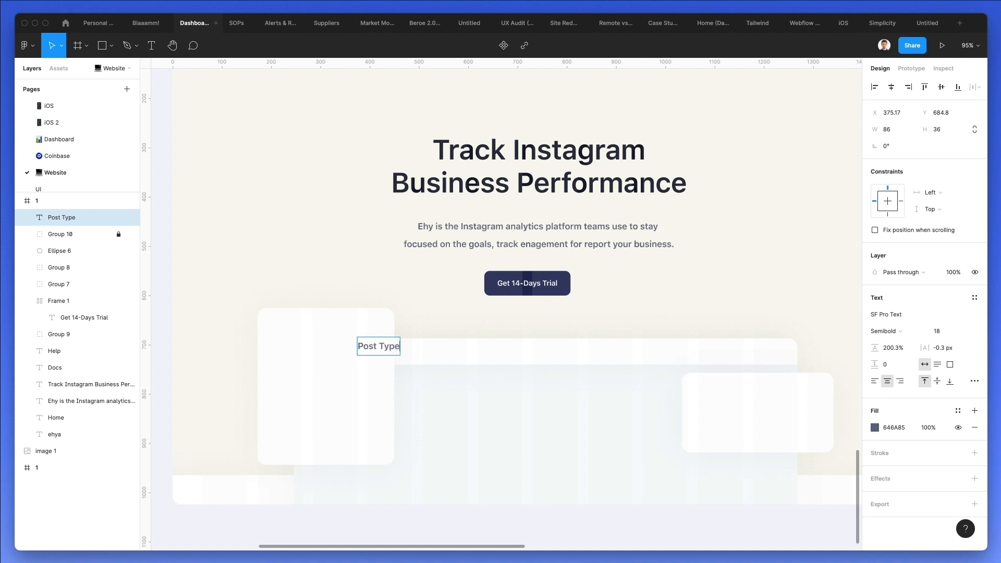
pyautogui.press('Escape')
pyautogui.moveTo(386, 352); pyautogui.dragTo(332, 340)
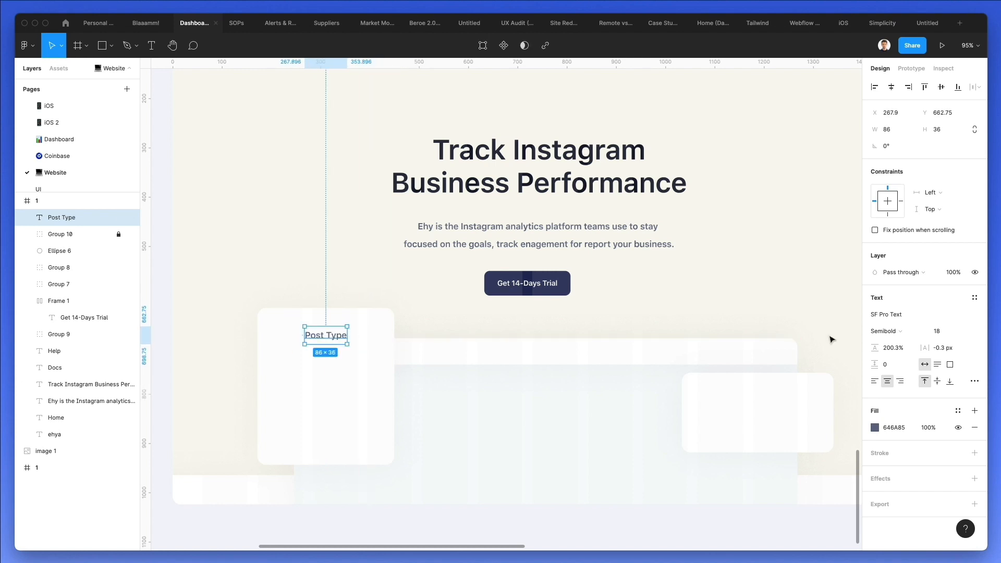
# - Set the "Post Type" heading's font size to 22 and shift it slightly up in the card
pyautogui.click(941, 331)
pyautogui.write('20')
pyautogui.press('Return')
pyautogui.press('Up')
pyautogui.press('Up')
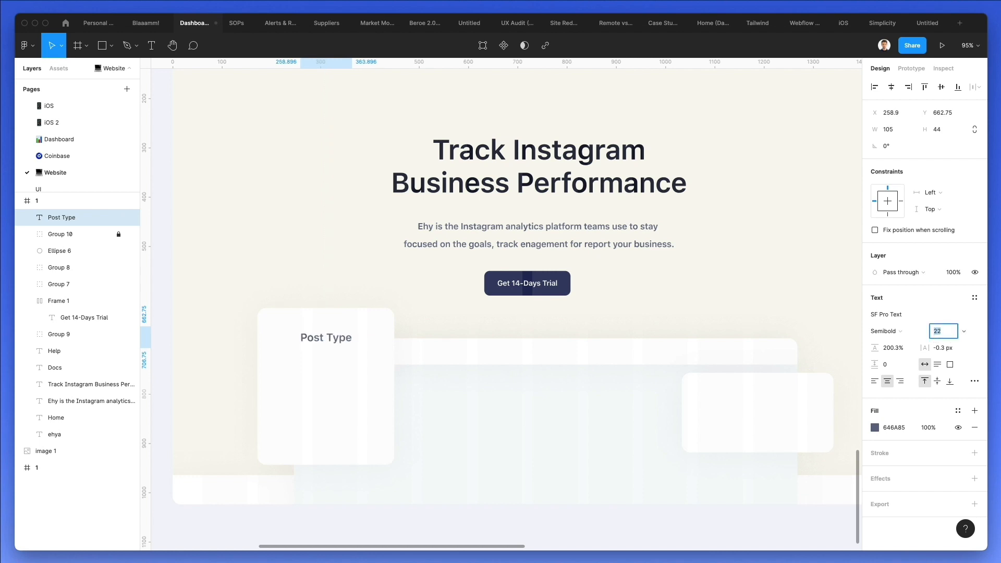
pyautogui.press('Escape')
pyautogui.hotkey('shift', 'Up')
pyautogui.press('Down')
# - Recolor the "Post Type" heading with the hero heading's dark color, 15192C
pyautogui.press('i')
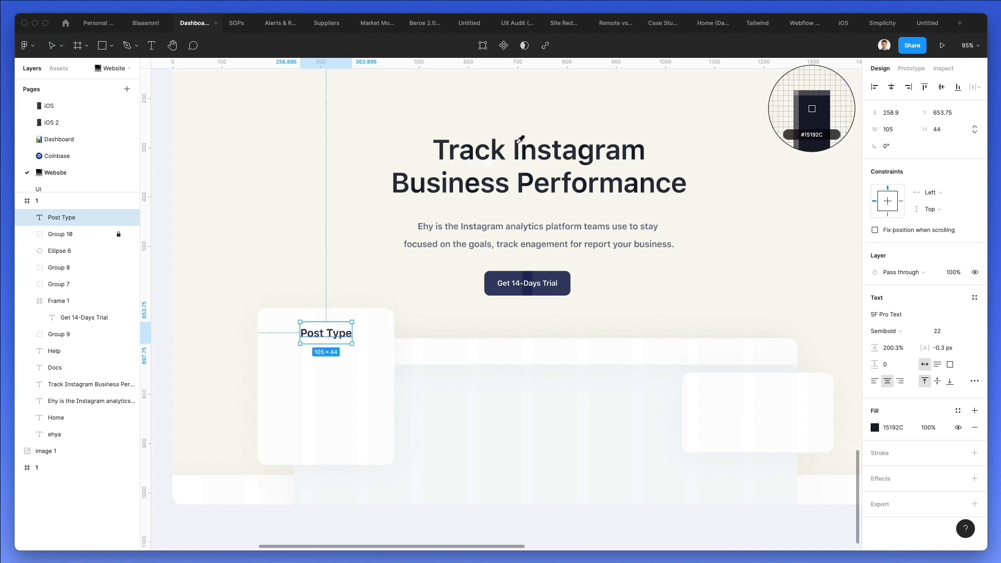
pyautogui.click(520, 140)
pyautogui.press('Escape')
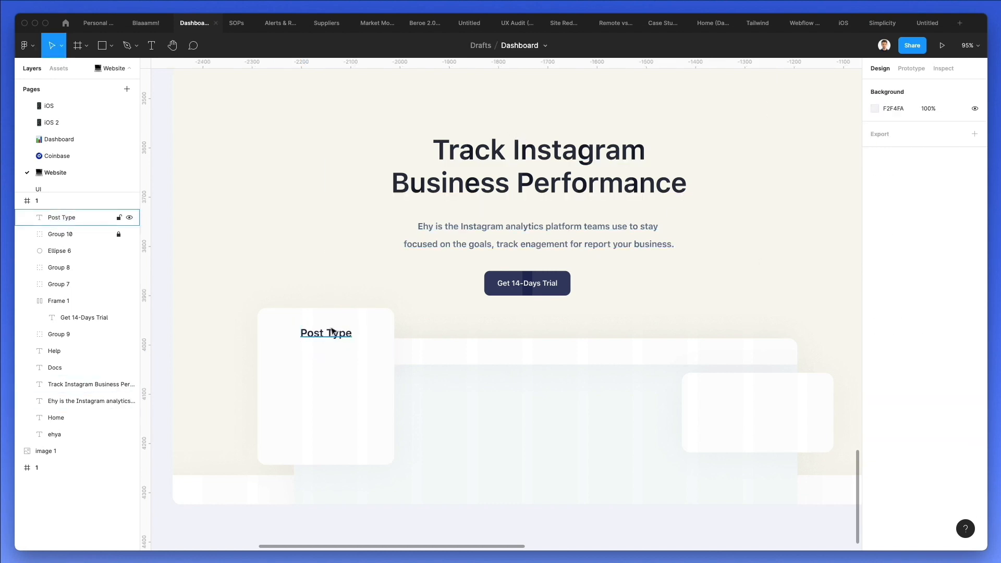
# - Duplicate "Post Type" to the card's lower part and give the copy the style of the "Pages" navigation label
pyautogui.moveTo(334, 336); pyautogui.dragTo(333, 444)
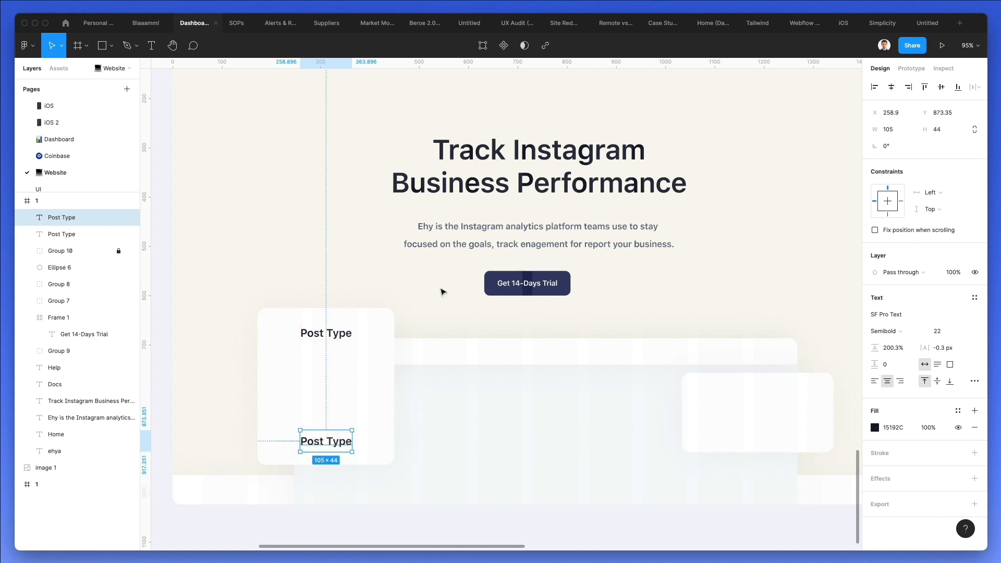
pyautogui.scroll(5, 521, 250)
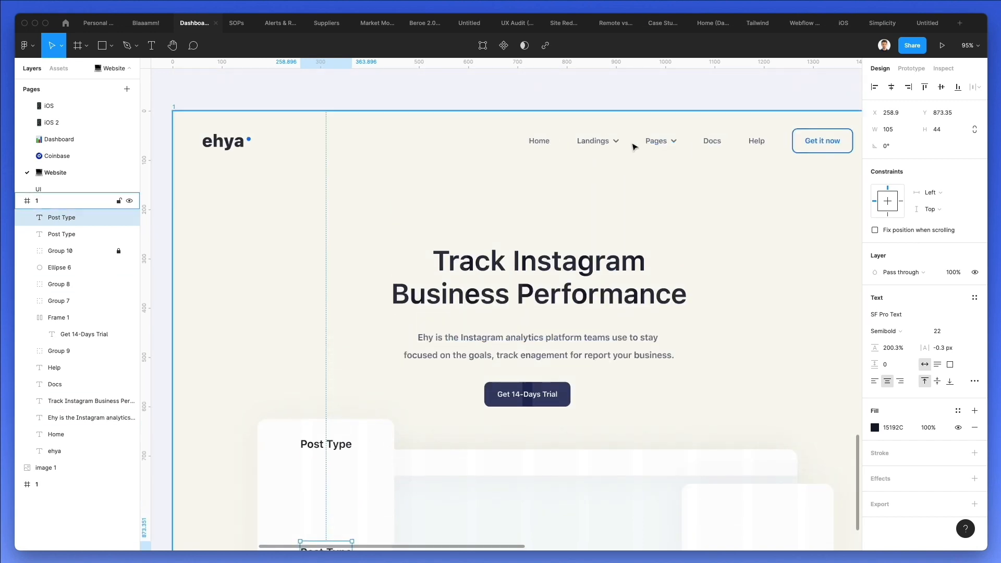
pyautogui.keyDown('super'); pyautogui.click(656, 143); pyautogui.keyUp('super')
pyautogui.scroll(-6, 353, 320)
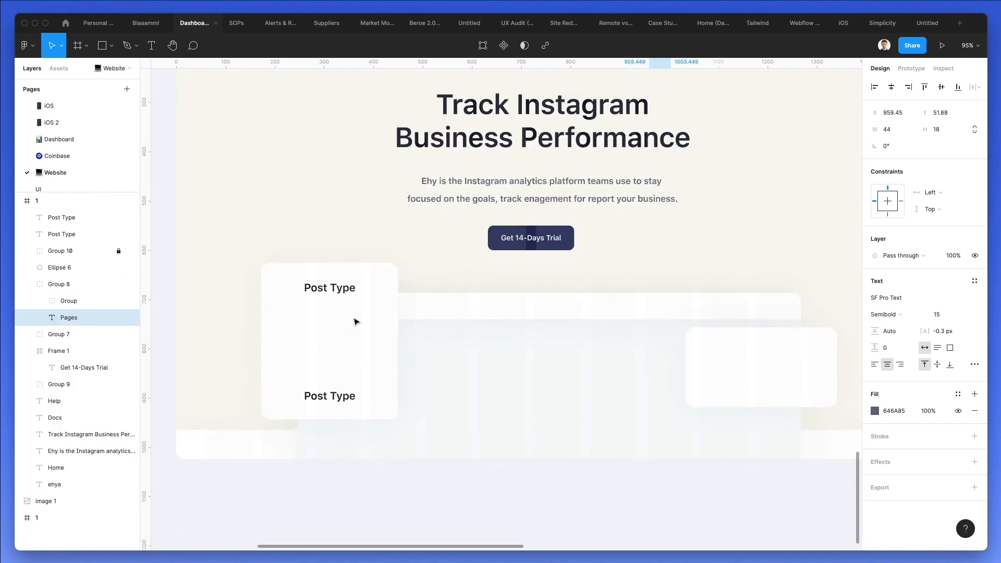
pyautogui.click(340, 398)
pyautogui.press('alt+super+v')
# - Change the lower label's text to "Images"
pyautogui.doubleClick(338, 394)
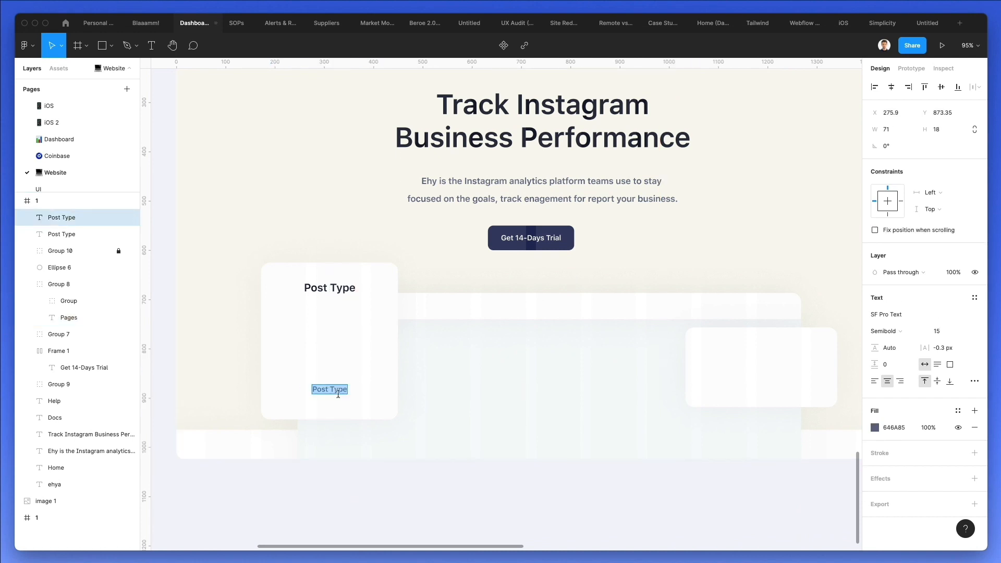
pyautogui.write('Images')
pyautogui.press('Escape')
# - Place the "Images" label at the card's lower left and a copy to its right reading "Videos"
pyautogui.moveTo(326, 393); pyautogui.dragTo(364, 400)
pyautogui.doubleClick(363, 401)
pyautogui.write('Vid')
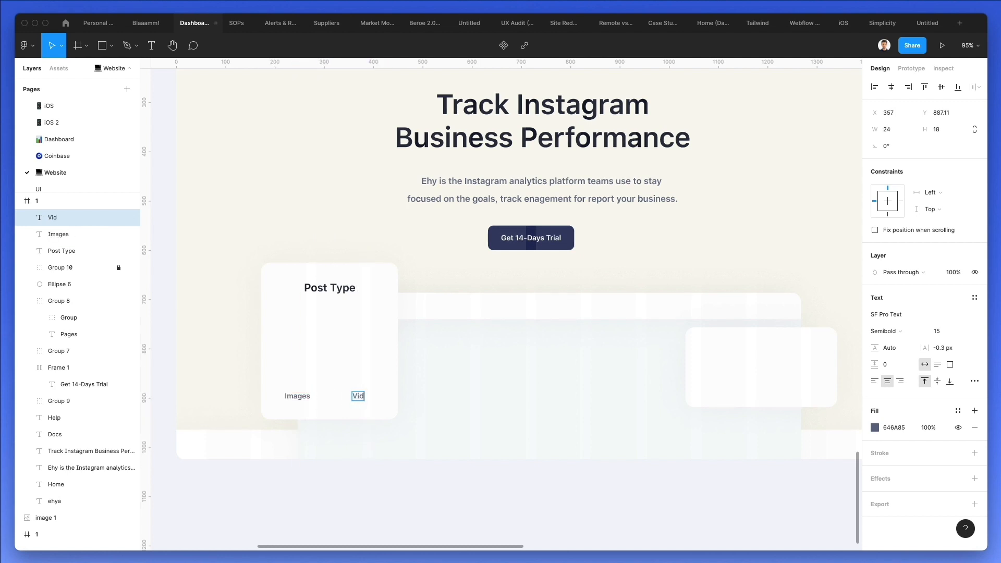
pyautogui.write('eos')
pyautogui.press('Escape')
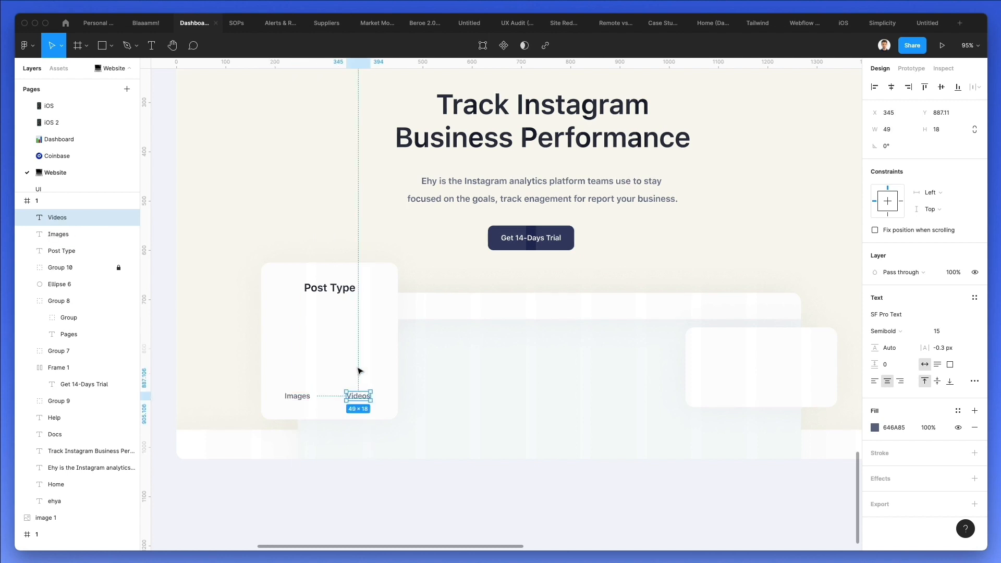
pyautogui.press('Escape')
# - Draw a circle about 11 × 11 in front of the "Images" label and place a copy in front of "Videos"
pyautogui.scroll(5, 342, 378)
pyautogui.press('o')
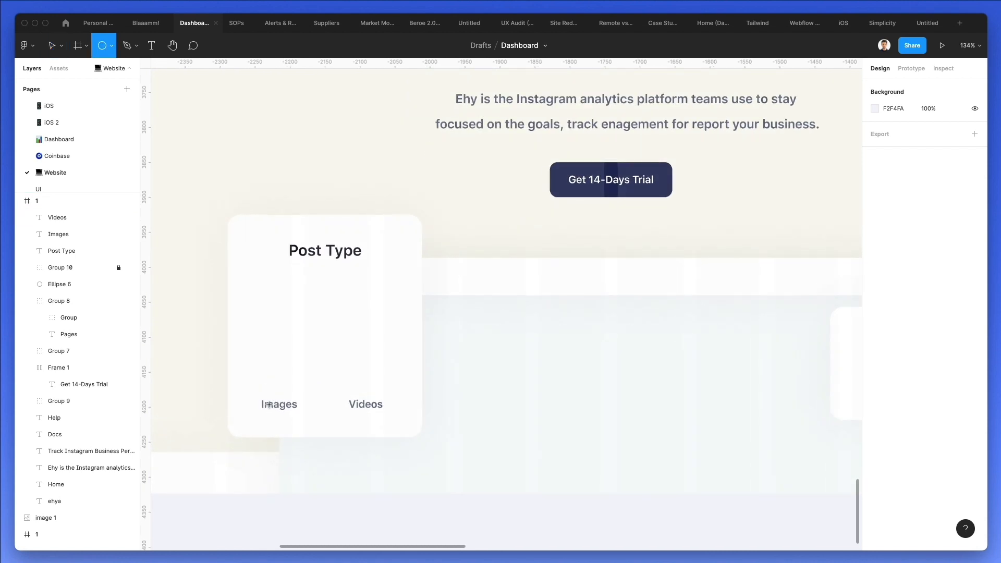
pyautogui.moveTo(248, 402); pyautogui.dragTo(256, 409)
pyautogui.press('Up')
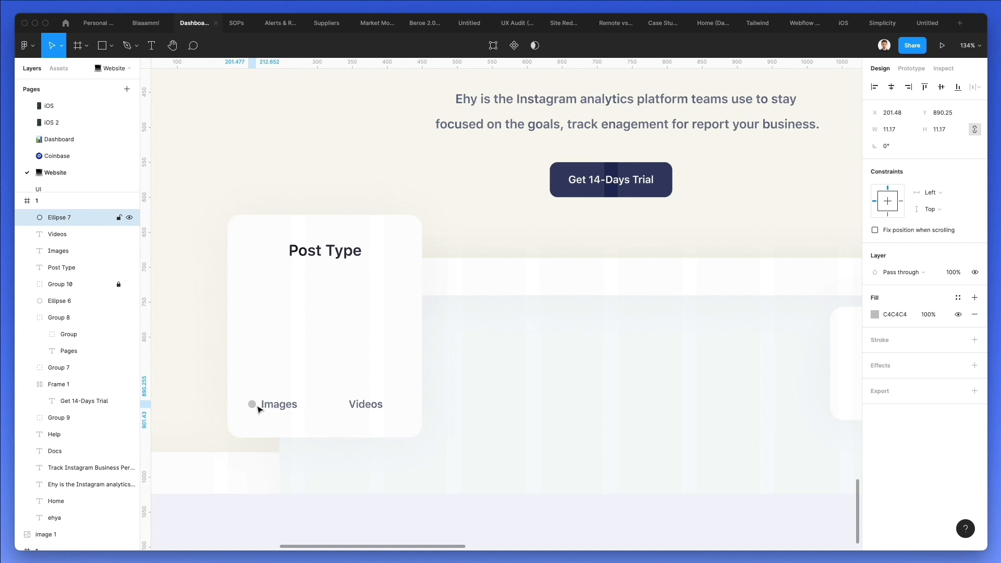
pyautogui.moveTo(257, 408); pyautogui.dragTo(342, 404)
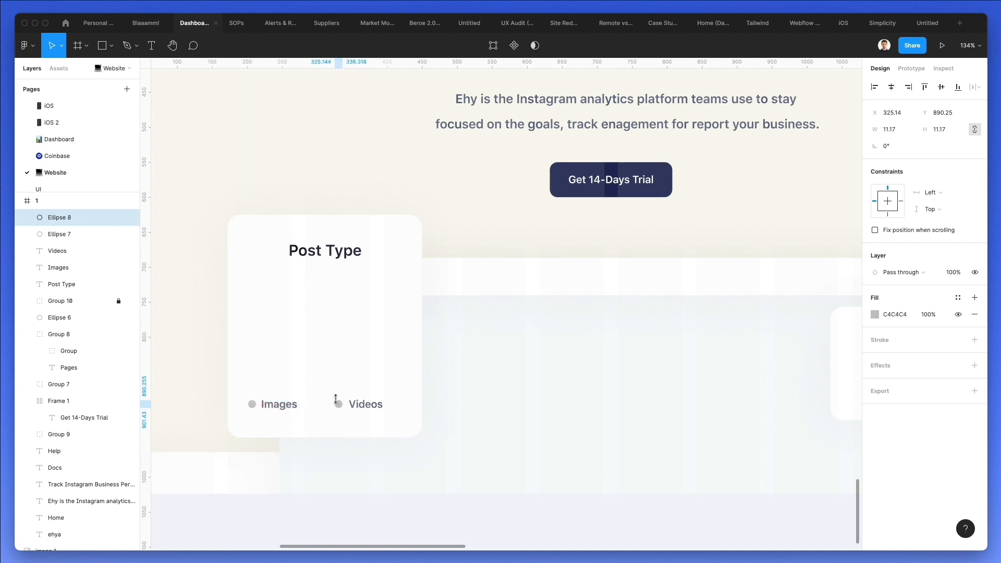
# - Fill the circle in front of "Videos" with blue 0042EC
pyautogui.click(874, 315)
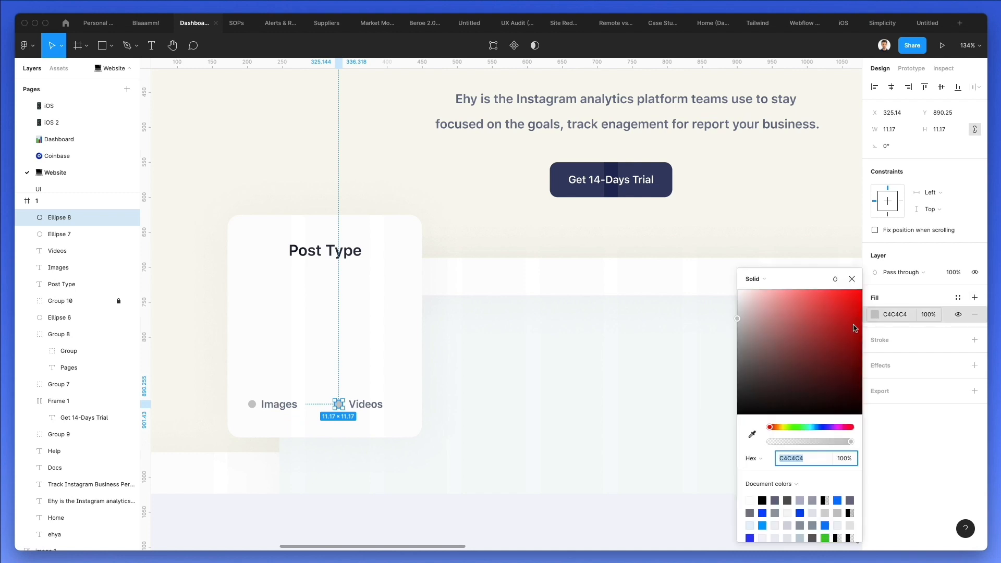
pyautogui.click(763, 512)
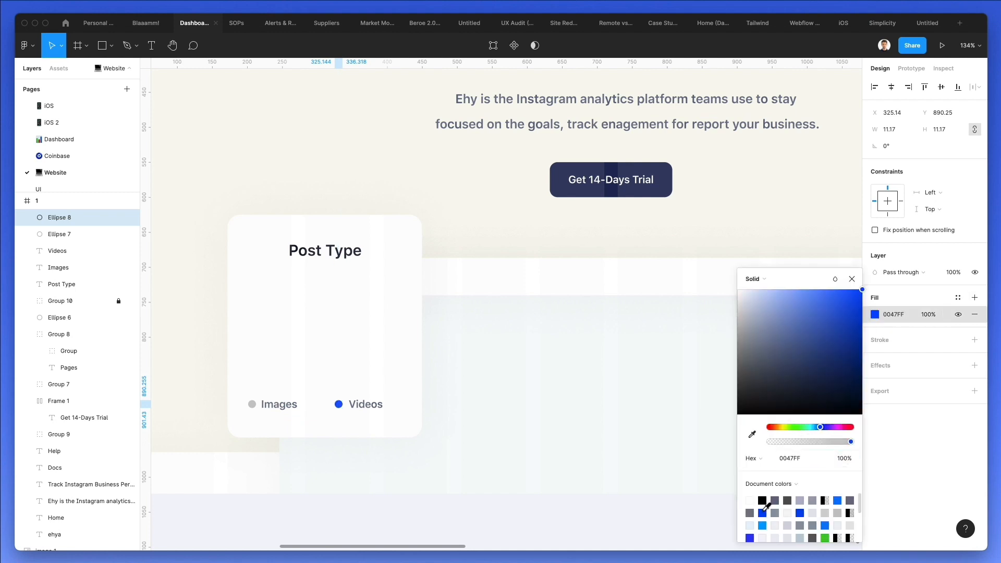
pyautogui.click(863, 300)
pyautogui.click(787, 458)
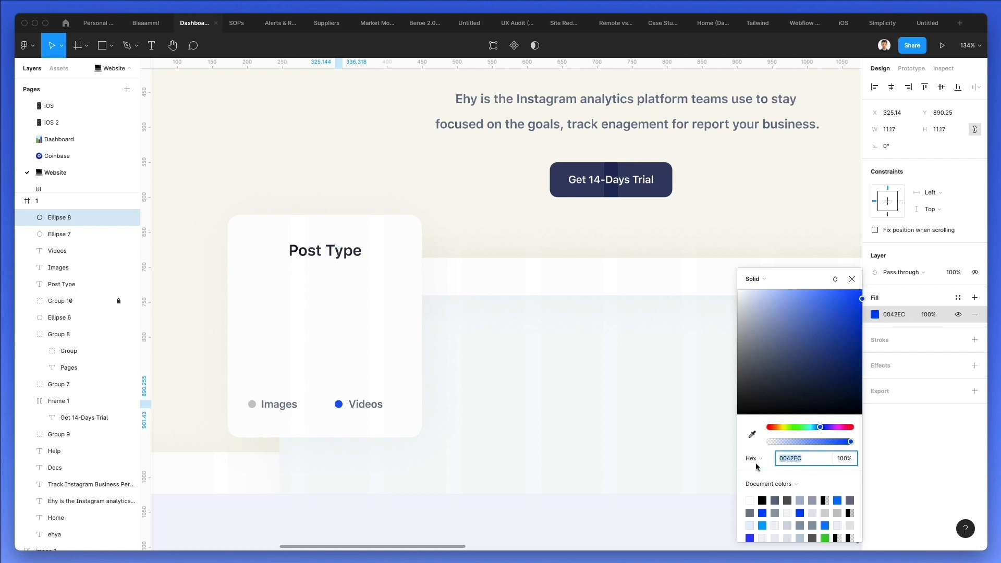
# - Fill the circle in front of "Images" with light blue 00A3FF
pyautogui.click(252, 404)
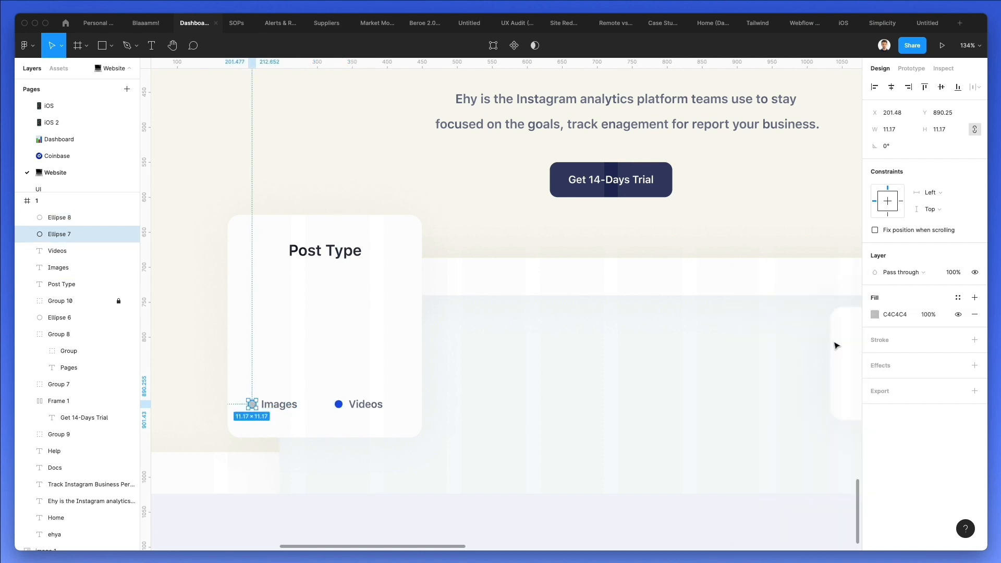
pyautogui.click(875, 314)
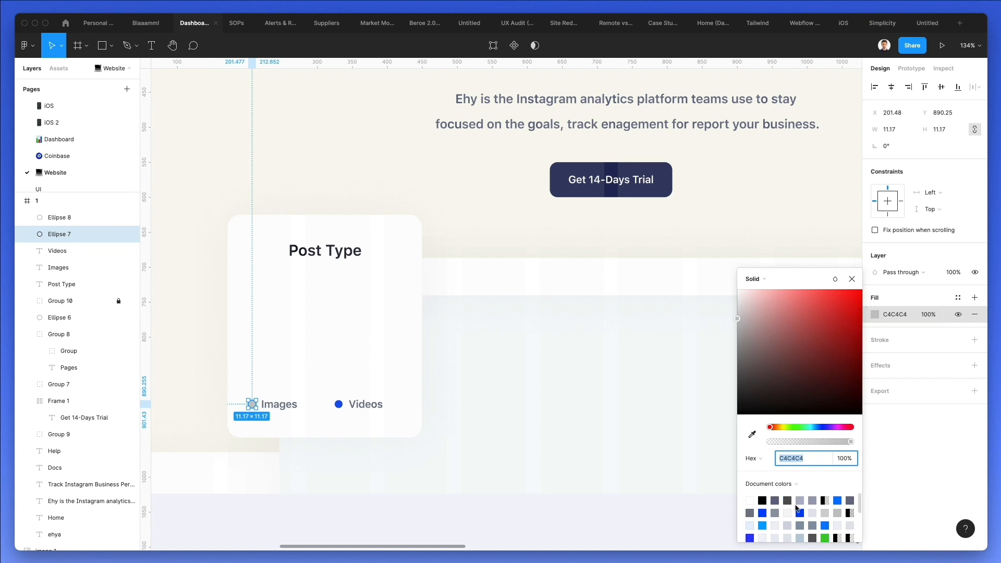
pyautogui.click(762, 525)
pyautogui.click(261, 398)
# - Resize both legend circles to 9.17 and nudge them down 1 px
pyautogui.click(252, 404)
pyautogui.keyDown('shift'); pyautogui.click(339, 404); pyautogui.keyUp('shift')
pyautogui.click(939, 129)
pyautogui.write('9.17')
pyautogui.press('Return')
pyautogui.press('Escape')
pyautogui.press('Down')
pyautogui.click(259, 391)
# - Move the "Images" circle and label closer to the "Videos" pair and group the two
pyautogui.moveTo(210, 381); pyautogui.dragTo(293, 419)
pyautogui.hotkey('shift', 'Right')
pyautogui.hotkey('shift', 'Right')
pyautogui.press('Left')
pyautogui.press('Left')
pyautogui.press('Left')
pyautogui.press('Left')
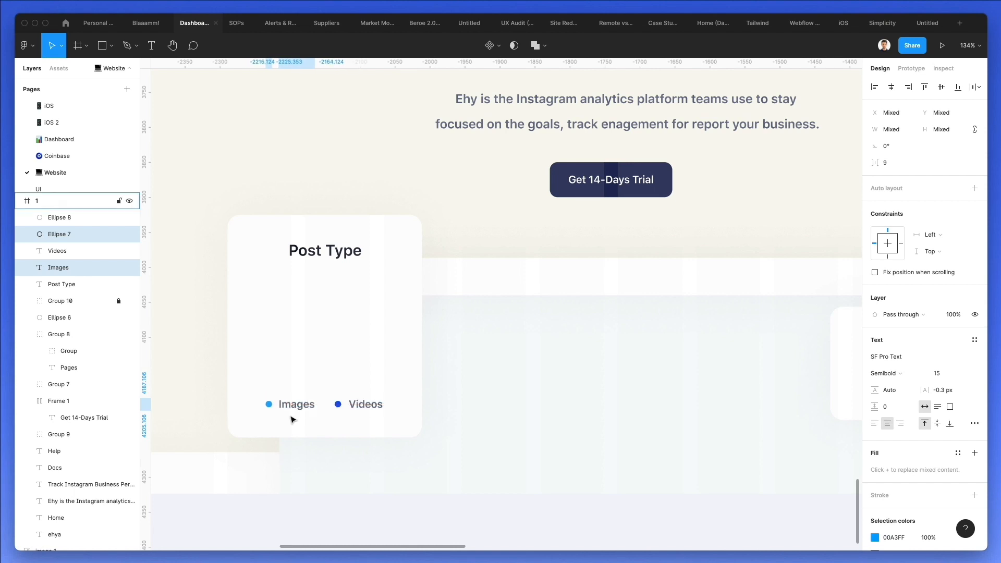
pyautogui.press('super+g')
# - Group the "Videos" circle with its label, and shift both legend groups 2 px to the right
pyautogui.moveTo(333, 397); pyautogui.dragTo(382, 418)
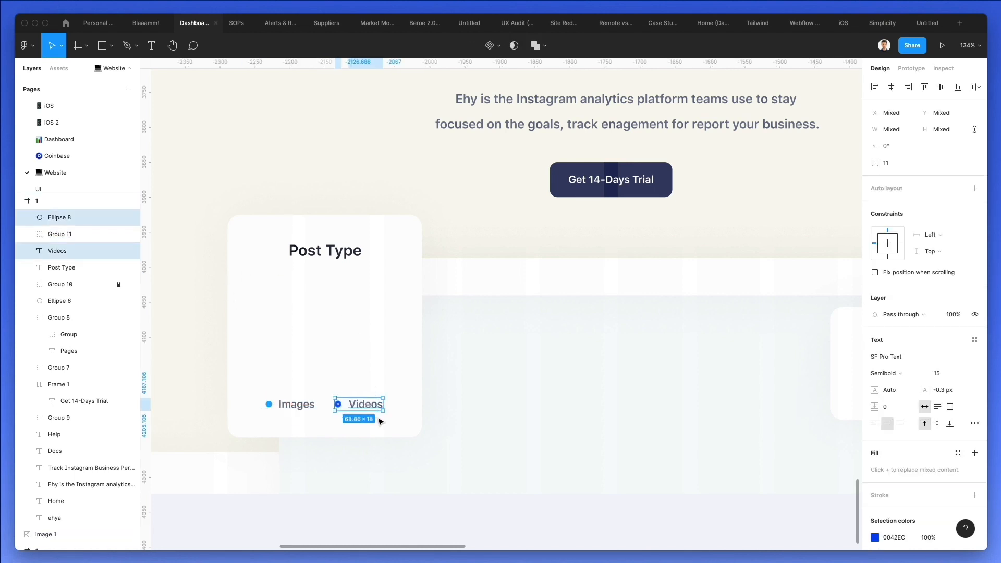
pyautogui.press('super+g')
pyautogui.moveTo(390, 372); pyautogui.dragTo(268, 427)
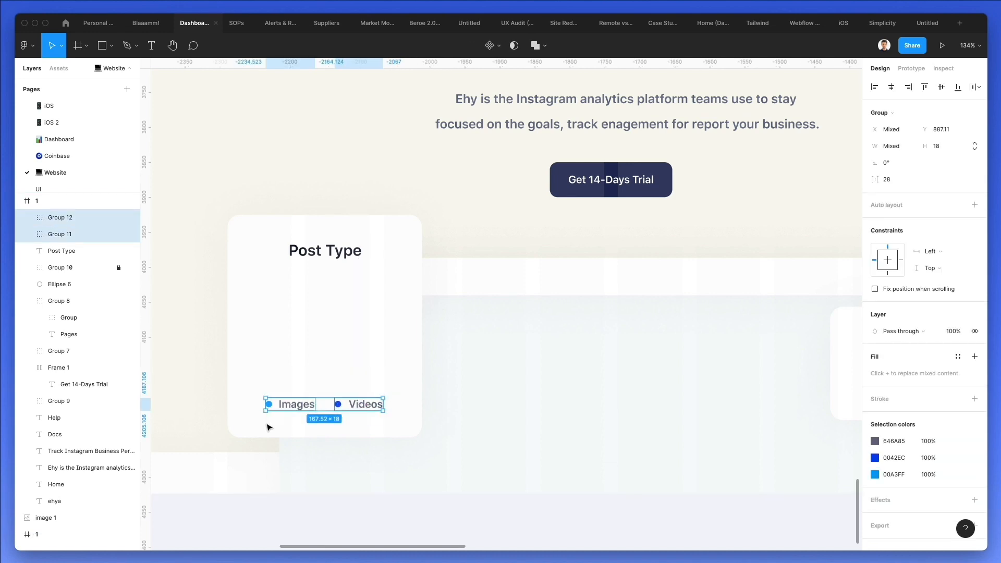
pyautogui.press('Right')
pyautogui.press('Right')
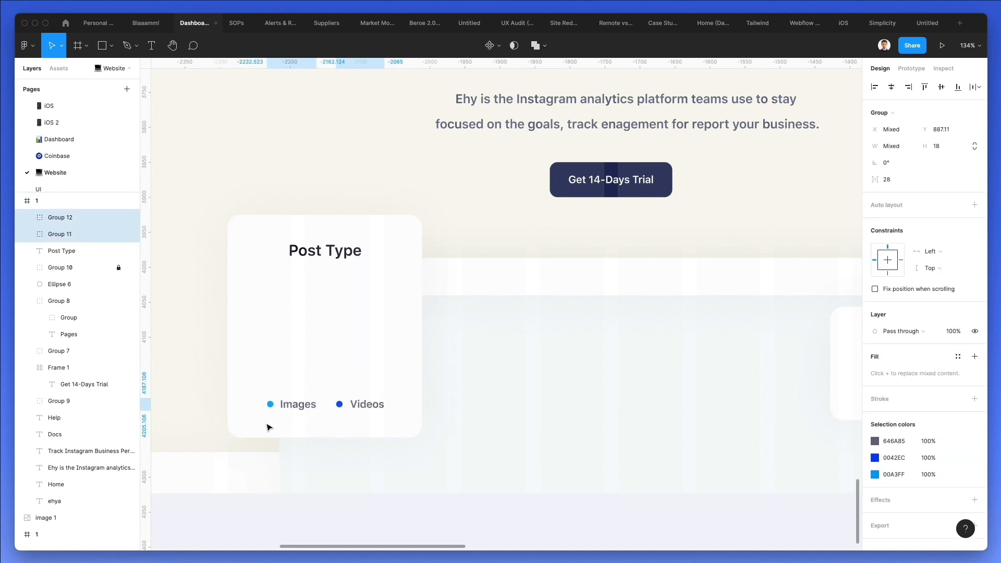
pyautogui.click(315, 347)
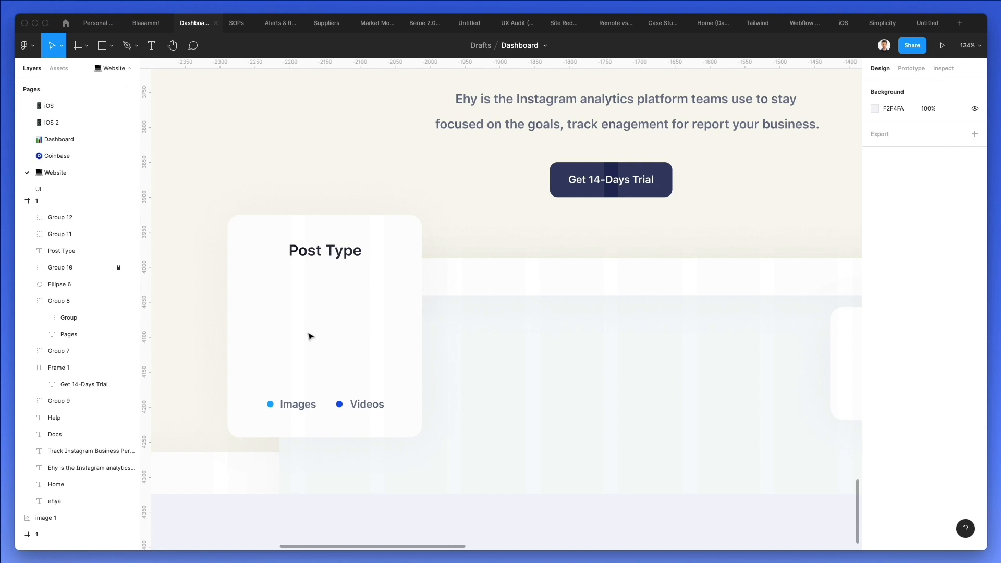
# - Draw a circle about 149 × 149 in the middle of the card, between the "Post Type" heading and the legend
pyautogui.press('o')
pyautogui.moveTo(318, 325); pyautogui.dragTo(346, 294)
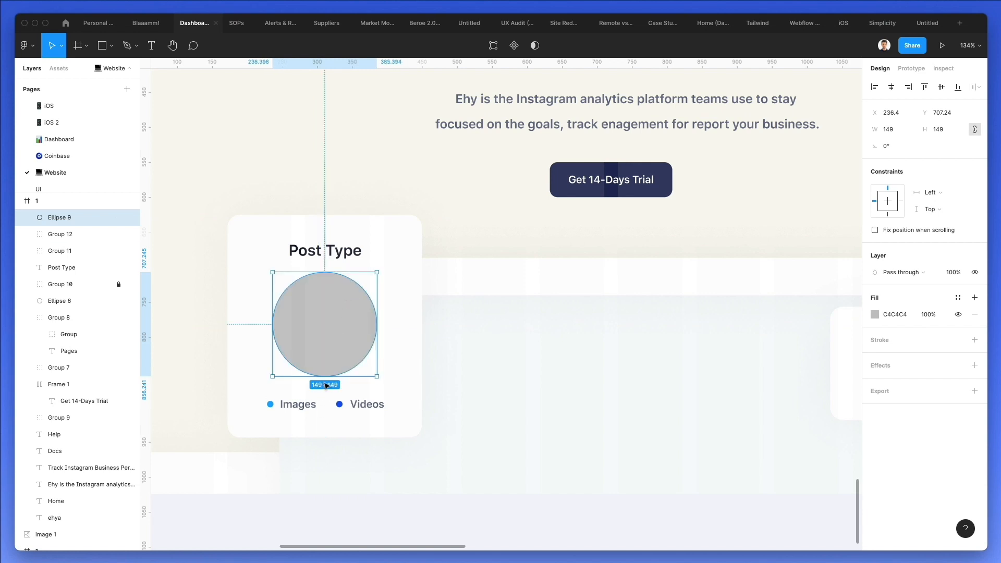
pyautogui.moveTo(330, 353); pyautogui.dragTo(330, 352)
# - Replace the large circle's fill with an inside stroke 9 px wide in the "Images" circle's colour, 00A3FF
pyautogui.click(975, 340)
pyautogui.click(975, 314)
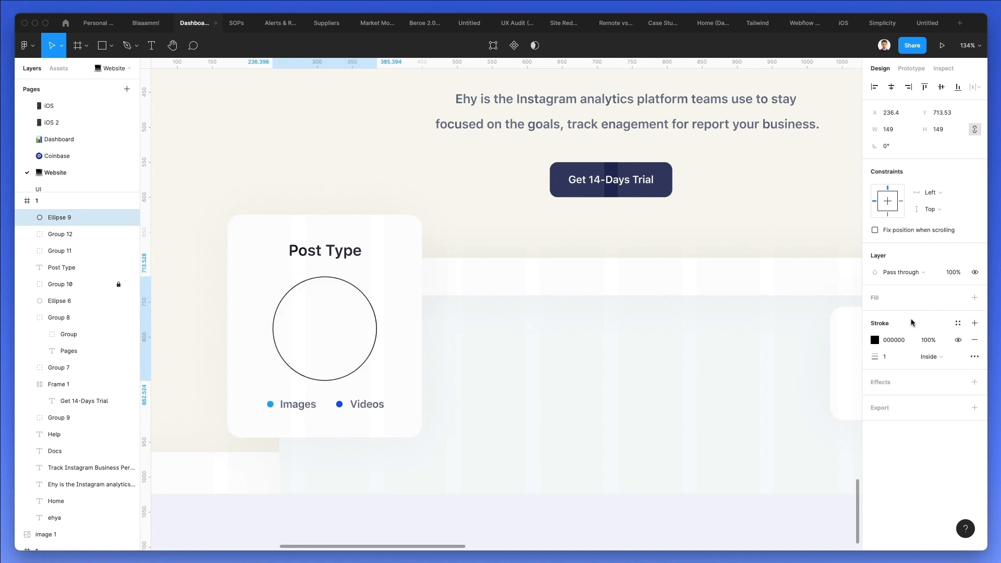
pyautogui.click(891, 359)
pyautogui.press('Up')
pyautogui.press('Up')
pyautogui.press('Up')
pyautogui.press('Up')
pyautogui.press('Up')
pyautogui.press('Up')
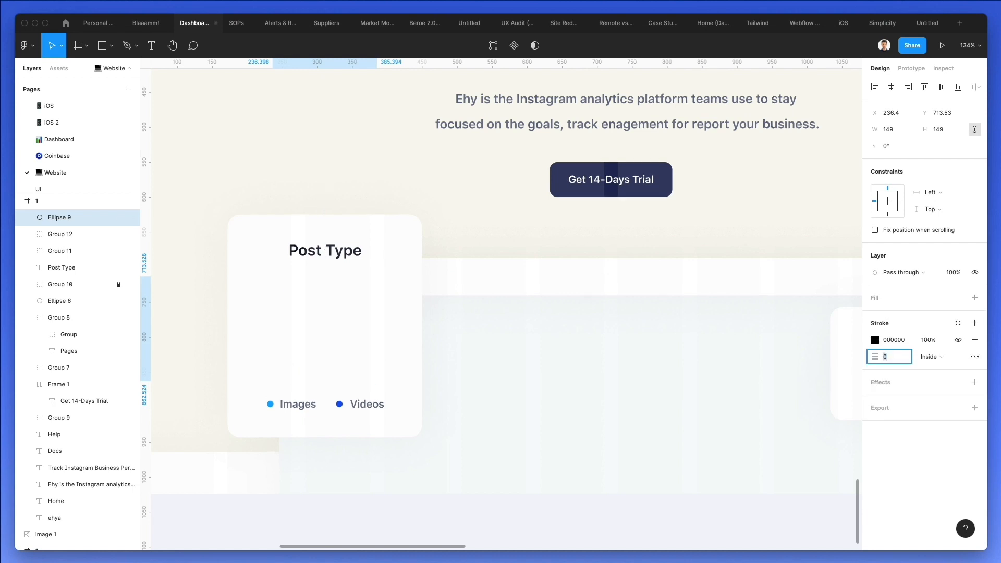
pyautogui.press('Up')
pyautogui.press('Up')
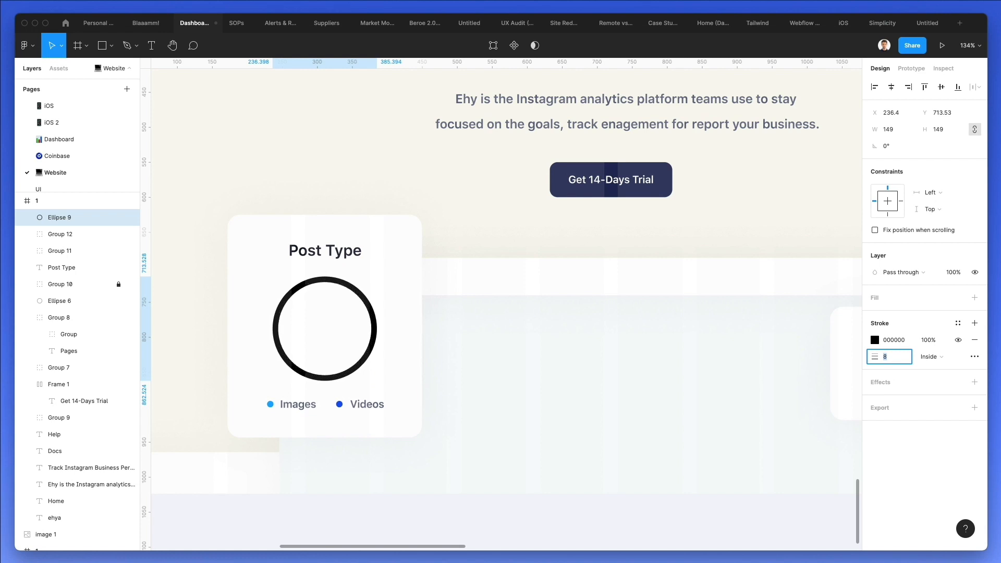
pyautogui.press('Return')
pyautogui.press('i')
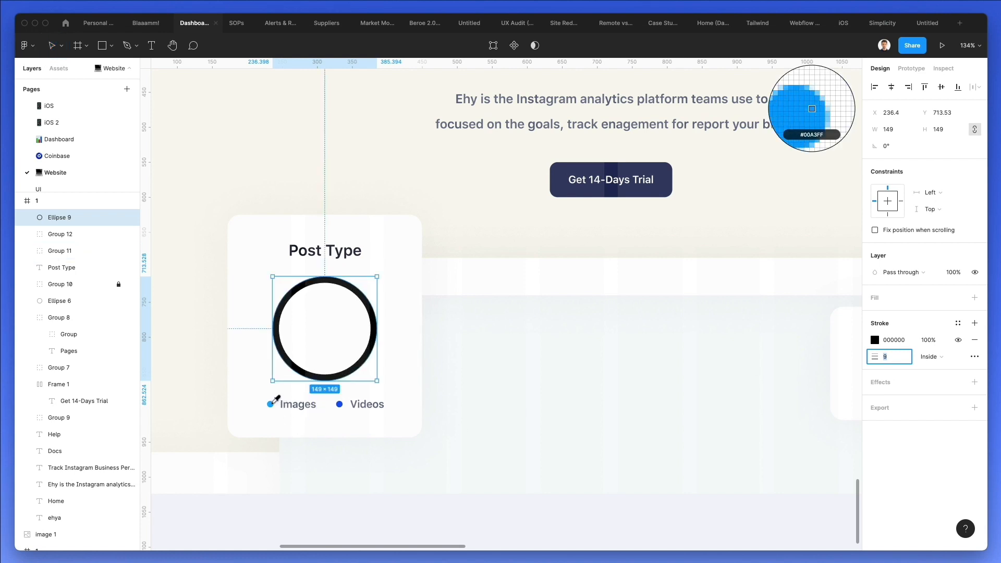
pyautogui.click(271, 405)
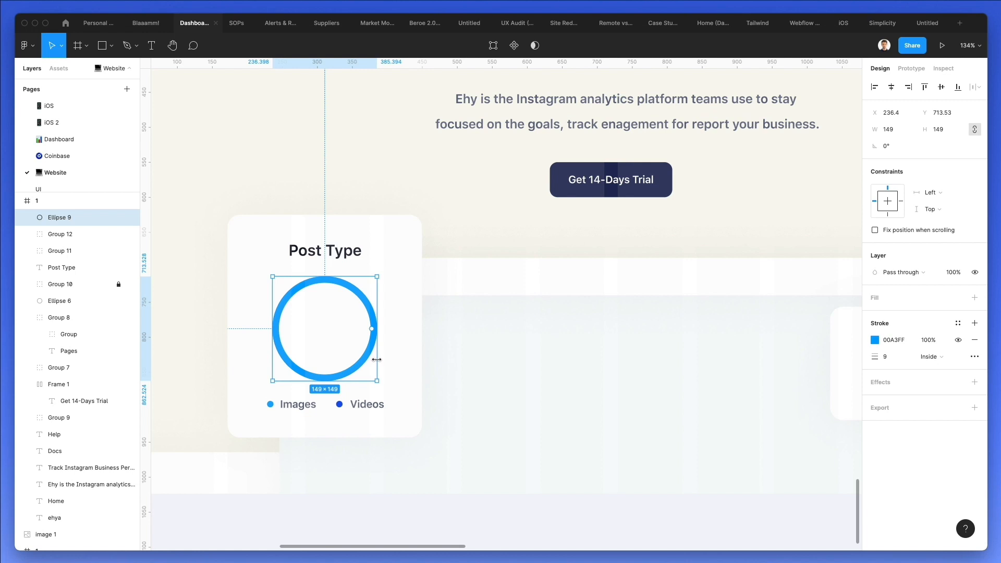
# - Delete the large circle's rightmost anchor point to leave a left half arc, and give its open ends Round caps
pyautogui.doubleClick(371, 320)
pyautogui.click(377, 329)
pyautogui.press('Delete')
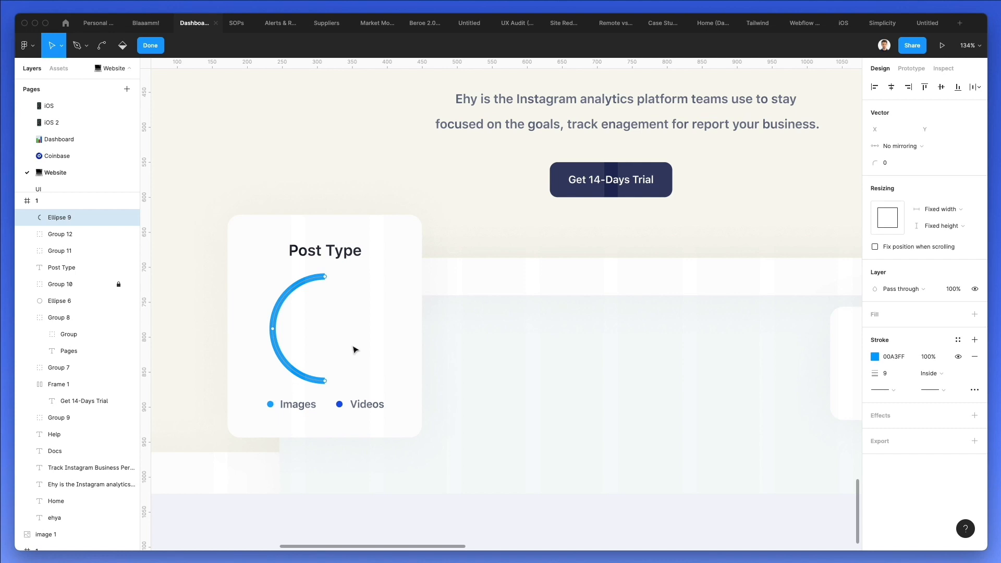
pyautogui.click(935, 391)
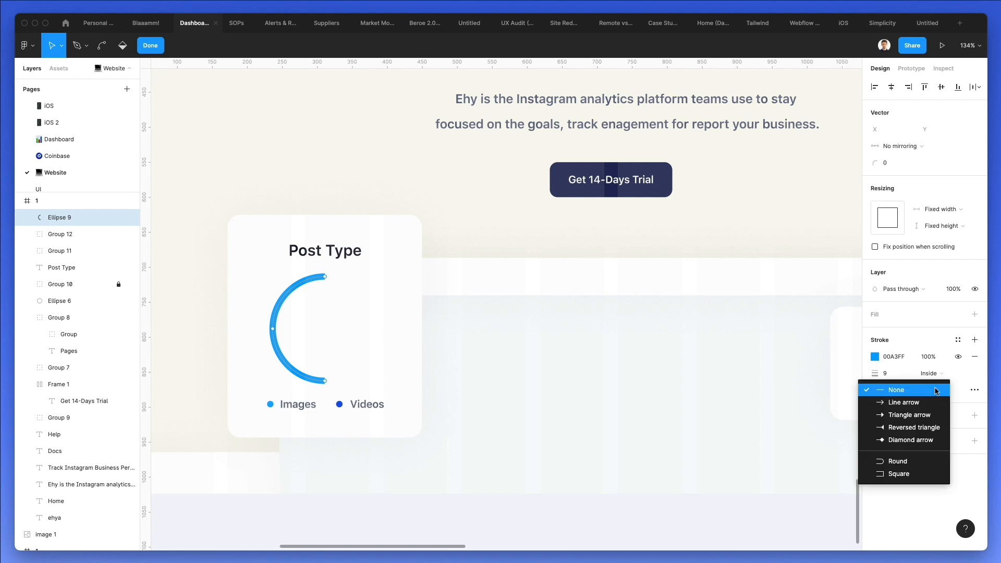
pyautogui.click(902, 464)
pyautogui.press('Escape')
pyautogui.press('Escape')
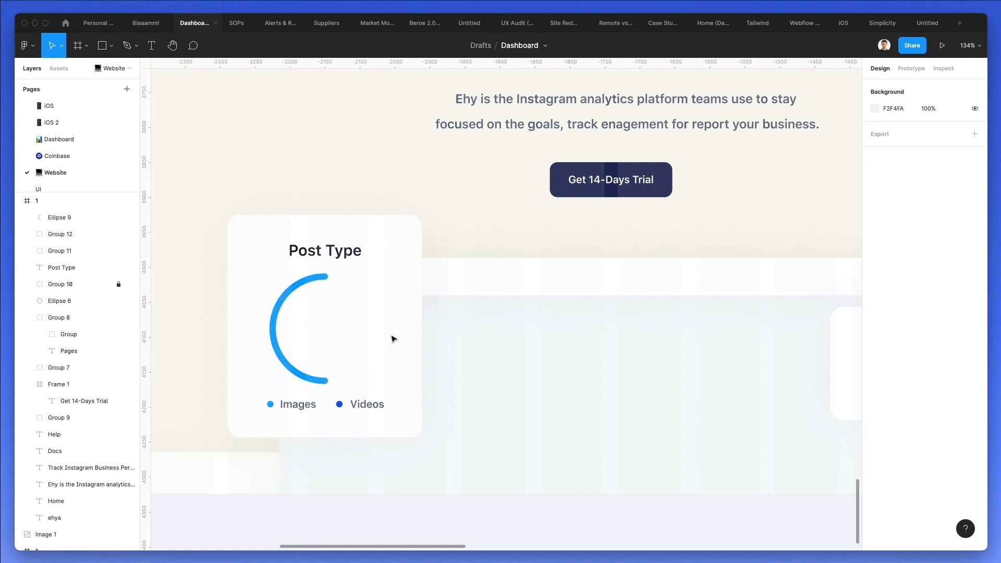
# - Duplicate the left arc, place the copy to its right and mirror it horizontally to form the ring's right half
pyautogui.click(293, 291)
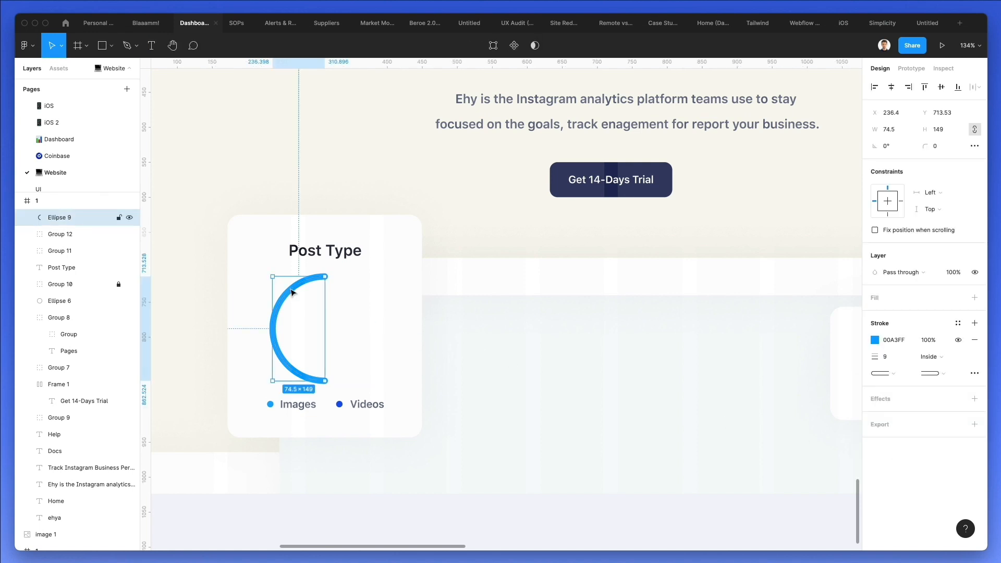
pyautogui.press('super+v')
pyautogui.hotkey('shift', 'v')
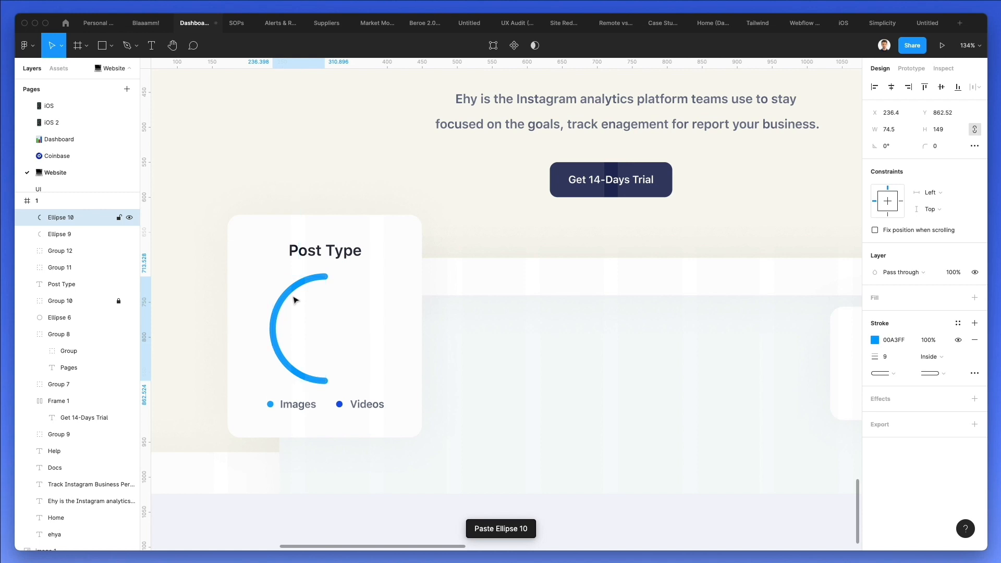
pyautogui.moveTo(289, 292); pyautogui.dragTo(364, 298)
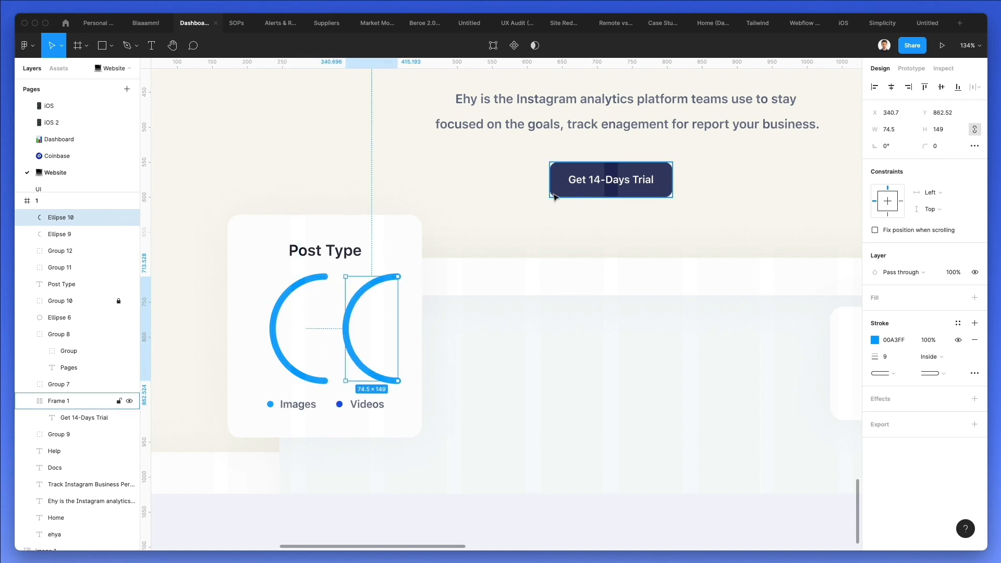
pyautogui.press('super+h')
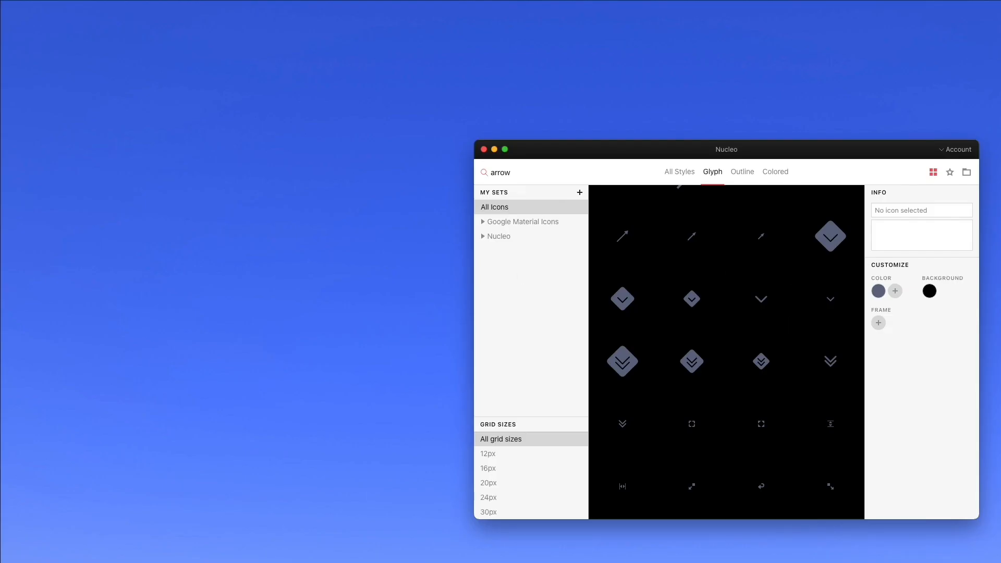
pyautogui.press('super+Tab')
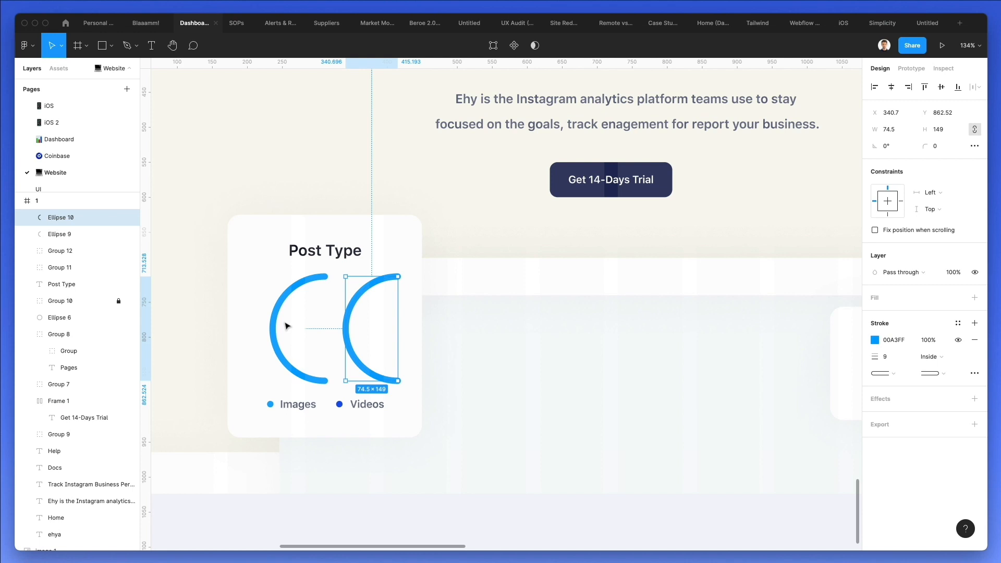
pyautogui.hotkey('shift', 'v')
pyautogui.hotkey('shift', 'h')
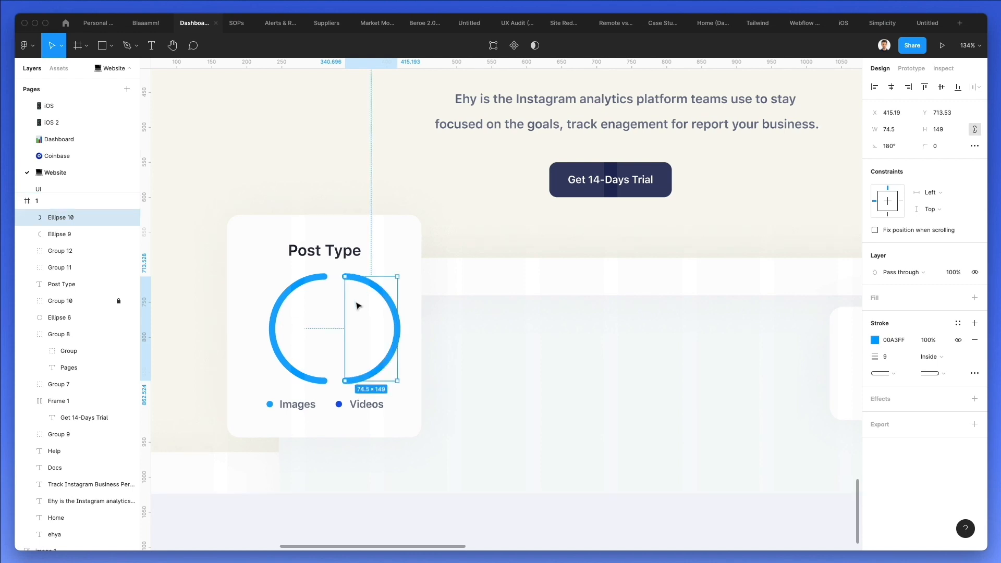
# - Move the right arc close to the left one and recolour its stroke with the "Videos" circle's blue, 0042EC
pyautogui.moveTo(385, 287); pyautogui.dragTo(366, 303)
pyautogui.press('i')
pyautogui.click(340, 403)
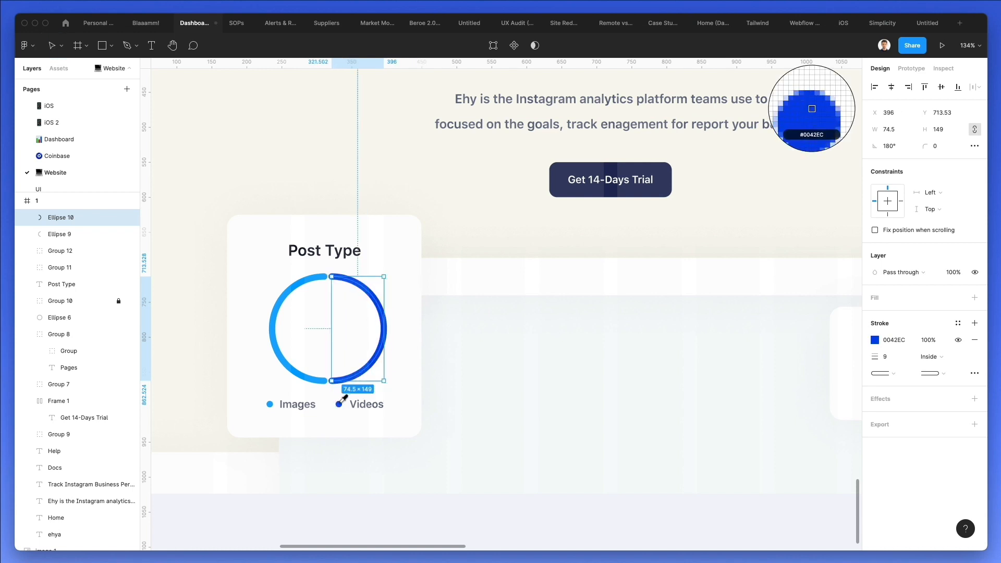
pyautogui.click(399, 319)
pyautogui.click(381, 310)
pyautogui.press('Right')
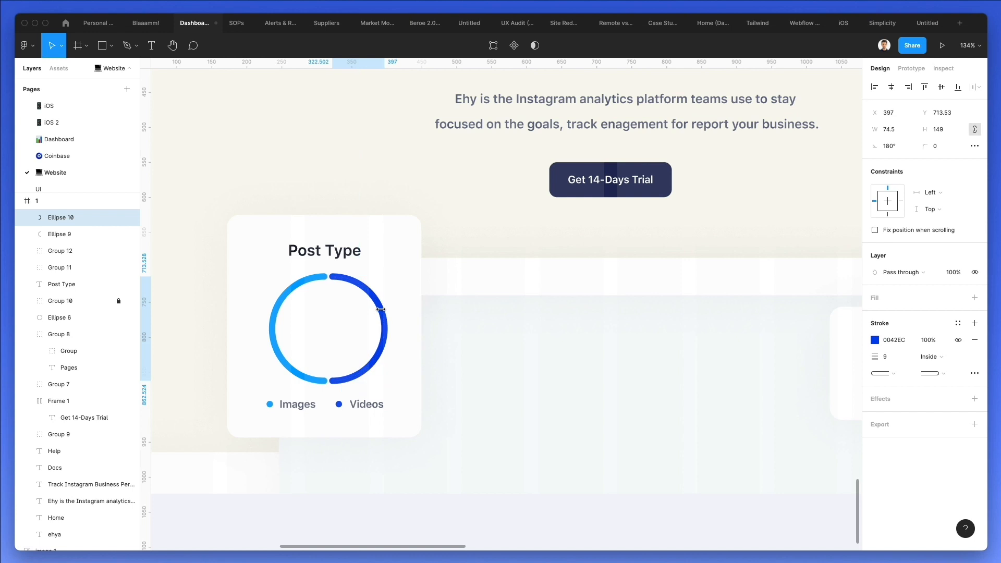
# - Shift both arcs 10 px to the left, and pull in the left arc's open ends to make it 72.5 wide
pyautogui.moveTo(410, 288); pyautogui.dragTo(209, 353)
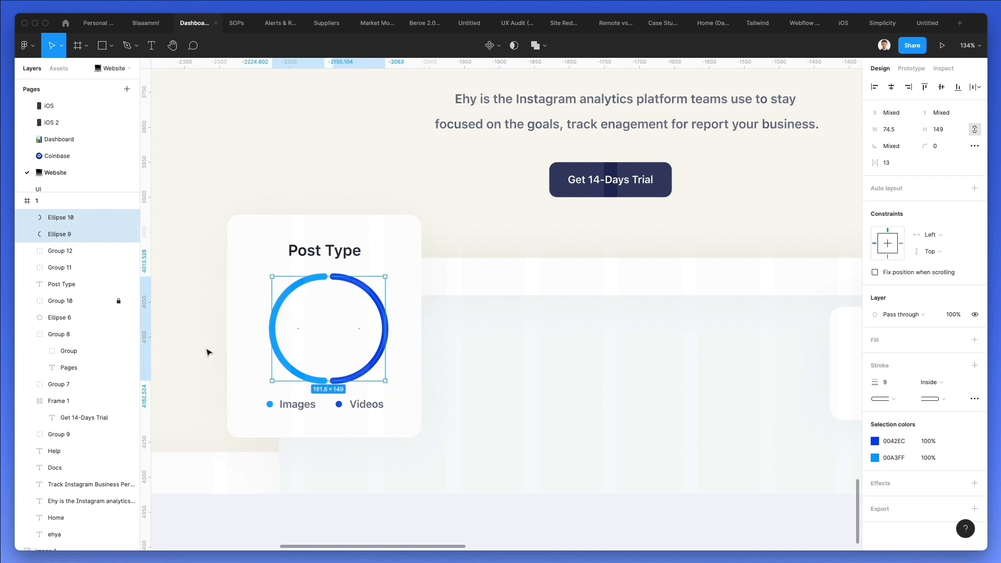
pyautogui.hotkey('shift', 'Left')
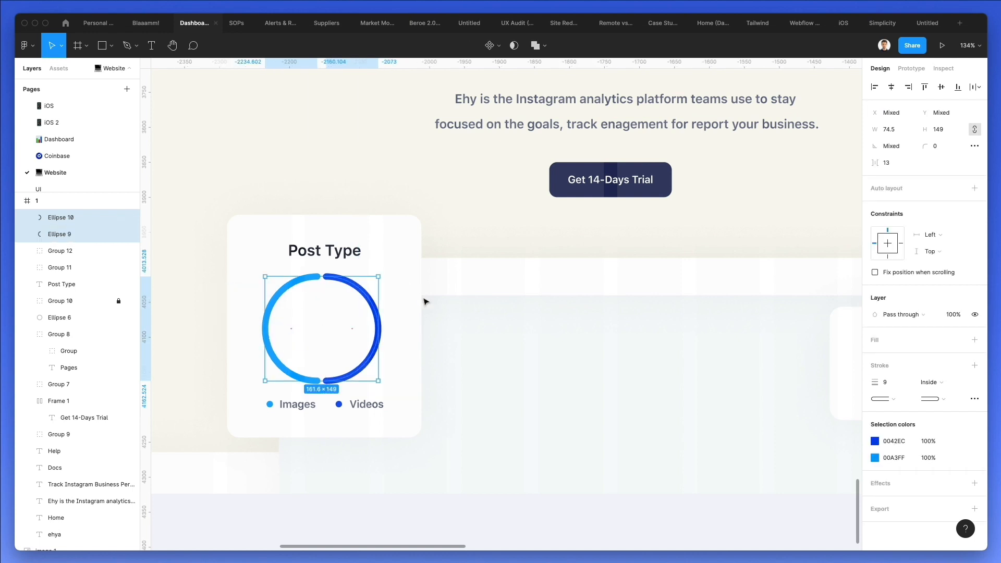
pyautogui.click(319, 311)
pyautogui.click(315, 285)
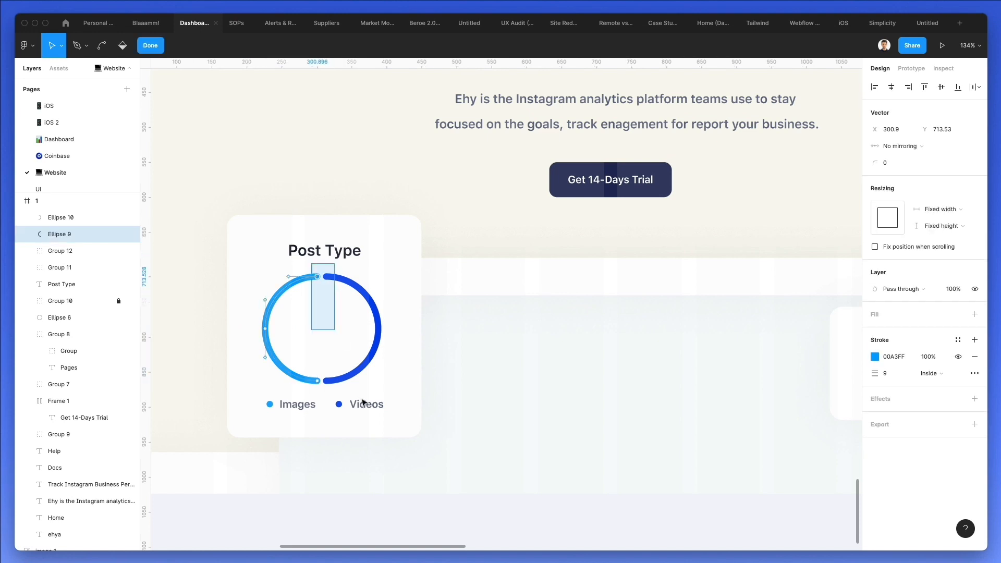
pyautogui.press('Return')
pyautogui.press('Escape')
pyautogui.press('Escape')
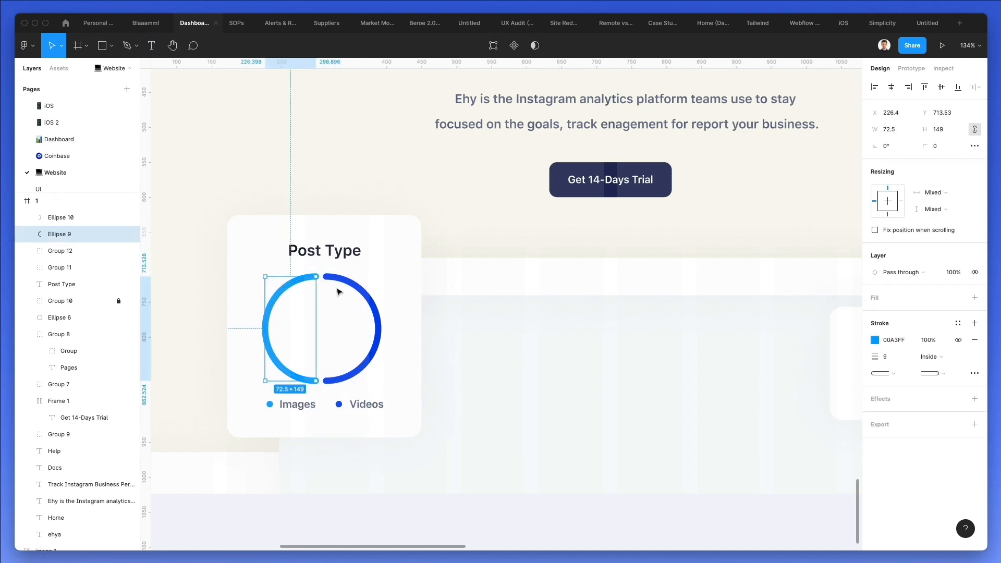
# - Pull in the right arc's open ends to make it 72.5 wide, and nudge it 2 px toward the left arc
pyautogui.click(334, 278)
pyautogui.press('Return')
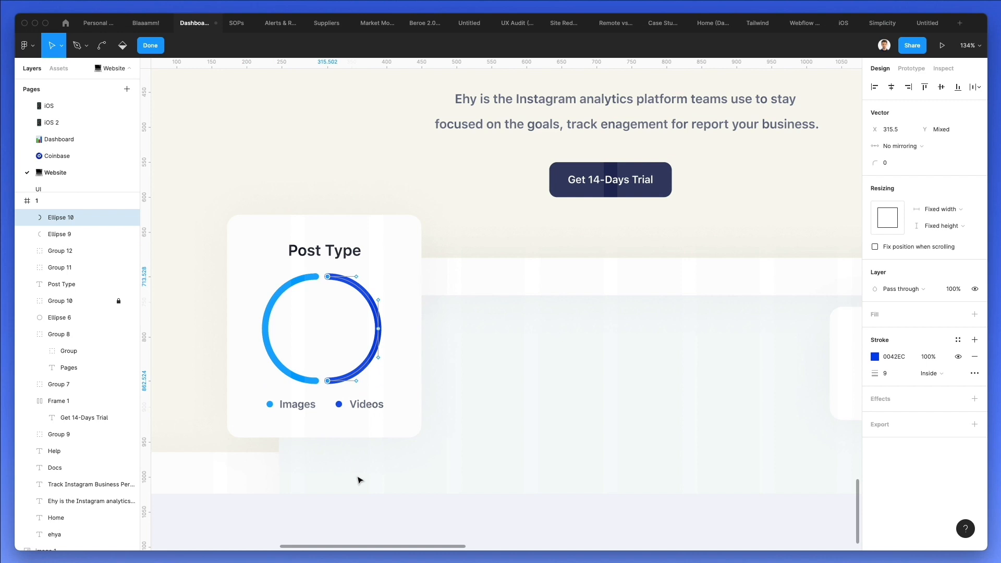
pyautogui.hscroll(-2, 357, 476)
pyautogui.press('Escape')
pyautogui.click(421, 385)
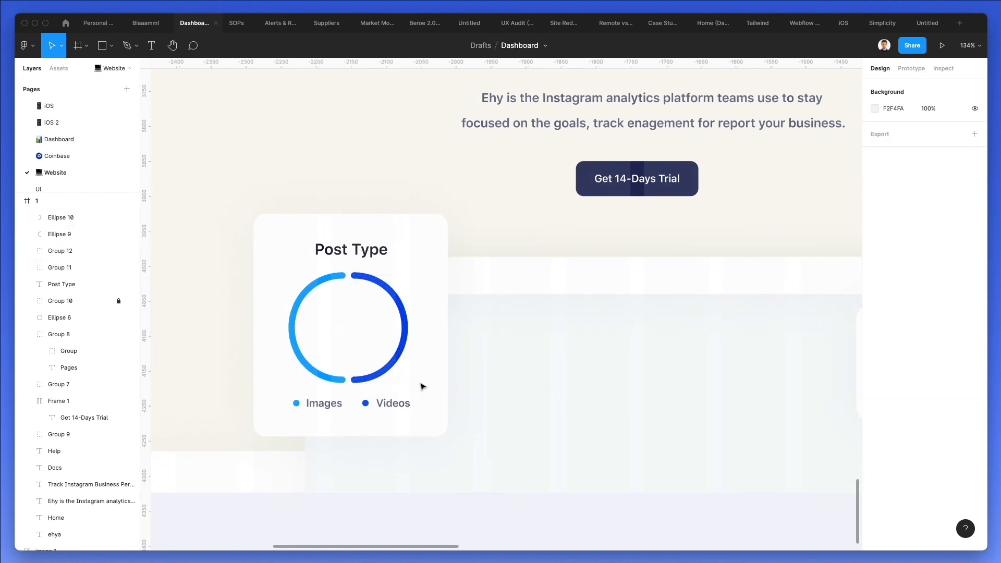
pyautogui.click(405, 339)
pyautogui.press('Left')
pyautogui.press('Left')
pyautogui.press('Escape')
# - Try a stroke width of 10 on both arcs and set it back to 9
pyautogui.moveTo(449, 287); pyautogui.dragTo(245, 354)
pyautogui.click(895, 385)
pyautogui.press('Up')
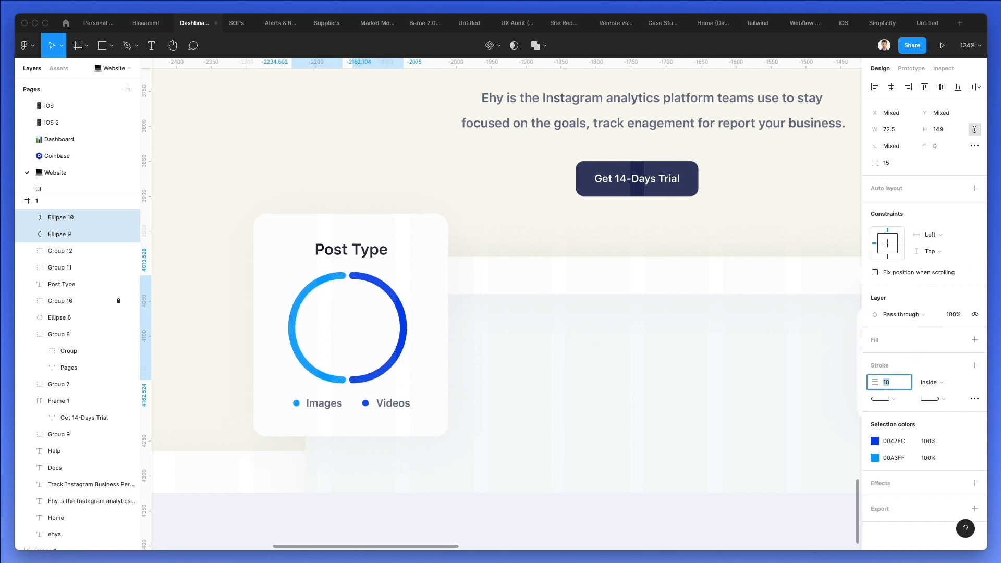
pyautogui.press('Down')
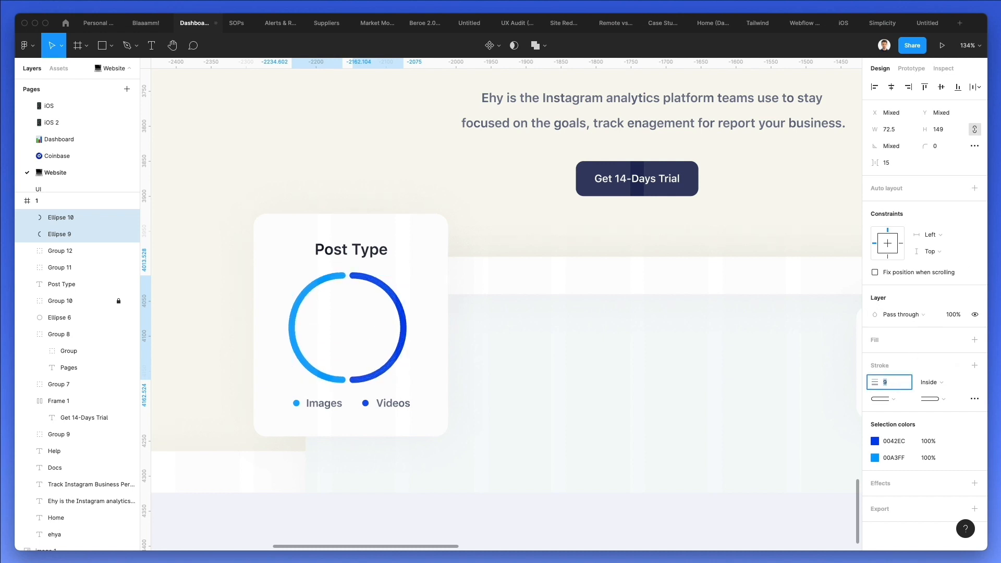
# - Set both arcs' stroke width to 10, scale the ring down to about 140 by 129, and centre it between the title and legend
pyautogui.press('Up')
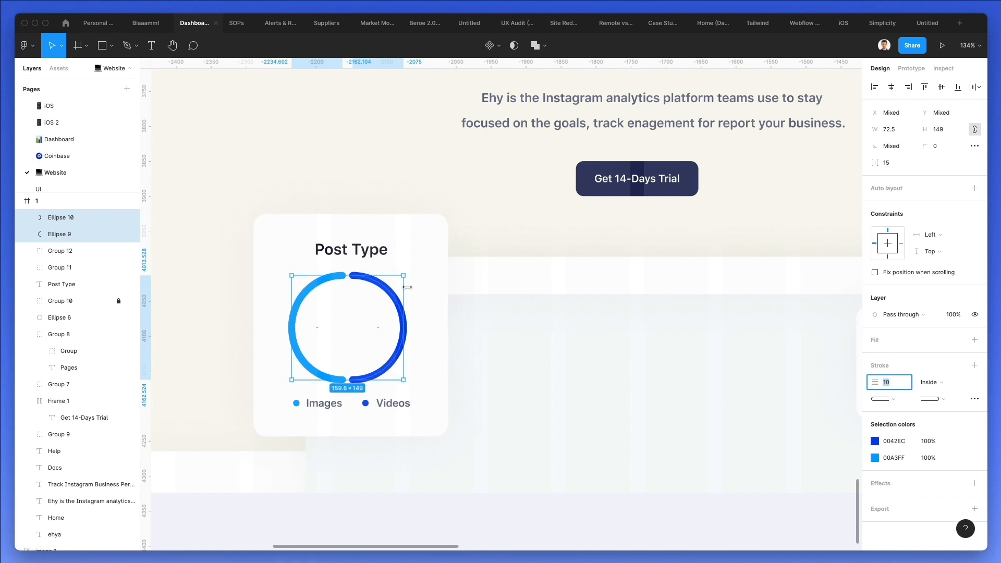
pyautogui.moveTo(372, 275); pyautogui.dragTo(372, 284)
pyautogui.click(453, 283)
pyautogui.click(393, 306)
pyautogui.moveTo(418, 287); pyautogui.dragTo(240, 335)
pyautogui.moveTo(393, 307); pyautogui.dragTo(389, 301)
pyautogui.moveTo(350, 369); pyautogui.dragTo(351, 373)
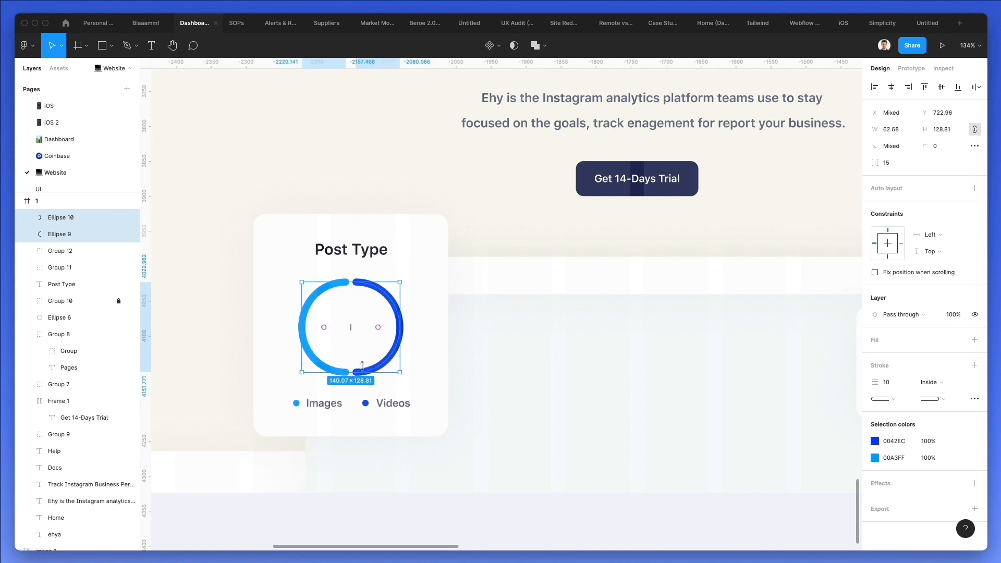
pyautogui.click(444, 343)
# - Add a circle about 57 px wide in the ring's centre and give it the card's white fill and drop shadow
pyautogui.press('o')
pyautogui.moveTo(353, 326); pyautogui.dragTo(362, 309)
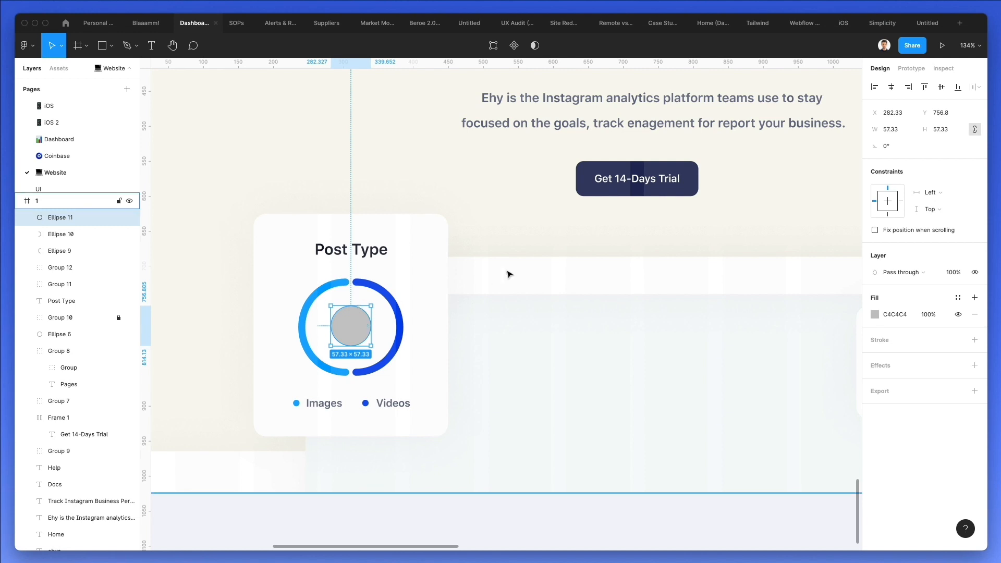
pyautogui.keyDown('super'); pyautogui.rightClick(441, 244); pyautogui.keyUp('super')
pyautogui.click(483, 271)
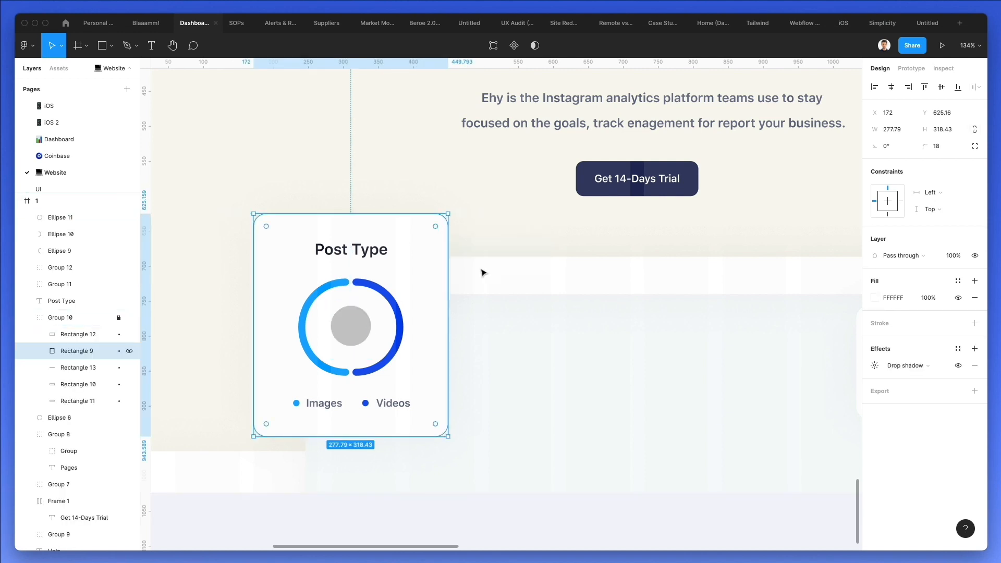
pyautogui.press('alt')
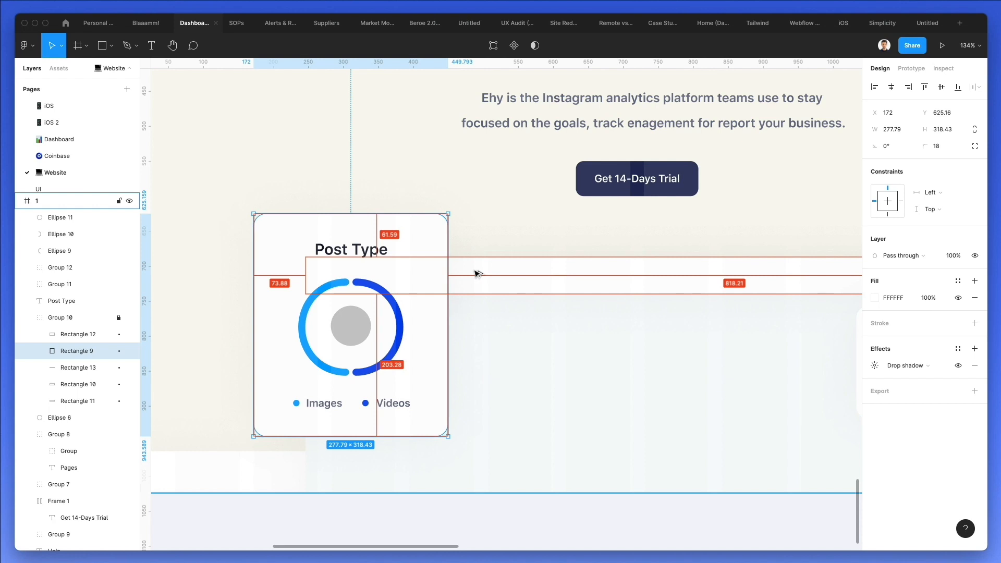
pyautogui.click(351, 329)
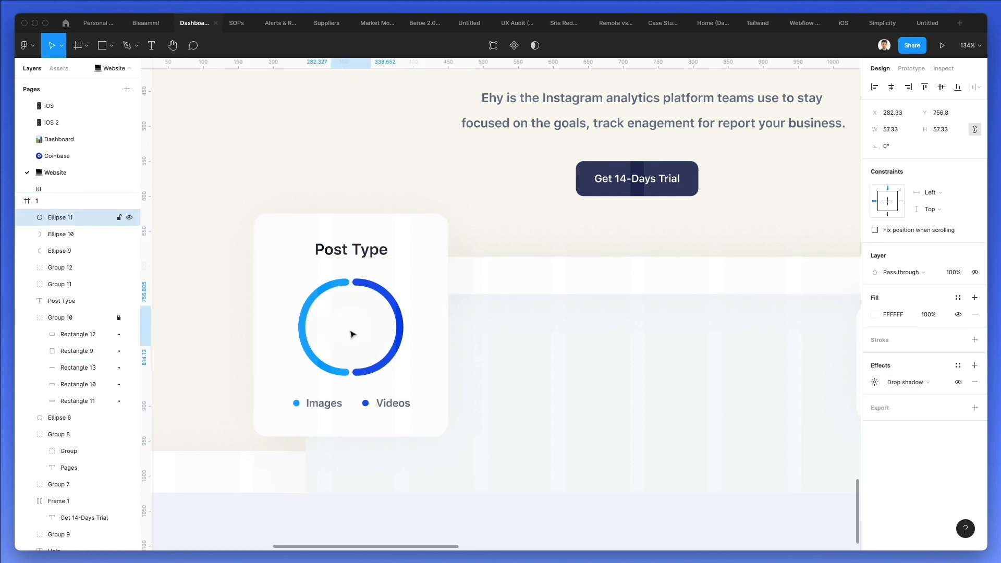
# - Adjust the centre circle's drop shadow to a blur of 16 and 10% opacity
pyautogui.click(875, 382)
pyautogui.click(801, 441)
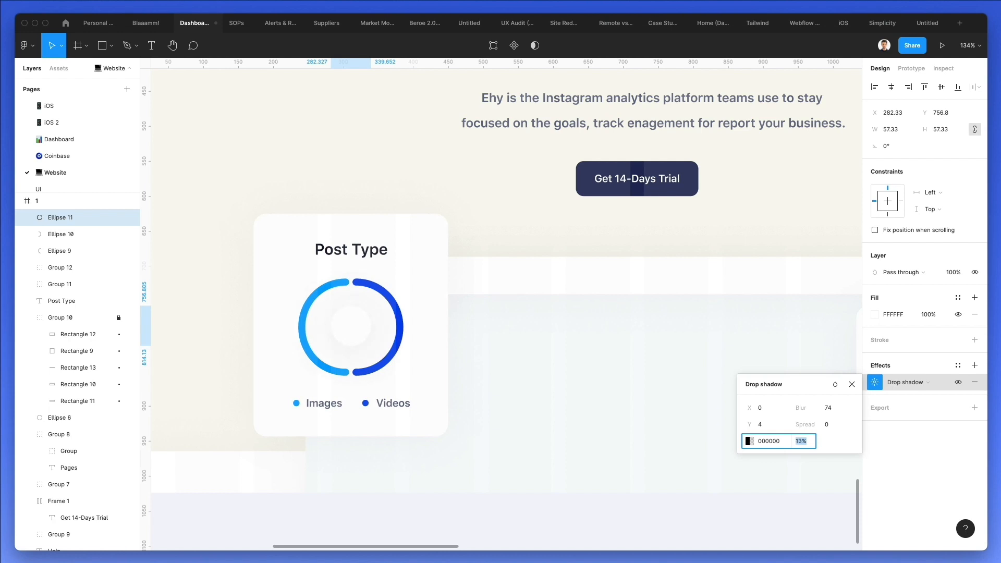
pyautogui.click(828, 408)
pyautogui.write('44')
pyautogui.press('Return')
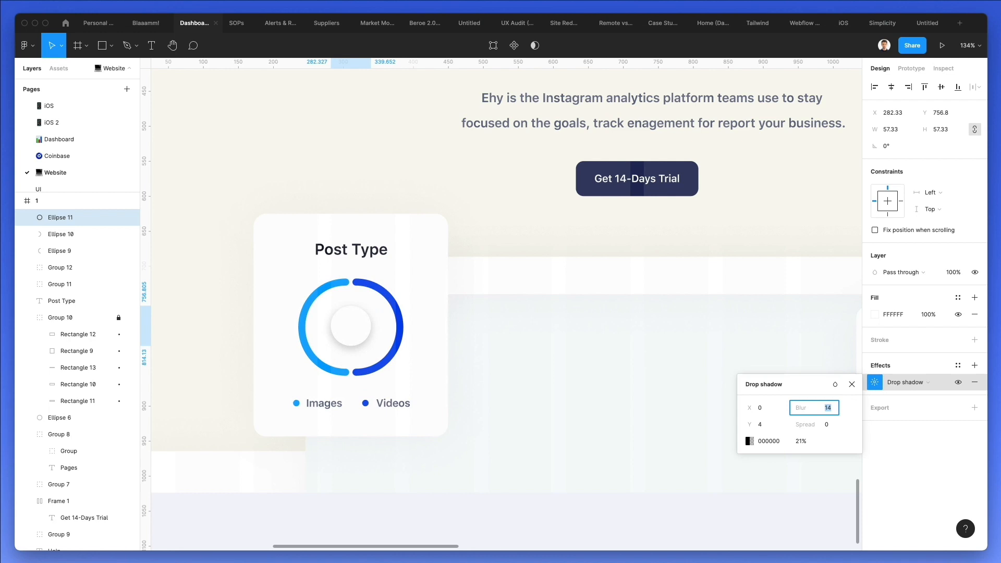
pyautogui.click(800, 441)
pyautogui.write('1')
pyautogui.press('Return')
pyautogui.hotkey('shift', 'Up')
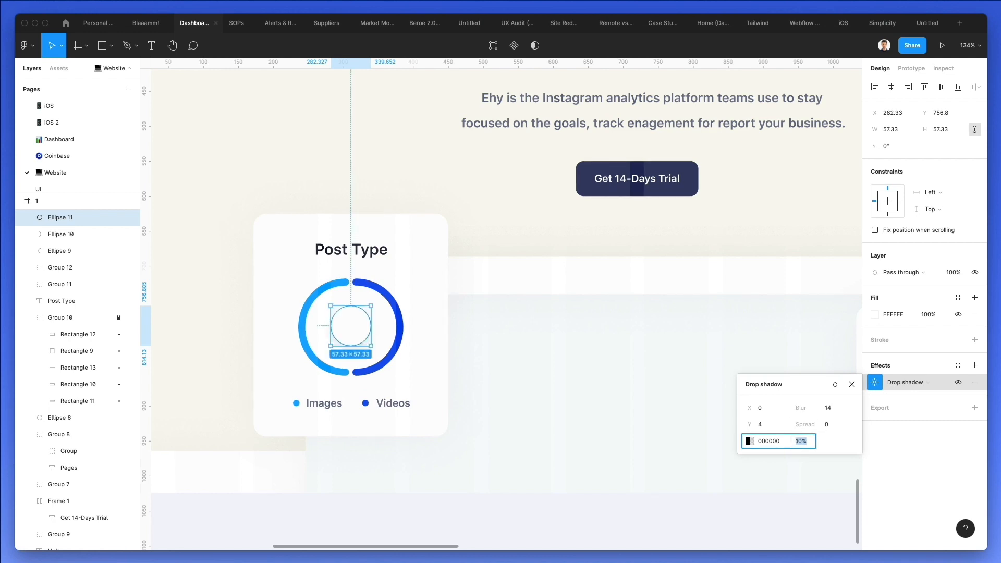
pyautogui.click(835, 408)
pyautogui.press('Up')
pyautogui.press('Up')
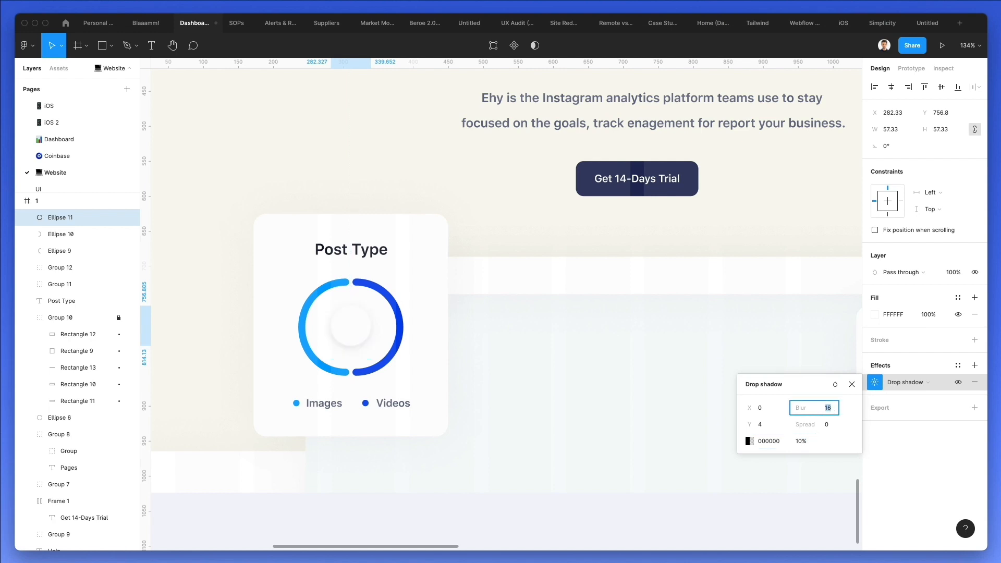
# - Nudge the ring's centre circle down 2 px
pyautogui.click(350, 326)
pyautogui.press('Down')
pyautogui.press('Right')
pyautogui.press('Left')
pyautogui.press('Down')
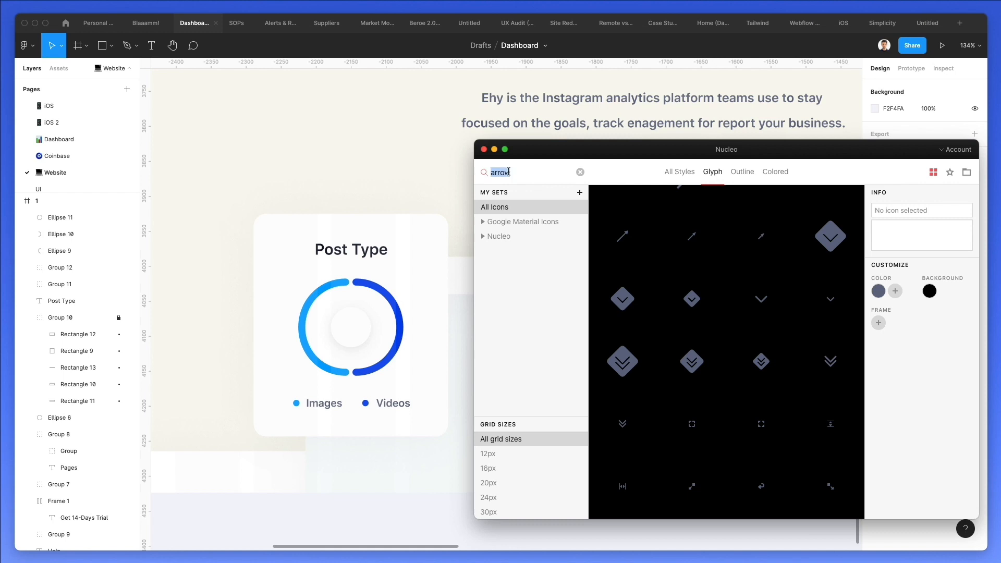
# - Search Nucleo for "upload", place the move-up icon in the ring's centre circle, and scale it to about 22 px
pyautogui.write('uploa')
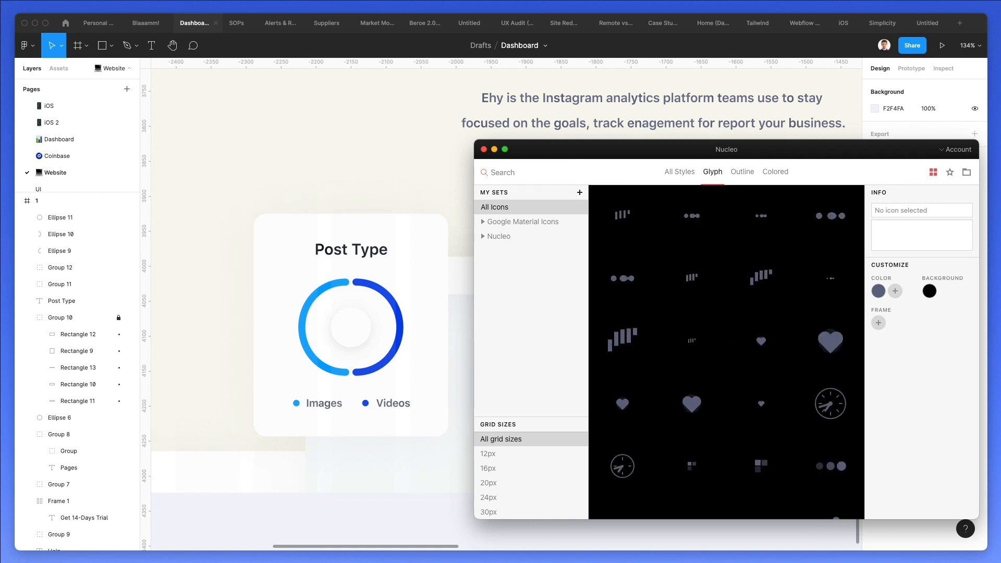
pyautogui.write('d')
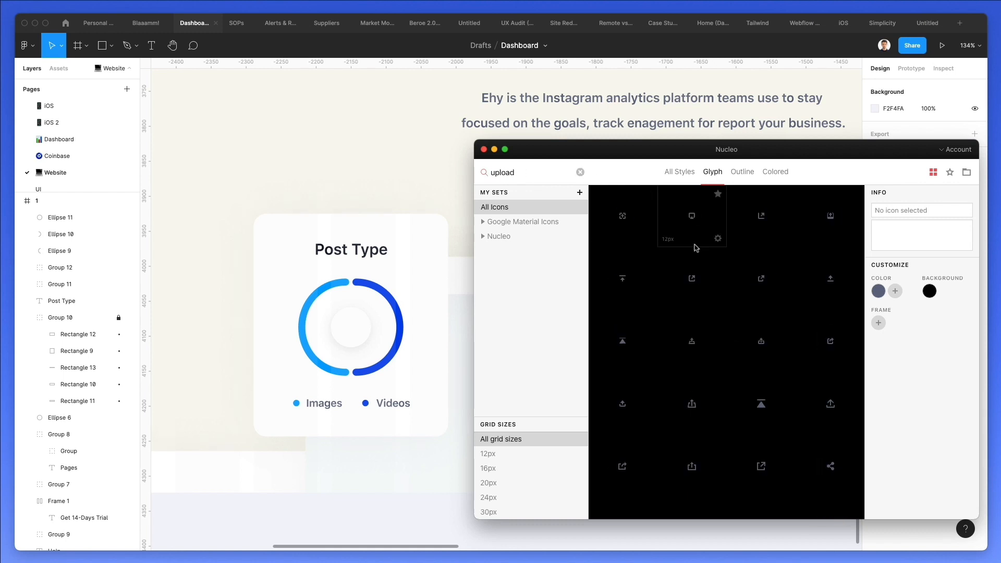
pyautogui.moveTo(798, 290); pyautogui.dragTo(352, 327)
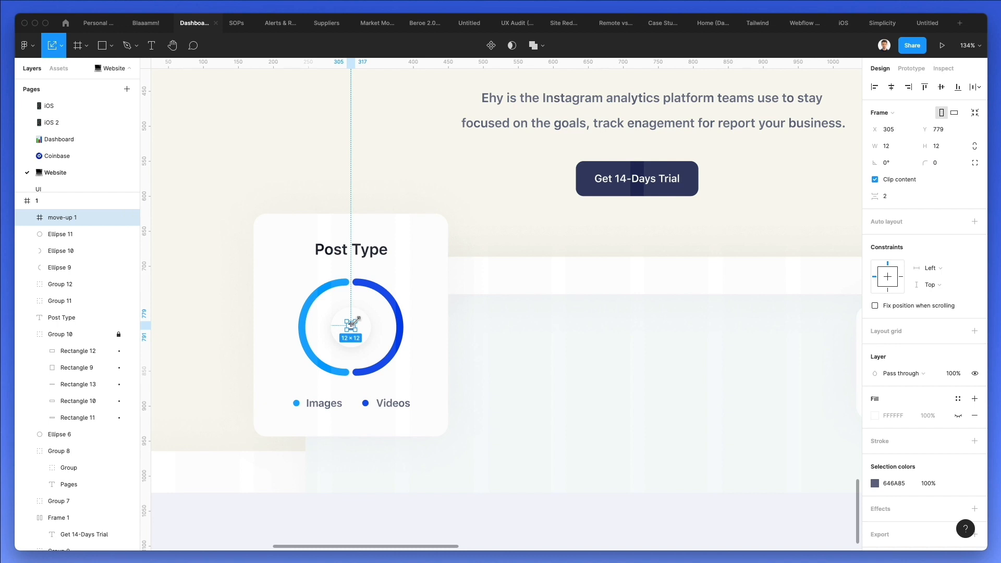
pyautogui.scroll(5, 358, 320)
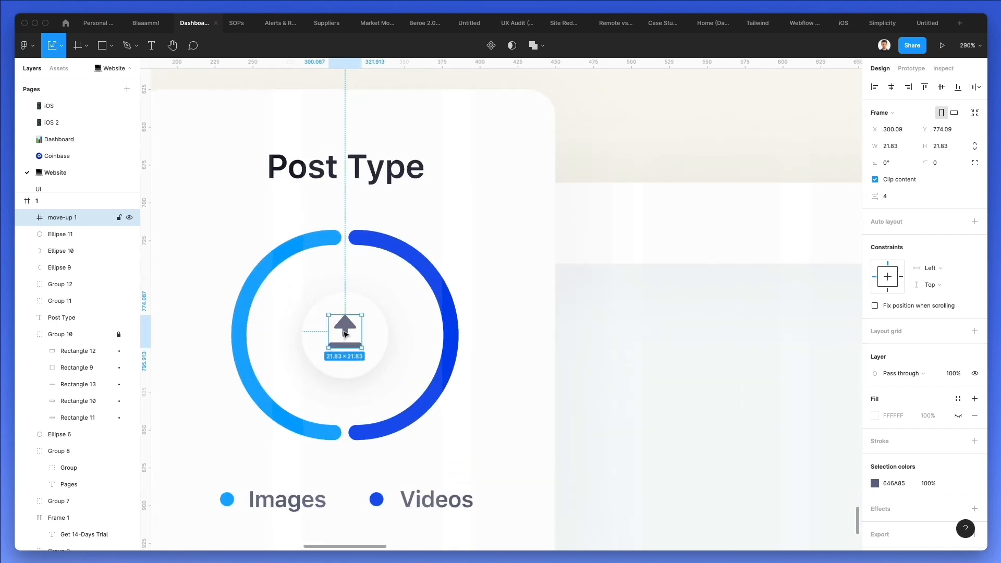
# - Remove the frame around the upload icon and recolour the icon with the "Post Type" title's dark colour, 15192C
pyautogui.press('super+shift+g')
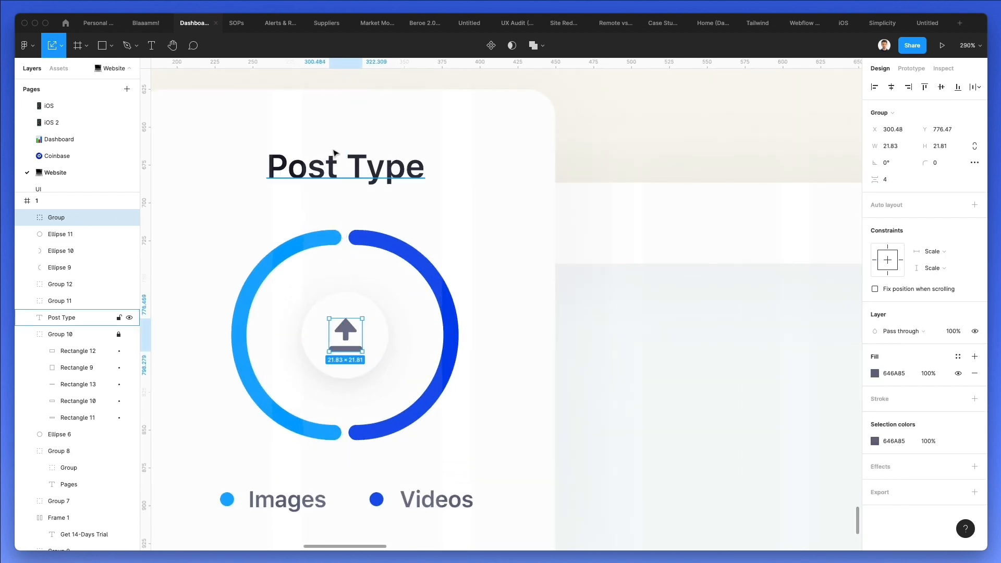
pyautogui.press('i')
pyautogui.click(335, 157)
pyautogui.scroll(-5, 384, 284)
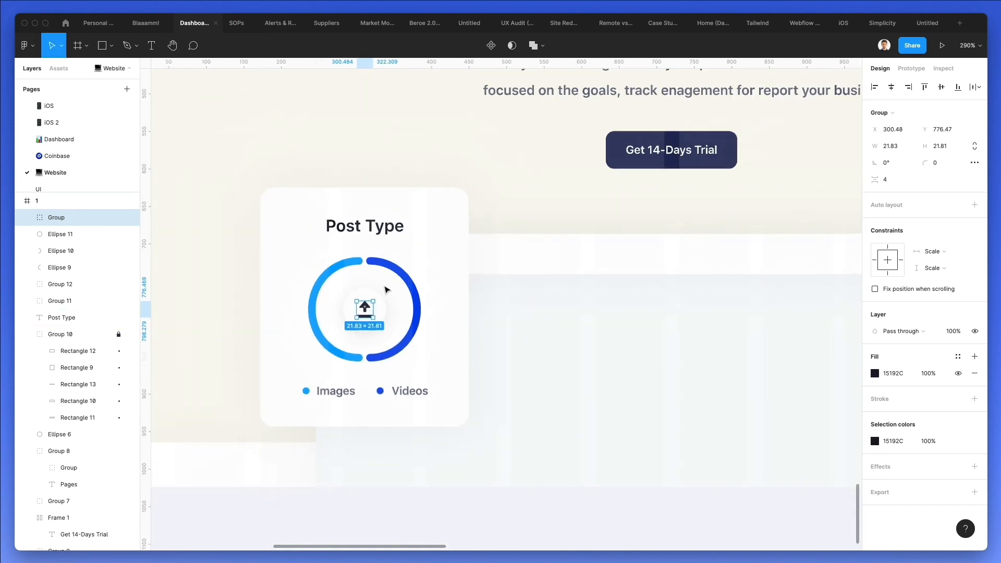
pyautogui.press('Escape')
# - Duplicate the ring's white centre circle into the small empty card, and enlarge the copy to about 78 px wide
pyautogui.scroll(-5, 453, 322)
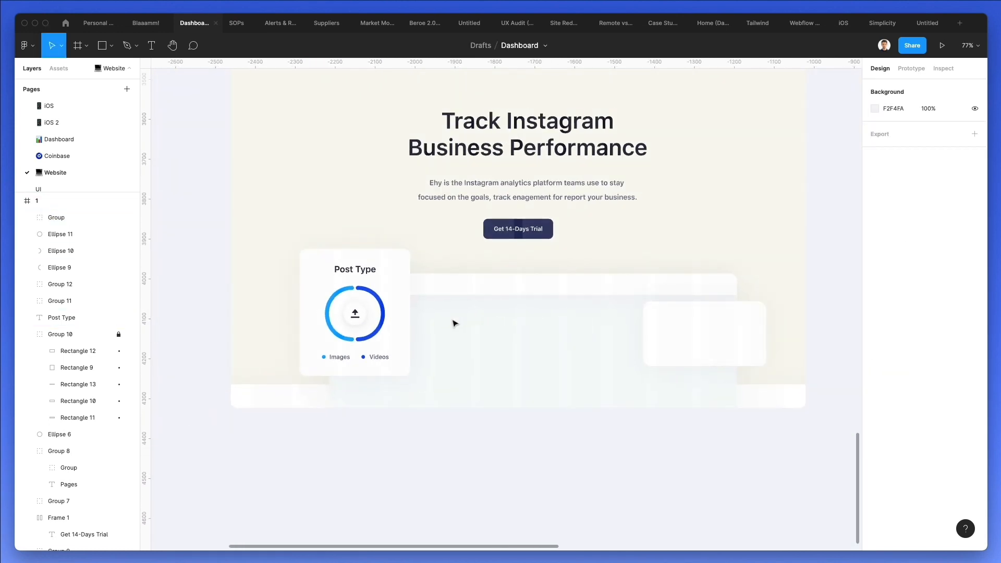
pyautogui.scroll(3, 454, 324)
pyautogui.hscroll(-3, 453, 324)
pyautogui.hscroll(2, 452, 324)
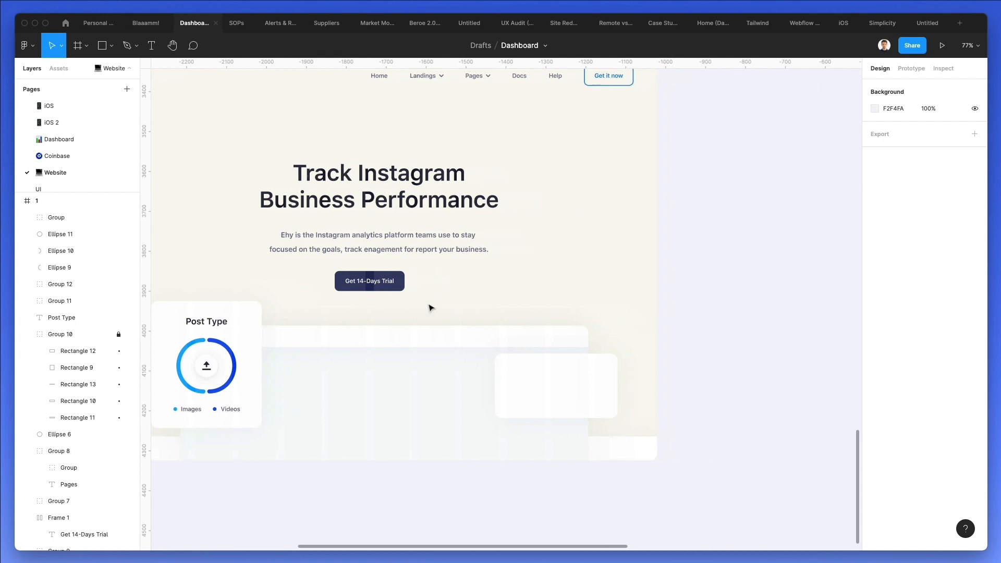
pyautogui.scroll(-1, 432, 308)
pyautogui.hscroll(-2, 432, 308)
pyautogui.scroll(1, 431, 309)
pyautogui.scroll(1, 431, 308)
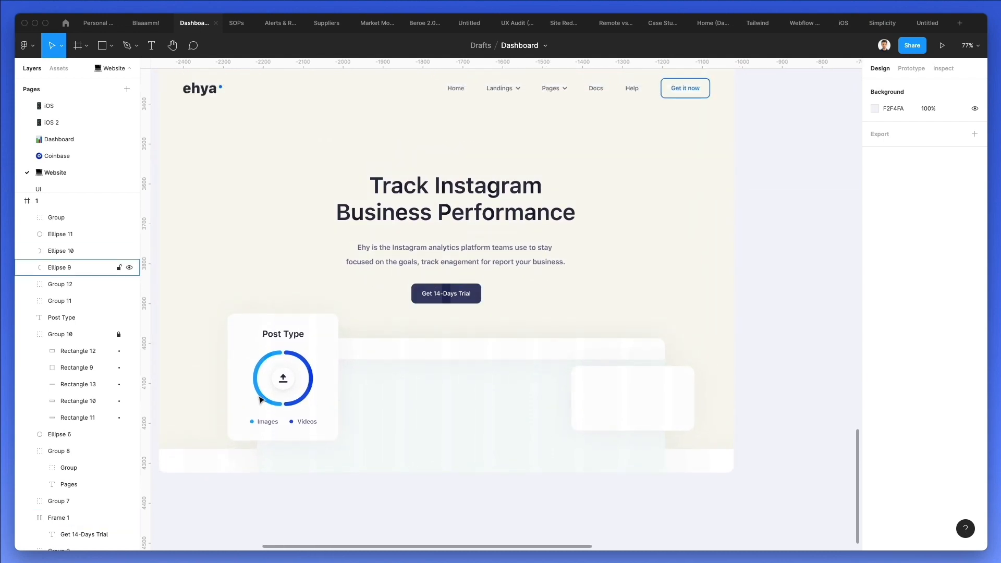
pyautogui.click(282, 375)
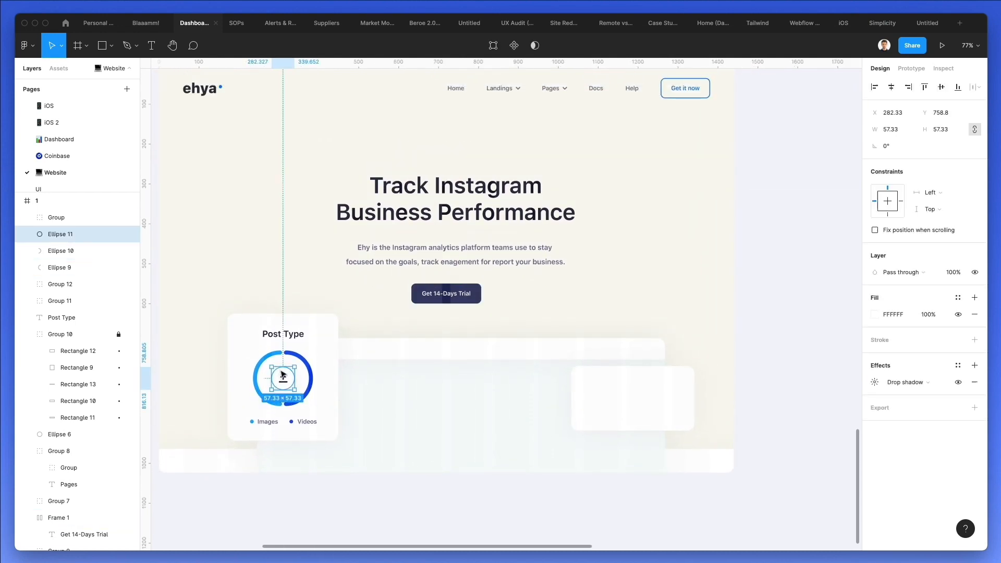
pyautogui.keyDown('alt'); pyautogui.moveTo(282, 378); pyautogui.dragTo(615, 398); pyautogui.keyUp('alt')
pyautogui.press('Right')
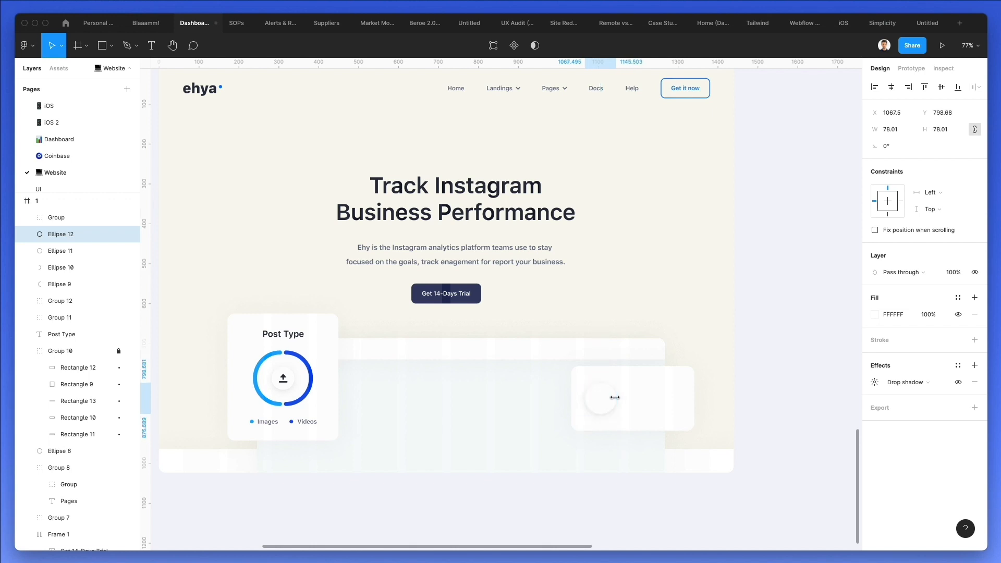
# - Fill the copied circle with the ring's darker blue, 0042EC, reduce its opacity to 10%, and remove its drop shadow
pyautogui.scroll(-2, 616, 398)
pyautogui.scroll(5, 615, 397)
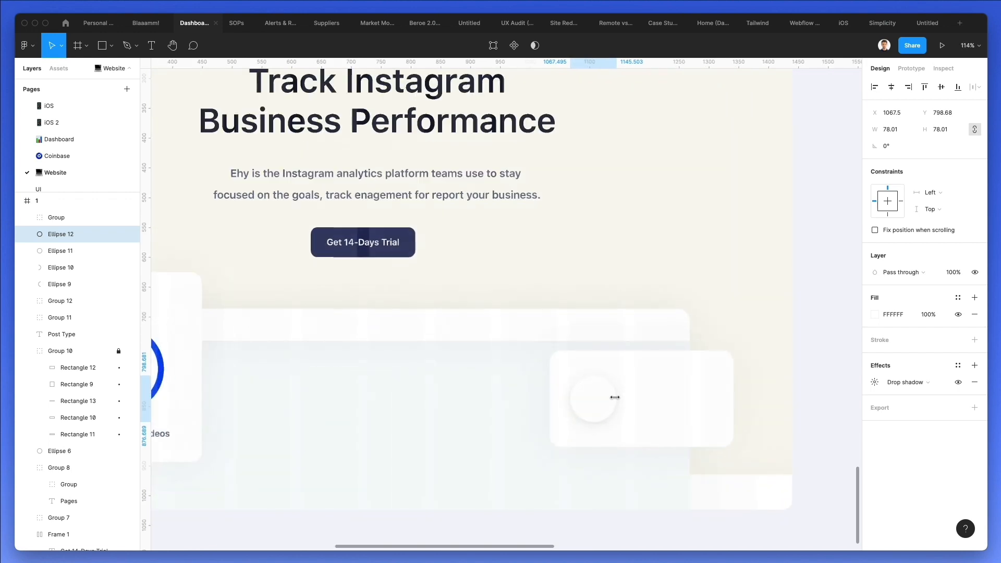
pyautogui.scroll(-1, 616, 398)
pyautogui.hscroll(-1, 615, 398)
pyautogui.press('i')
pyautogui.click(202, 294)
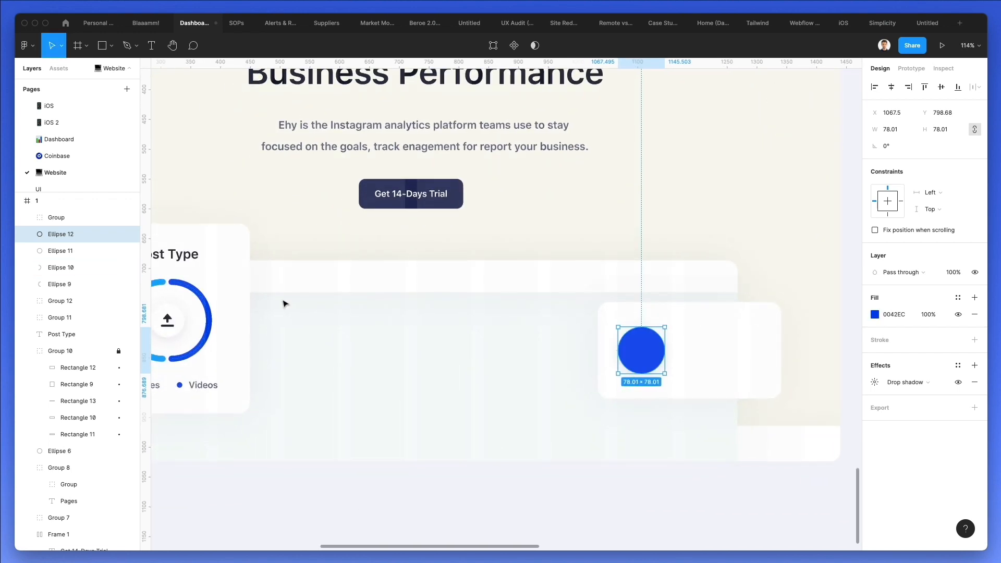
pyautogui.press('1')
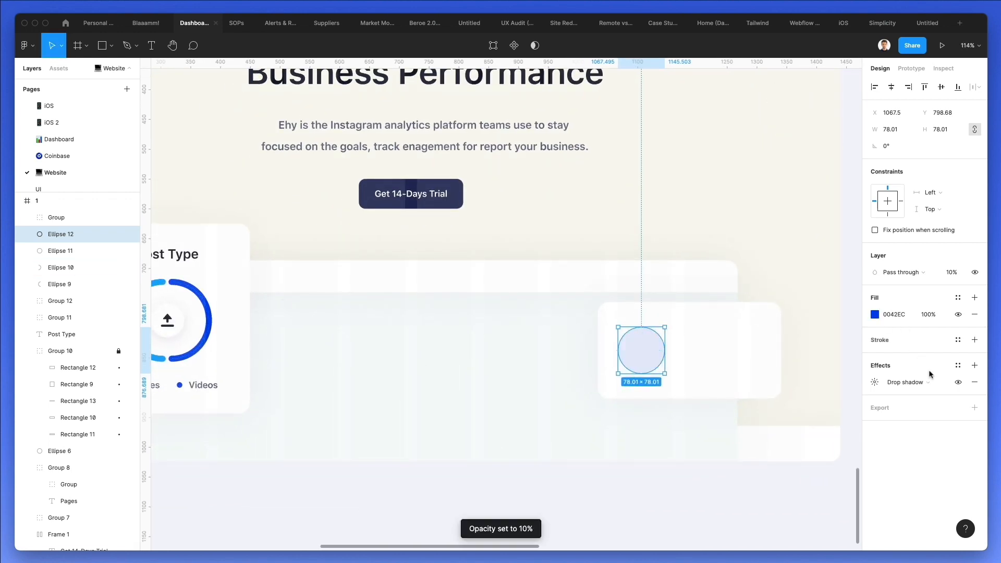
pyautogui.click(975, 382)
# - Search Nucleo for "thumb", place the small like icon in the pale blue circle, scale it to about 25 px and centre it
pyautogui.scroll(4, 764, 331)
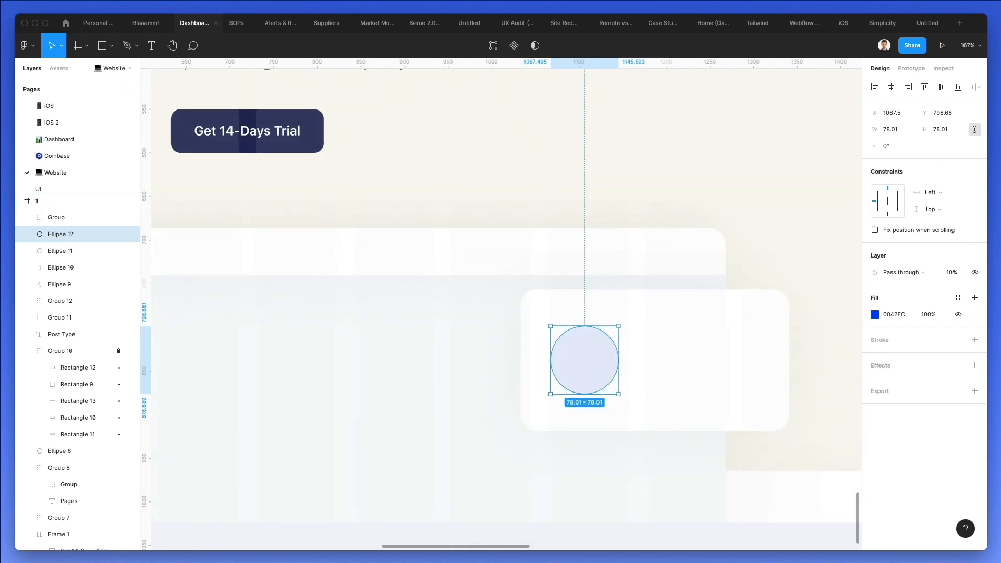
pyautogui.press('super+Tab')
pyautogui.write('th')
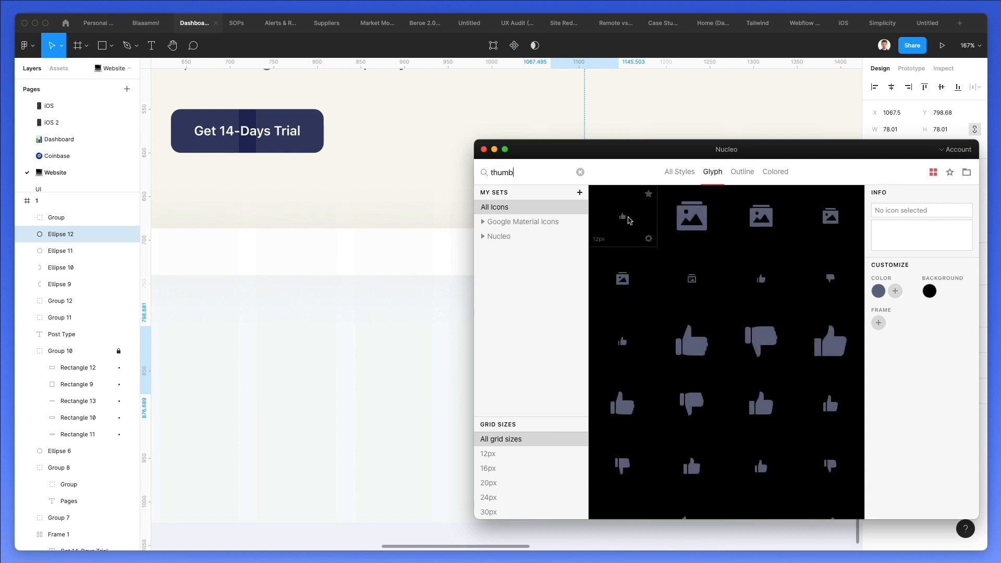
pyautogui.hscroll(6, 325, 177)
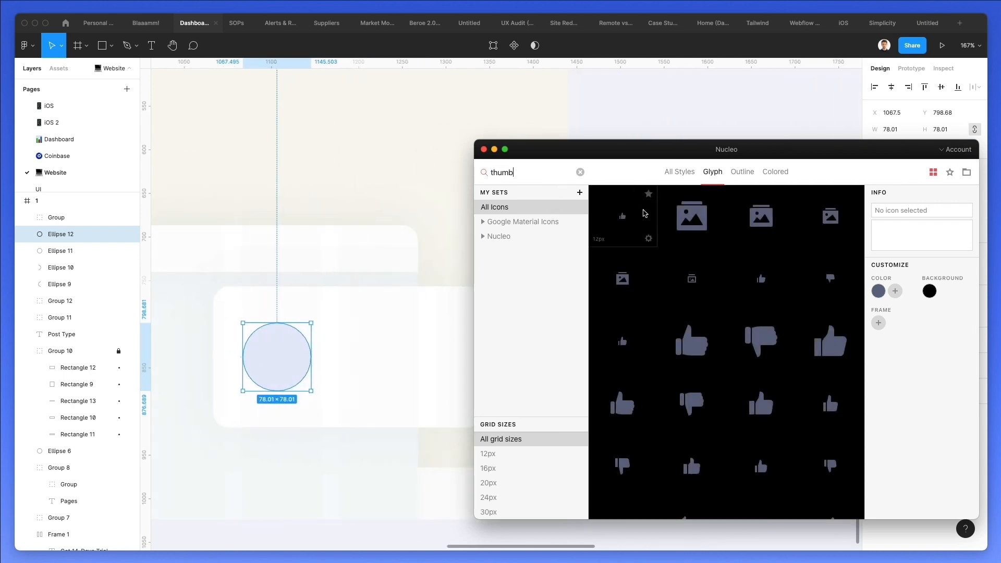
pyautogui.moveTo(629, 218); pyautogui.dragTo(274, 356)
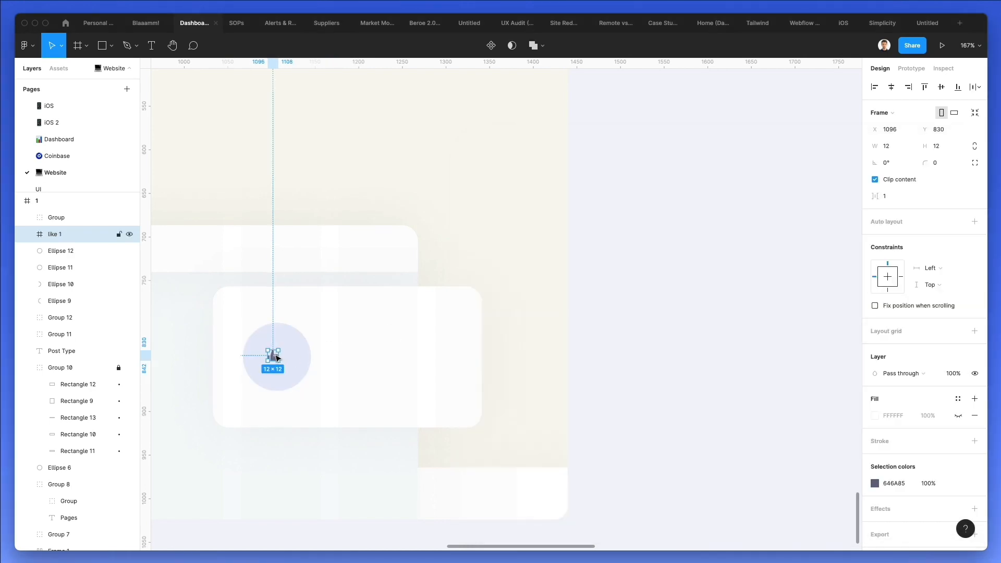
pyautogui.moveTo(279, 350)
pyautogui.mouseDown()
pyautogui.moveTo(289, 340)
pyautogui.moveTo(282, 360)
pyautogui.mouseUp()
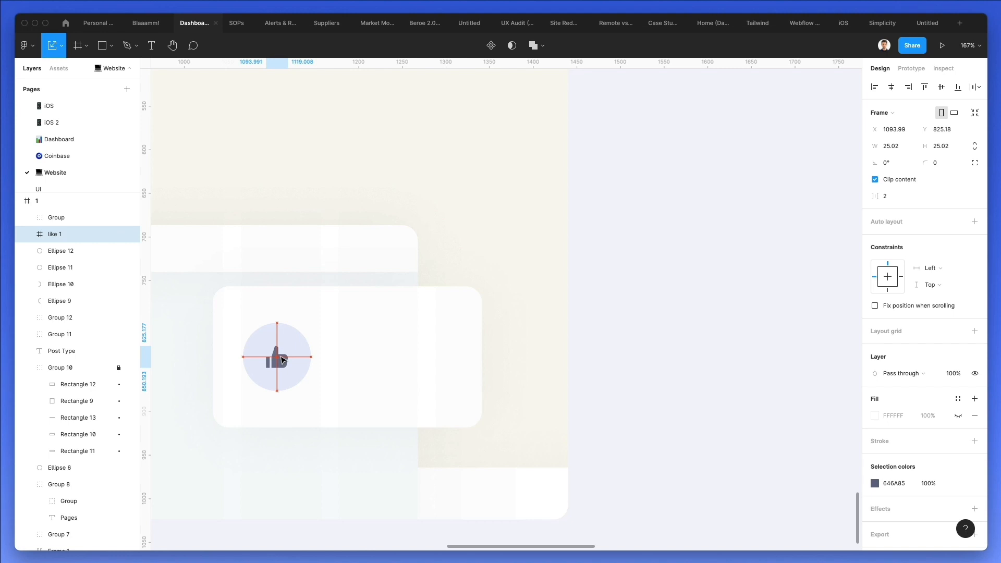
pyautogui.press('Up')
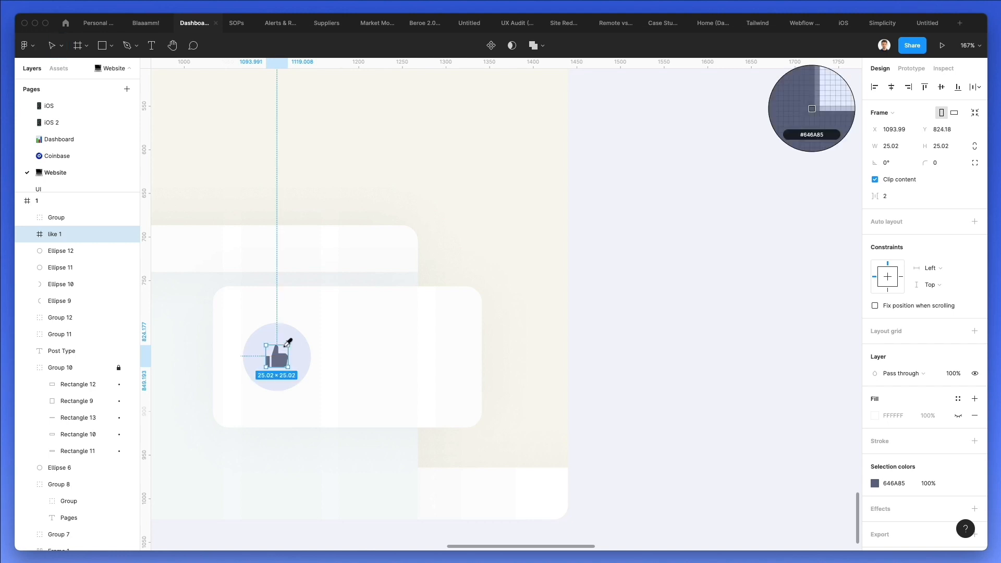
pyautogui.click(876, 416)
pyautogui.moveTo(826, 388); pyautogui.dragTo(921, 263)
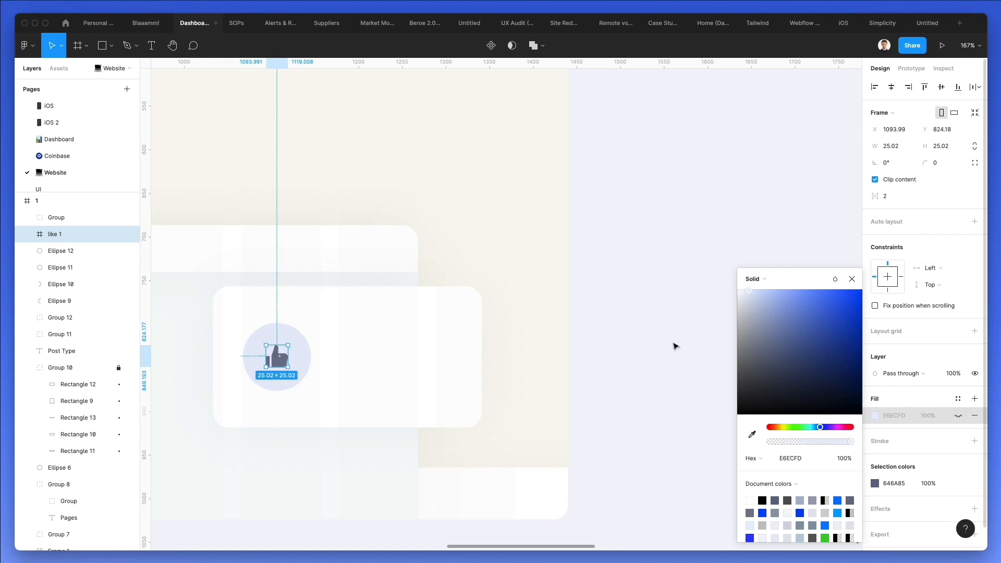
pyautogui.press('Escape')
# - Remove the frame around the thumbs-up icon and recolour the icon bright blue, 0043FF
pyautogui.press('super+shift+g')
pyautogui.press('i')
pyautogui.click(293, 340)
pyautogui.click(874, 374)
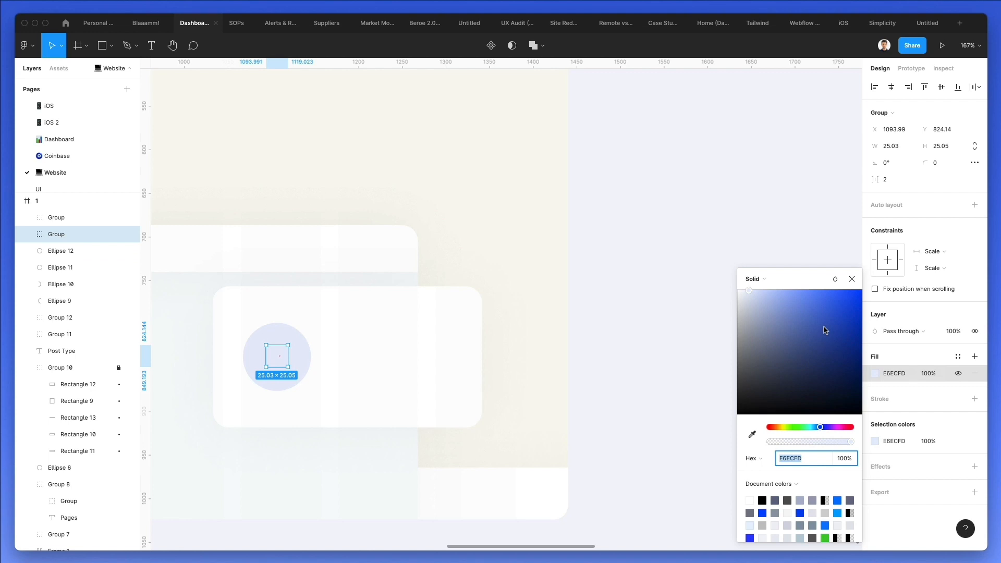
pyautogui.moveTo(825, 327); pyautogui.dragTo(932, 241)
pyautogui.click(291, 367)
# - Nudge the thumbs-up icon 1 px right and 1 px up within its circle
pyautogui.click(280, 363)
pyautogui.press('Right')
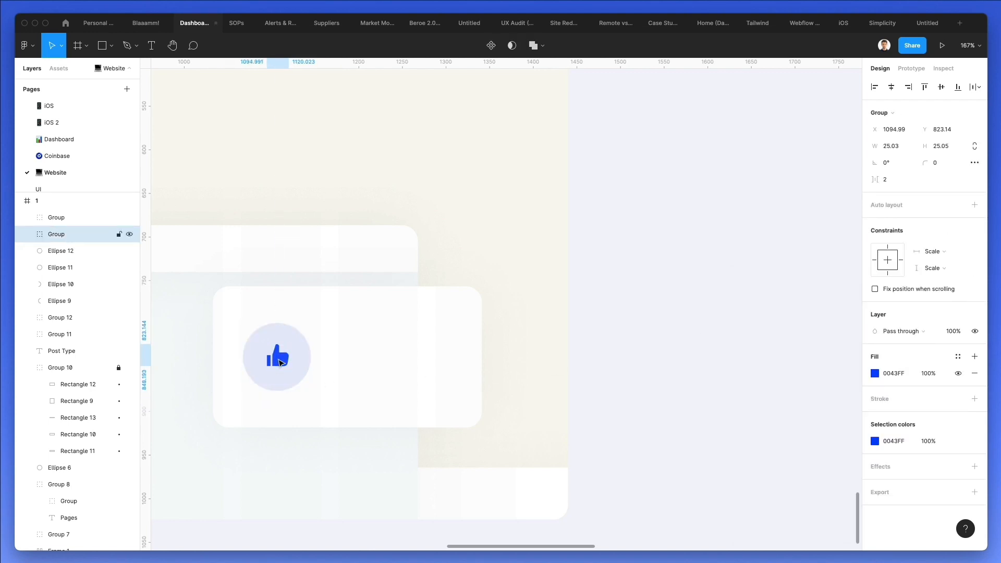
pyautogui.press('Escape')
pyautogui.hscroll(-15, 363, 341)
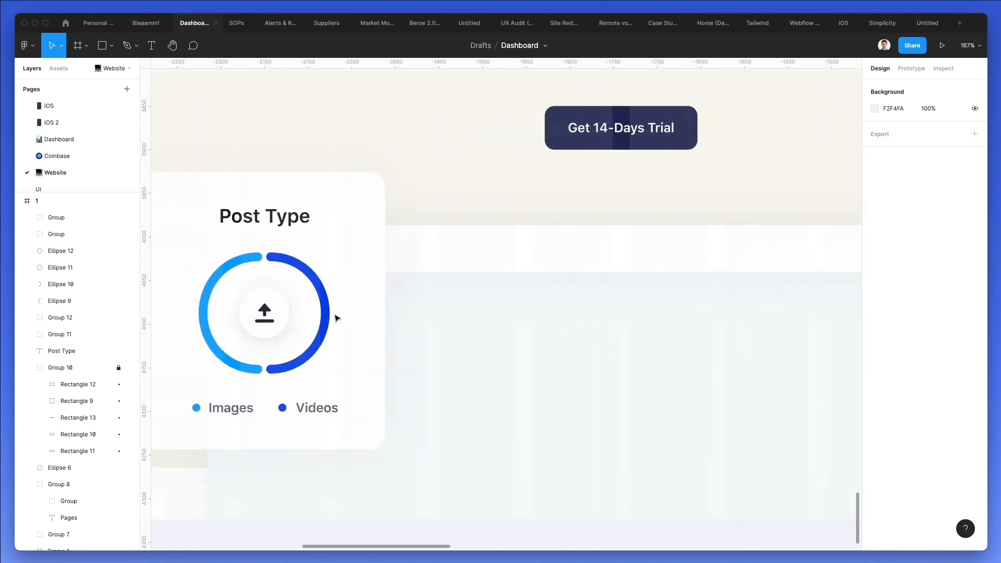
# - Copy the Post Type title and the Videos label into the likes card, stacked beside the thumbs-up circle
pyautogui.click(269, 218)
pyautogui.keyDown('shift'); pyautogui.click(317, 410); pyautogui.keyUp('shift')
pyautogui.keyDown('shift'); pyautogui.click(319, 411); pyautogui.keyUp('shift')
pyautogui.keyDown('shift'); pyautogui.keyDown('super'); pyautogui.click(320, 410); pyautogui.keyUp('super'); pyautogui.keyUp('shift')
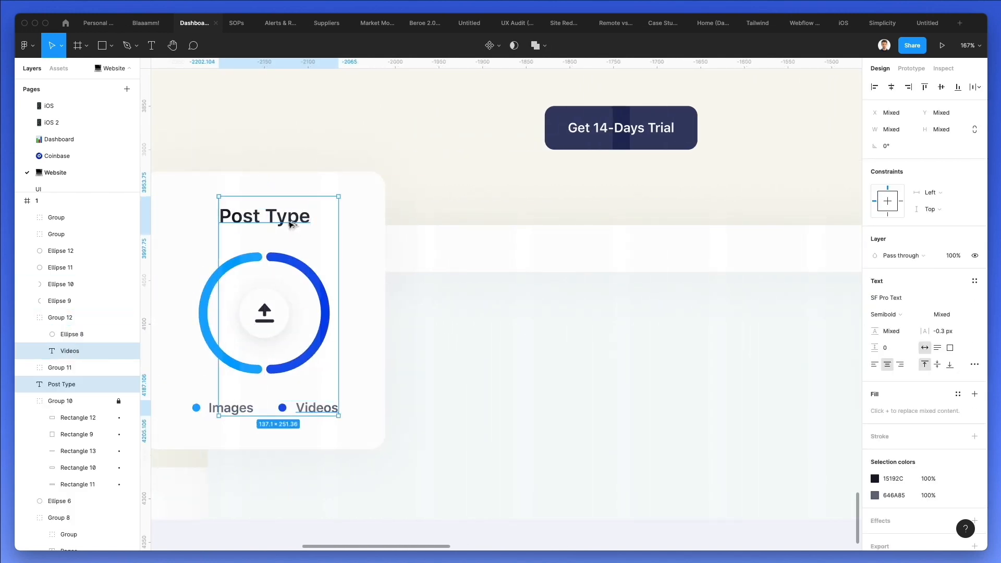
pyautogui.hscroll(15, 439, 230)
pyautogui.press('Escape')
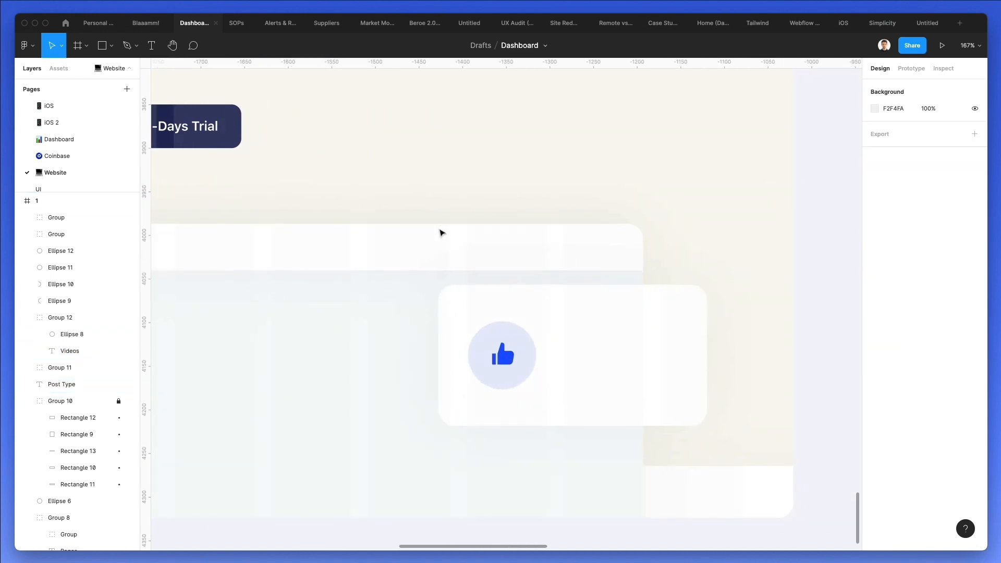
pyautogui.press('super+v')
pyautogui.click(498, 215)
pyautogui.moveTo(501, 217); pyautogui.dragTo(608, 335)
pyautogui.moveTo(532, 408); pyautogui.dragTo(566, 375)
# - Left-align the text of the copied title and label in the likes card
pyautogui.click(538, 338)
pyautogui.click(603, 338)
pyautogui.click(875, 382)
# - Replace the likes card's copied title with "398 K" and its copied label with "Total Likes"
pyautogui.doubleClick(598, 338)
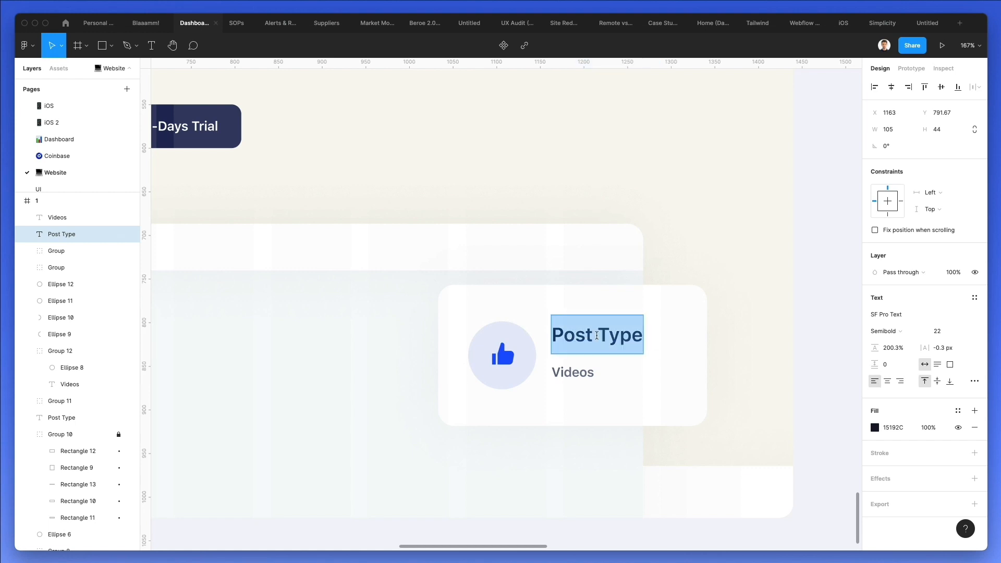
pyautogui.write('398')
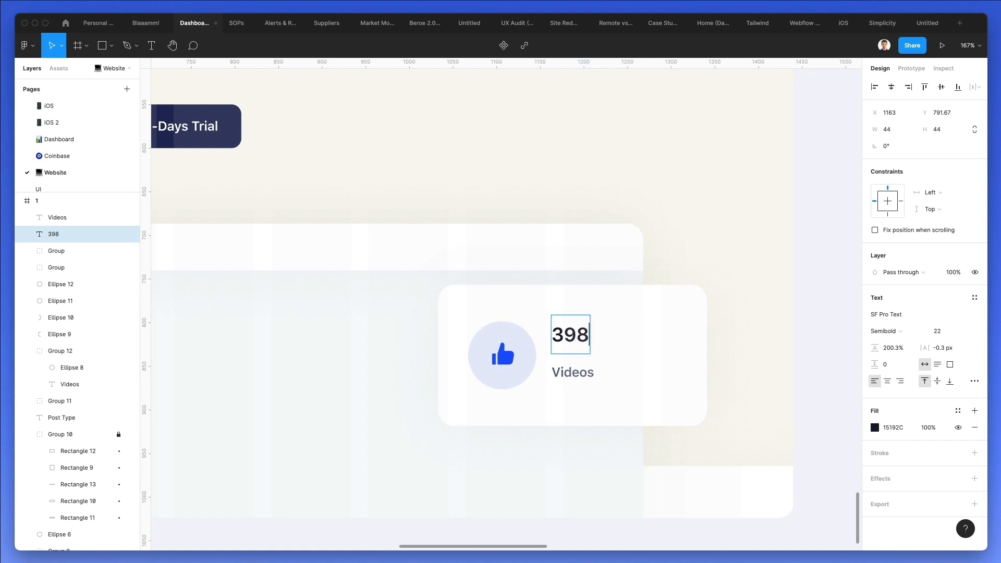
pyautogui.write(' K')
pyautogui.doubleClick(573, 372)
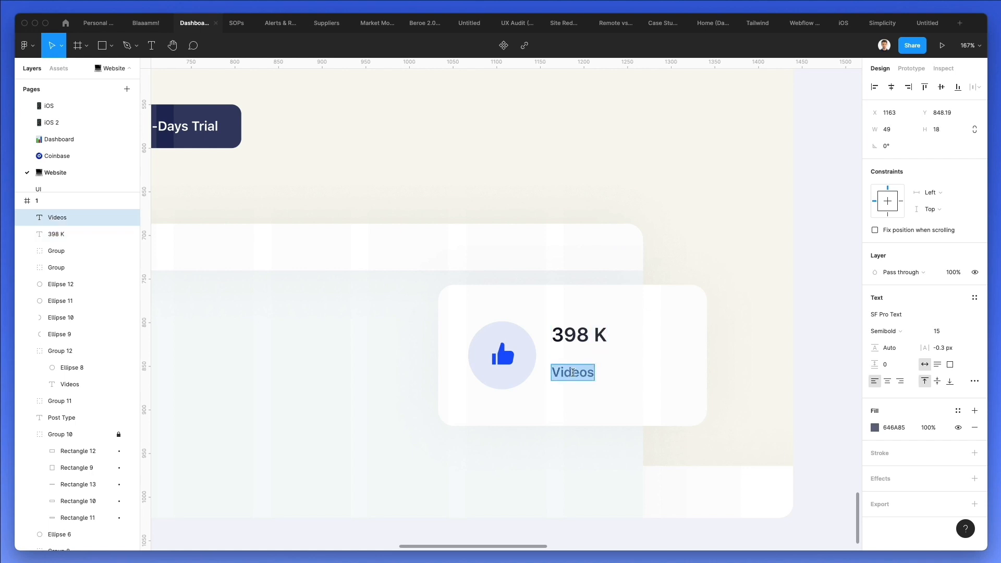
pyautogui.write('YT')
pyautogui.press('BackSpace')
pyautogui.press('BackSpace')
pyautogui.write('Total Likes')
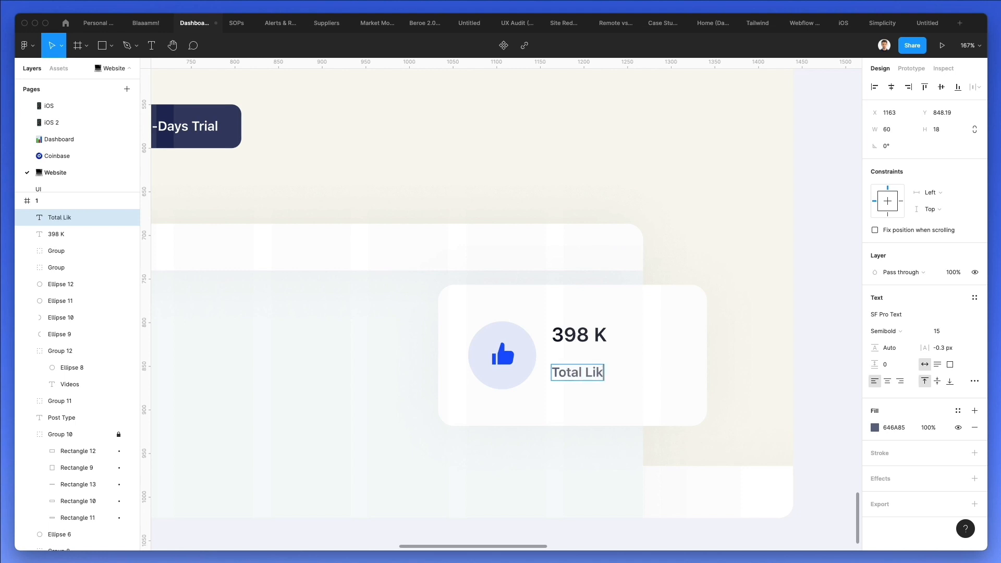
pyautogui.press('Escape')
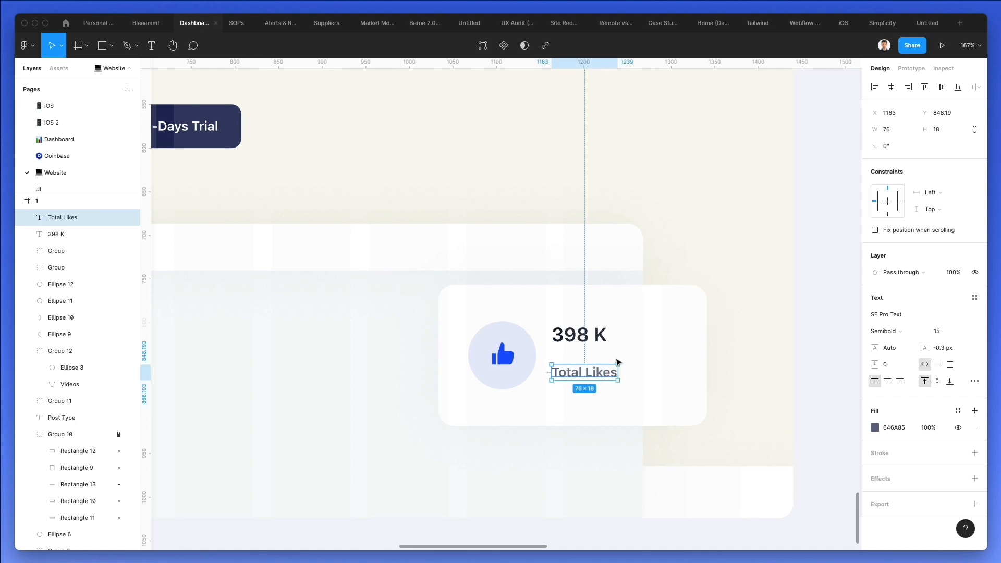
# - Move the 398 K text about 10 px down towards Total Likes and set its font size to 25
pyautogui.click(578, 347)
pyautogui.press('Down')
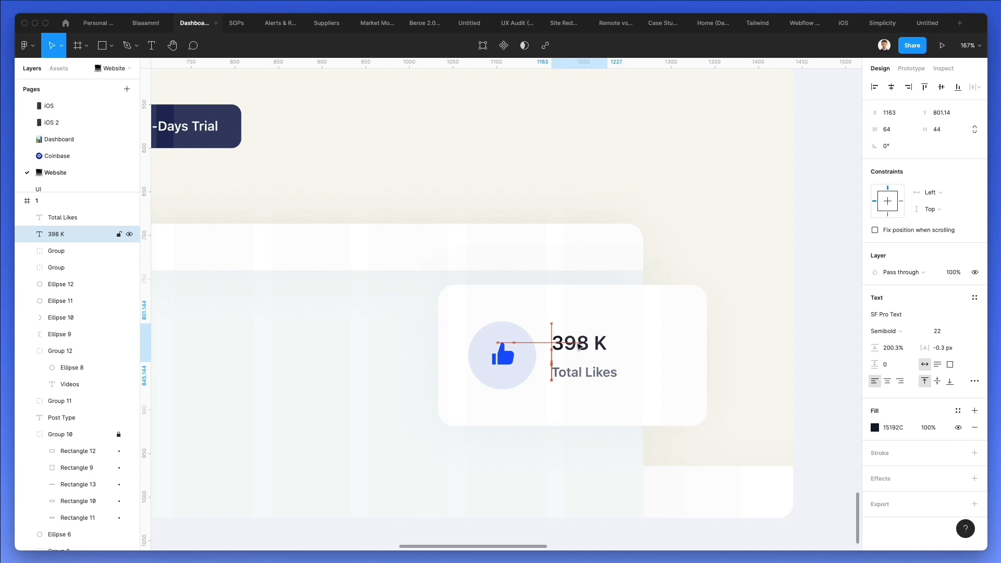
pyautogui.click(939, 331)
pyautogui.press('Up')
pyautogui.press('Up')
pyautogui.press('Up')
pyautogui.press('Return')
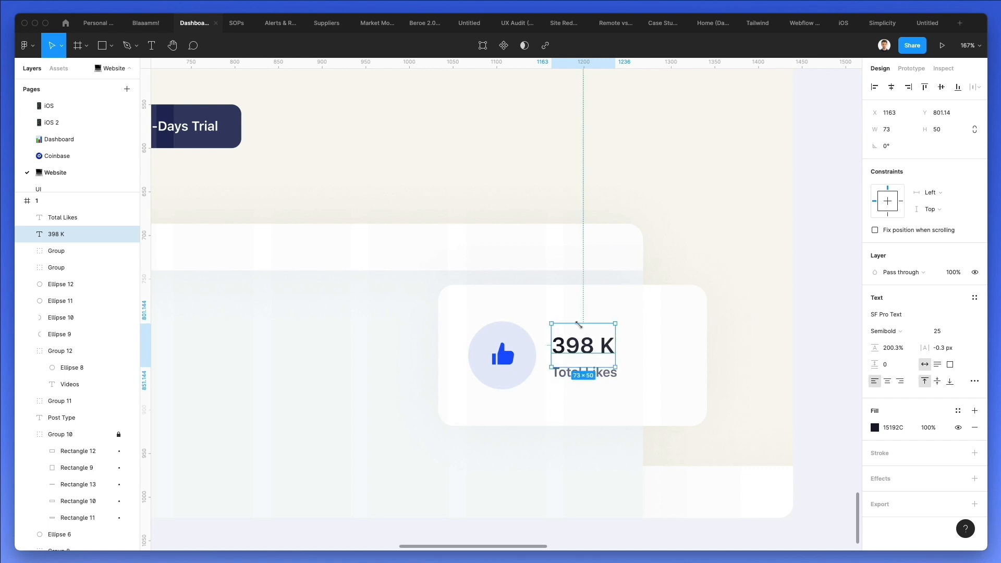
# - Nudge 398 K and Total Likes together 2 px up and 8 px away from the thumbs-up circle
pyautogui.keyDown('shift'); pyautogui.click(595, 374); pyautogui.keyUp('shift')
pyautogui.press('Up')
pyautogui.press('Up')
pyautogui.press('Right')
pyautogui.press('Right')
pyautogui.press('Right')
pyautogui.press('Right')
pyautogui.press('Right')
pyautogui.press('Right')
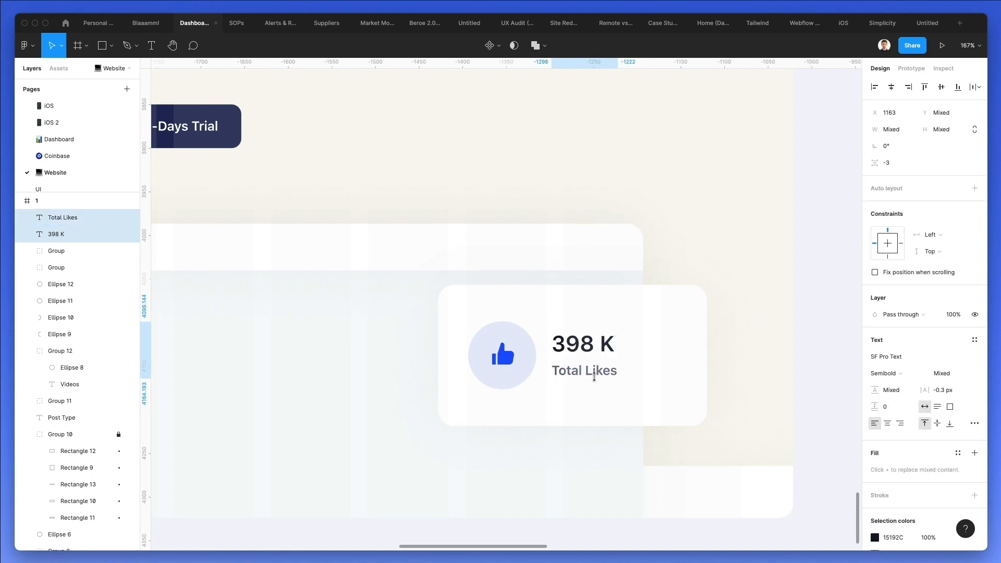
pyautogui.press('Right')
pyautogui.press('Right')
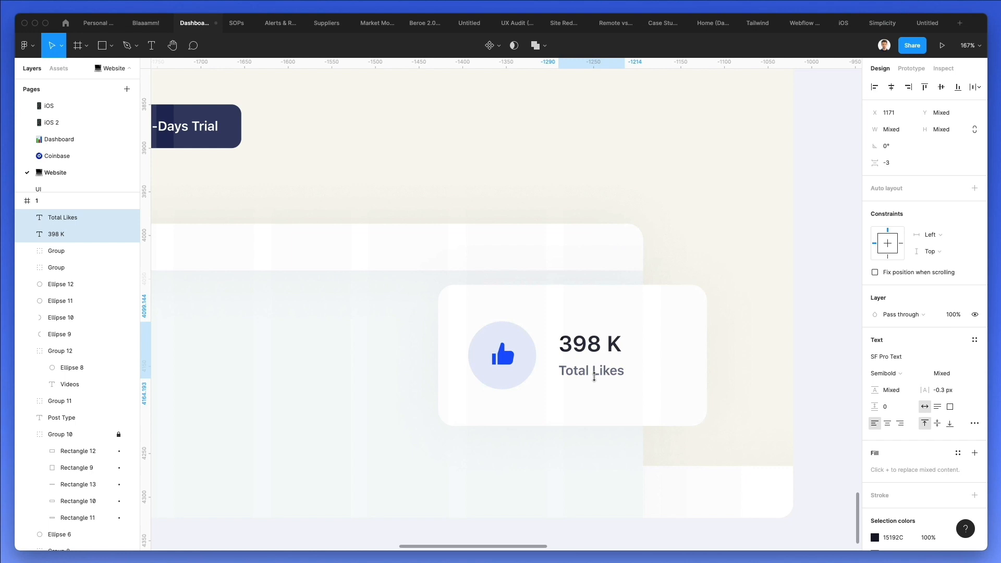
# - Scale up 398 K and Total Likes together to about 90 px wide in the likes card
pyautogui.press('k')
pyautogui.moveTo(626, 347); pyautogui.dragTo(636, 348)
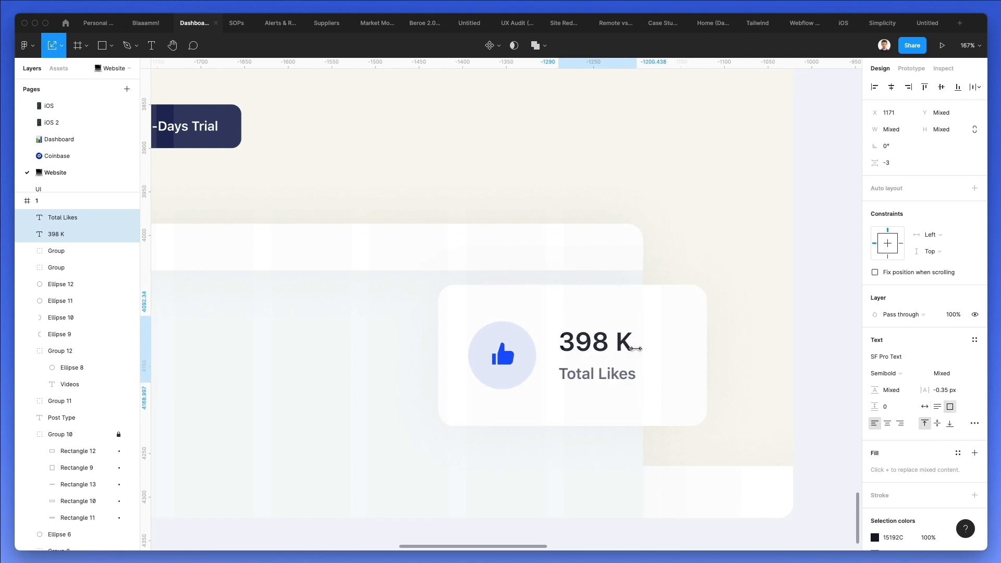
pyautogui.scroll(-3, 637, 349)
pyautogui.press('Escape')
pyautogui.hscroll(-5, 600, 282)
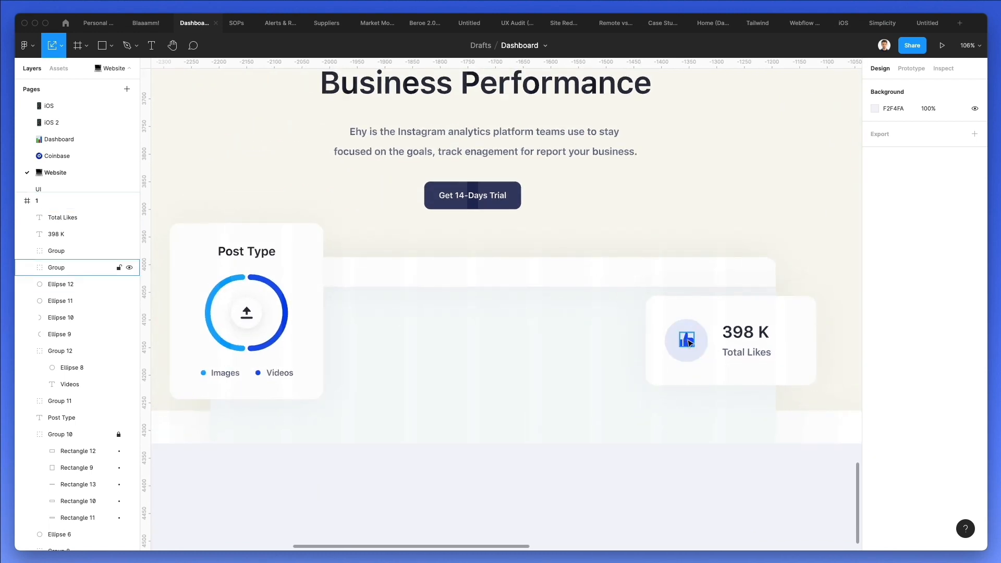
pyautogui.hscroll(-1, 520, 338)
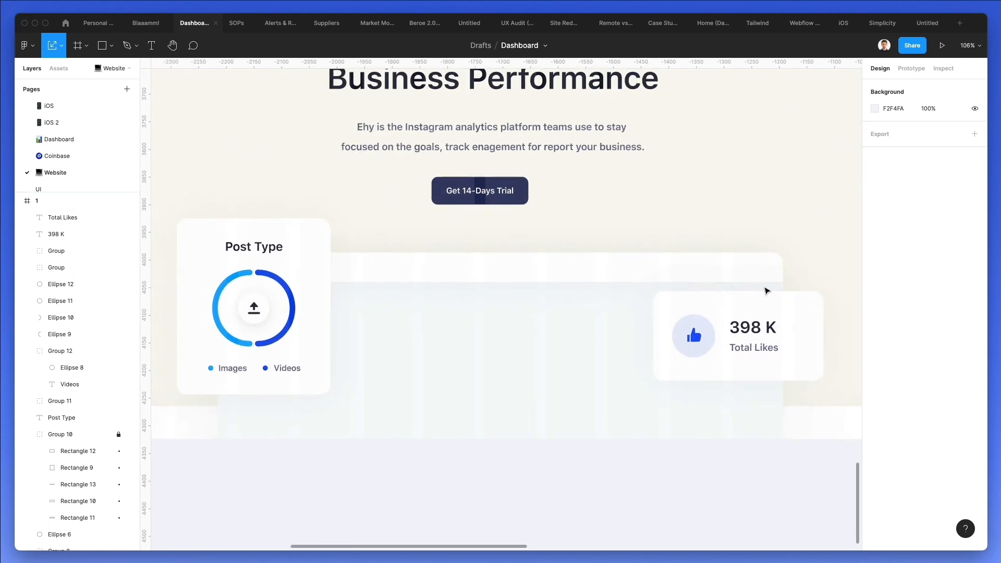
pyautogui.hscroll(-1, 533, 316)
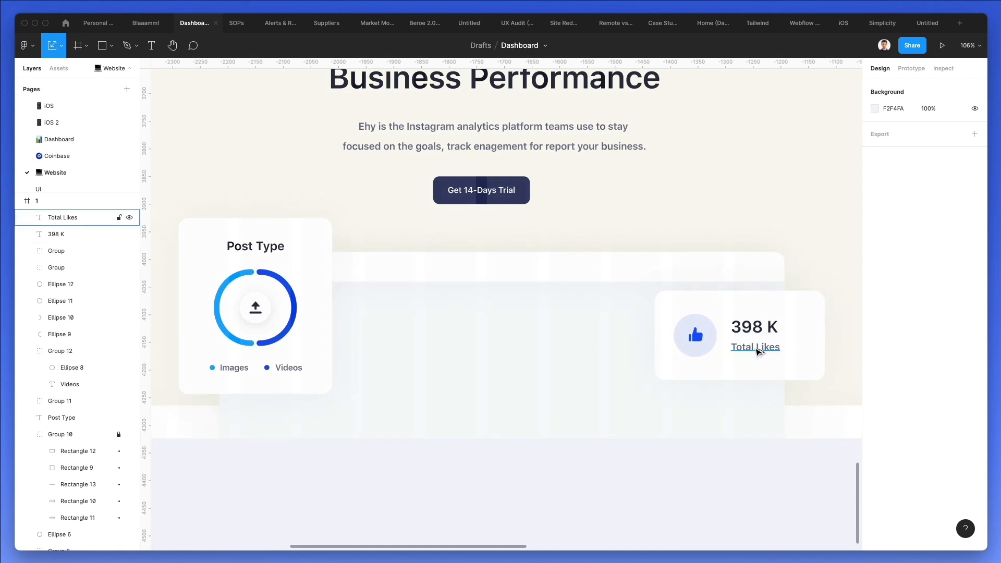
pyautogui.moveTo(757, 352); pyautogui.dragTo(359, 321)
pyautogui.press('Delete')
# - Duplicate the Post Type title onto the large central panel and move the copy below Rectangle 9 inside the locked Group 10
pyautogui.moveTo(256, 246); pyautogui.dragTo(345, 309)
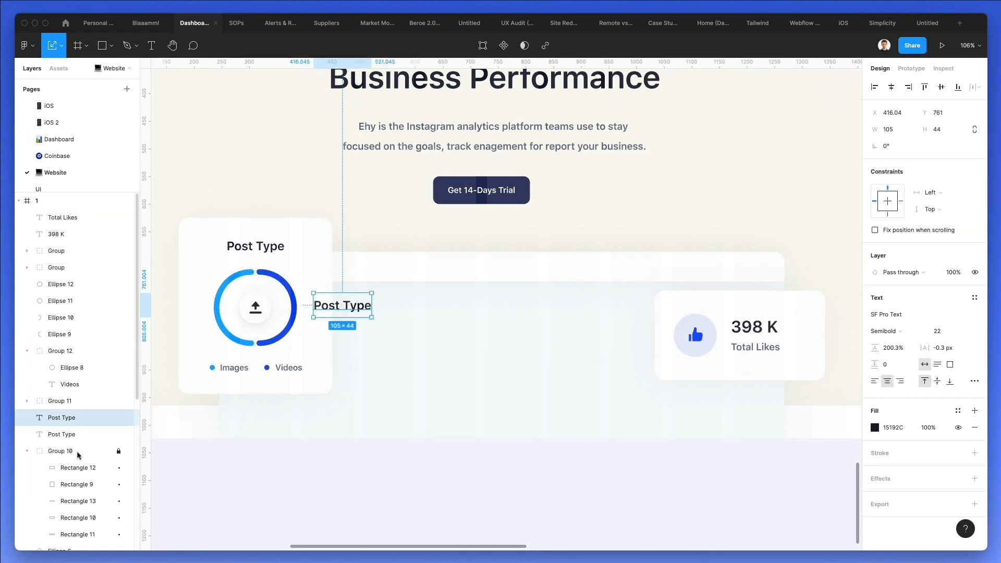
pyautogui.scroll(-2, 76, 451)
pyautogui.moveTo(68, 360); pyautogui.dragTo(80, 412)
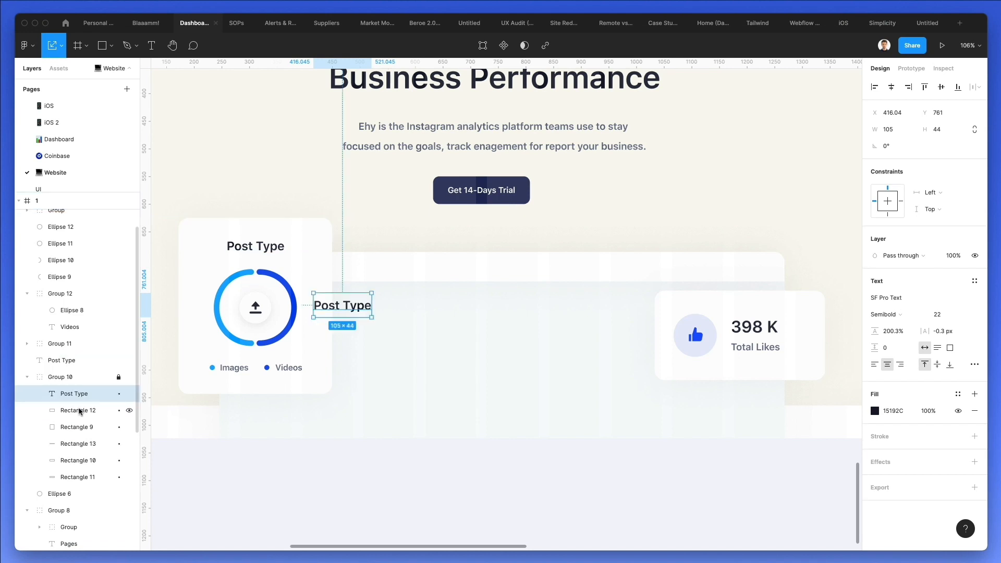
pyautogui.press('super+bracketleft')
pyautogui.press('super+bracketleft')
pyautogui.press('Return')
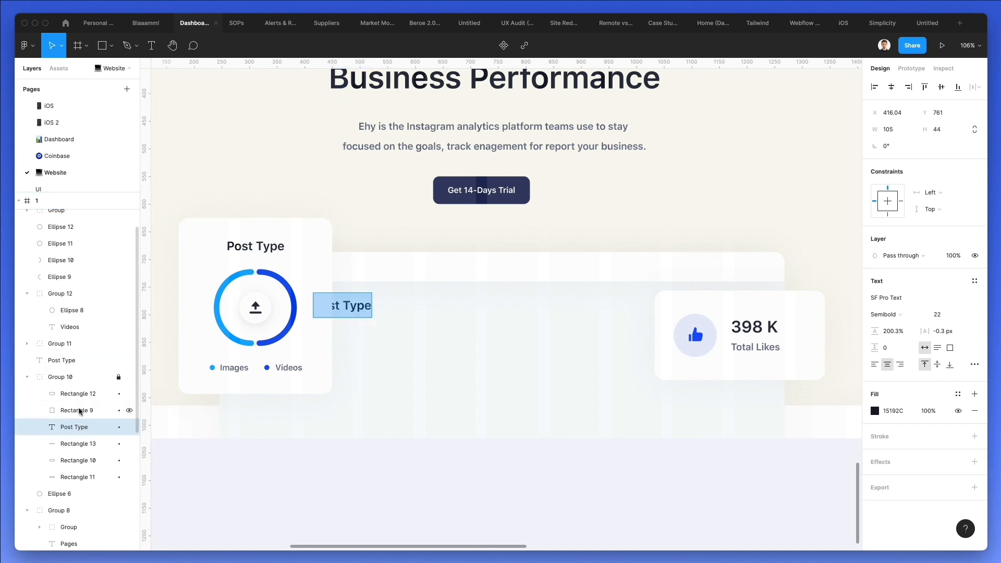
# - Change the copied title's text to "Overview" and try to shift it 20 px to the right
pyautogui.write('Overview')
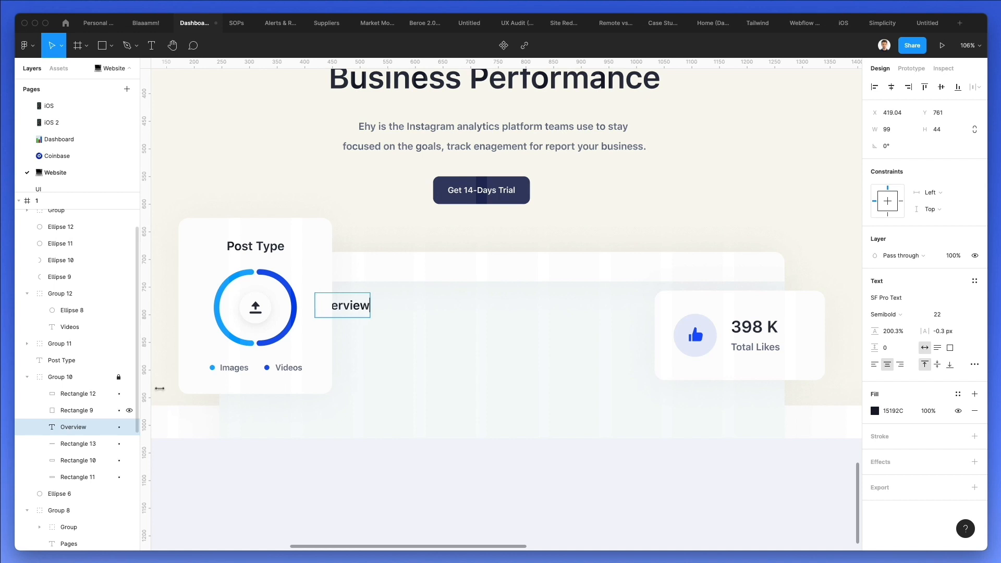
pyautogui.press('Escape')
pyautogui.hotkey('shift', 'Right')
pyautogui.hotkey('shift', 'Right')
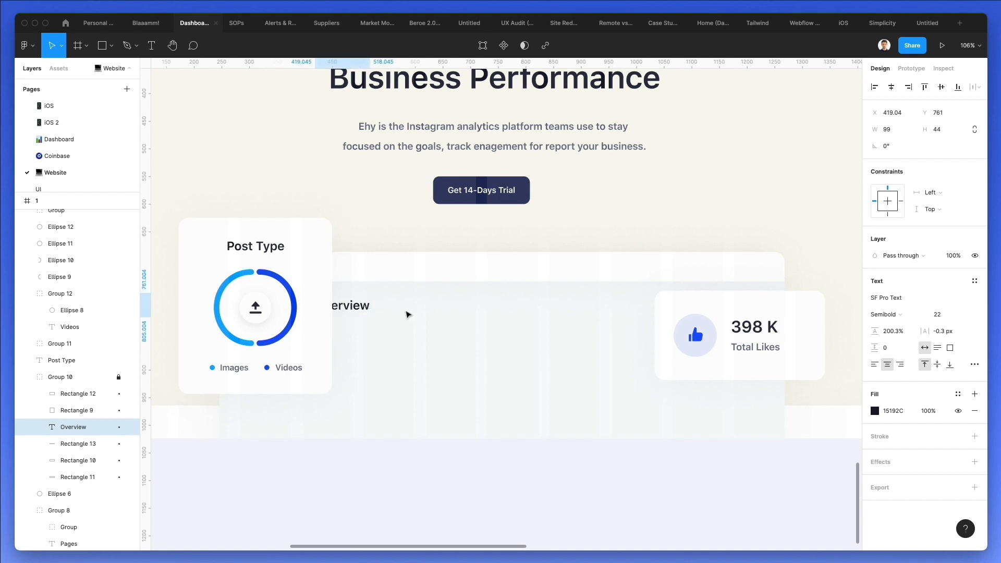
# - Unlock and ungroup Group 10, which holds the card rectangles and the Overview title
pyautogui.click(382, 312)
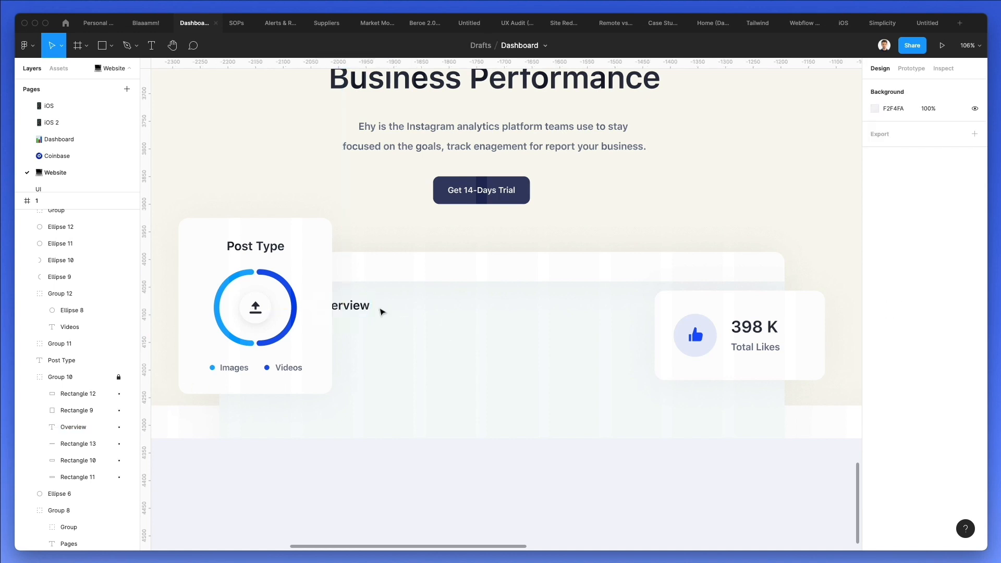
pyautogui.rightClick(443, 273)
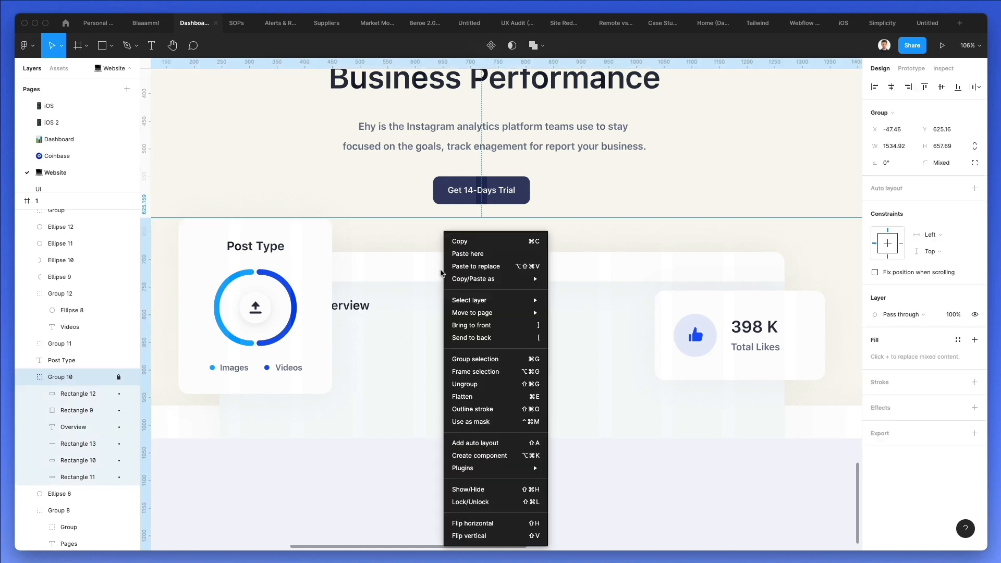
pyautogui.click(119, 381)
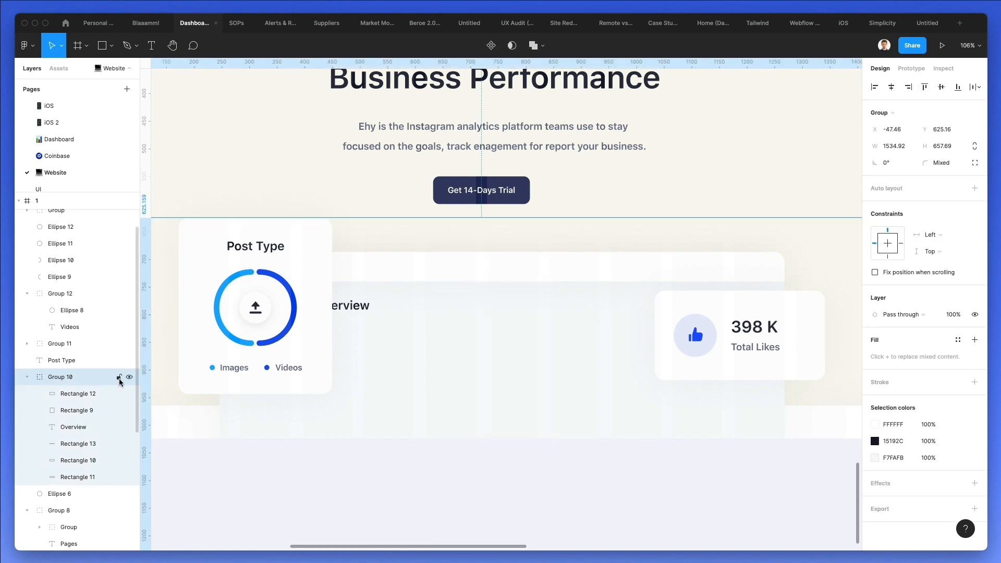
pyautogui.press('super+shift+g')
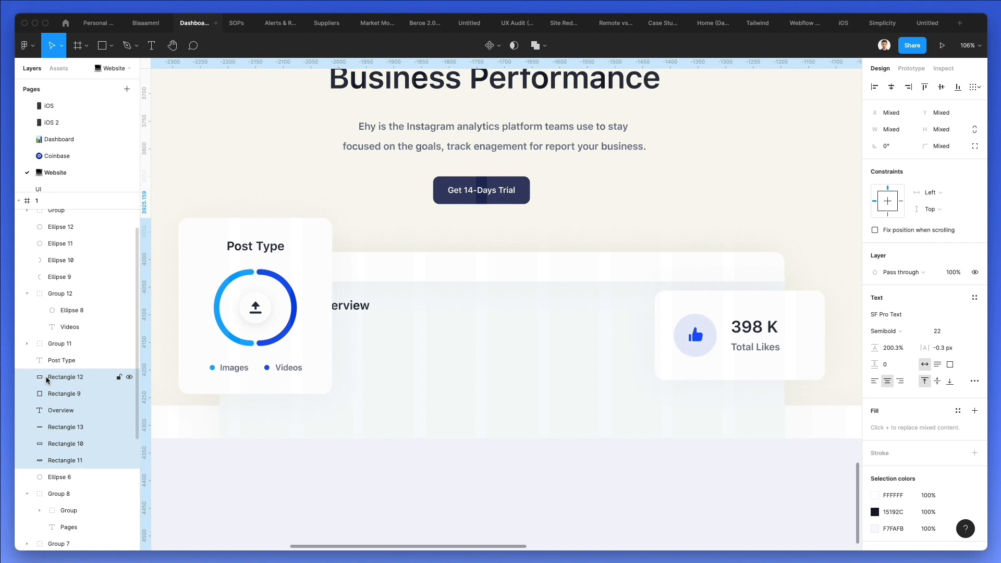
# - Duplicate the large central panel as a white FFFFFF card about 214 × 104 px below the Overview title
pyautogui.click(392, 313)
pyautogui.hscroll(-1, 455, 243)
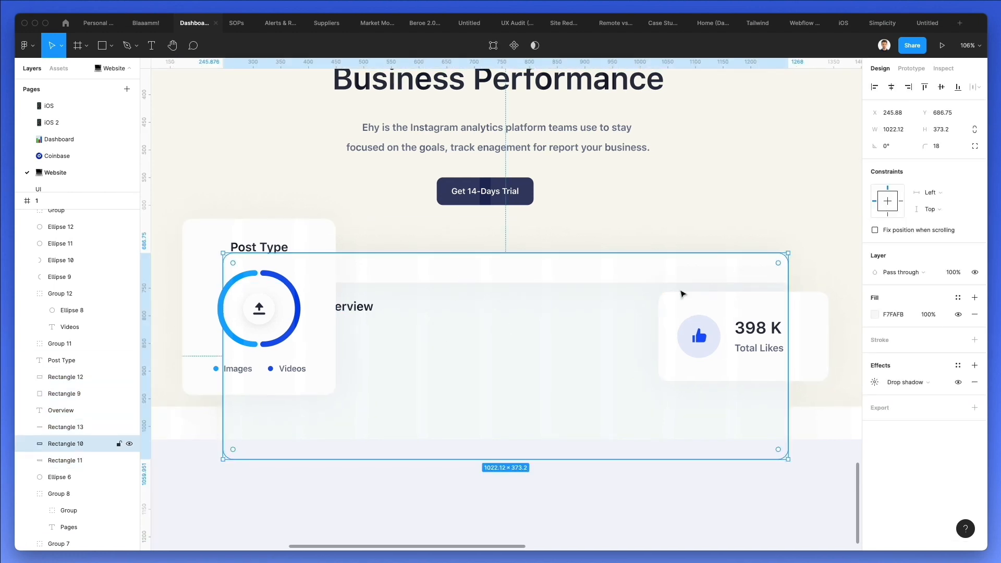
pyautogui.press('super+v')
pyautogui.moveTo(644, 314); pyautogui.dragTo(575, 322)
pyautogui.moveTo(526, 353); pyautogui.dragTo(357, 370)
pyautogui.press('i')
pyautogui.click(425, 271)
pyautogui.moveTo(391, 324); pyautogui.dragTo(479, 357)
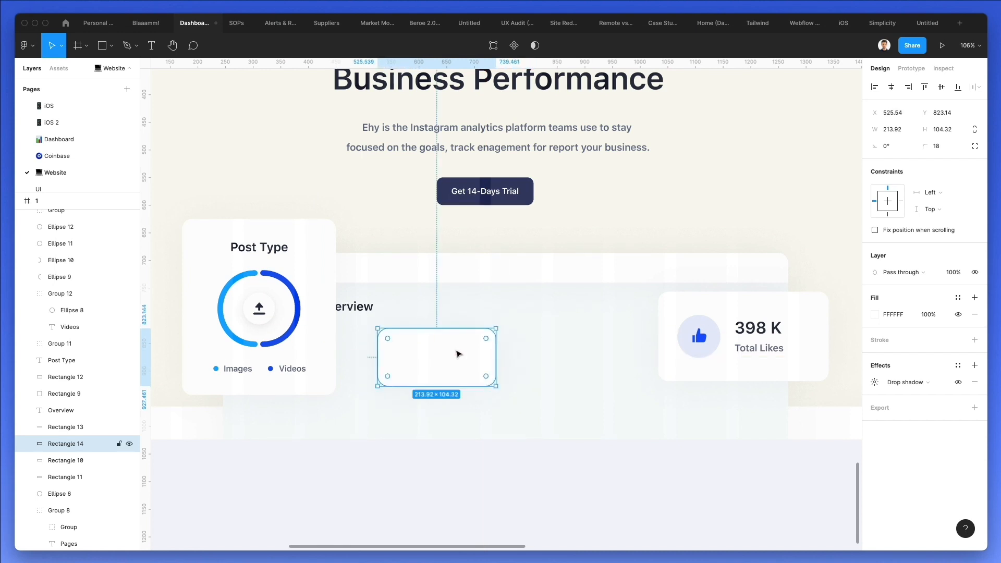
# - Copy the likes card's pale blue circle into the small white card and shrink it to about 50 px
pyautogui.scroll(3, 459, 351)
pyautogui.moveTo(784, 311); pyautogui.dragTo(394, 357)
pyautogui.press('Down')
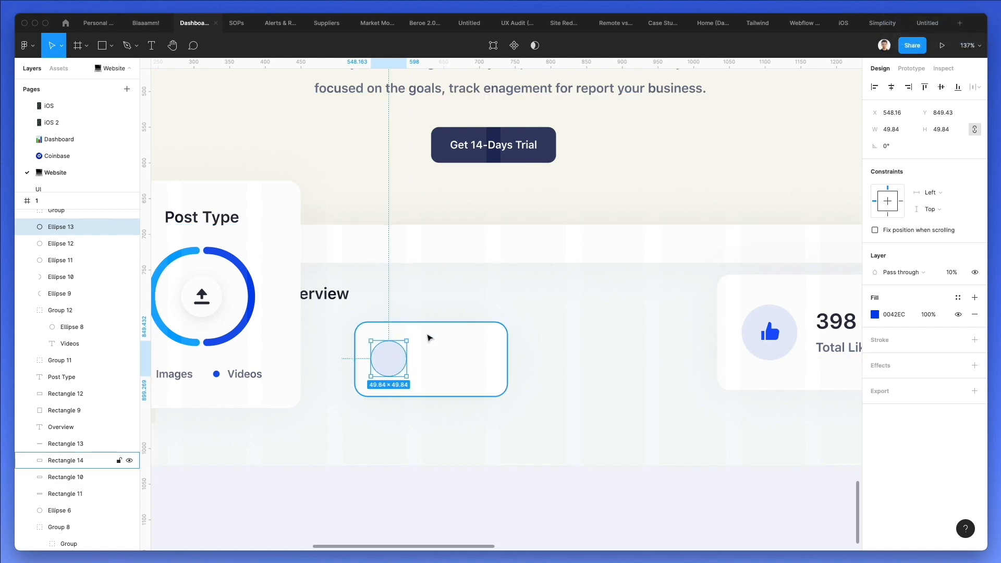
# - Duplicate the small white card and shrink the copy into a thin bar about 93 × 11 px beside the circle
pyautogui.scroll(3, 415, 355)
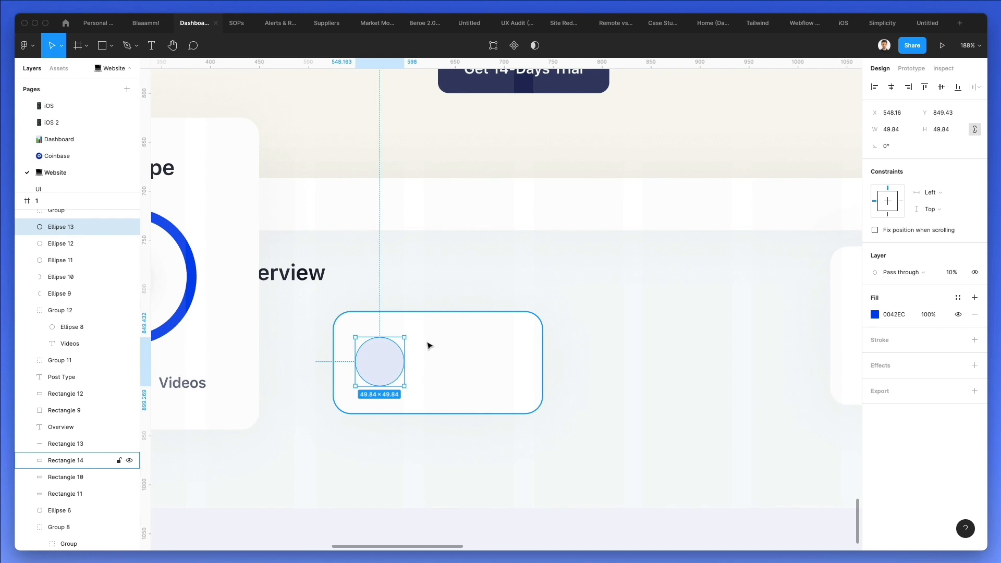
pyautogui.click(429, 346)
pyautogui.press('super+c')
pyautogui.press('super+v')
pyautogui.moveTo(447, 322); pyautogui.dragTo(443, 357)
pyautogui.moveTo(333, 364); pyautogui.dragTo(452, 361)
pyautogui.moveTo(485, 363); pyautogui.dragTo(446, 351)
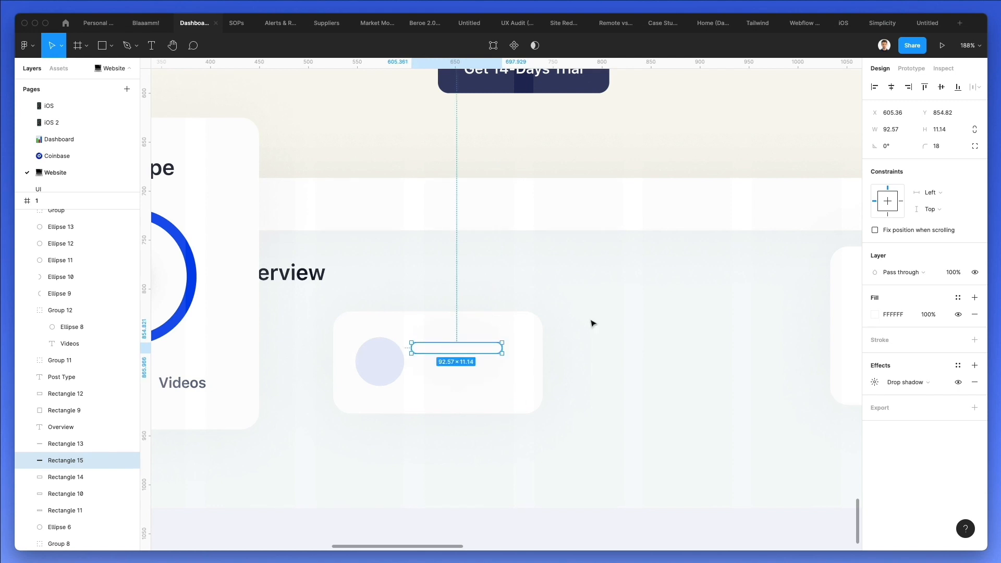
# - Sample the Get 14-Days Trial button's dark blue for the thin bar's fill and lighten it to 9CA2BC
pyautogui.press('i')
pyautogui.click(493, 86)
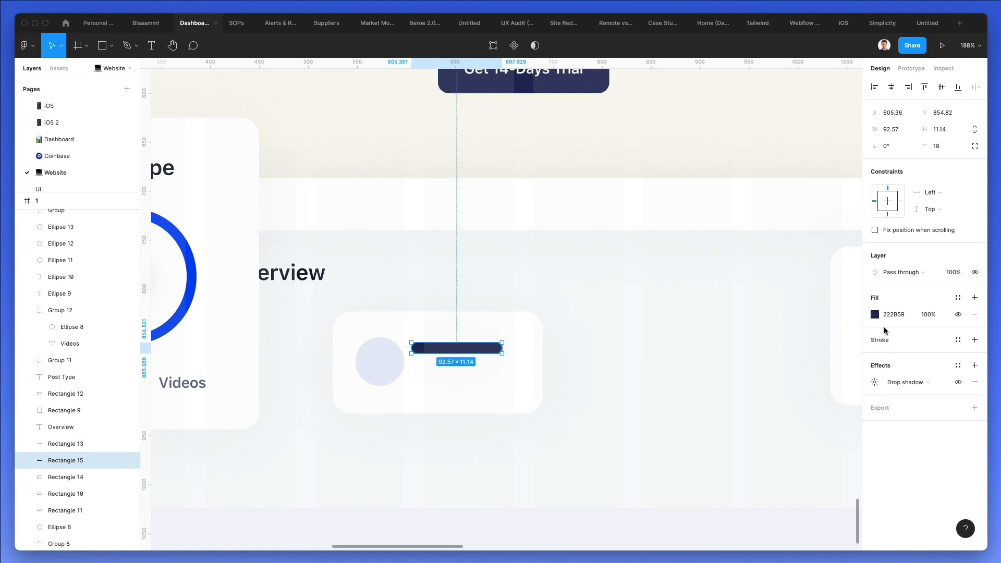
pyautogui.click(875, 315)
pyautogui.moveTo(778, 339); pyautogui.dragTo(757, 325)
pyautogui.press('Escape')
# - Duplicate the grey-blue bar beneath itself, widen the copy to about 122 px, and nudge it 6 px down
pyautogui.moveTo(453, 352); pyautogui.dragTo(530, 369)
pyautogui.hotkey('ctrl', 'z')
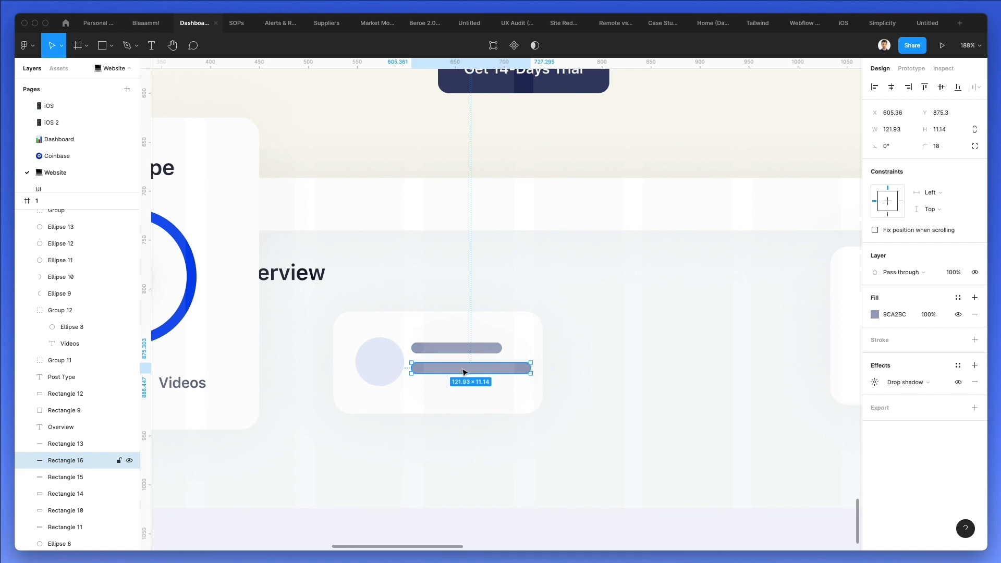
pyautogui.press('Down')
pyautogui.press('Down')
pyautogui.press('Down')
pyautogui.press('Down')
pyautogui.press('Down')
pyautogui.press('Down')
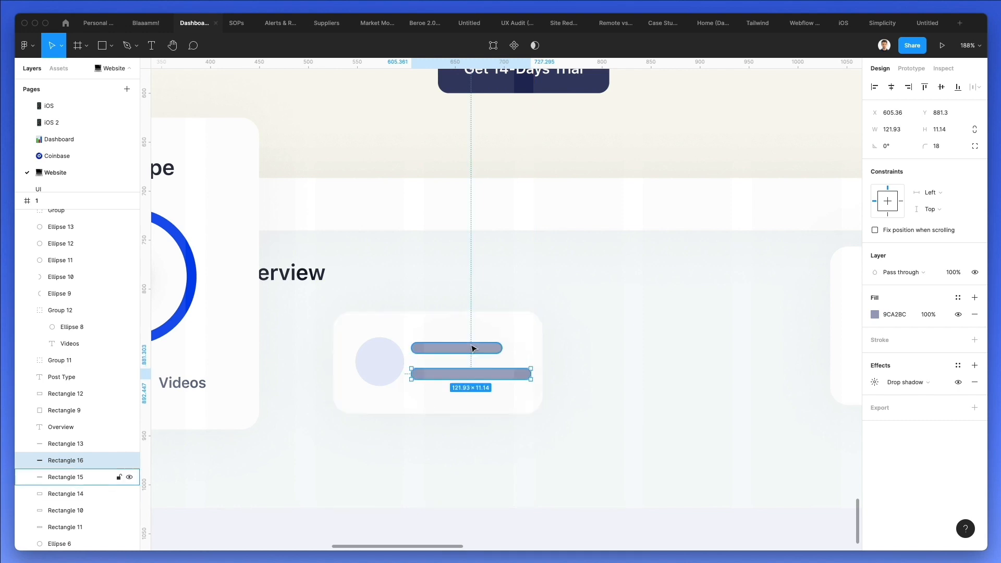
# - Set the height of both grey-blue bars to 9 px
pyautogui.keyDown('shift'); pyautogui.click(66, 477); pyautogui.keyUp('shift')
pyautogui.click(939, 131)
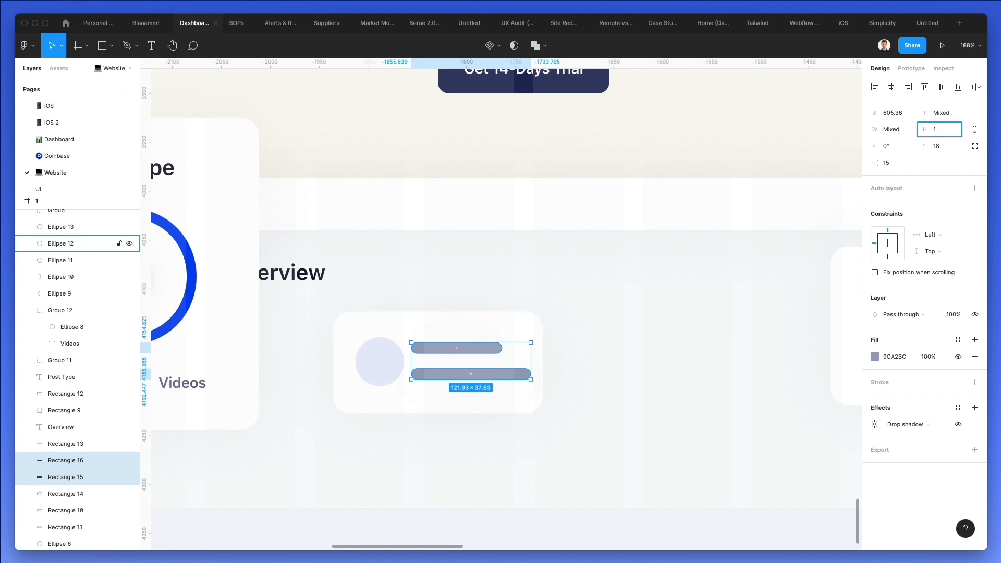
pyautogui.write('10')
pyautogui.press('Return')
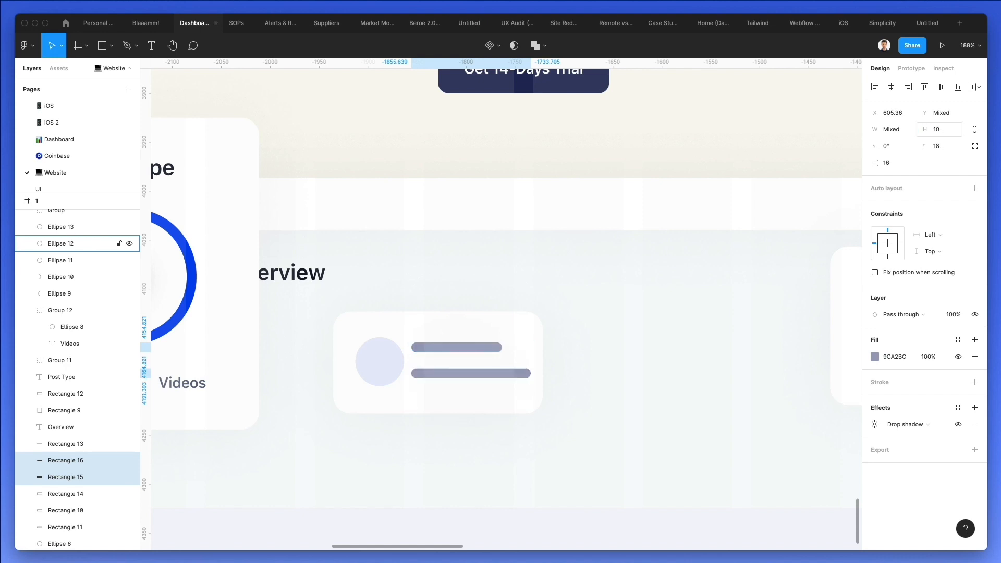
pyautogui.click(938, 130)
pyautogui.press('Down')
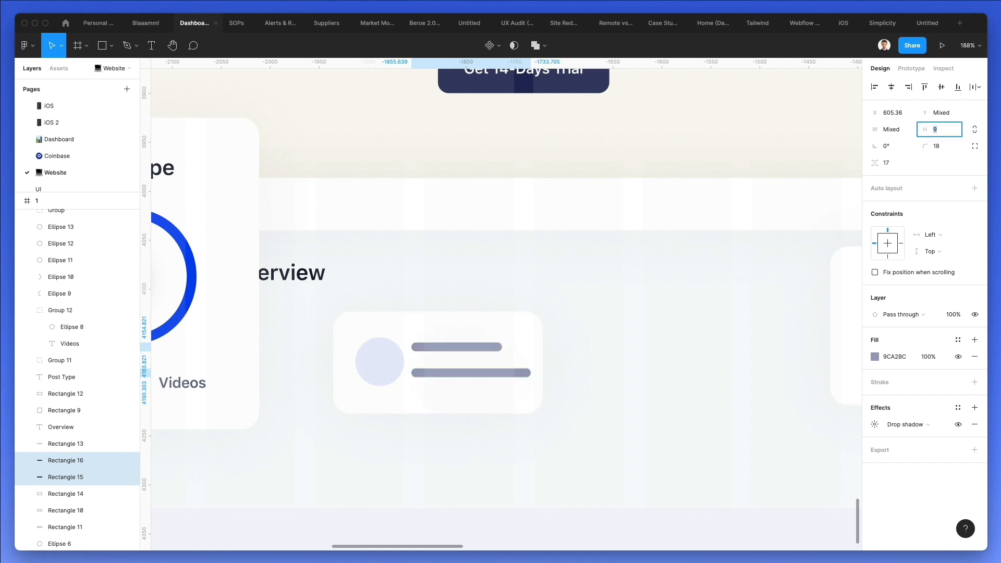
# - Make both grey-blue bars 8 px high, shorten them to about 112 px overall, and raise their corner radius to 39
pyautogui.press('Down')
pyautogui.press('Return')
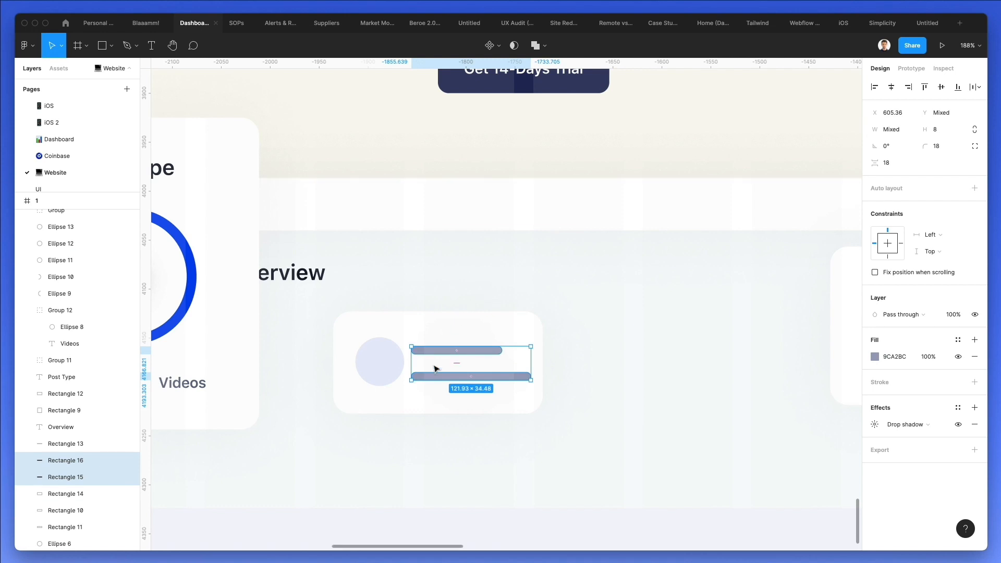
pyautogui.moveTo(412, 358); pyautogui.dragTo(420, 359)
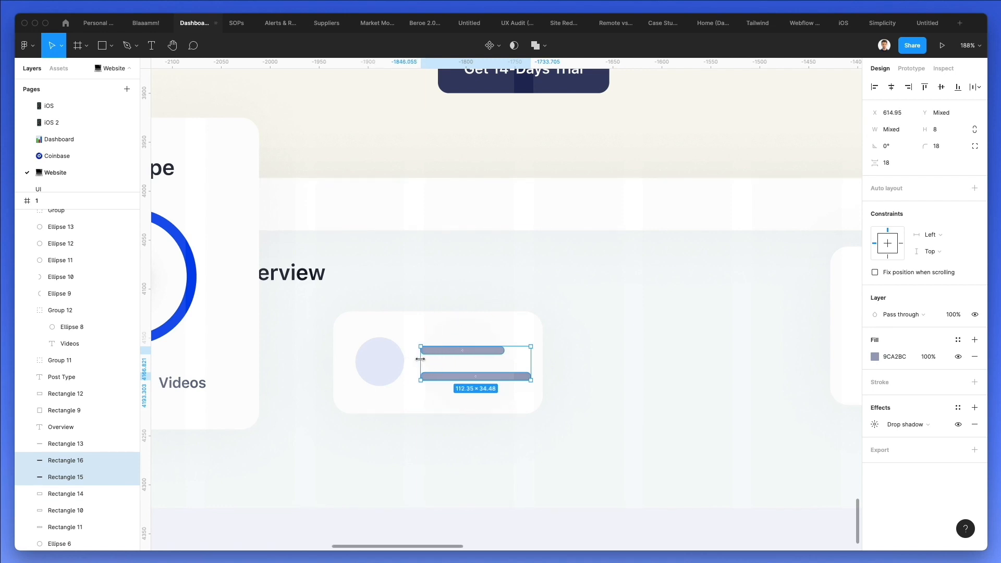
pyautogui.moveTo(922, 147); pyautogui.dragTo(132, 145)
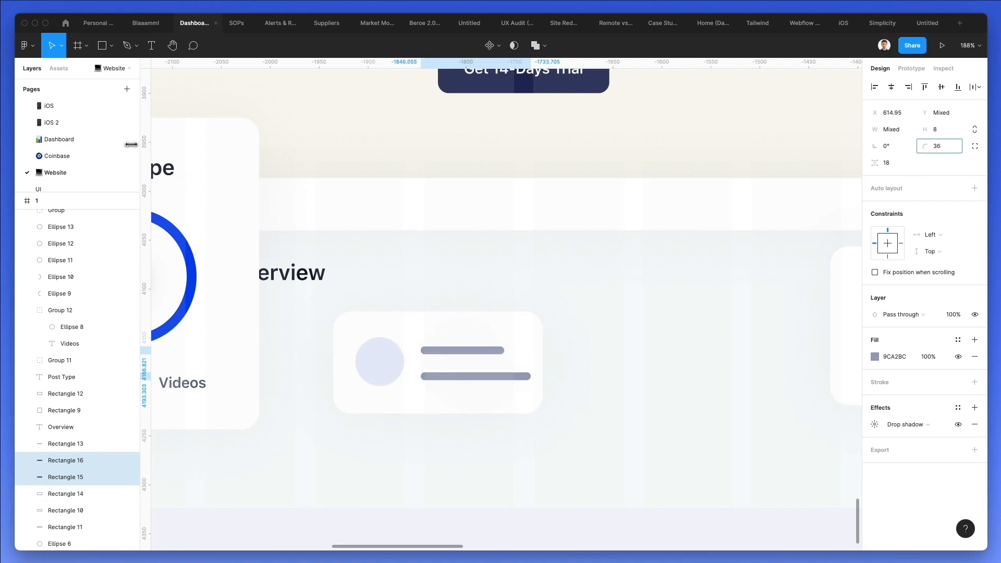
# - Nudge the circle and bars slightly left in the small card, and shift both bars 4 px right, away from the circle
pyautogui.moveTo(443, 350); pyautogui.dragTo(443, 354)
pyautogui.keyDown('shift'); pyautogui.click(371, 361); pyautogui.keyUp('shift')
pyautogui.hotkey('shift', 'Left')
pyautogui.hotkey('shift', 'Right')
pyautogui.press('Left')
pyautogui.click(461, 324)
pyautogui.click(459, 349)
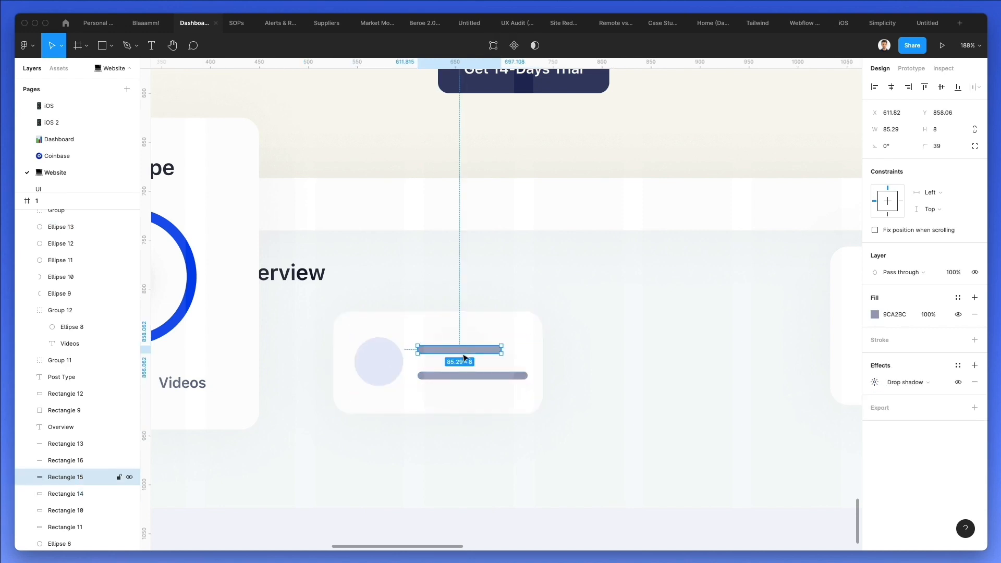
pyautogui.keyDown('shift'); pyautogui.click(464, 376); pyautogui.keyUp('shift')
pyautogui.press('Right')
pyautogui.press('Right')
pyautogui.press('Right')
pyautogui.press('Right')
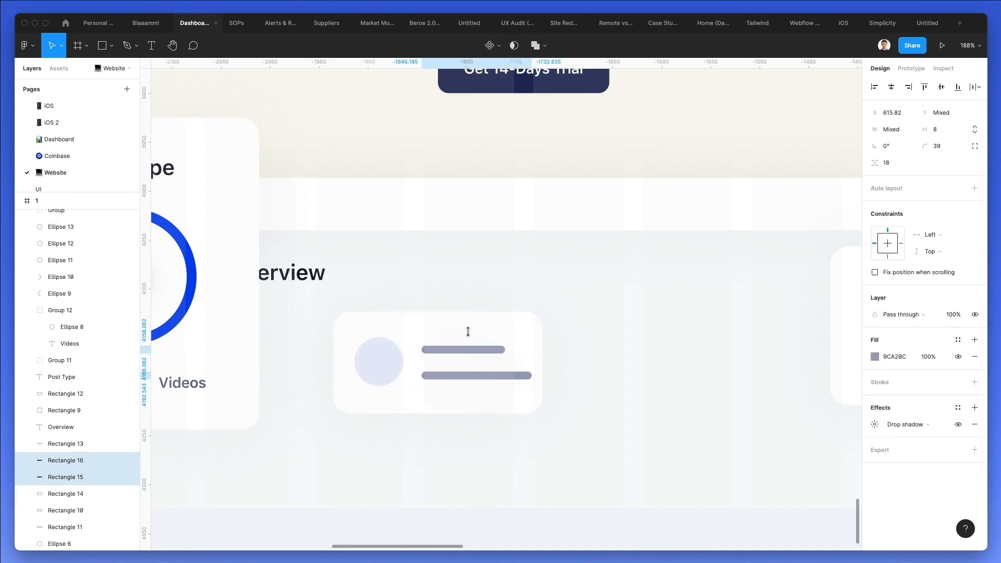
# - Lighten the lower bar's fill to D5D8E4
pyautogui.click(468, 334)
pyautogui.click(469, 376)
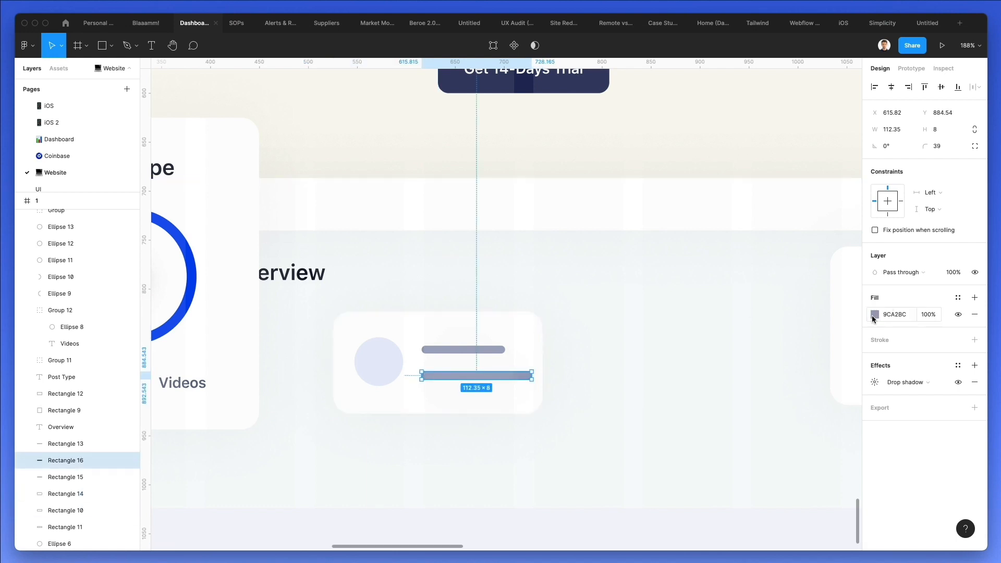
pyautogui.click(874, 315)
pyautogui.moveTo(741, 321); pyautogui.dragTo(744, 305)
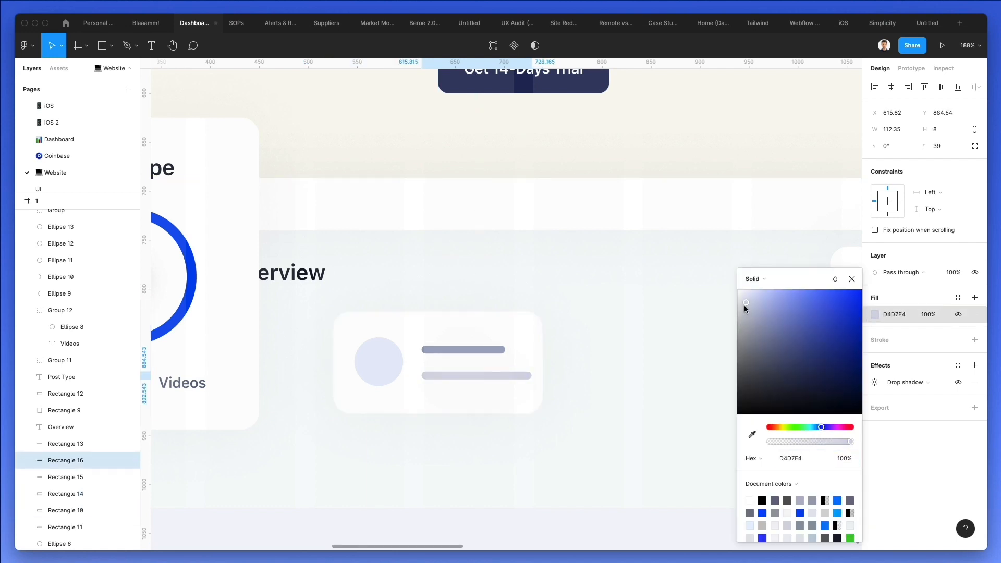
pyautogui.click(474, 338)
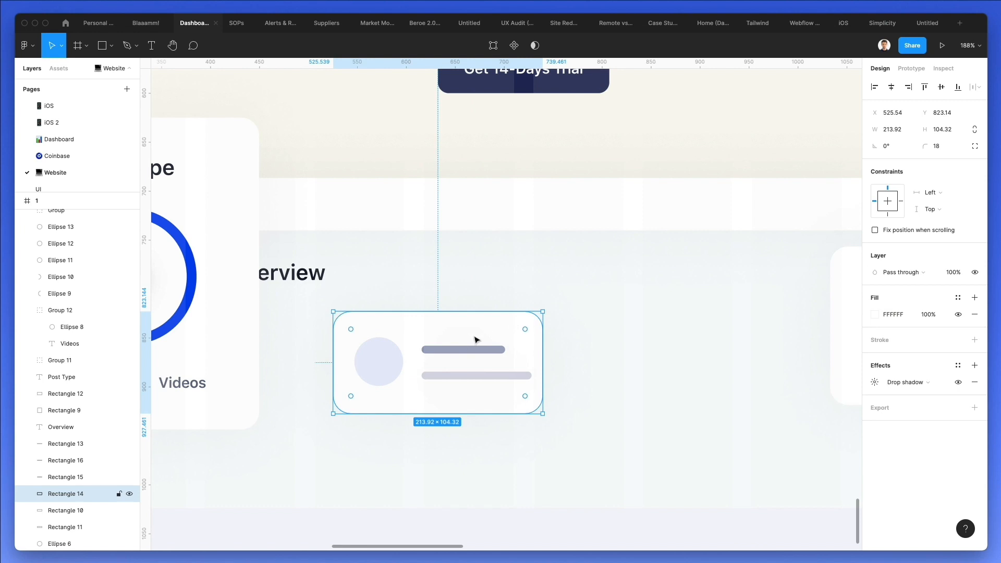
# - Reduce the gap between the two bars to 14 px and shift them slightly left together with the circle
pyautogui.click(465, 351)
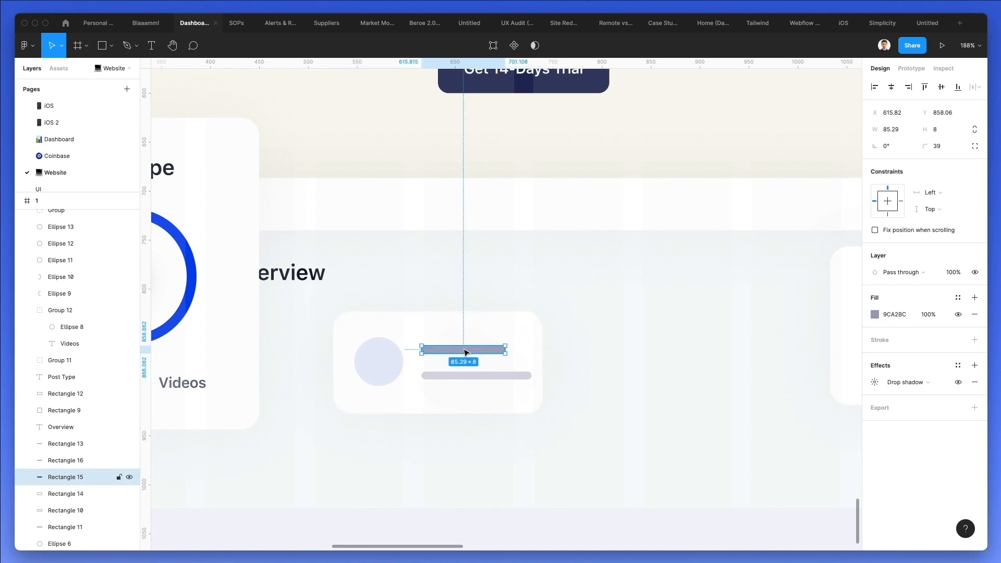
pyautogui.keyDown('shift'); pyautogui.click(453, 375); pyautogui.keyUp('shift')
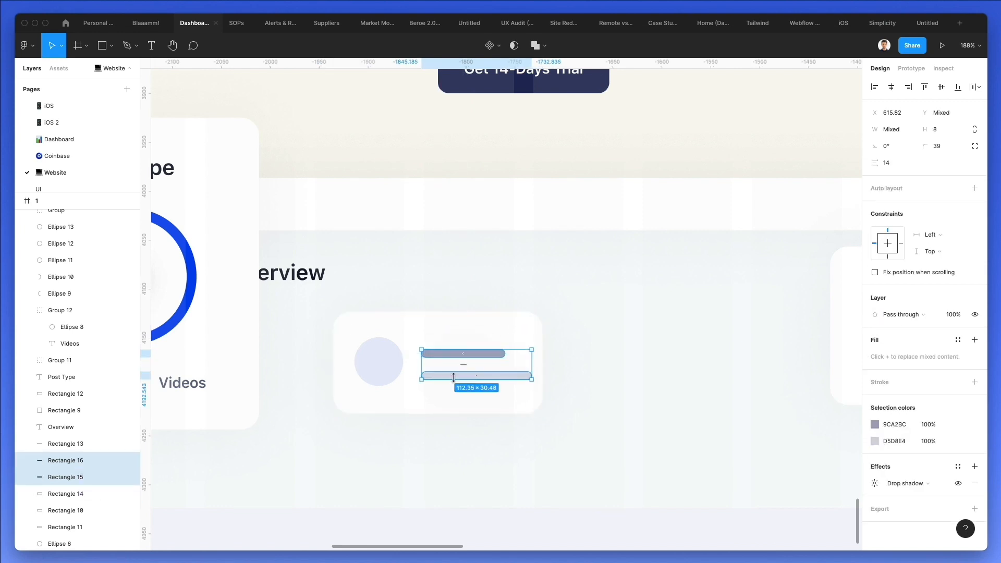
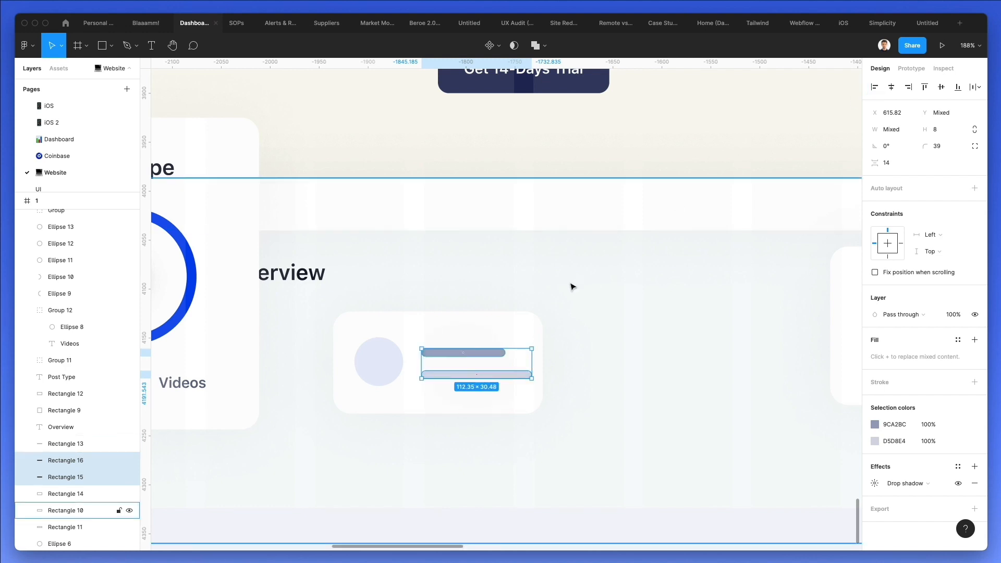
pyautogui.keyDown('shift'); pyautogui.click(379, 365); pyautogui.keyUp('shift')
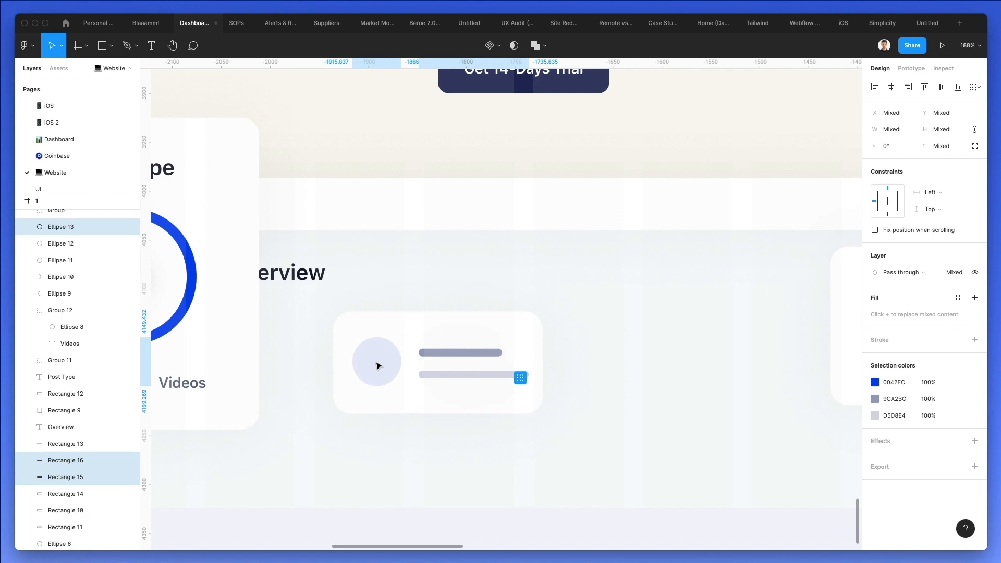
pyautogui.press('Right')
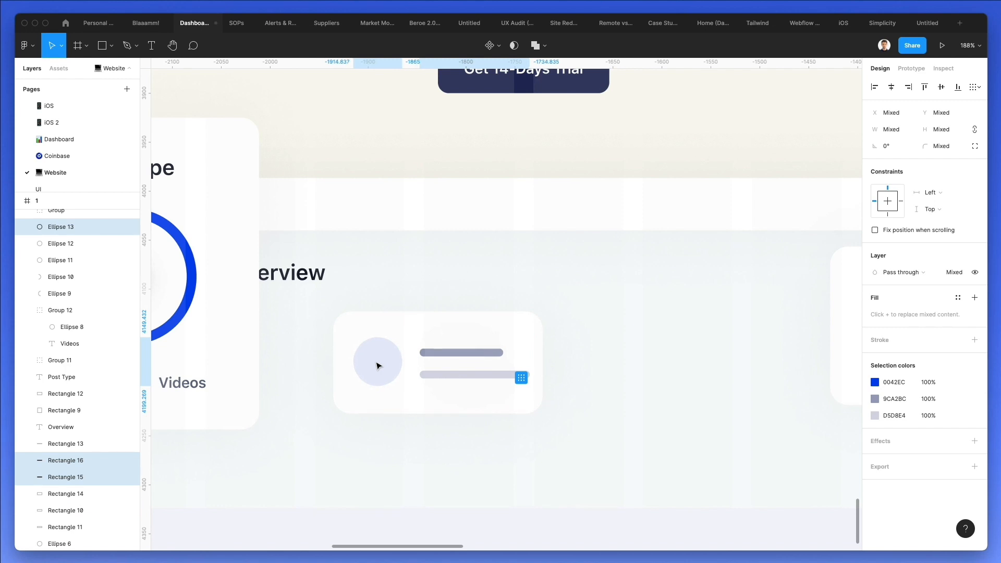
# - Widen the small white card to about 221 px and group it with its circle and two bars
pyautogui.click(433, 326)
pyautogui.moveTo(542, 358); pyautogui.dragTo(550, 359)
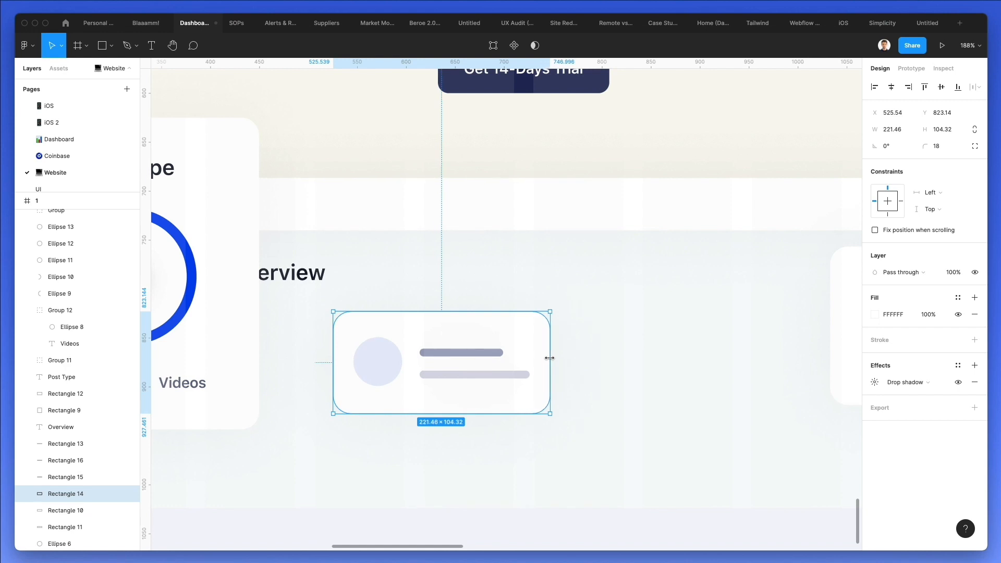
pyautogui.keyDown('shift'); pyautogui.click(492, 375); pyautogui.keyUp('shift')
pyautogui.keyDown('shift'); pyautogui.click(469, 353); pyautogui.keyUp('shift')
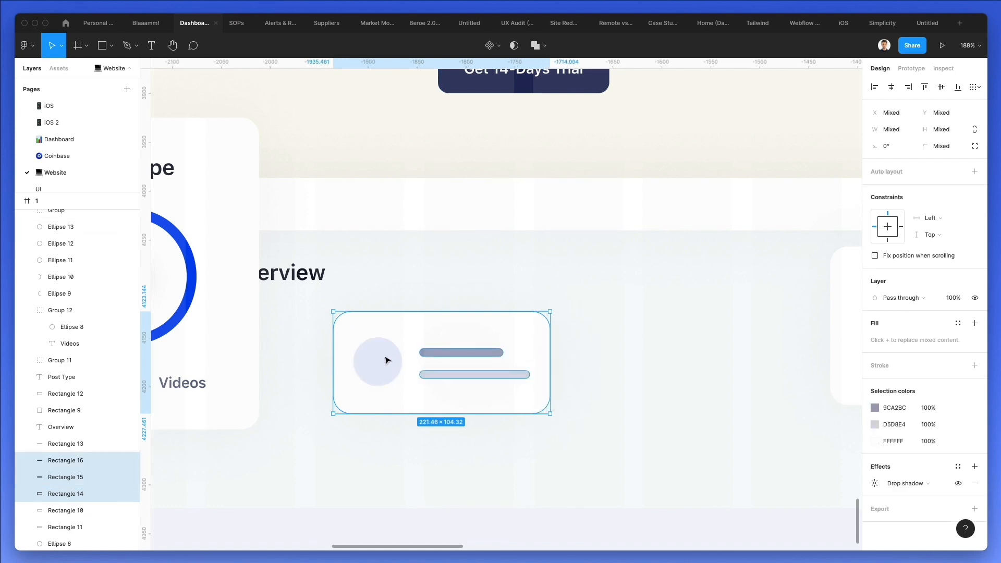
pyautogui.keyDown('shift'); pyautogui.click(382, 357); pyautogui.keyUp('shift')
pyautogui.press('super+g')
# - Duplicate the grouped card into a row of four across the Overview panel, with gaps of about 24 px
pyautogui.scroll(-5, 397, 347)
pyautogui.moveTo(429, 363)
pyautogui.mouseDown()
pyautogui.moveTo(295, 371)
pyautogui.moveTo(440, 361)
pyautogui.moveTo(420, 362)
pyautogui.mouseUp()
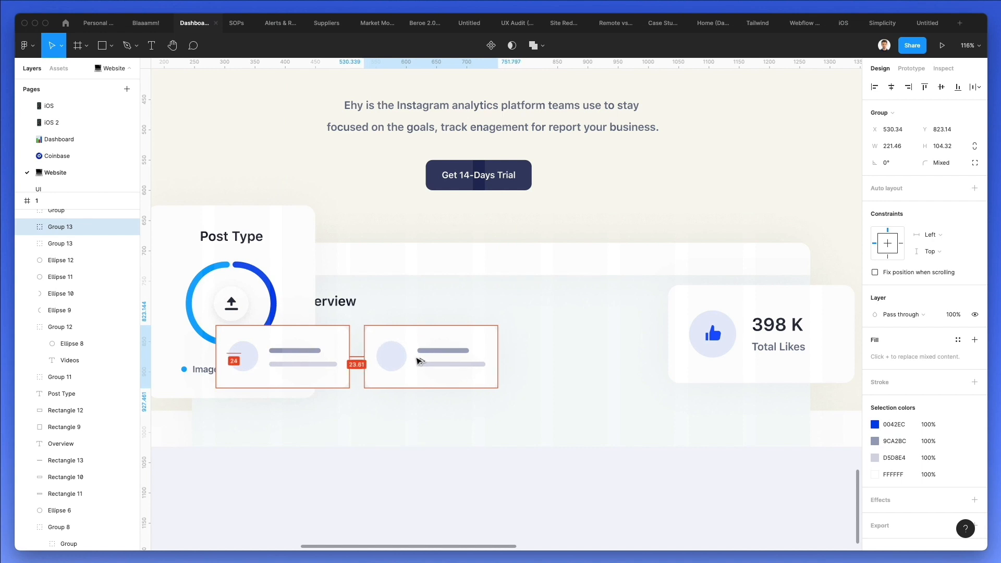
pyautogui.moveTo(420, 361); pyautogui.dragTo(420, 361)
pyautogui.hotkey('ctrl', 'd')
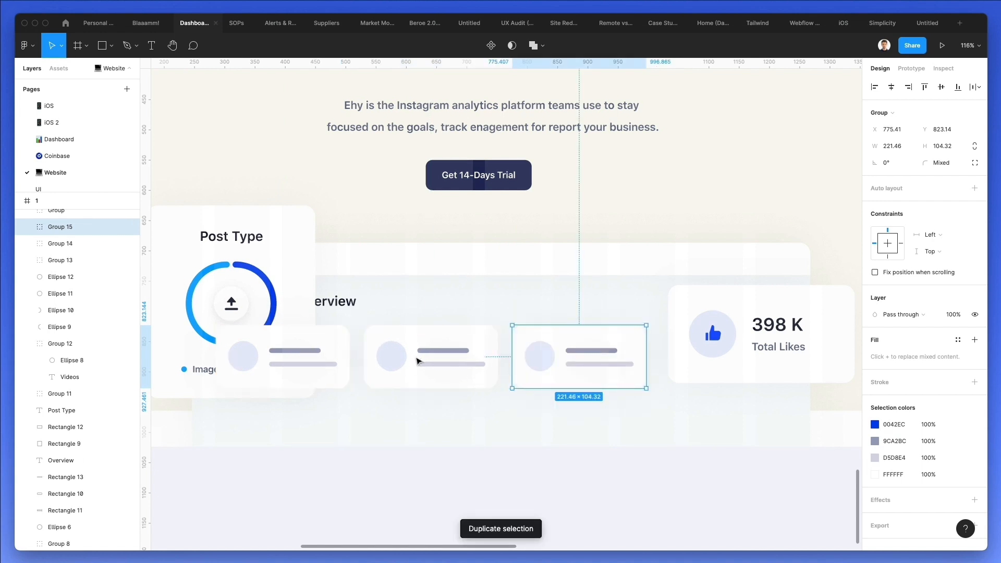
pyautogui.hotkey('ctrl', 'd')
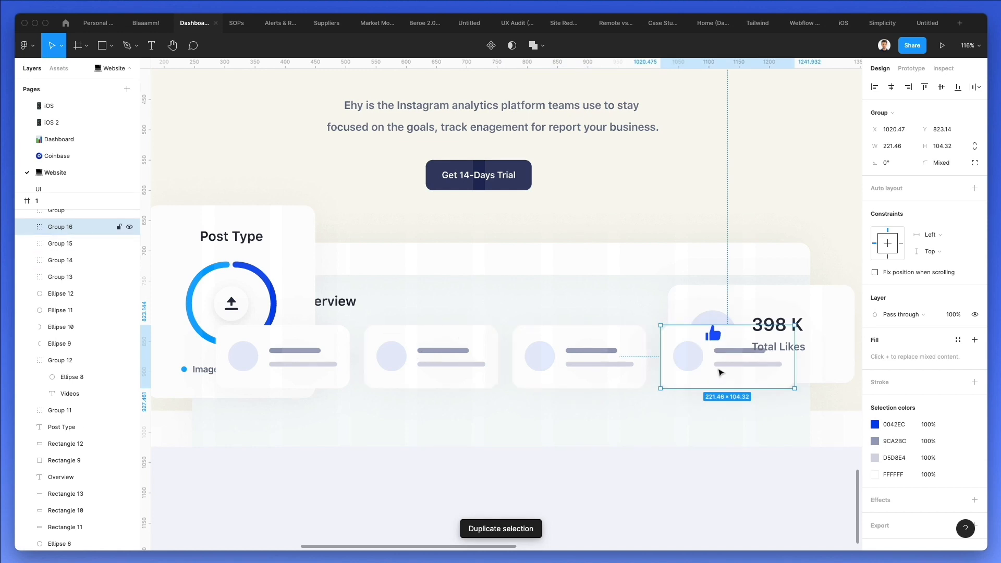
# - Delete the circle and both bars from the fourth card in the row
pyautogui.doubleClick(723, 352)
pyautogui.keyDown('shift'); pyautogui.click(725, 364); pyautogui.keyUp('shift')
pyautogui.keyDown('shift'); pyautogui.click(687, 363); pyautogui.keyUp('shift')
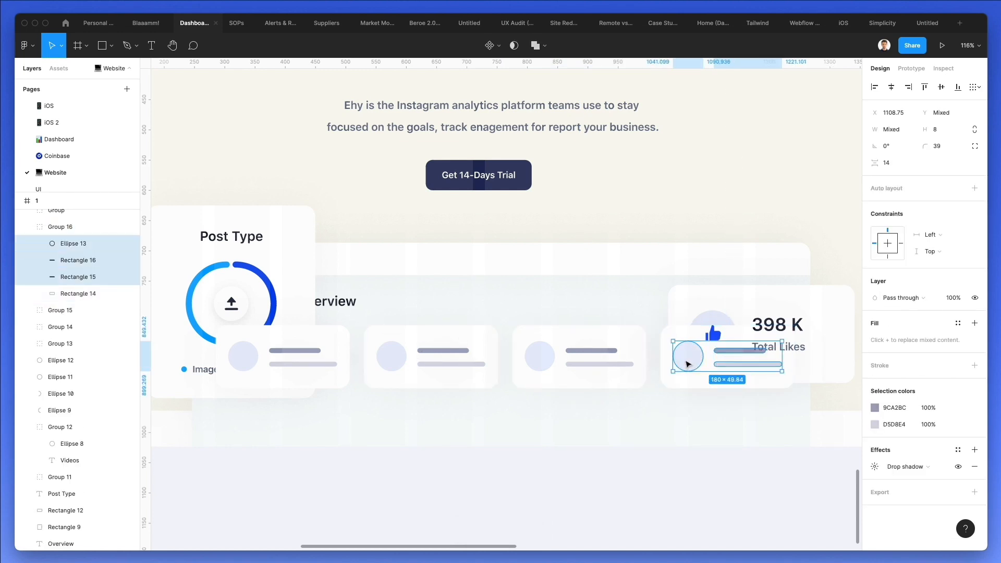
pyautogui.press('Delete')
# - Give the emptied fourth card a 4 px black inside stroke and remove its white fill
pyautogui.click(688, 364)
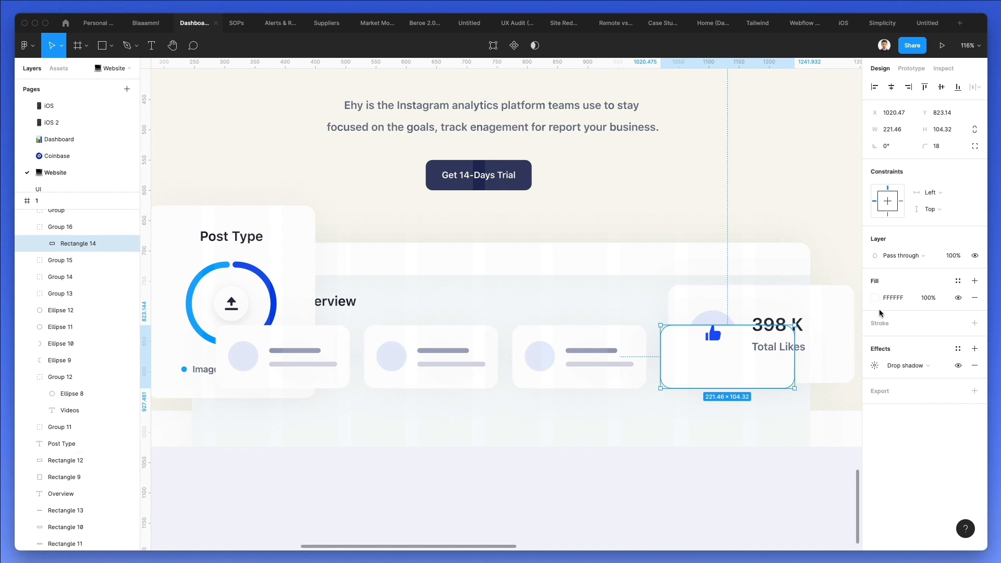
pyautogui.click(975, 323)
pyautogui.click(887, 356)
pyautogui.write('4')
pyautogui.press('Return')
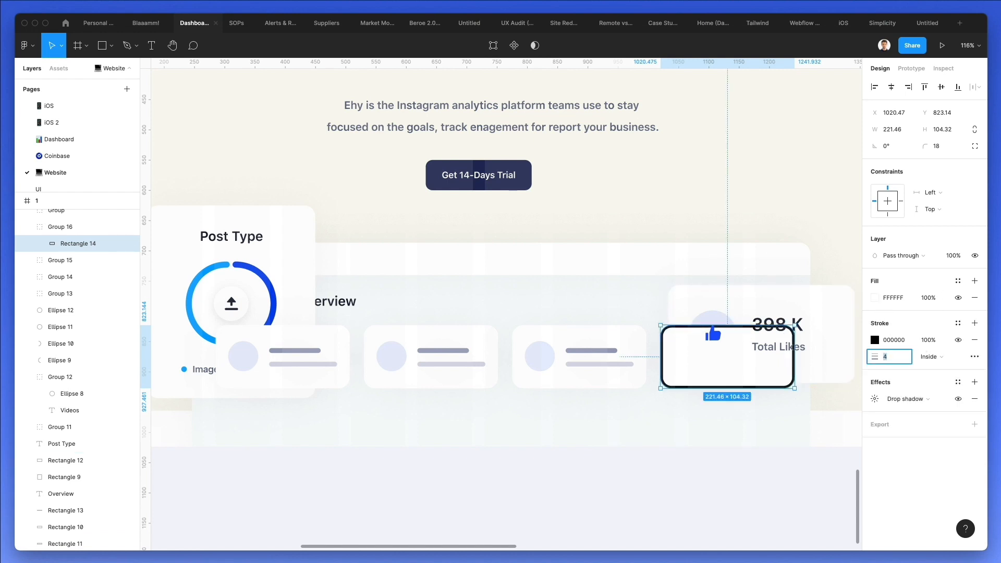
pyautogui.click(975, 298)
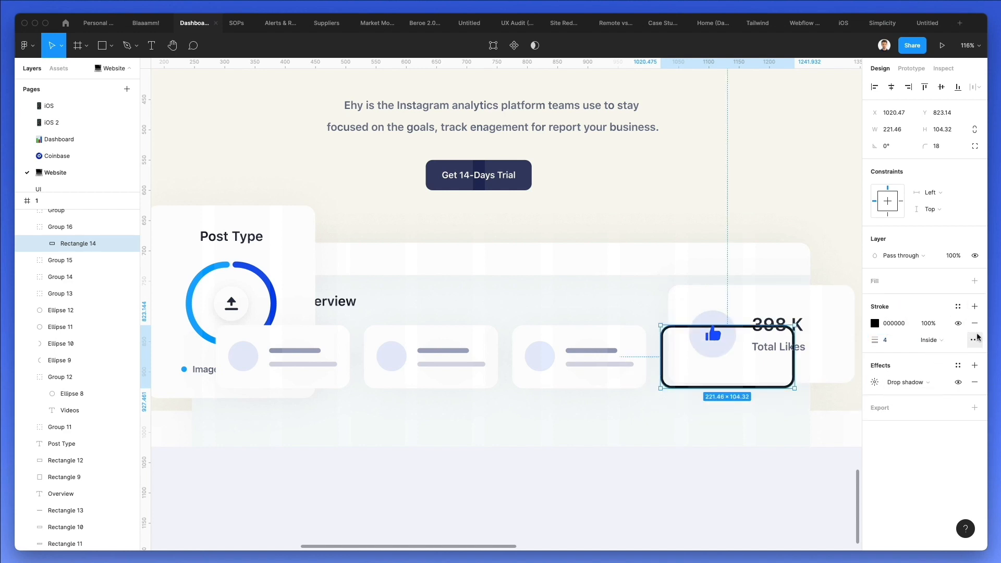
# - Change the fourth card's outline to the Dash style and set its stroke weight to 2.5
pyautogui.click(974, 340)
pyautogui.click(835, 369)
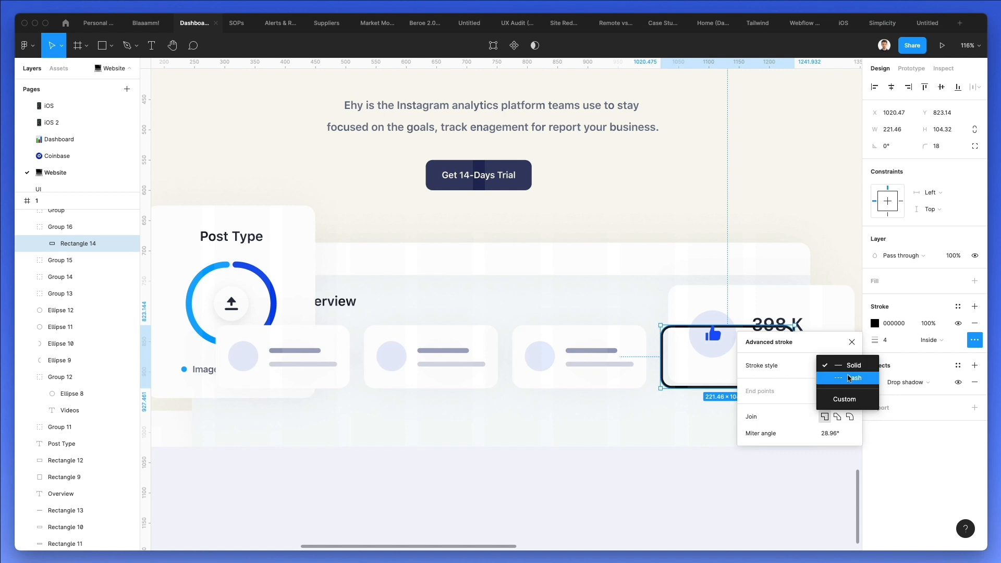
pyautogui.click(850, 379)
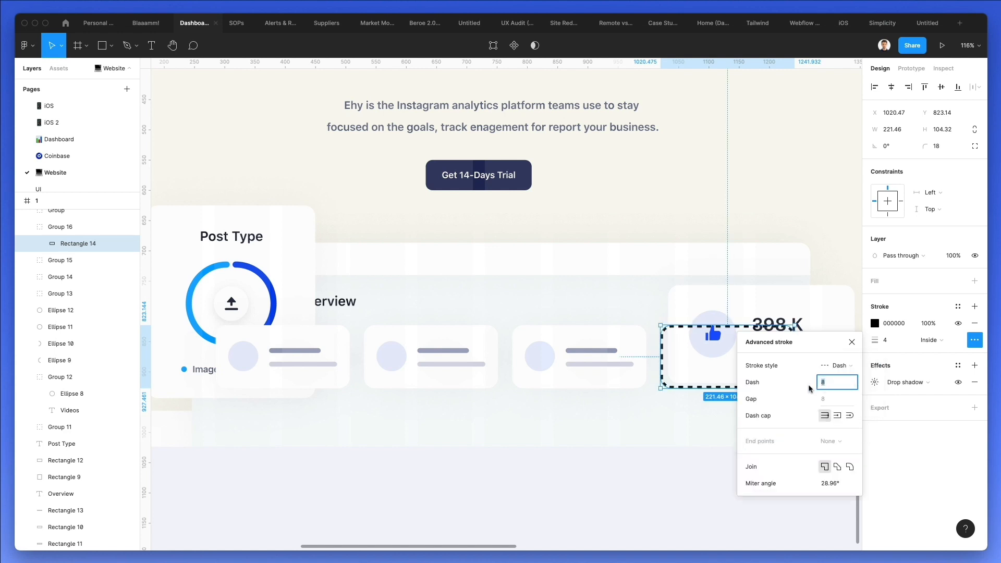
pyautogui.click(893, 340)
pyautogui.write('3')
pyautogui.press('Return')
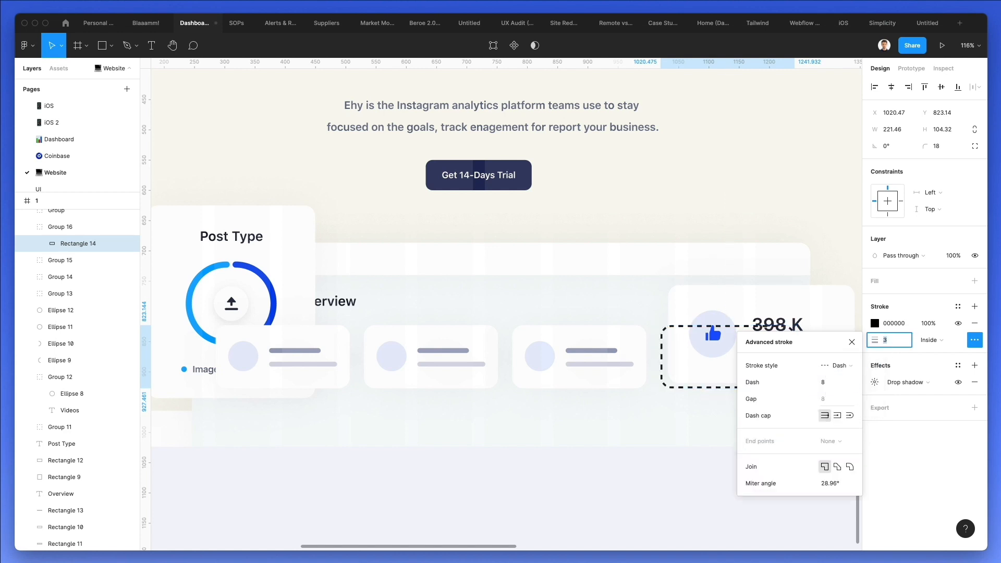
pyautogui.press('Up')
pyautogui.write('.5')
pyautogui.press('Return')
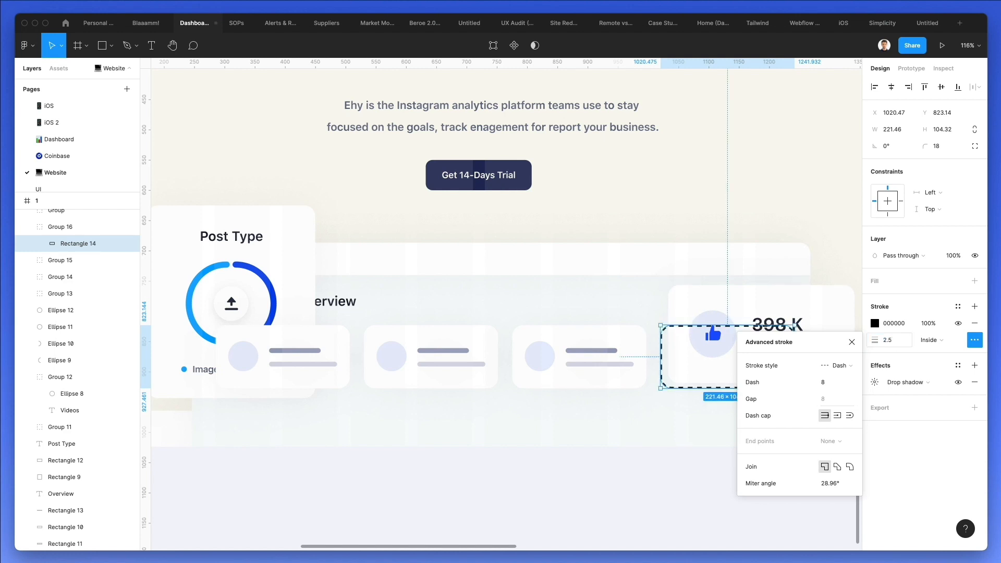
# - Sample the third card's upper bar to colour the dashed outline grey-blue, 9CA1BC
pyautogui.click(875, 324)
pyautogui.press('i')
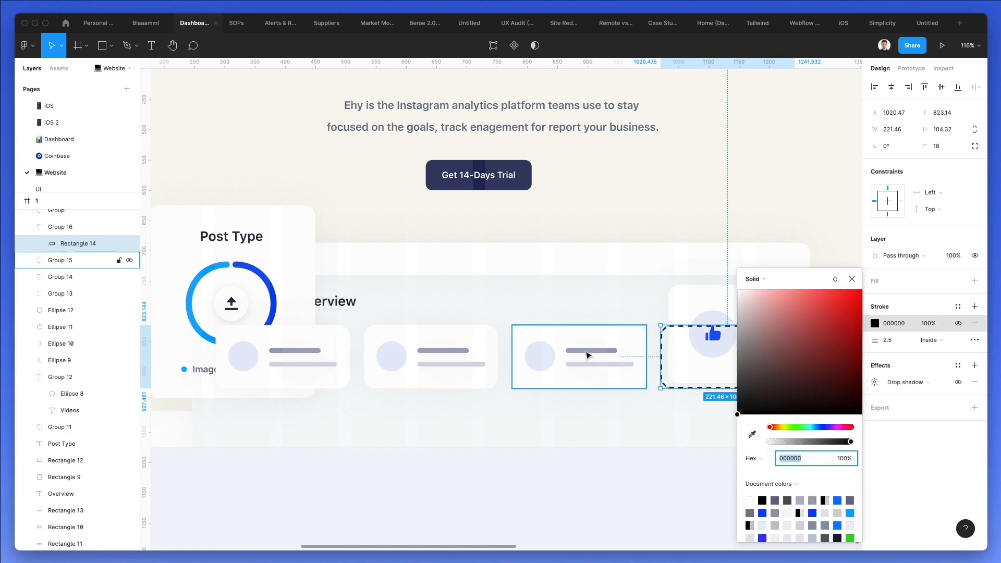
pyautogui.click(585, 351)
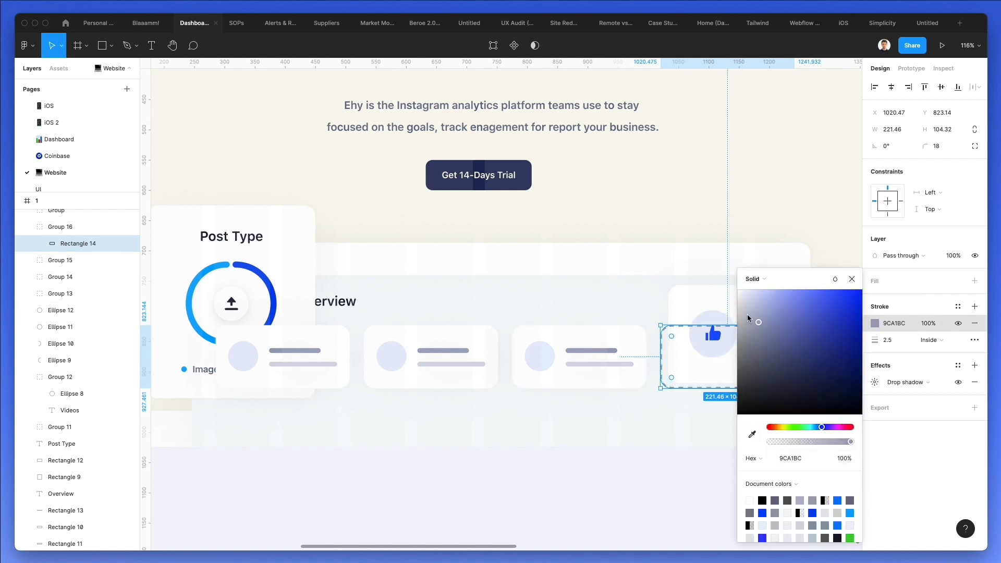
pyautogui.click(710, 338)
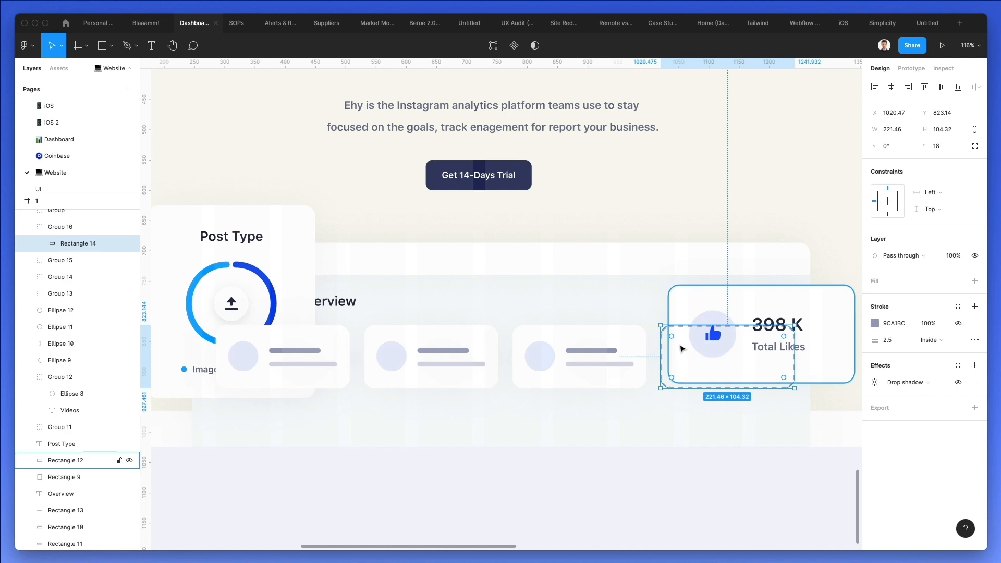
# - Move the dashed rectangle out of its group and send it backward behind the Total Likes card, just below the Overview text layer
pyautogui.press('alt')
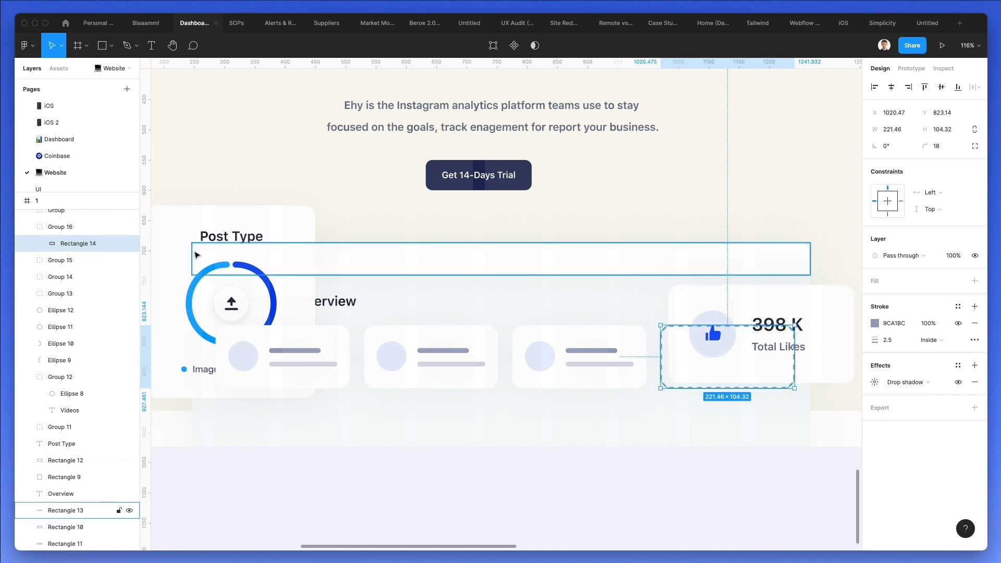
pyautogui.moveTo(94, 242); pyautogui.dragTo(89, 264)
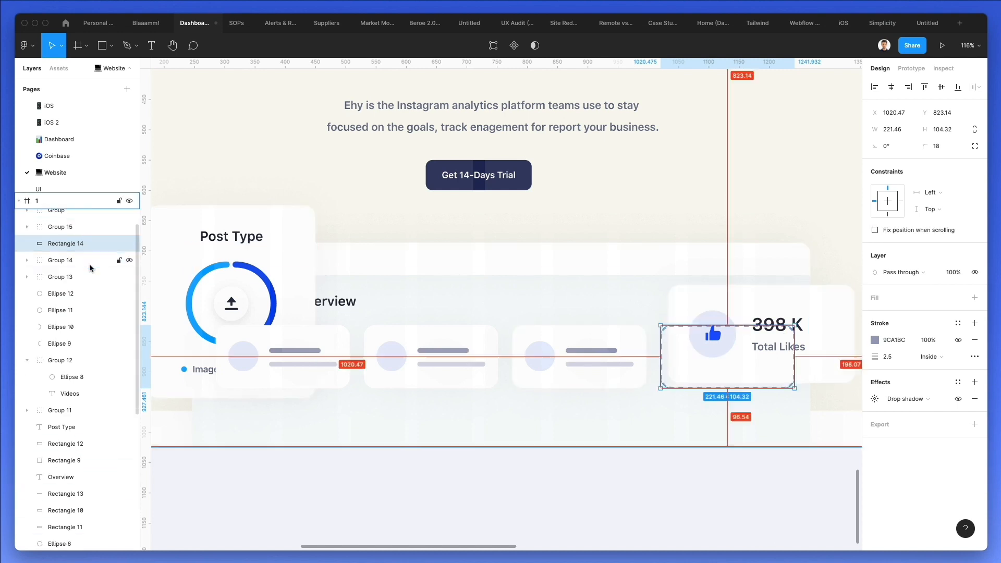
pyautogui.press('super+bracketleft')
pyautogui.press('super+bracketleft')
pyautogui.press('super+bracketleft')
pyautogui.press('super+bracketleft')
pyautogui.press('super+bracketleft')
pyautogui.press('super+bracketleft')
pyautogui.press('super+bracketleft')
pyautogui.press('super+bracketleft')
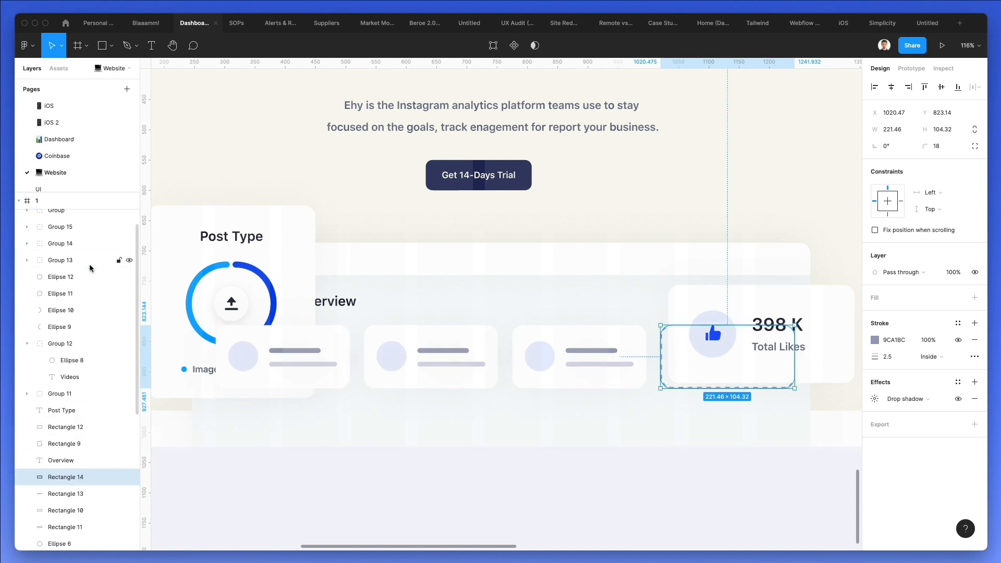
pyautogui.click(652, 257)
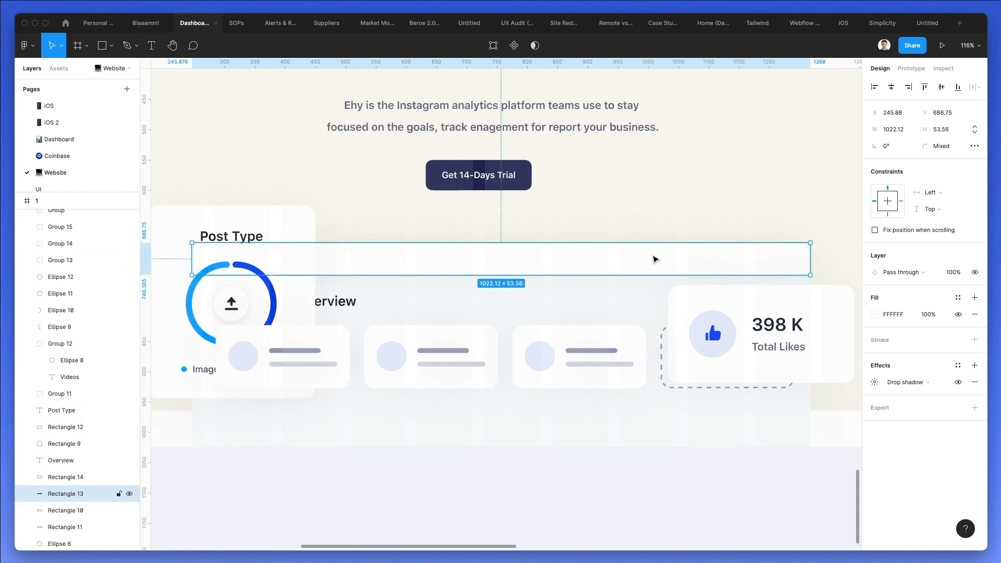
# - Lighten the dashed rectangle's stroke colour to C3C7DB
pyautogui.click(665, 344)
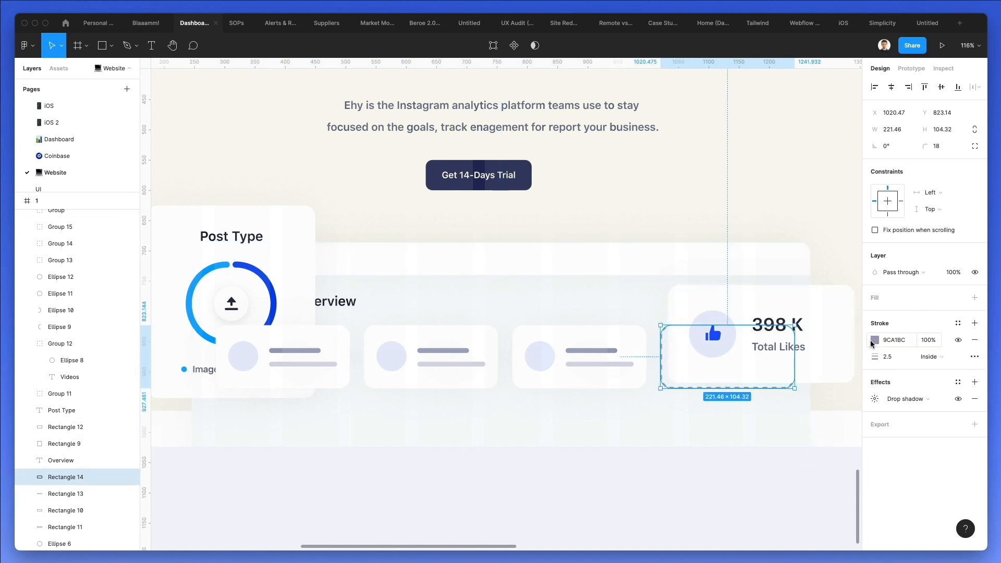
pyautogui.click(875, 340)
pyautogui.moveTo(755, 314); pyautogui.dragTo(749, 309)
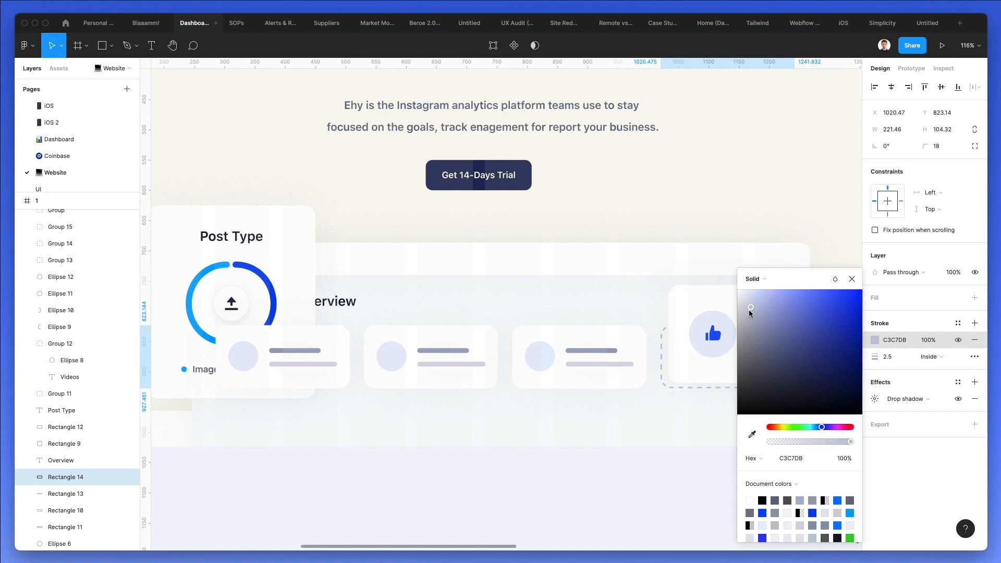
# - Fill the circle in the second placeholder card with the green document colour 00CD2D
pyautogui.click(581, 503)
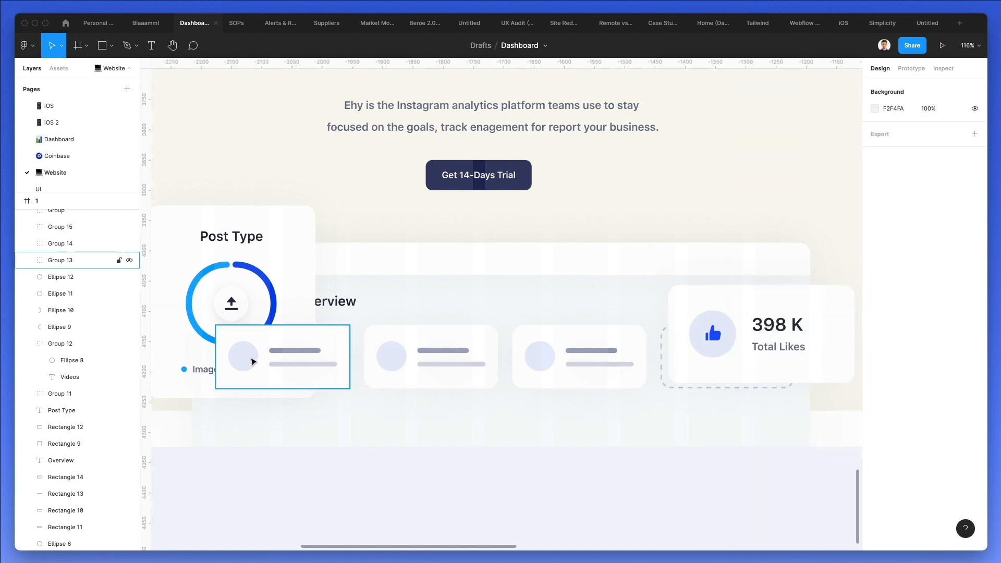
pyautogui.keyDown('super'); pyautogui.click(392, 355); pyautogui.keyUp('super')
pyautogui.click(875, 298)
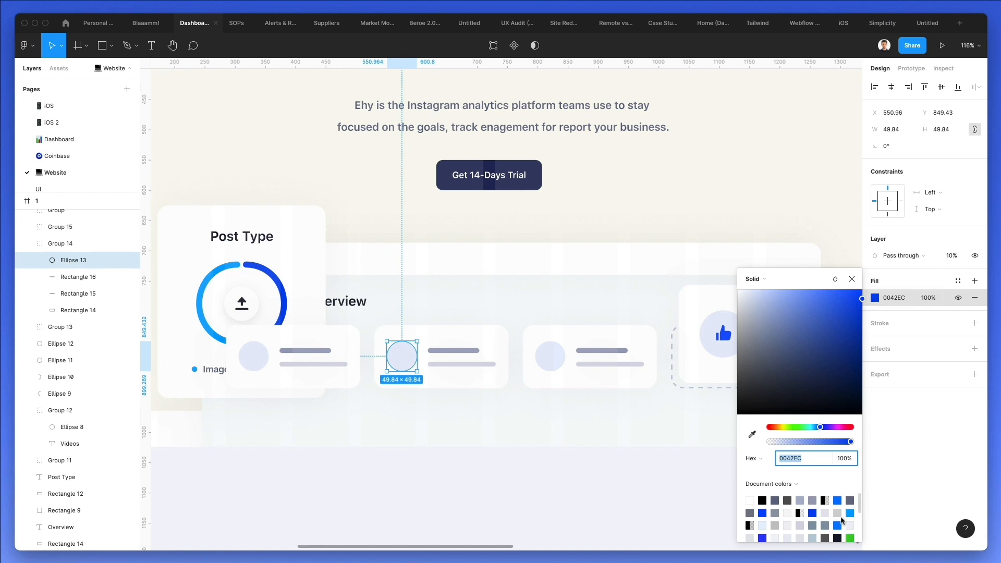
pyautogui.click(850, 536)
# - Raise the second card's circle to 100% layer opacity and soften its fill to a more muted green
pyautogui.click(953, 256)
pyautogui.hotkey('shift', 'Up')
pyautogui.hotkey('shift', 'Up')
pyautogui.hotkey('shift', 'Up')
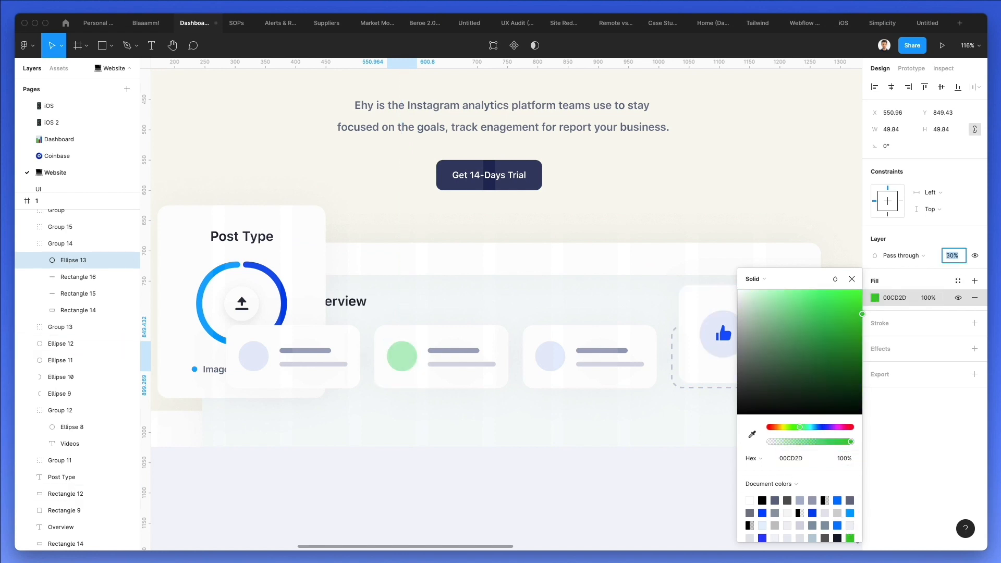
pyautogui.hotkey('shift', 'Up')
pyautogui.hotkey('shift', 'Up')
pyautogui.hotkey('shift', 'Up')
pyautogui.hotkey('shift', 'Up')
pyautogui.hotkey('shift', 'Up')
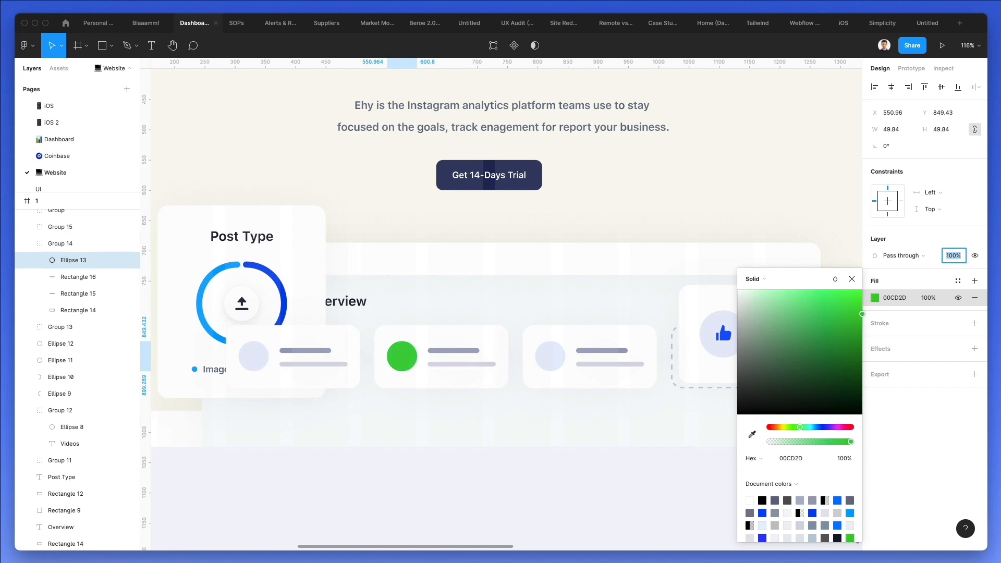
pyautogui.moveTo(787, 347); pyautogui.dragTo(817, 334)
# - Raise the layer opacity of the third card's circle to 100%
pyautogui.doubleClick(563, 359)
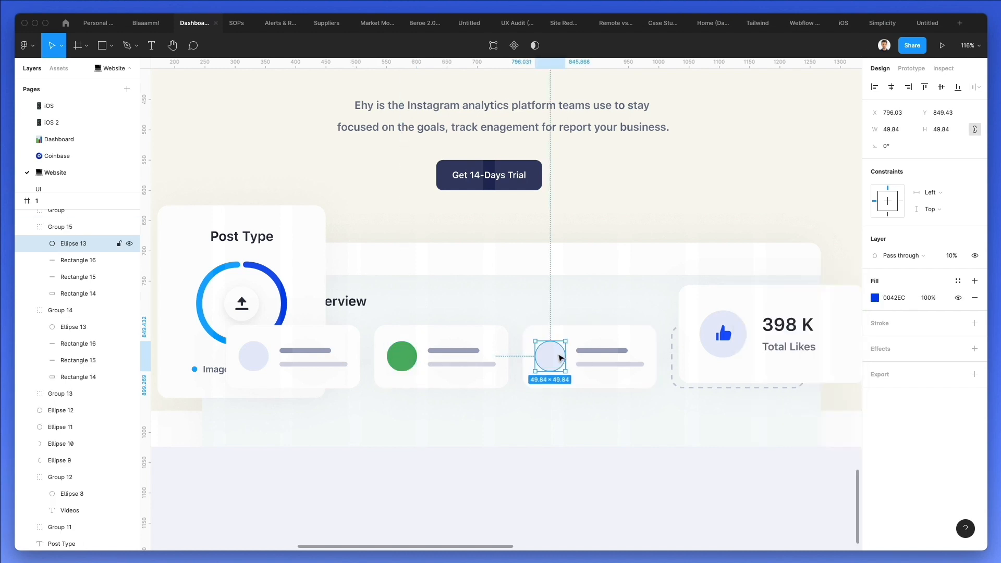
pyautogui.click(876, 298)
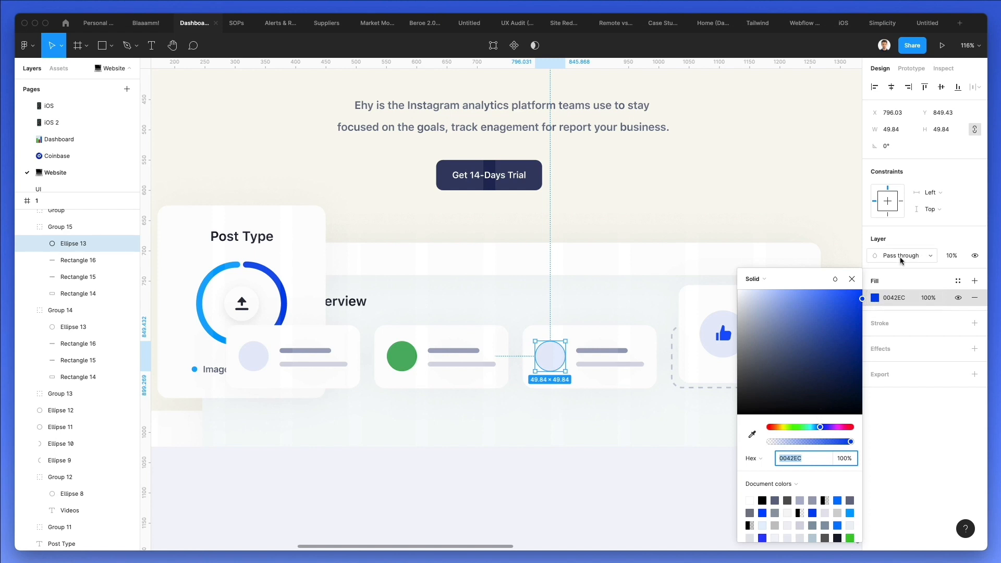
pyautogui.click(953, 256)
pyautogui.write('20')
pyautogui.press('Return')
pyautogui.hotkey('shift', 'Up')
pyautogui.hotkey('shift', 'Up')
pyautogui.hotkey('shift', 'Up')
pyautogui.hotkey('shift', 'Up')
pyautogui.hotkey('shift', 'Up')
pyautogui.hotkey('shift', 'Up')
pyautogui.hotkey('shift', 'Up')
pyautogui.hotkey('shift', 'Up')
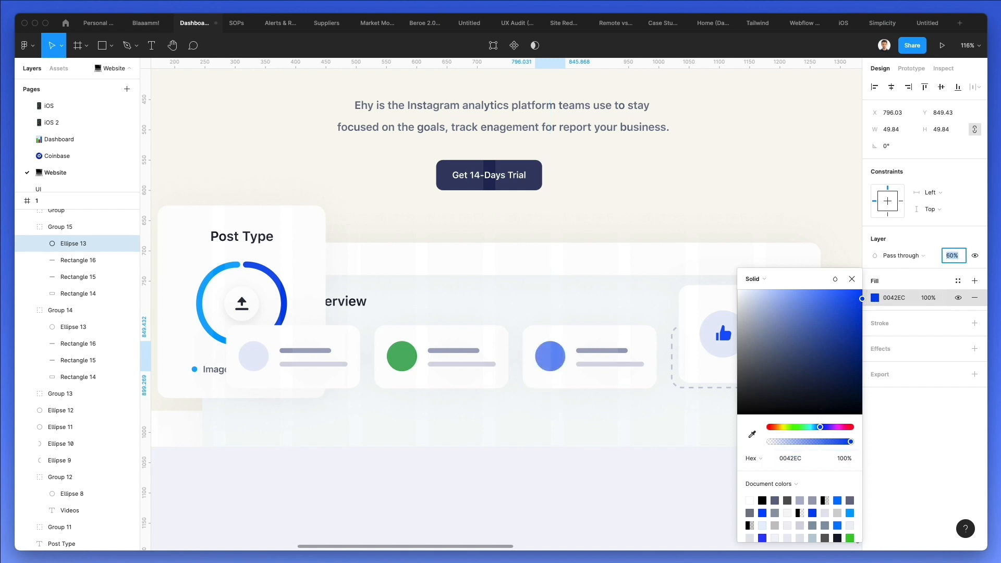
# - Shift the hue of the third card's circle to a lighter sky blue
pyautogui.click(811, 428)
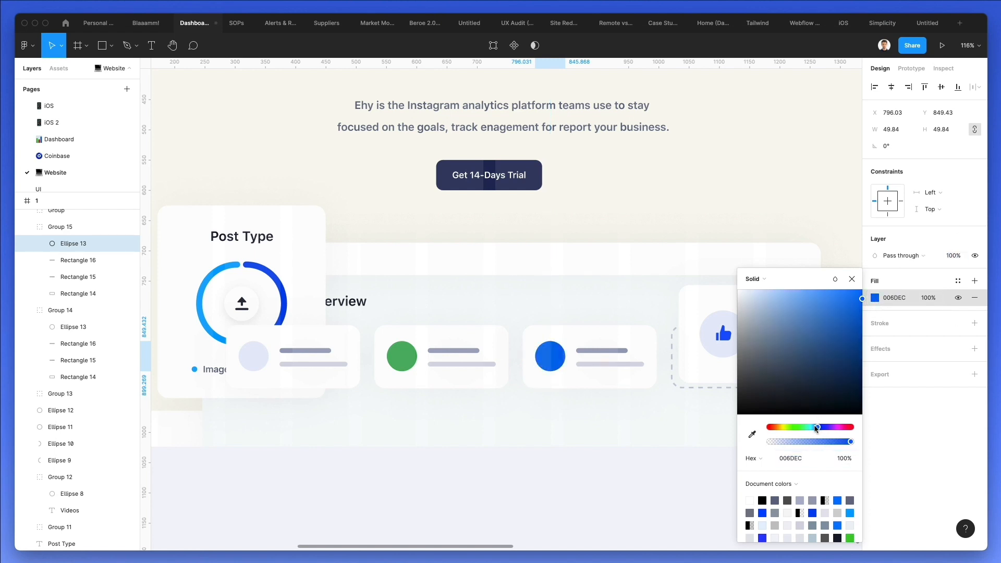
pyautogui.click(814, 427)
pyautogui.click(540, 314)
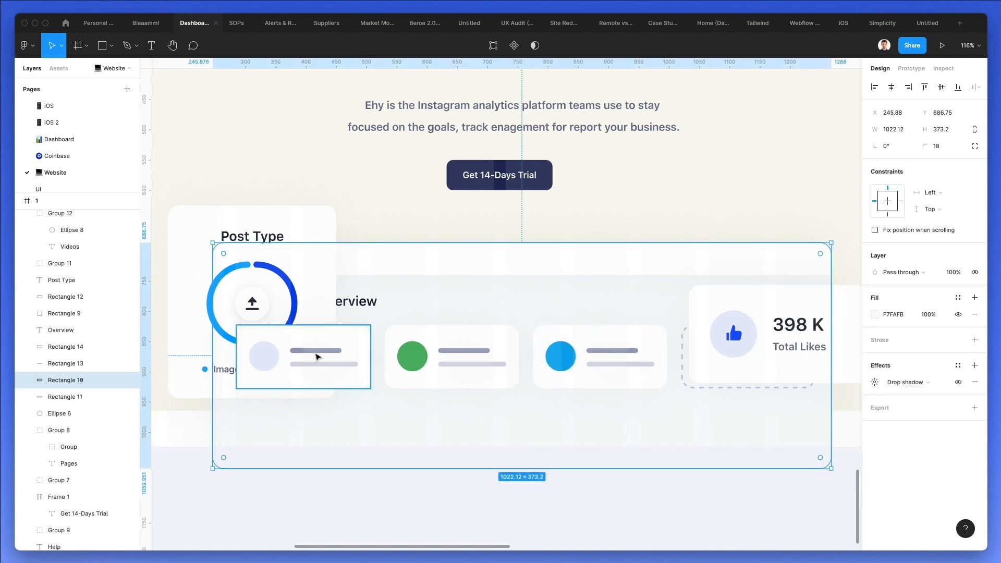
# - Send the first placeholder card group backward behind the Post Type card, directly below the Overview text layer
pyautogui.click(322, 359)
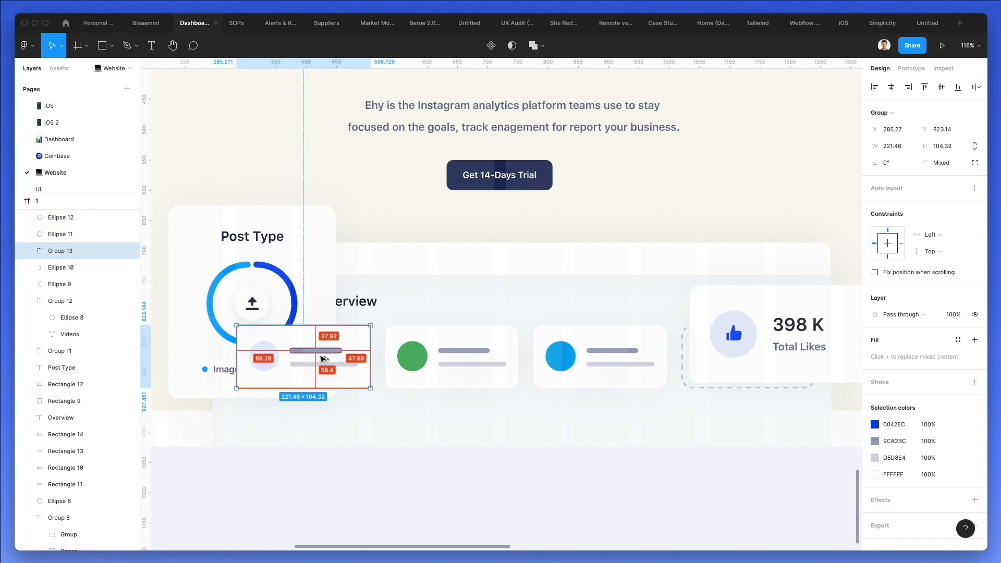
pyautogui.press('super+bracketleft')
pyautogui.press('super+bracketleft')
pyautogui.press('super+bracketleft')
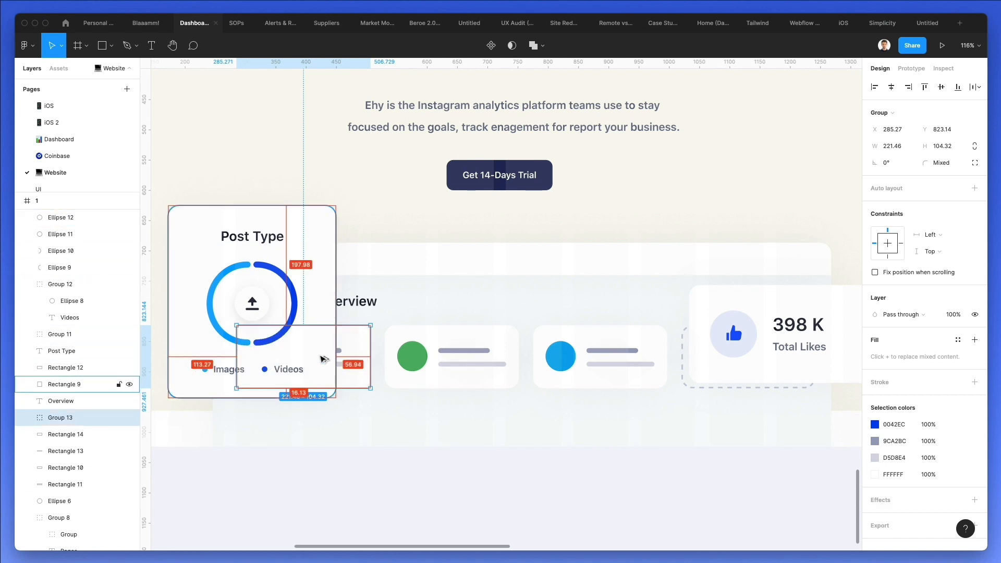
pyautogui.hscroll(2, 715, 351)
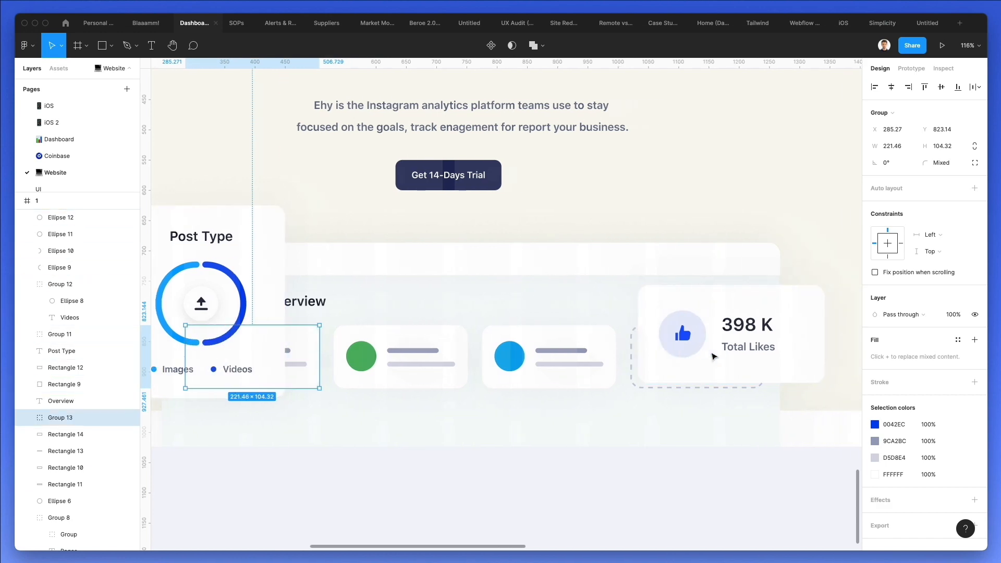
pyautogui.click(456, 522)
# - Duplicate the large Overview panel rectangle and resize the copy to a 774.6 × 86.72 strip below the card row
pyautogui.hscroll(1, 526, 418)
pyautogui.click(525, 417)
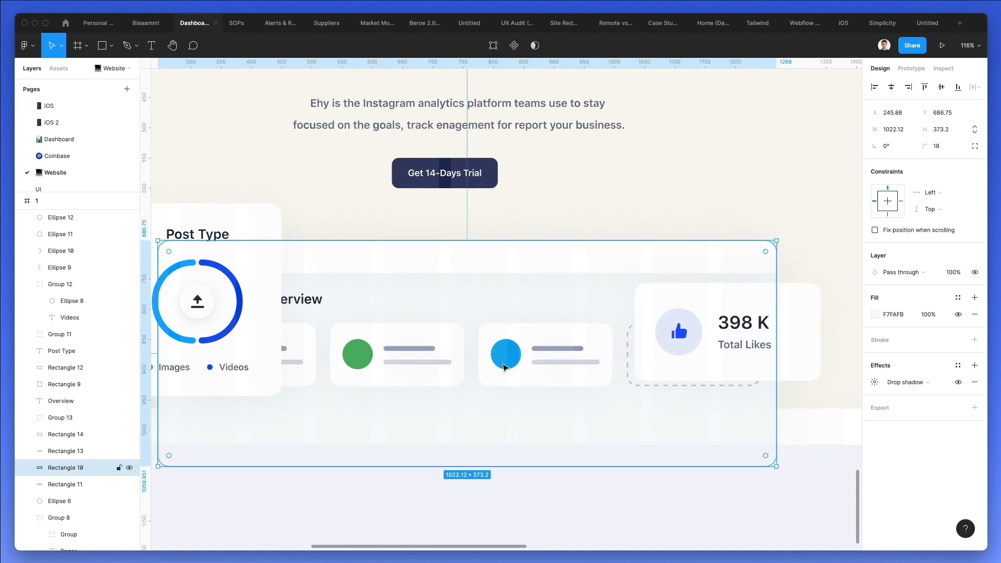
pyautogui.hotkey('ctrl', 'v')
pyautogui.moveTo(776, 241); pyautogui.dragTo(628, 414)
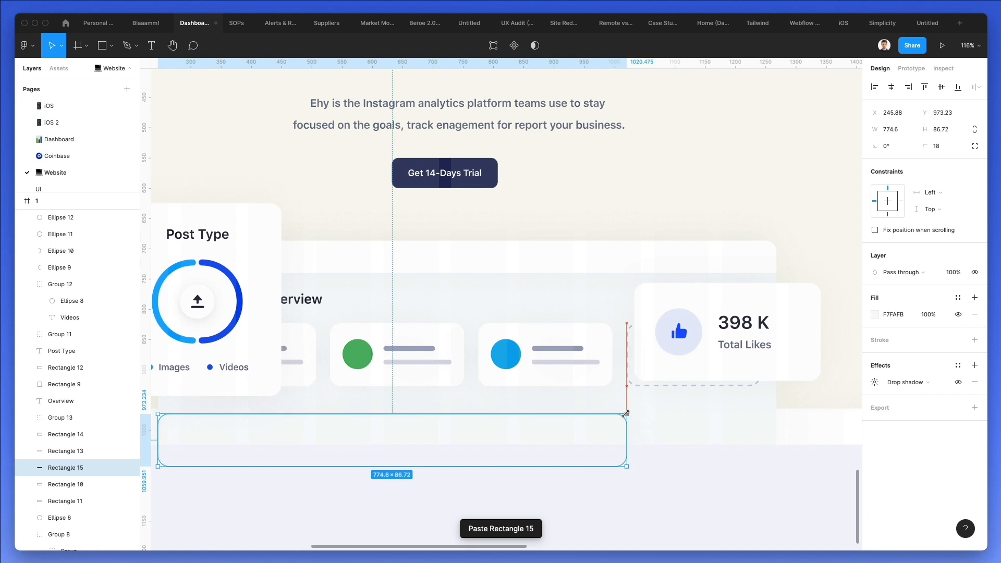
# - Move the new strip to X 273.96 and sample a lighter colour for its fill, FDFDFD
pyautogui.hscroll(-3, 496, 427)
pyautogui.moveTo(406, 437)
pyautogui.mouseDown()
pyautogui.moveTo(428, 440)
pyautogui.moveTo(417, 436)
pyautogui.mouseUp()
pyautogui.press('i')
pyautogui.click(421, 432)
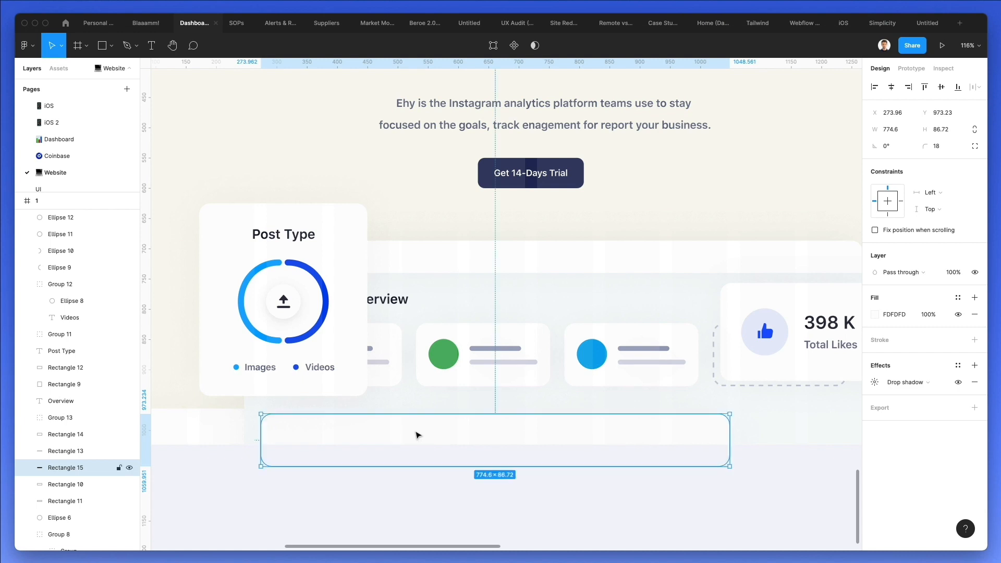
# - Narrow the strip to 722.9 wide and add a shorter copy of it beneath the dashed slot, matching the slot's width
pyautogui.hscroll(5, 418, 435)
pyautogui.moveTo(643, 436); pyautogui.dragTo(615, 436)
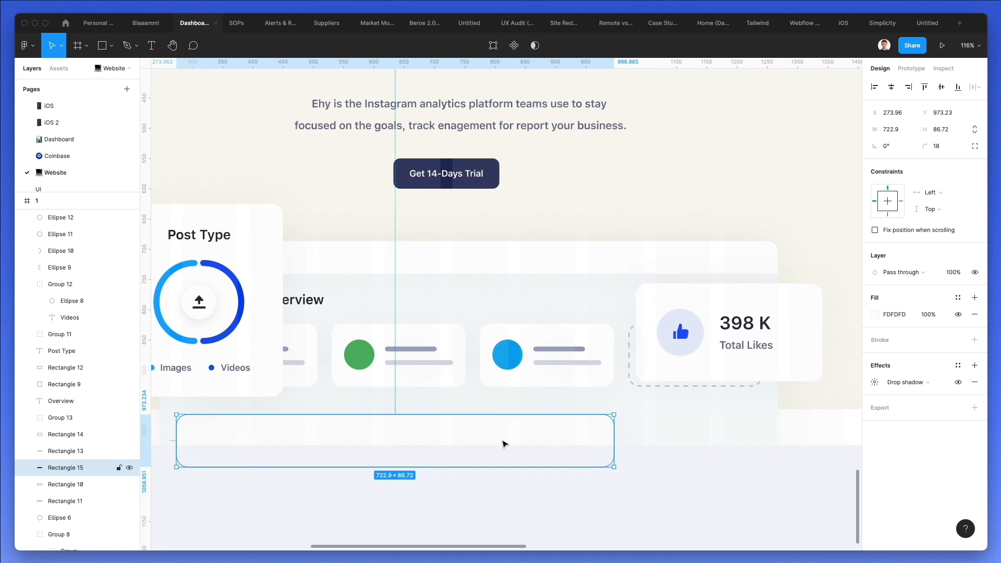
pyautogui.press('super+v')
pyautogui.moveTo(178, 435); pyautogui.dragTo(762, 428)
pyautogui.moveTo(616, 438); pyautogui.dragTo(629, 437)
pyautogui.click(620, 445)
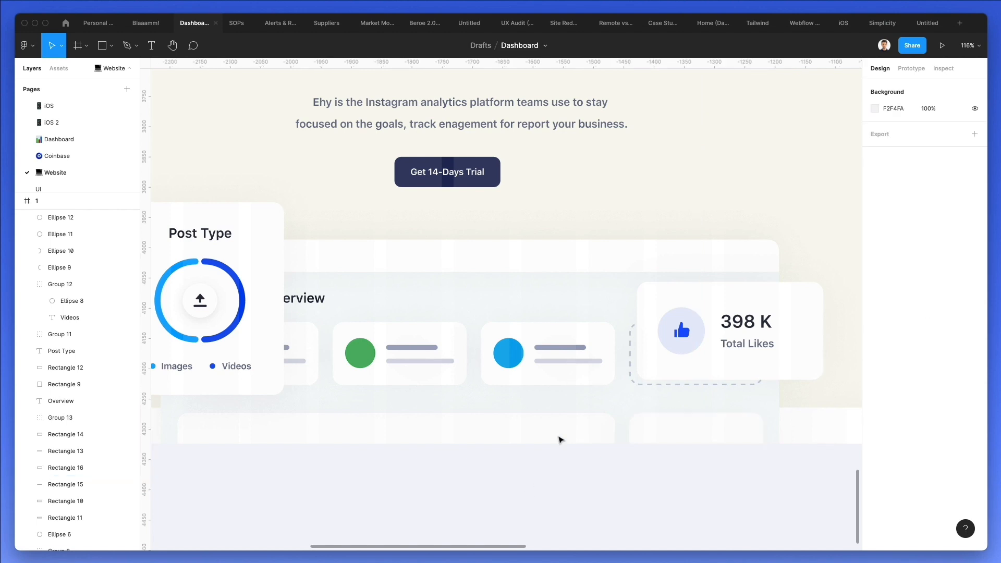
# - Copy the two grey placeholder bars from the third card and paste them into the landing page frame
pyautogui.doubleClick(567, 348)
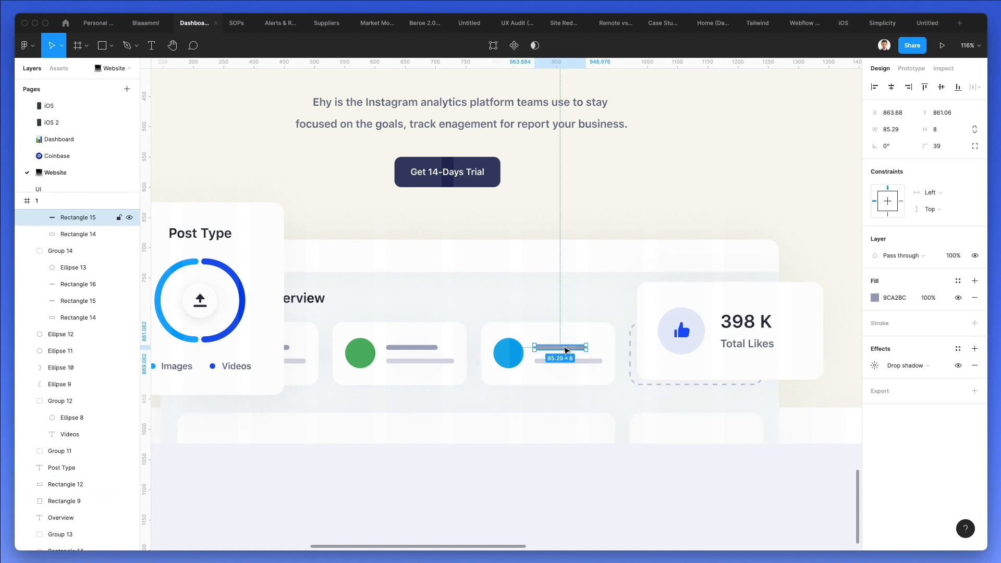
pyautogui.keyDown('shift'); pyautogui.click(569, 361); pyautogui.keyUp('shift')
pyautogui.press('super+c')
pyautogui.click(603, 419)
pyautogui.press('super+v')
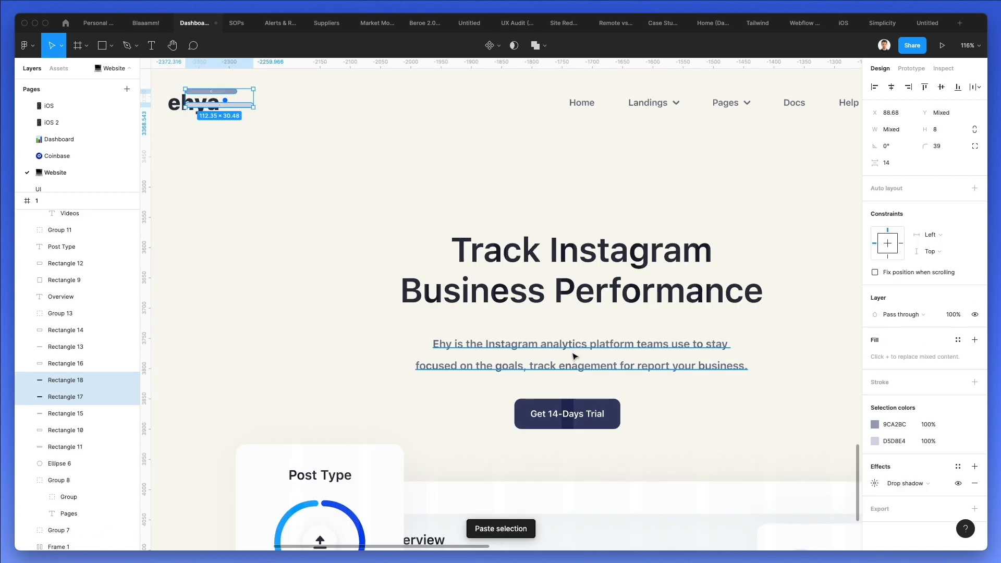
# - Move the pasted bars from the logo area down onto the lower strips and bring the lighter bar forward
pyautogui.scroll(-3, 574, 355)
pyautogui.hscroll(1, 574, 354)
pyautogui.scroll(5, 374, 221)
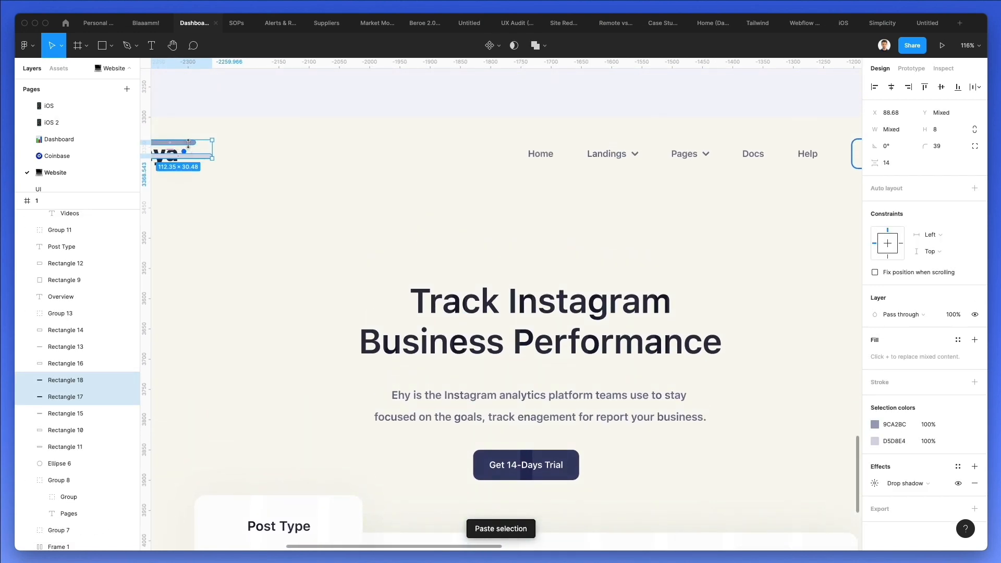
pyautogui.moveTo(197, 158); pyautogui.dragTo(344, 249)
pyautogui.press('super+z')
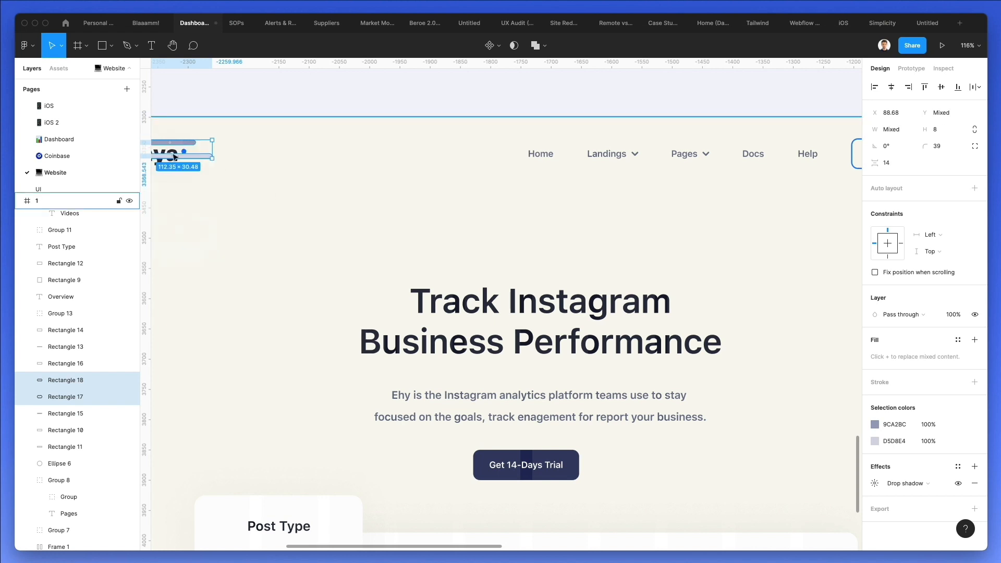
pyautogui.moveTo(185, 152); pyautogui.dragTo(717, 385)
pyautogui.click(587, 362)
pyautogui.hotkey('ctrl', ']')
pyautogui.hotkey('ctrl', ']')
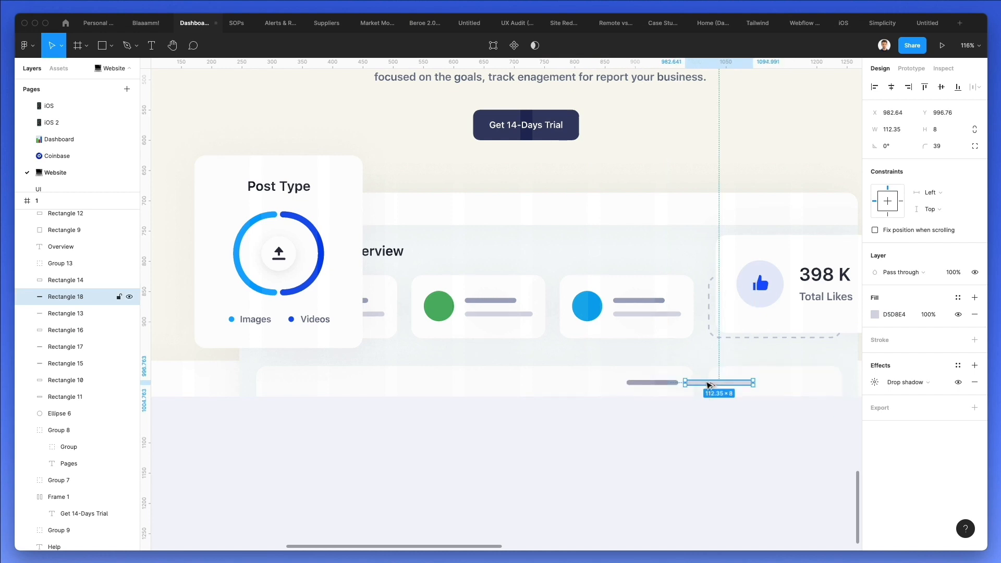
# - Fit two short bars at opposite ends of the small lower strip, colouring the left one B4B8CC
pyautogui.moveTo(680, 383); pyautogui.dragTo(736, 386)
pyautogui.press('i')
pyautogui.click(674, 383)
pyautogui.click(576, 488)
# - Select both lower strips with their bars and nudge them up closer to the card row
pyautogui.hscroll(2, 576, 478)
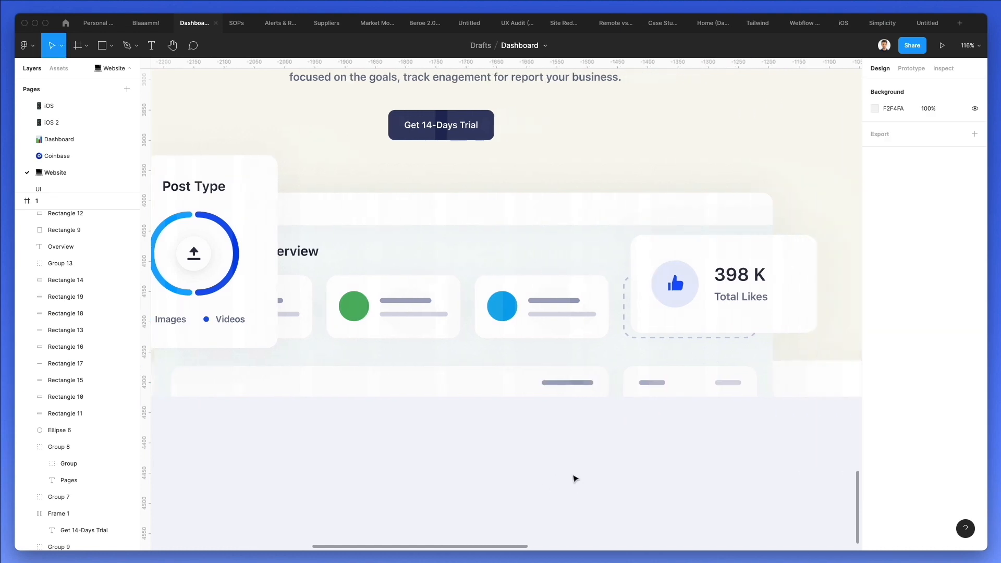
pyautogui.hscroll(1, 575, 479)
pyautogui.hscroll(-1, 575, 478)
pyautogui.scroll(-1, 575, 479)
pyautogui.scroll(-2, 575, 479)
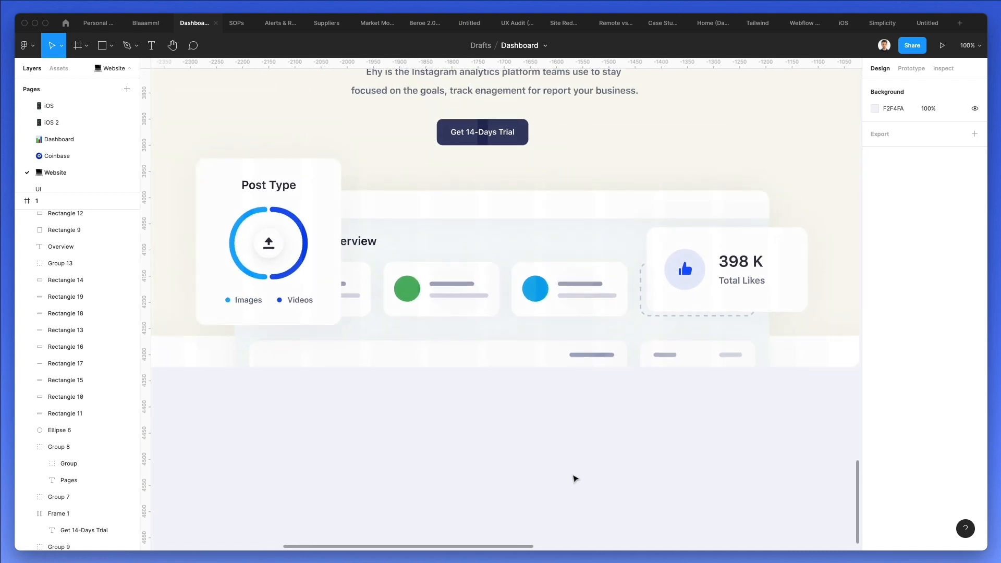
pyautogui.click(580, 356)
pyautogui.keyDown('shift'); pyautogui.click(595, 359); pyautogui.keyUp('shift')
pyautogui.keyDown('shift'); pyautogui.click(668, 355); pyautogui.keyUp('shift')
pyautogui.keyDown('shift'); pyautogui.click(729, 357); pyautogui.keyUp('shift')
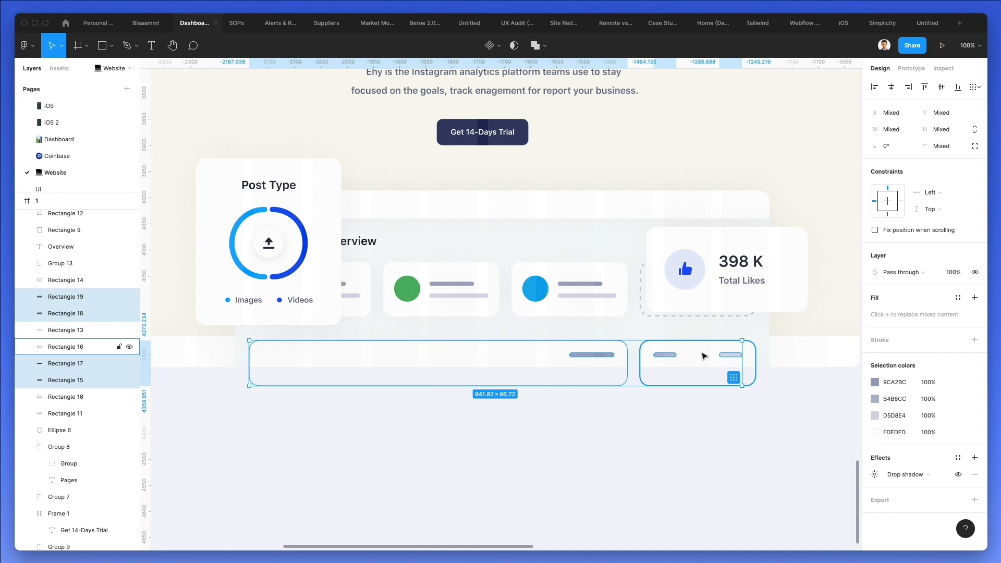
pyautogui.keyDown('shift'); pyautogui.click(704, 355); pyautogui.keyUp('shift')
pyautogui.press('Up')
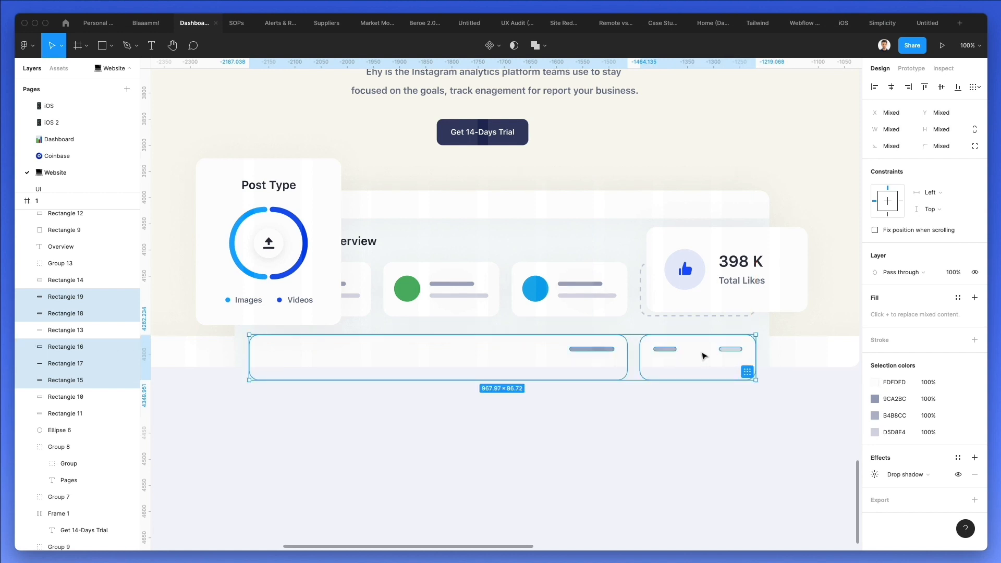
pyautogui.press('Up')
pyautogui.press('Up')
pyautogui.press('Up')
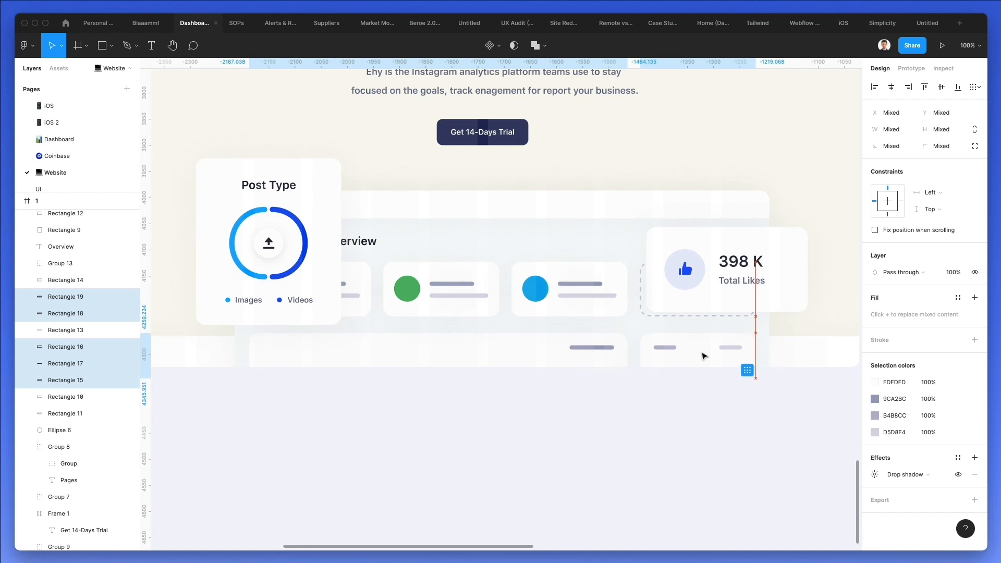
pyautogui.click(353, 472)
# - Move the hero heading, paragraph and Get 14-Days Trial button up together by 40 px
pyautogui.scroll(-2, 353, 471)
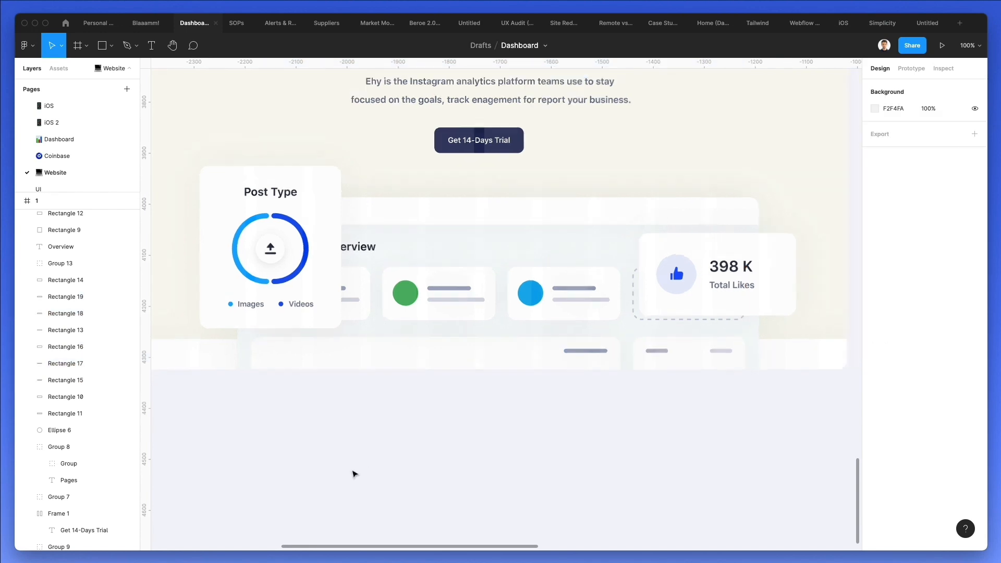
pyautogui.scroll(-3, 354, 473)
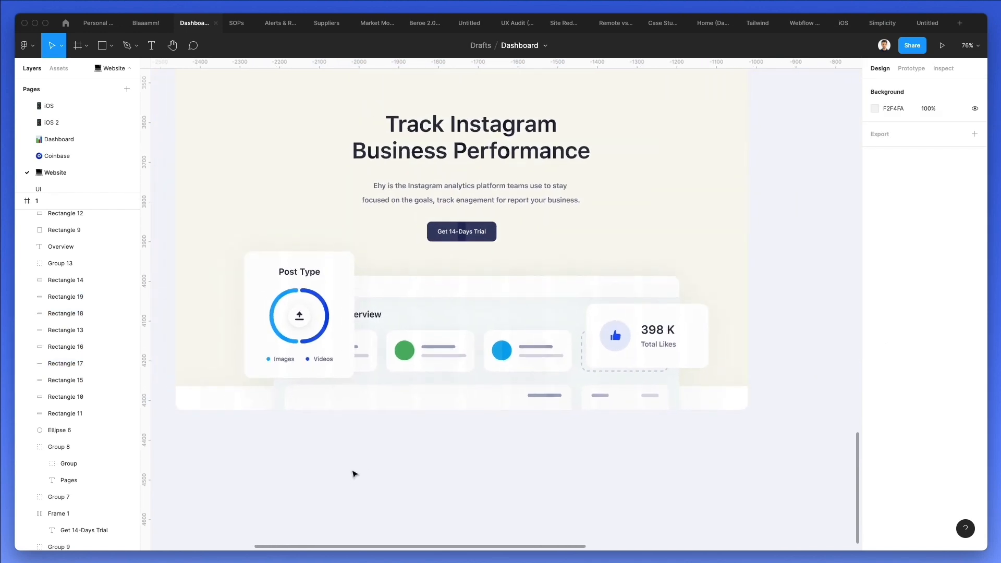
pyautogui.scroll(3, 354, 472)
pyautogui.hscroll(-2, 353, 472)
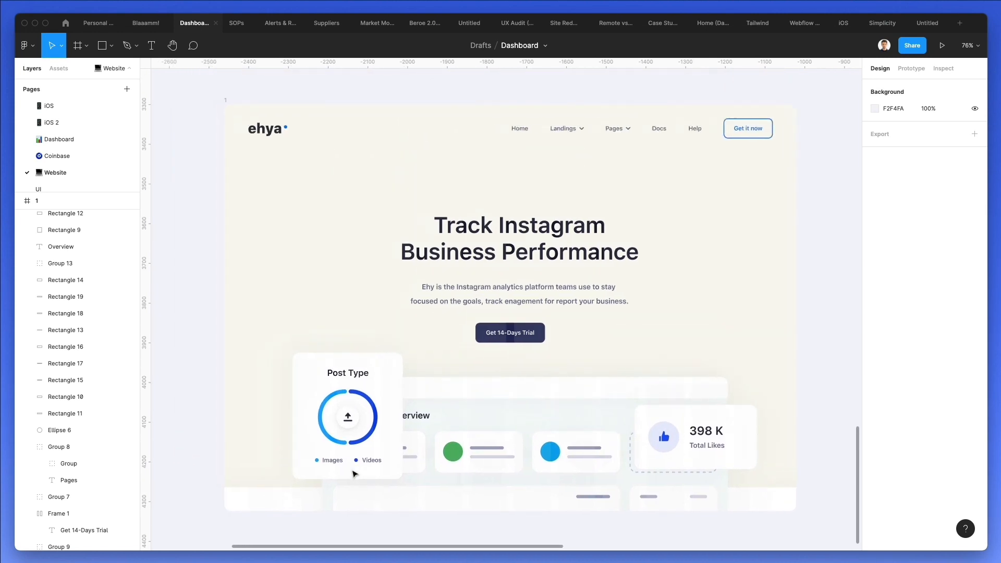
pyautogui.moveTo(455, 188); pyautogui.dragTo(596, 356)
pyautogui.hotkey('shift', 'Up')
pyautogui.hotkey('shift', 'Up')
pyautogui.hotkey('shift', 'Up')
pyautogui.hotkey('shift', 'Up')
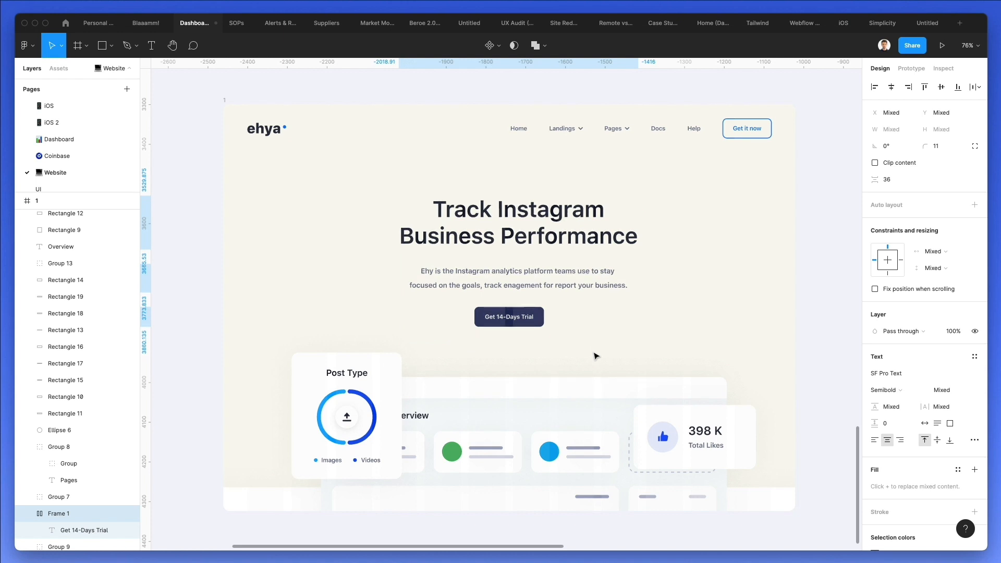
pyautogui.click(668, 290)
# - Scale the Track Instagram Business Performance heading up to 658.58 × 147.73, giving a font size of 61.55
pyautogui.click(538, 214)
pyautogui.press('k')
pyautogui.moveTo(524, 194); pyautogui.dragTo(525, 190)
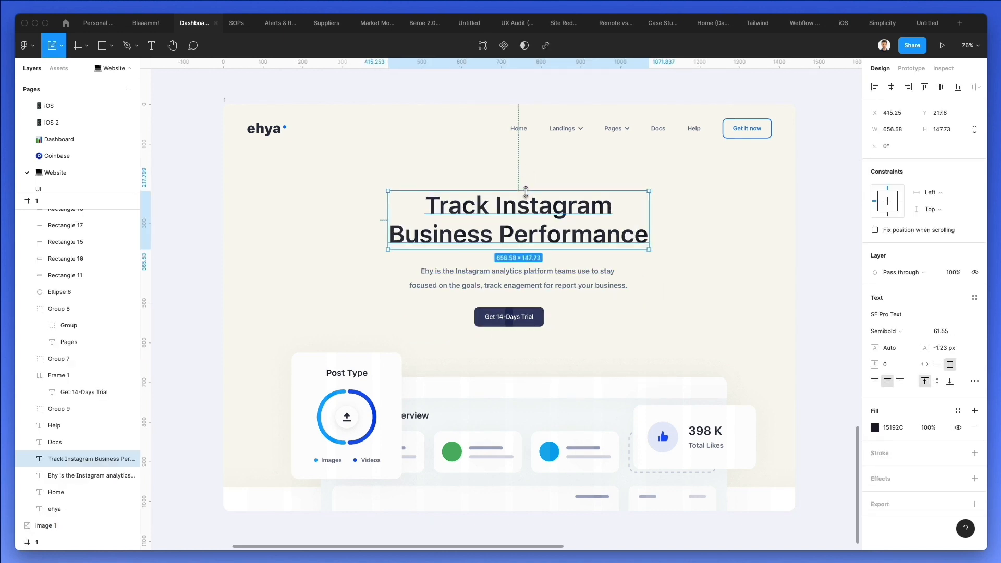
pyautogui.click(459, 179)
# - Nudge the hero paragraph slightly up, and align the heading, paragraph and trial button on their horizontal centres
pyautogui.hscroll(-1, 472, 294)
pyautogui.click(507, 292)
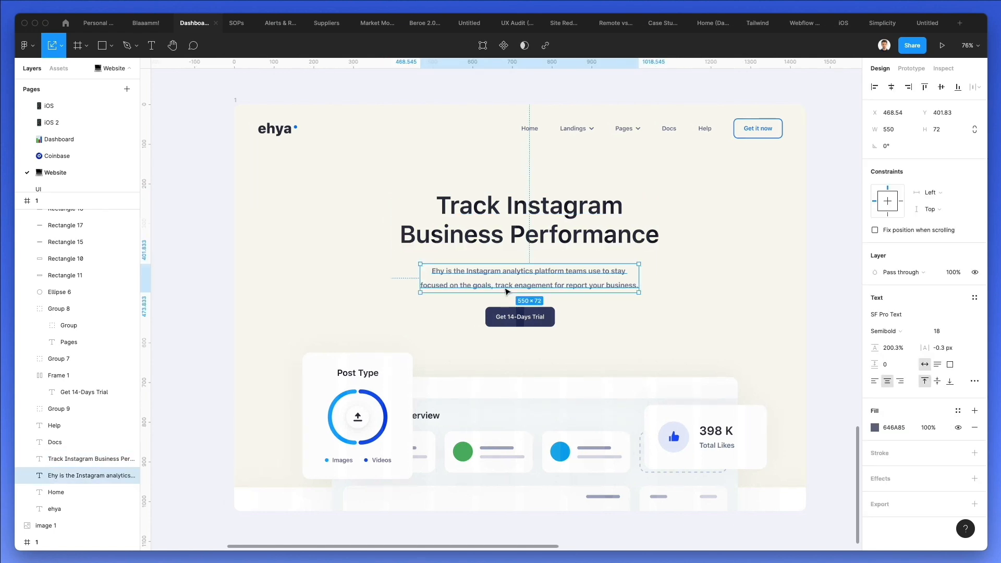
pyautogui.moveTo(378, 152); pyautogui.dragTo(646, 346)
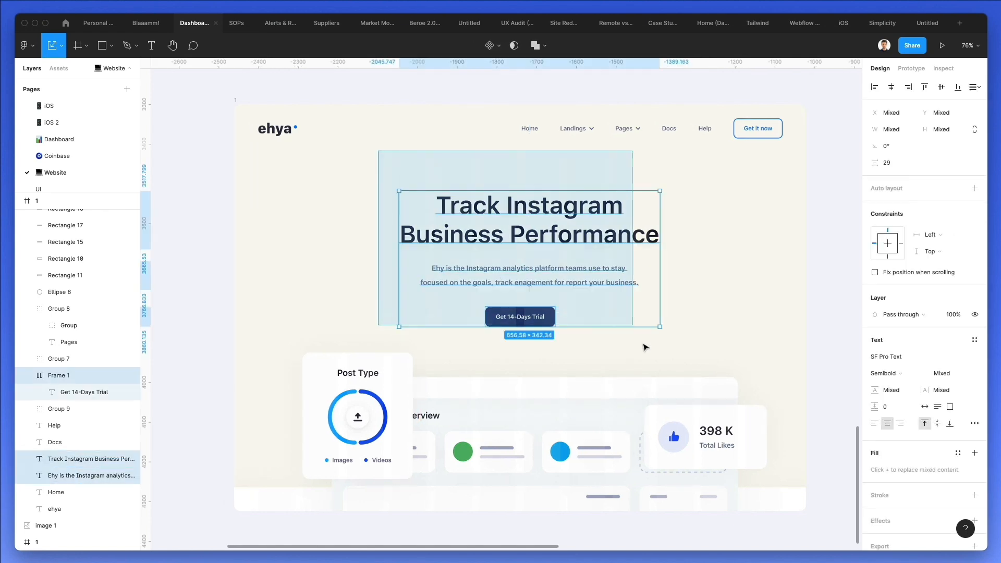
pyautogui.click(647, 348)
pyautogui.moveTo(386, 192); pyautogui.dragTo(649, 347)
pyautogui.click(892, 87)
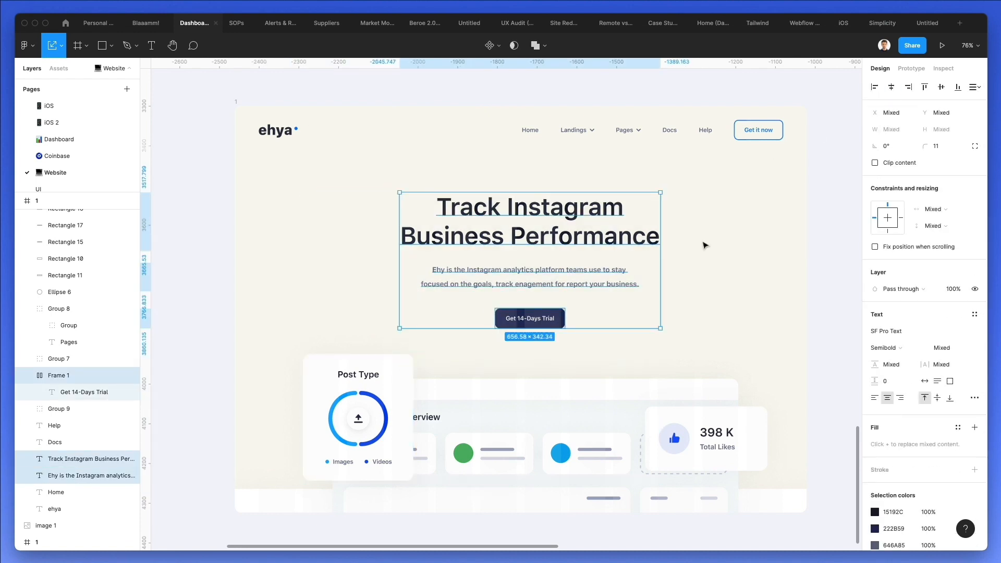
pyautogui.scroll(2, 705, 245)
pyautogui.click(712, 209)
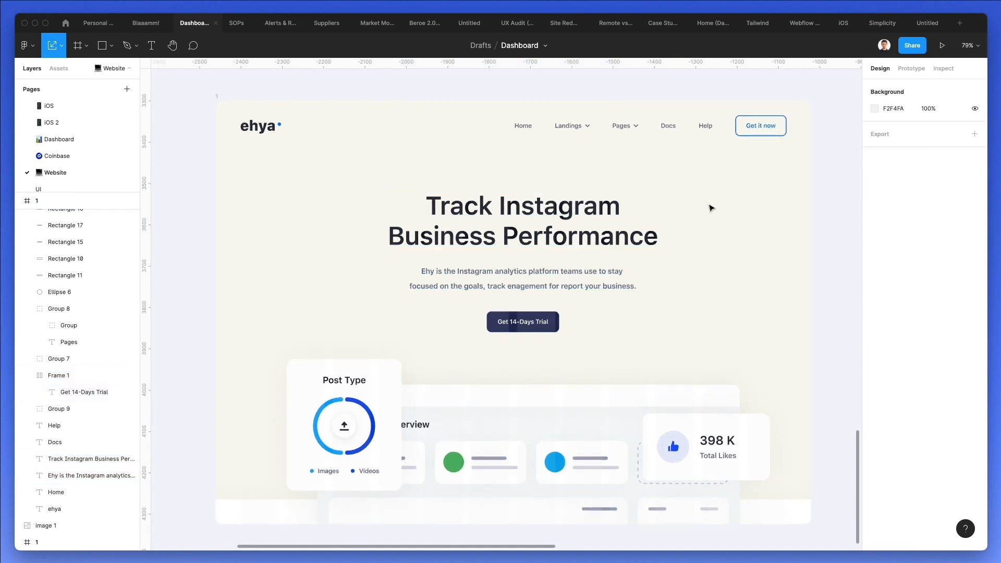
# - Hide the 12-column layout grid over the landing page frame
pyautogui.moveTo(984, 18); pyautogui.dragTo(1000, 0)
pyautogui.click(383, 94)
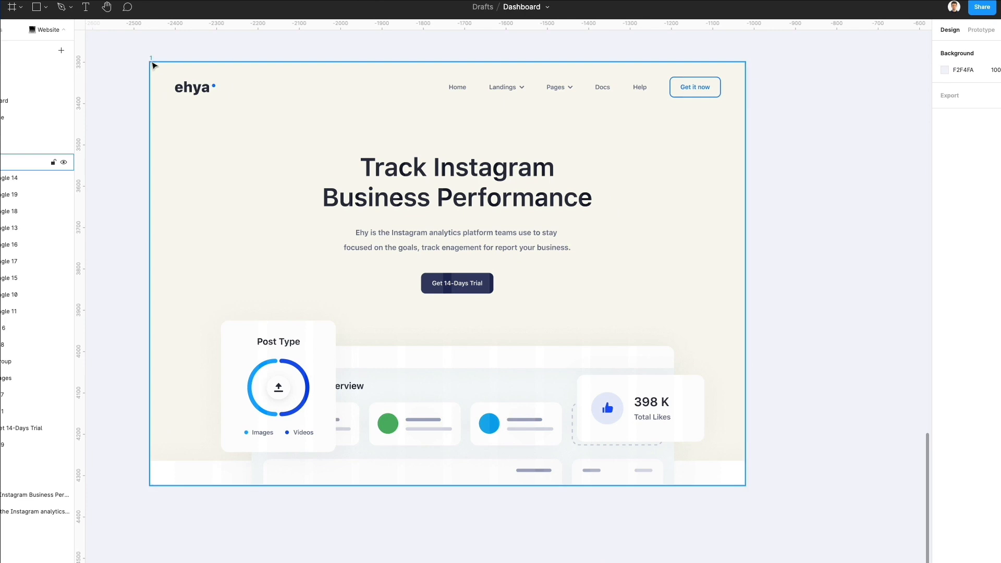
pyautogui.hotkey('ctrl', 'g')
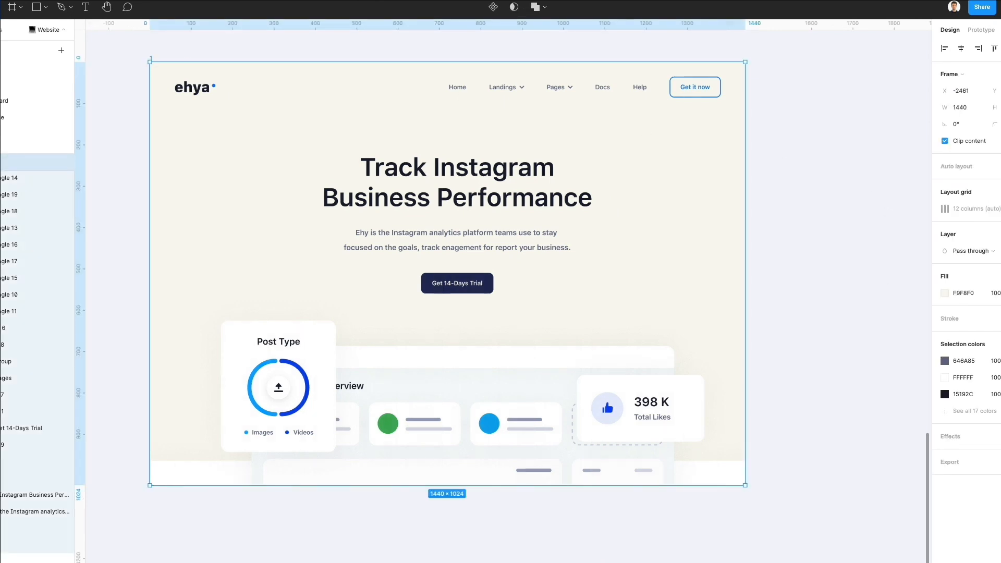
pyautogui.click(837, 134)
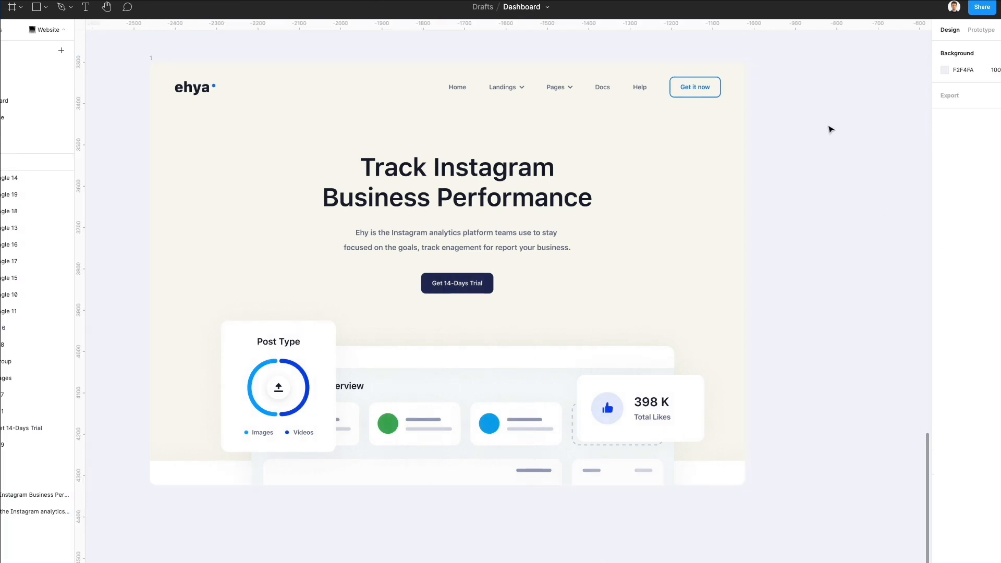